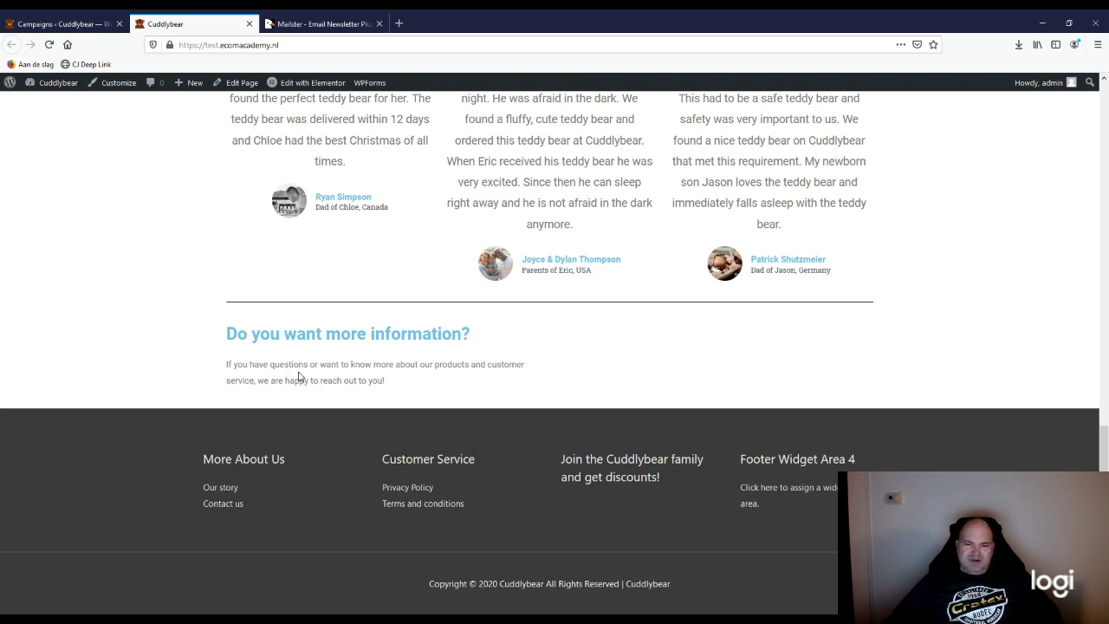
Step: Review the Cuddlybear footer's join-and-get-discounts heading, then switch to the Mailster plugin tab
{"action": "scroll", "coordinate": [314, 382], "scroll_direction": "up", "scroll_amount": 2}
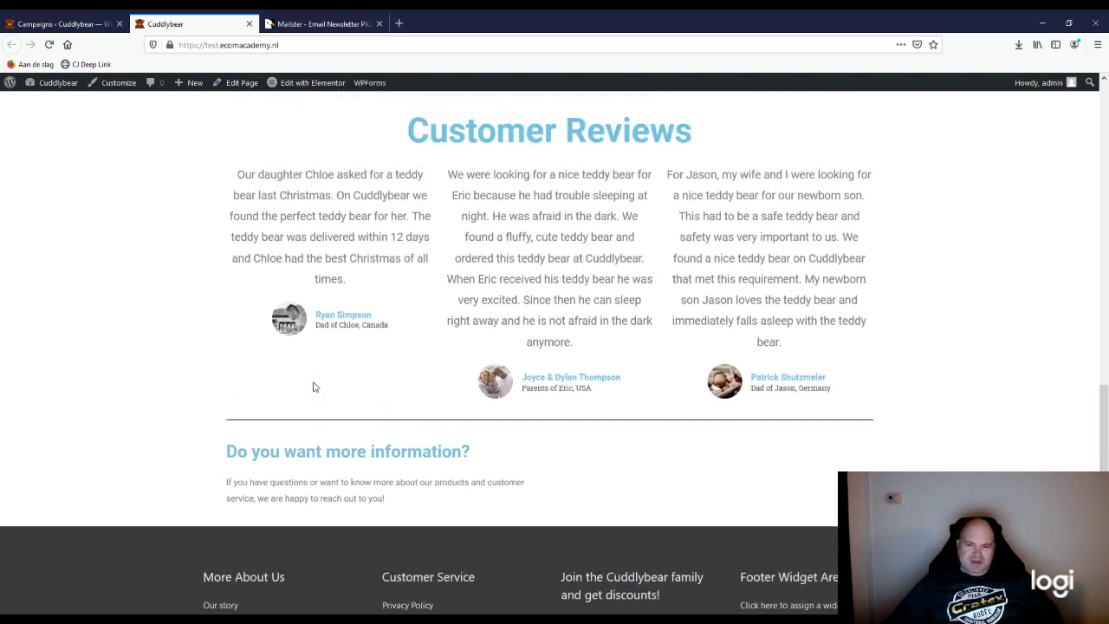
{"action": "scroll", "coordinate": [314, 386], "scroll_direction": "up", "scroll_amount": 1}
{"action": "scroll", "coordinate": [310, 386], "scroll_direction": "down", "scroll_amount": 3}
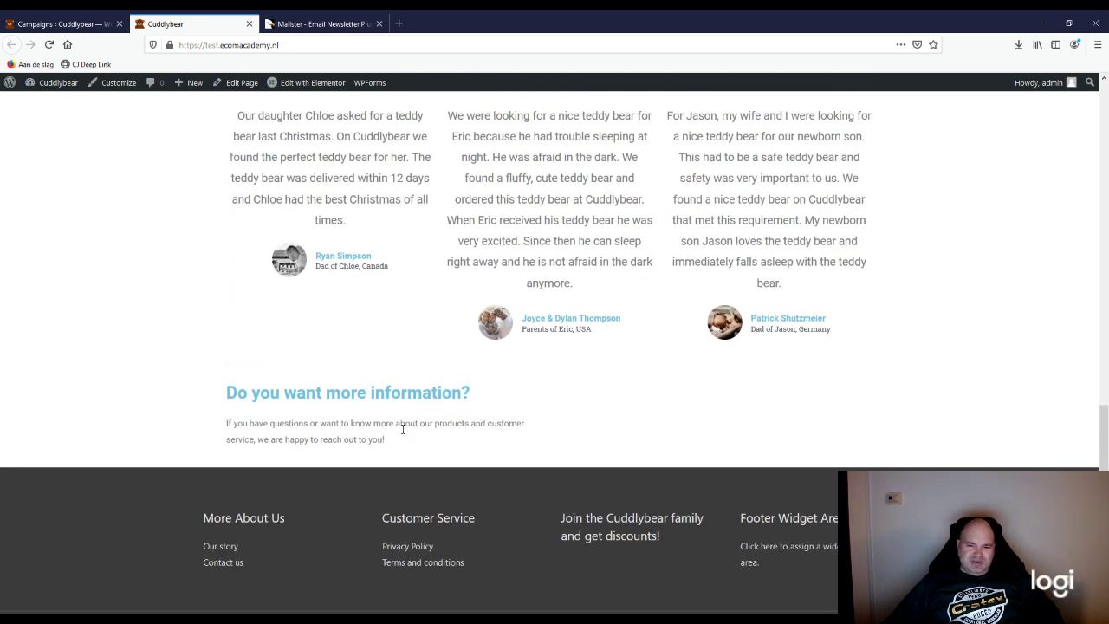
{"action": "scroll", "coordinate": [402, 428], "scroll_direction": "down", "scroll_amount": 2}
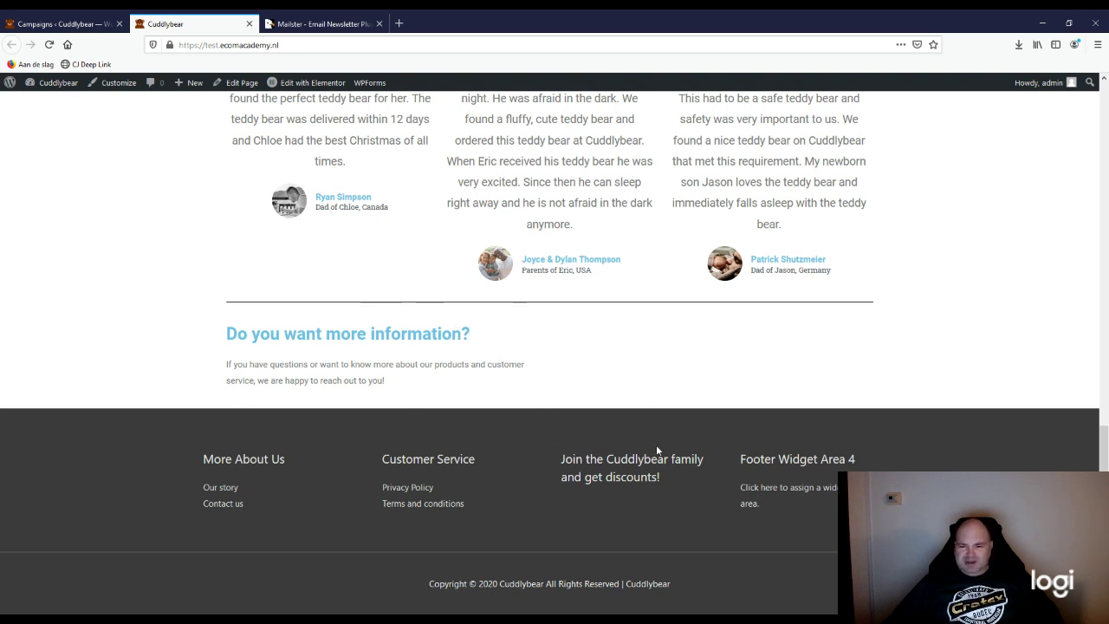
{"action": "left_click_drag", "start_coordinate": [668, 477], "coordinate": [576, 459]}
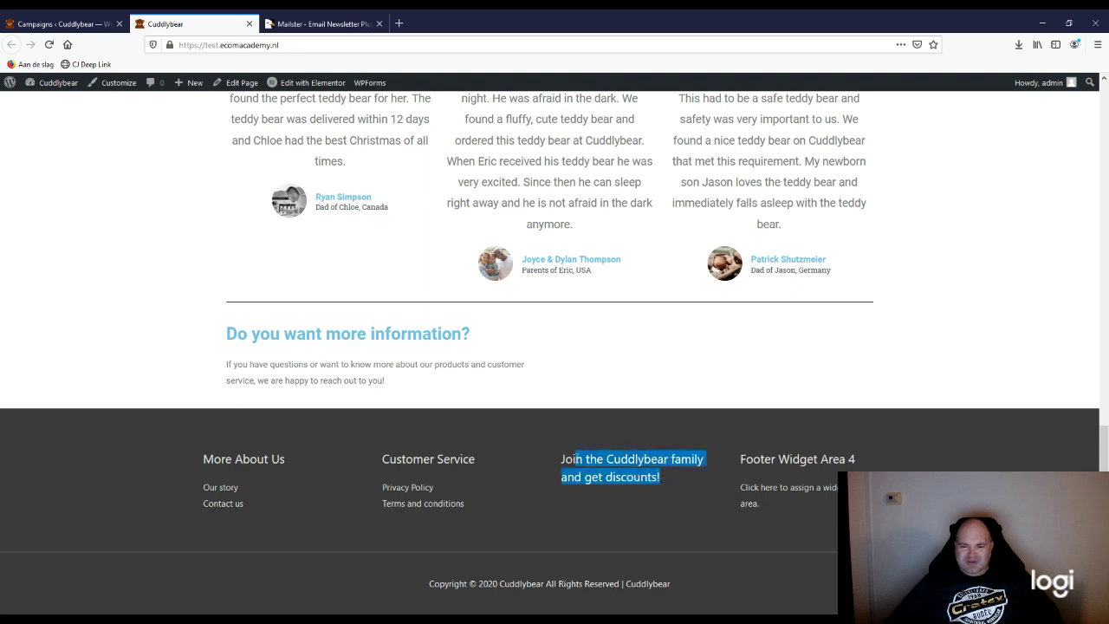
{"action": "left_click", "coordinate": [578, 455]}
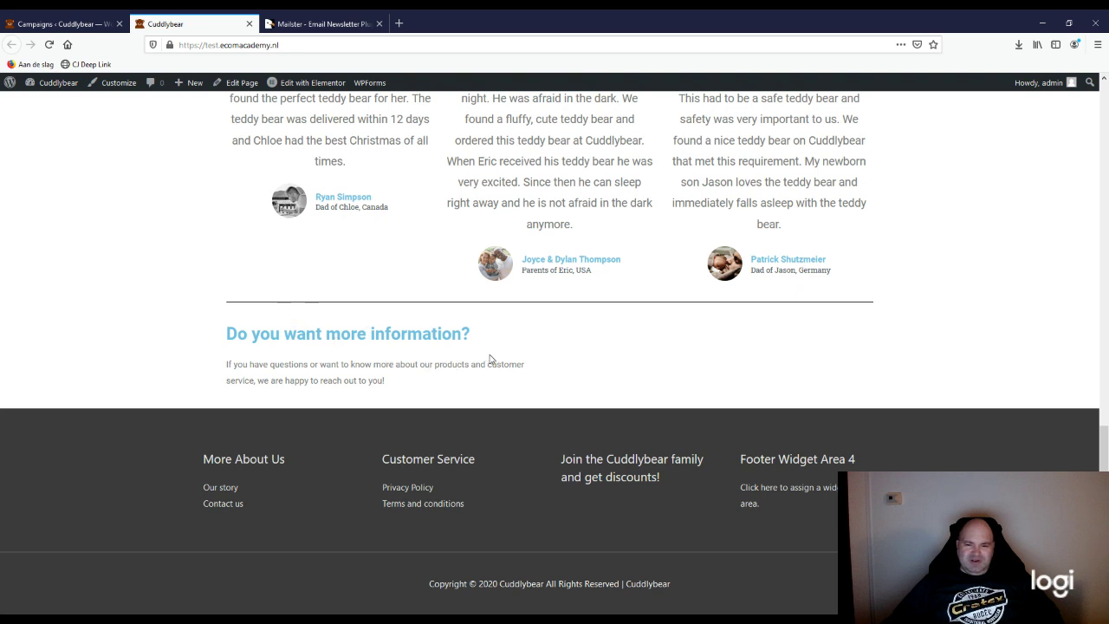
{"action": "left_click", "coordinate": [315, 31]}
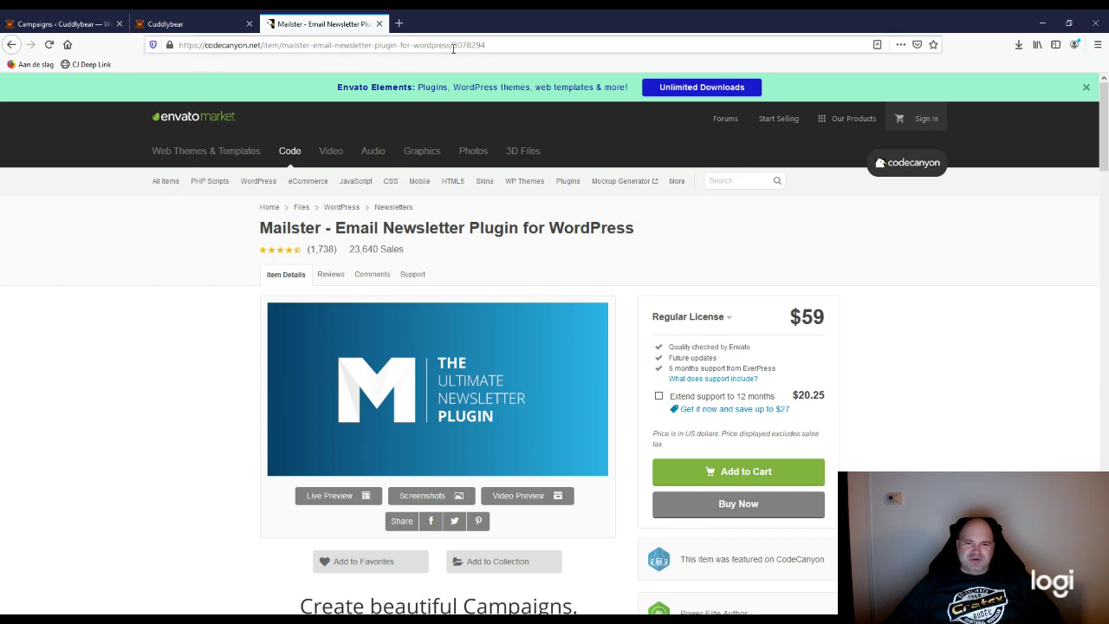
{"action": "left_click_drag", "start_coordinate": [491, 44], "coordinate": [106, 129]}
{"action": "left_click", "coordinate": [79, 272]}
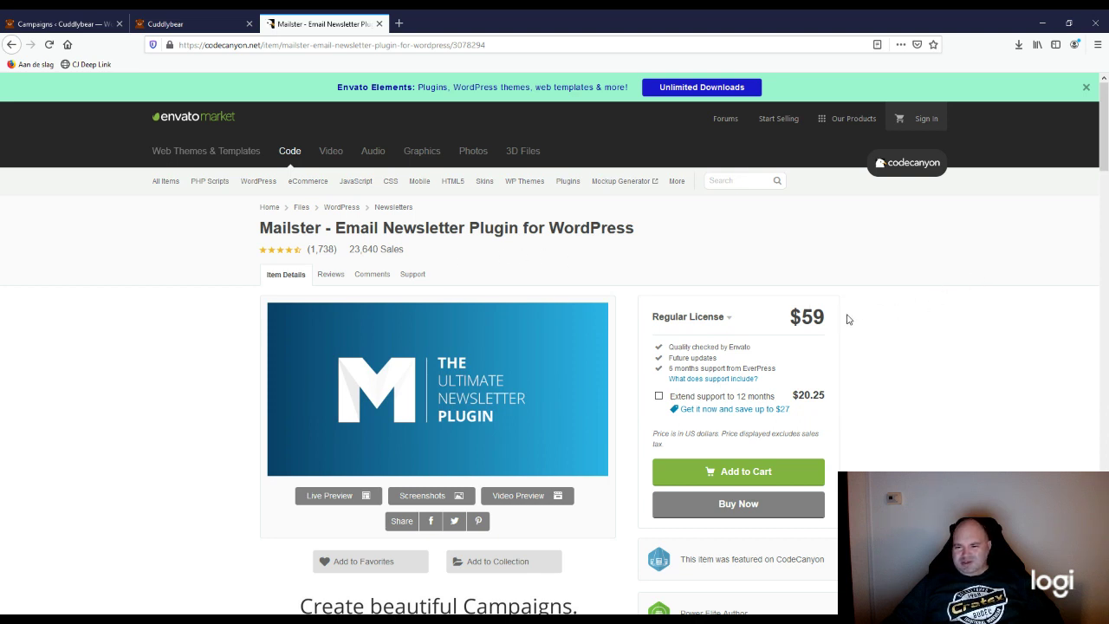
{"action": "left_click_drag", "start_coordinate": [834, 317], "coordinate": [756, 317]}
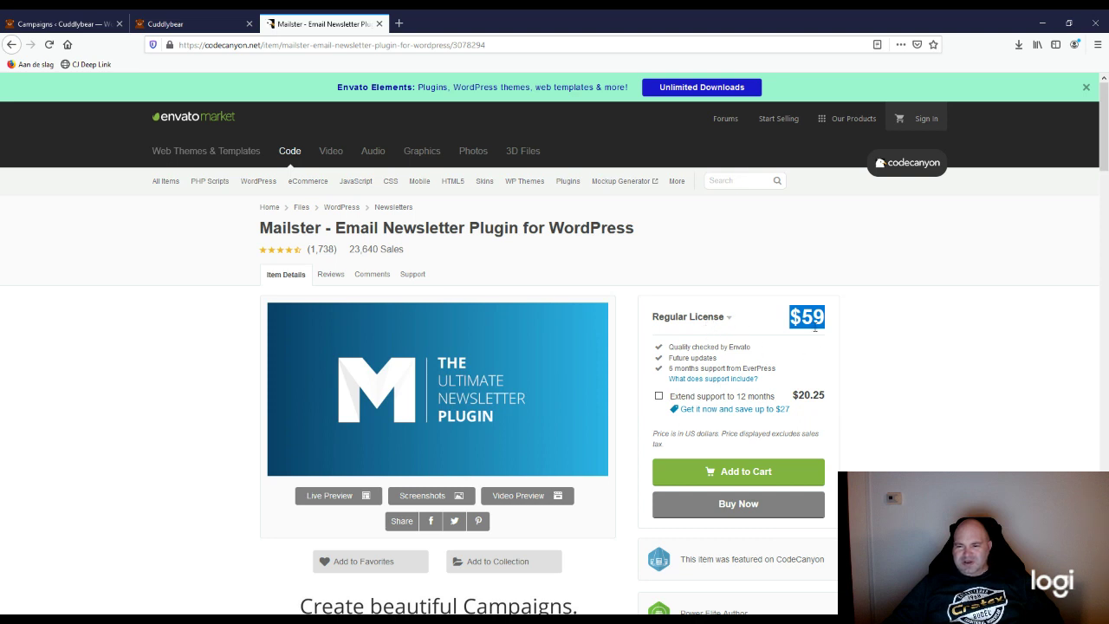
{"action": "left_click", "coordinate": [924, 366]}
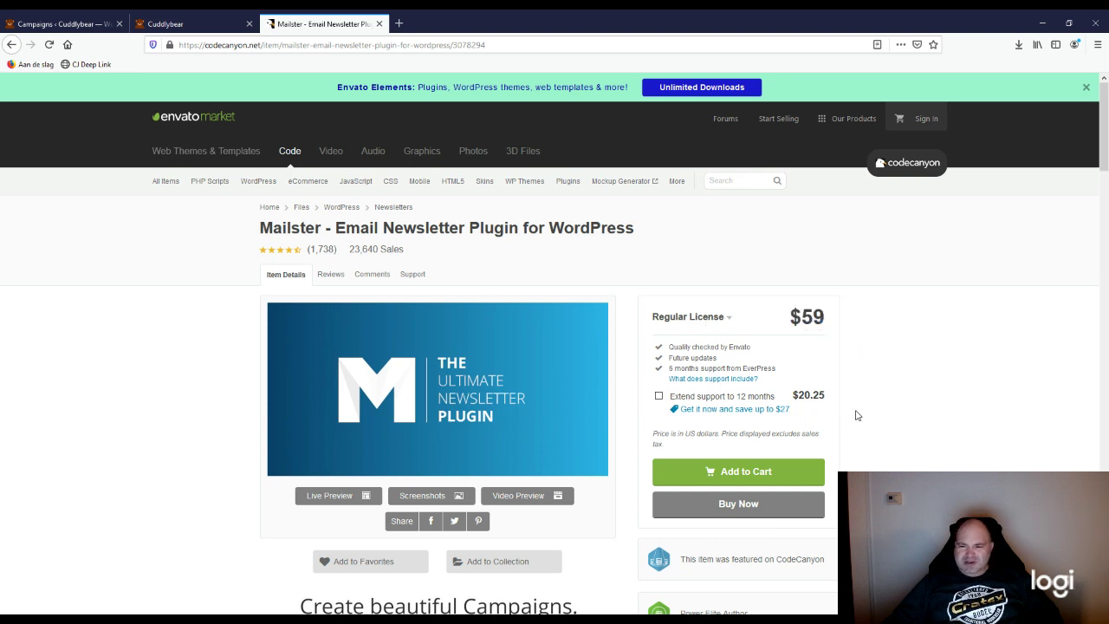
{"action": "scroll", "coordinate": [857, 415], "scroll_direction": "down", "scroll_amount": 3}
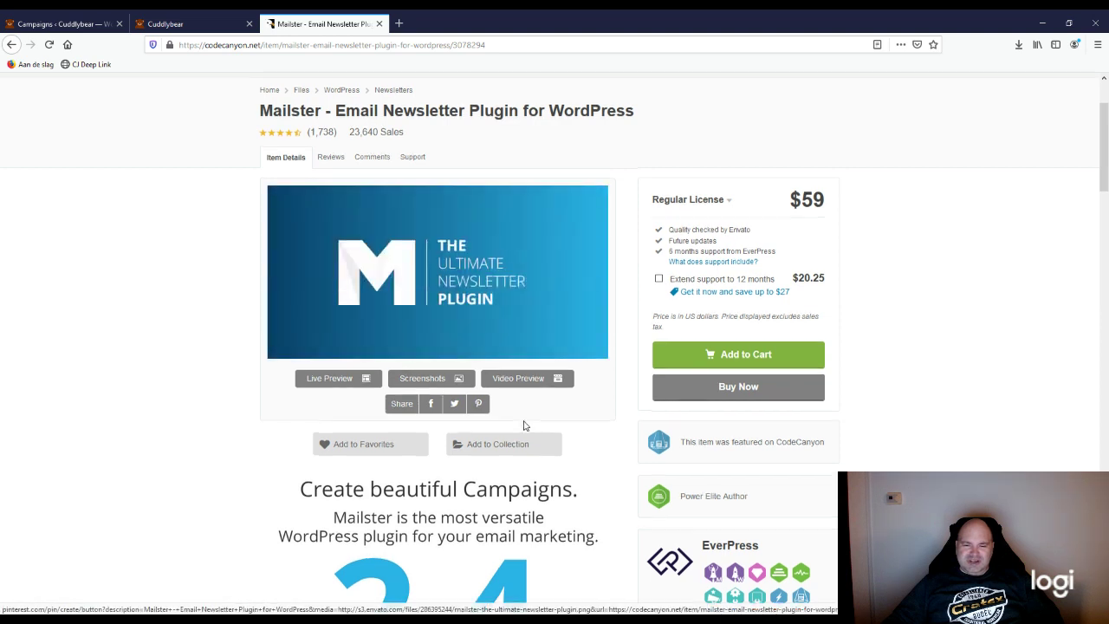
{"action": "scroll", "coordinate": [453, 371], "scroll_direction": "up", "scroll_amount": 3}
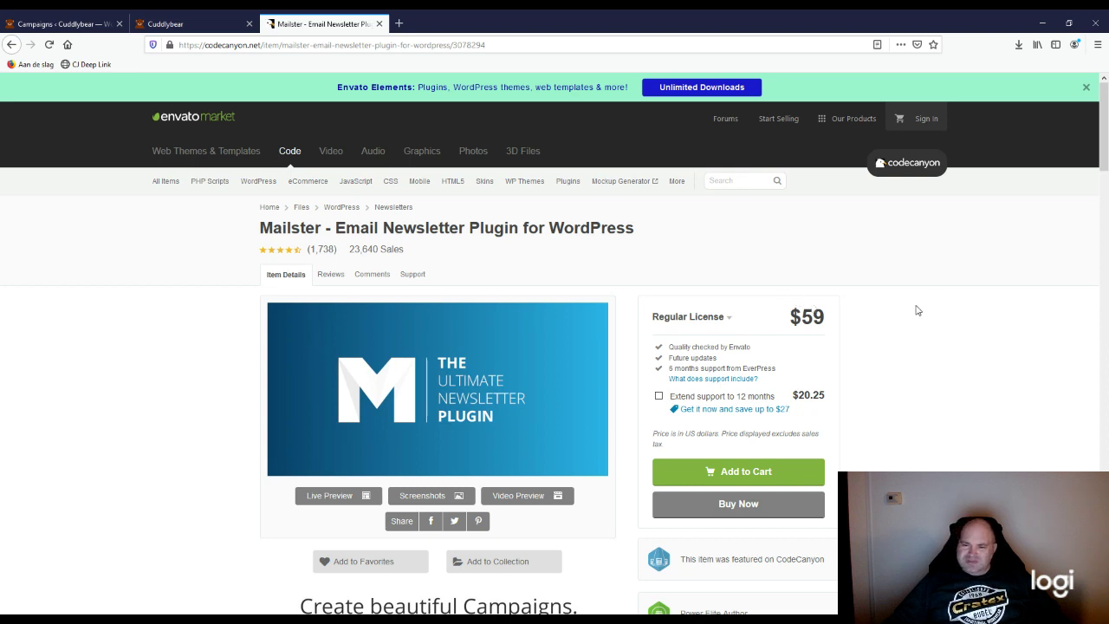
{"action": "left_click_drag", "start_coordinate": [832, 321], "coordinate": [775, 318]}
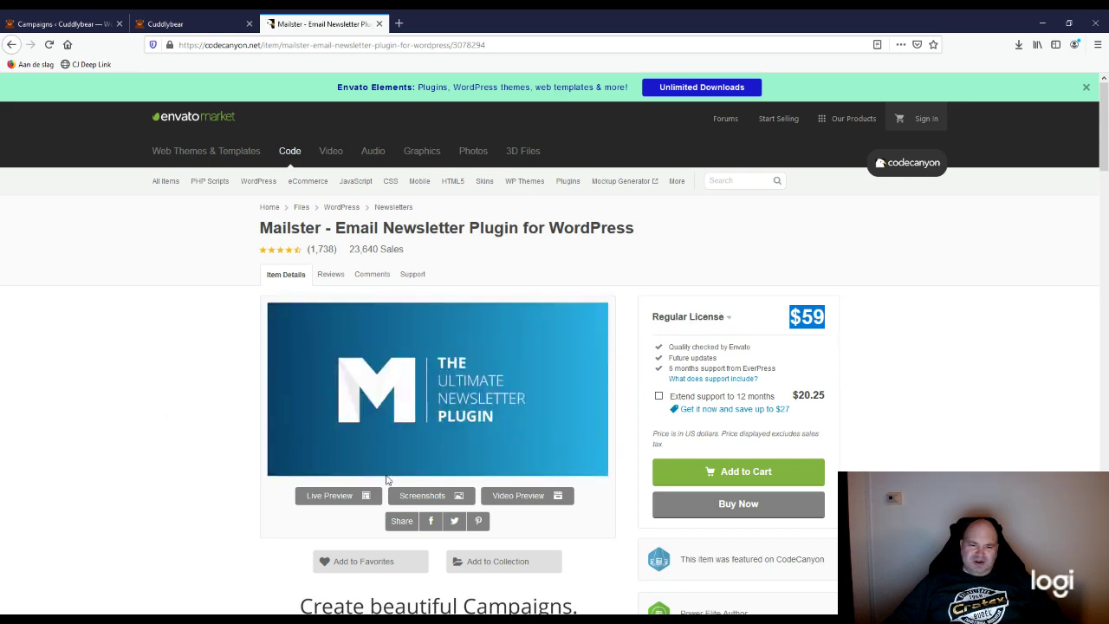
{"action": "scroll", "coordinate": [246, 501], "scroll_direction": "down", "scroll_amount": 3}
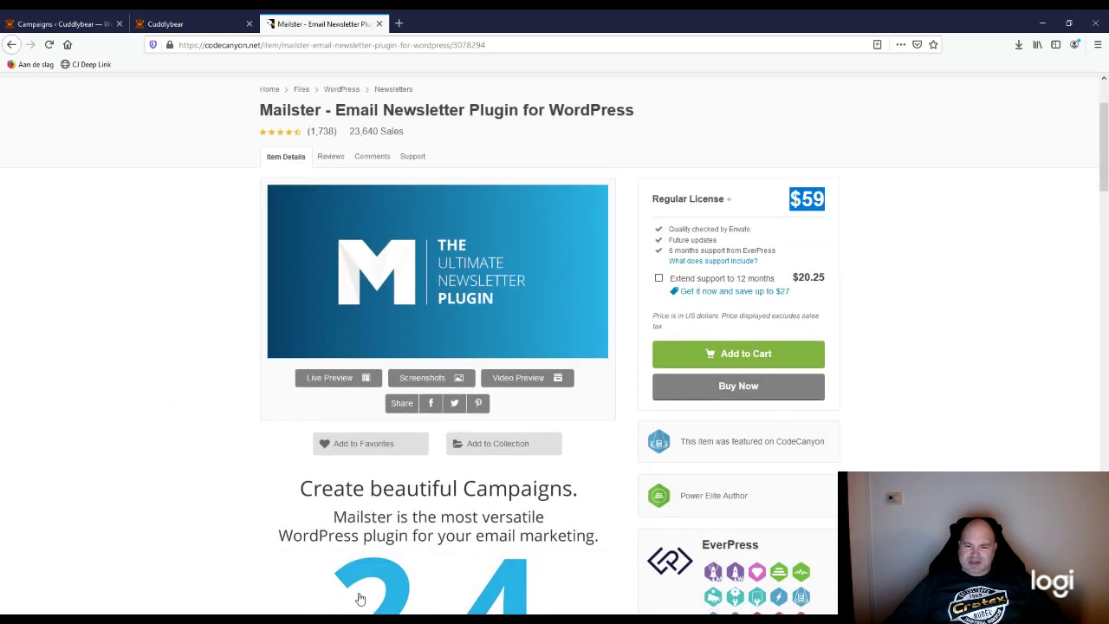
{"action": "scroll", "coordinate": [361, 599], "scroll_direction": "down", "scroll_amount": 6}
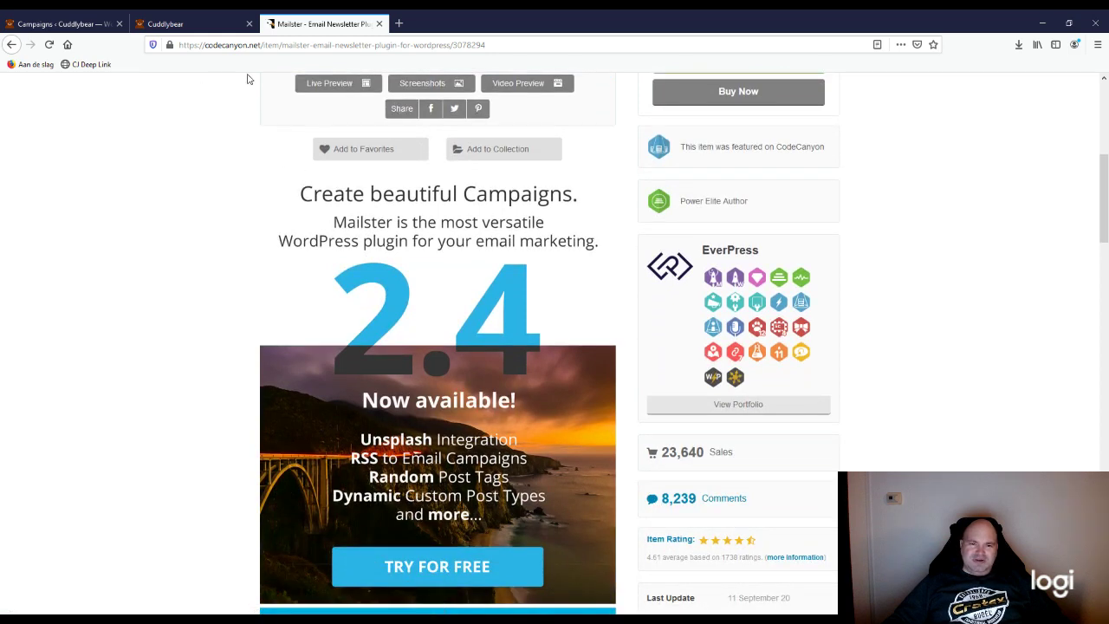
{"action": "scroll", "coordinate": [425, 333], "scroll_direction": "up", "scroll_amount": 1}
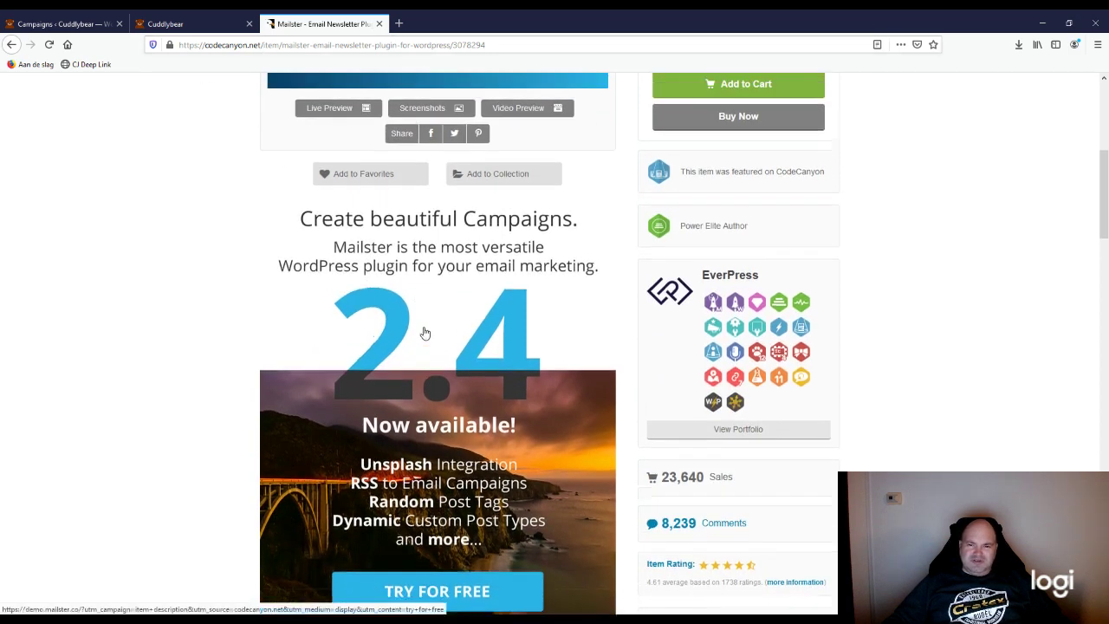
{"action": "scroll", "coordinate": [425, 332], "scroll_direction": "up", "scroll_amount": 5}
{"action": "scroll", "coordinate": [191, 411], "scroll_direction": "down", "scroll_amount": 2}
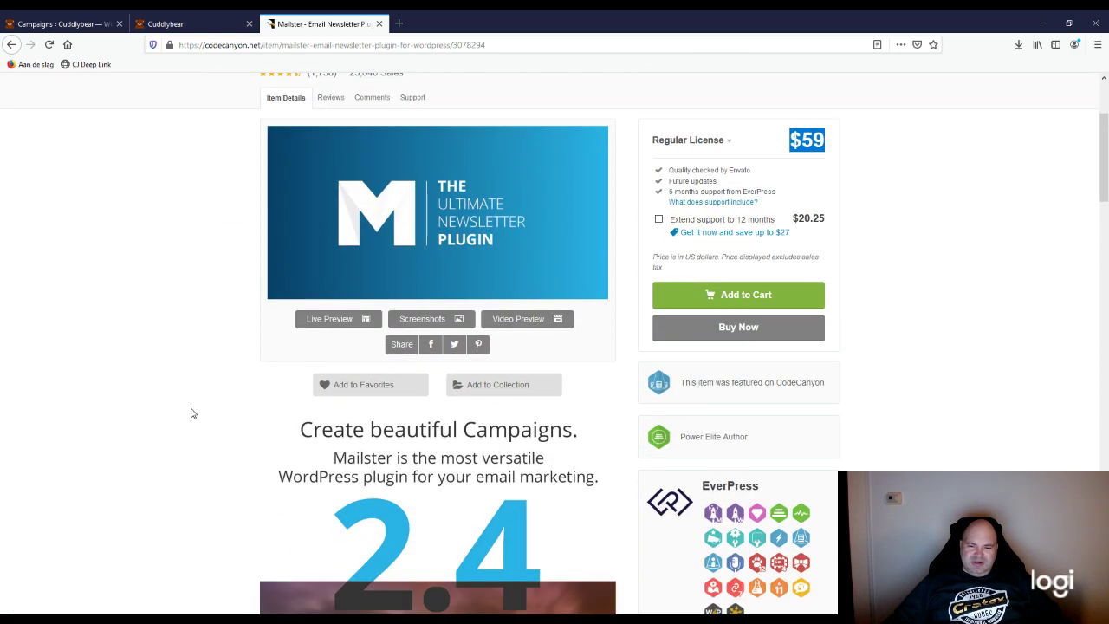
{"action": "scroll", "coordinate": [191, 411], "scroll_direction": "down", "scroll_amount": 2}
{"action": "scroll", "coordinate": [191, 411], "scroll_direction": "up", "scroll_amount": 5}
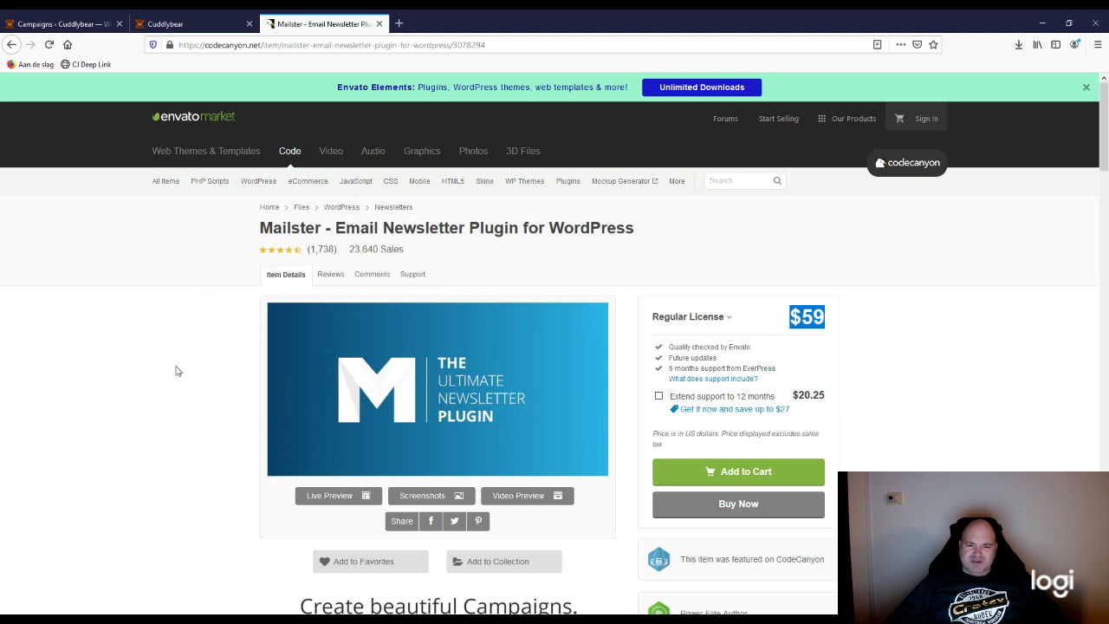
{"action": "scroll", "coordinate": [259, 418], "scroll_direction": "down", "scroll_amount": 3}
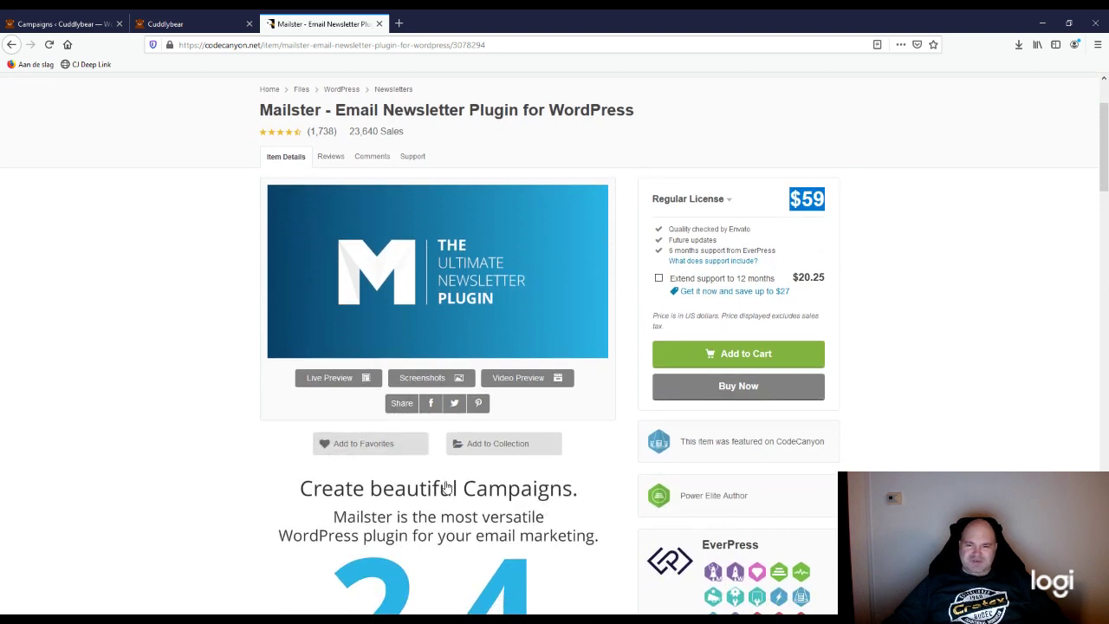
{"action": "scroll", "coordinate": [272, 451], "scroll_direction": "down", "scroll_amount": 4}
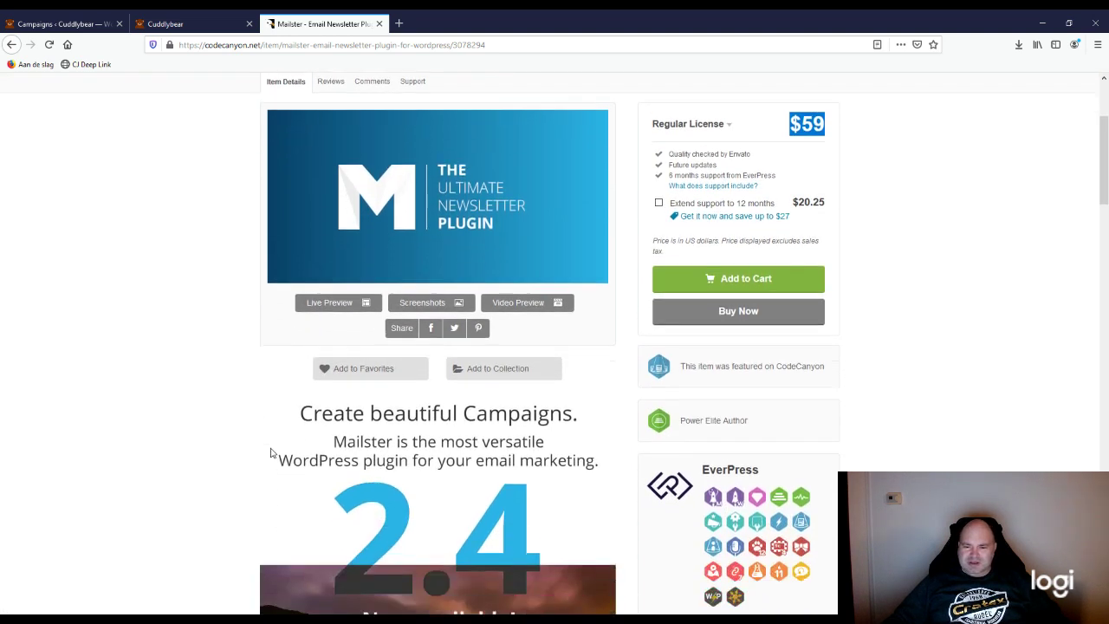
{"action": "scroll", "coordinate": [271, 453], "scroll_direction": "down", "scroll_amount": 5}
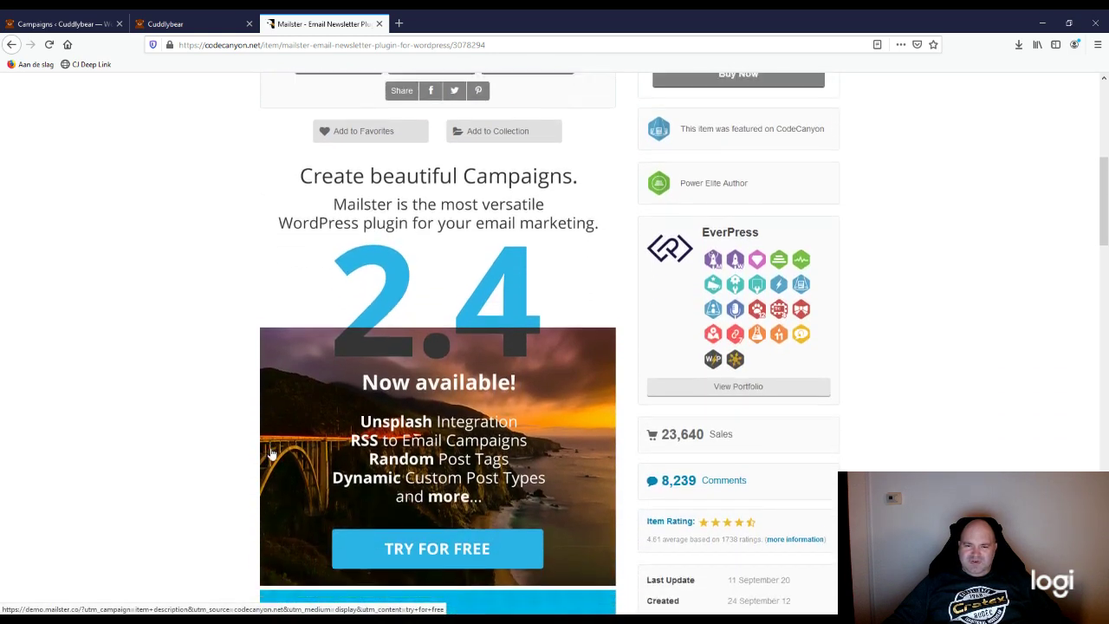
{"action": "scroll", "coordinate": [271, 453], "scroll_direction": "down", "scroll_amount": 2}
{"action": "scroll", "coordinate": [271, 453], "scroll_direction": "down", "scroll_amount": 2}
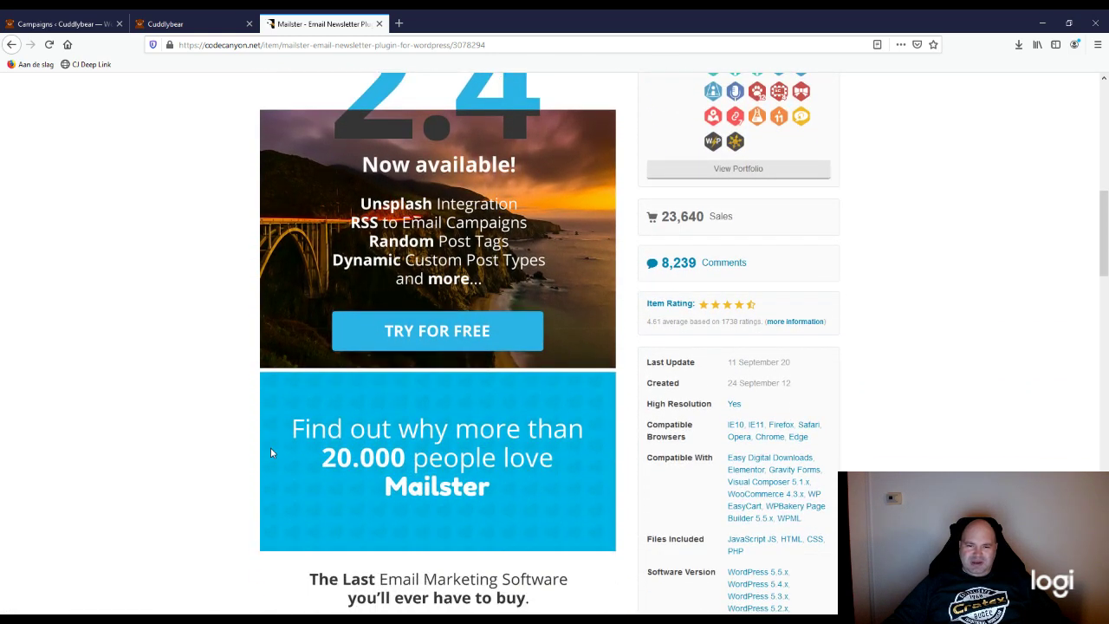
{"action": "scroll", "coordinate": [289, 450], "scroll_direction": "down", "scroll_amount": 6}
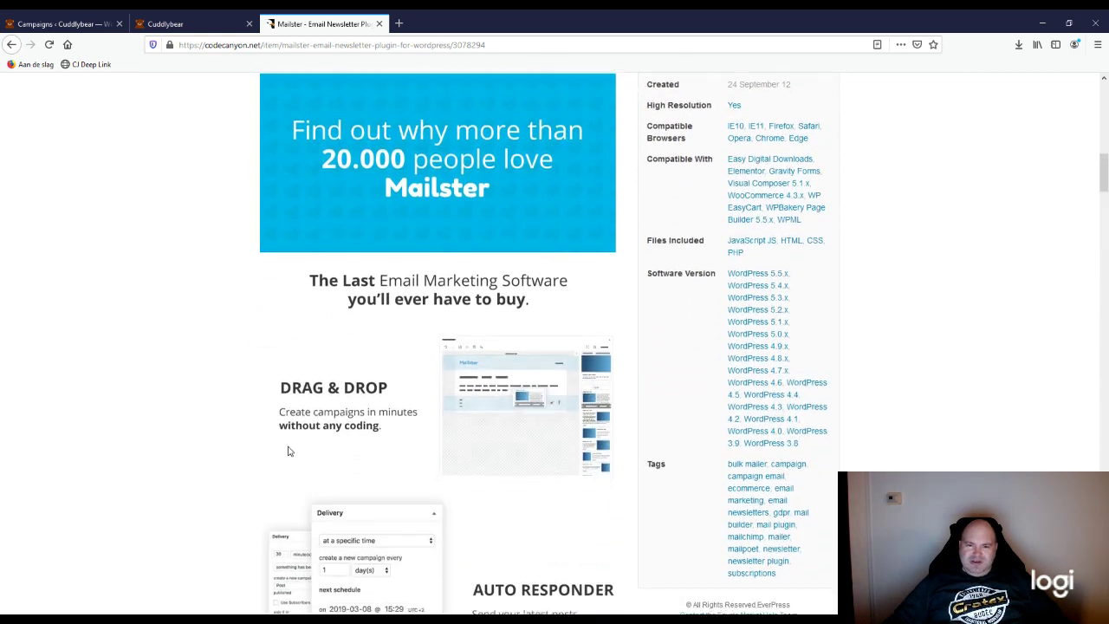
{"action": "scroll", "coordinate": [291, 446], "scroll_direction": "down", "scroll_amount": 1}
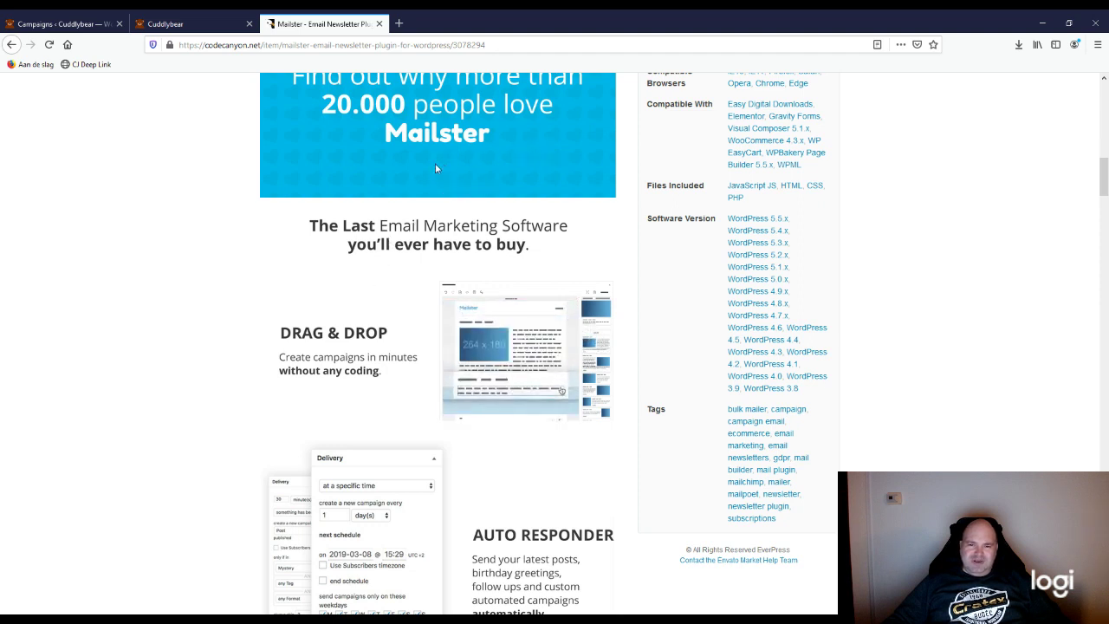
{"action": "scroll", "coordinate": [326, 435], "scroll_direction": "down", "scroll_amount": 3}
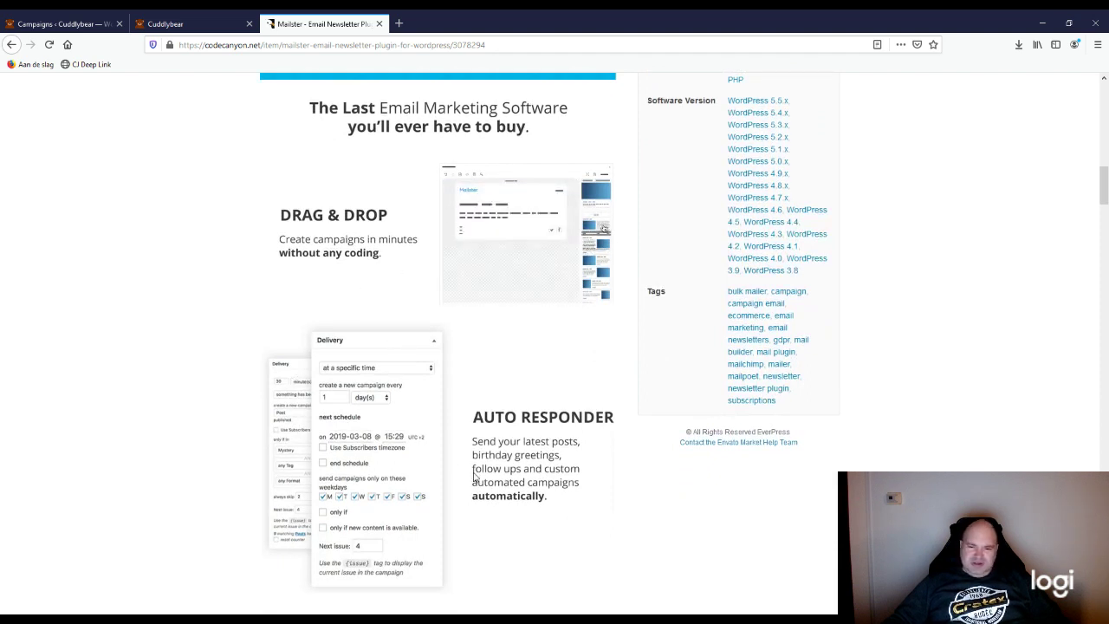
{"action": "scroll", "coordinate": [482, 449], "scroll_direction": "down", "scroll_amount": 3}
{"action": "scroll", "coordinate": [483, 449], "scroll_direction": "down", "scroll_amount": 6}
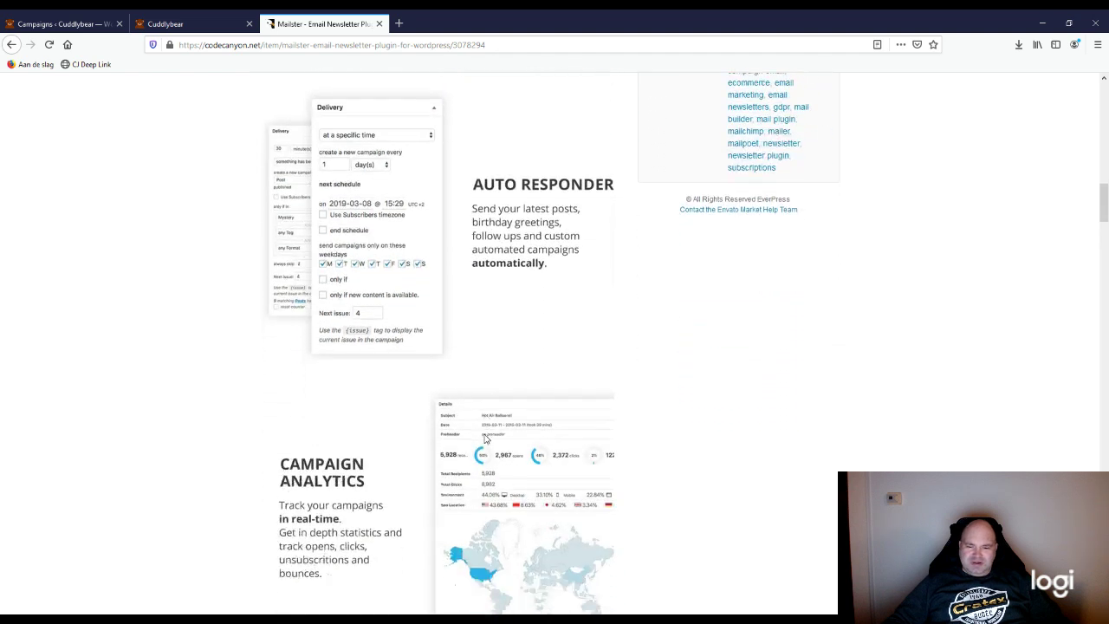
{"action": "scroll", "coordinate": [363, 458], "scroll_direction": "down", "scroll_amount": 2}
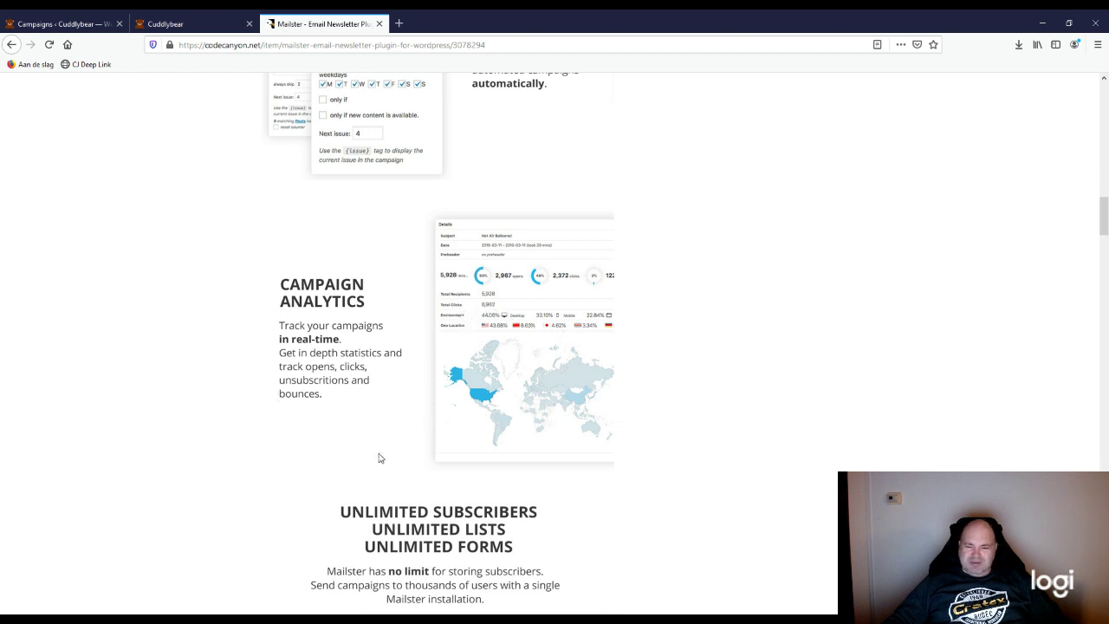
{"action": "scroll", "coordinate": [378, 457], "scroll_direction": "down", "scroll_amount": 10}
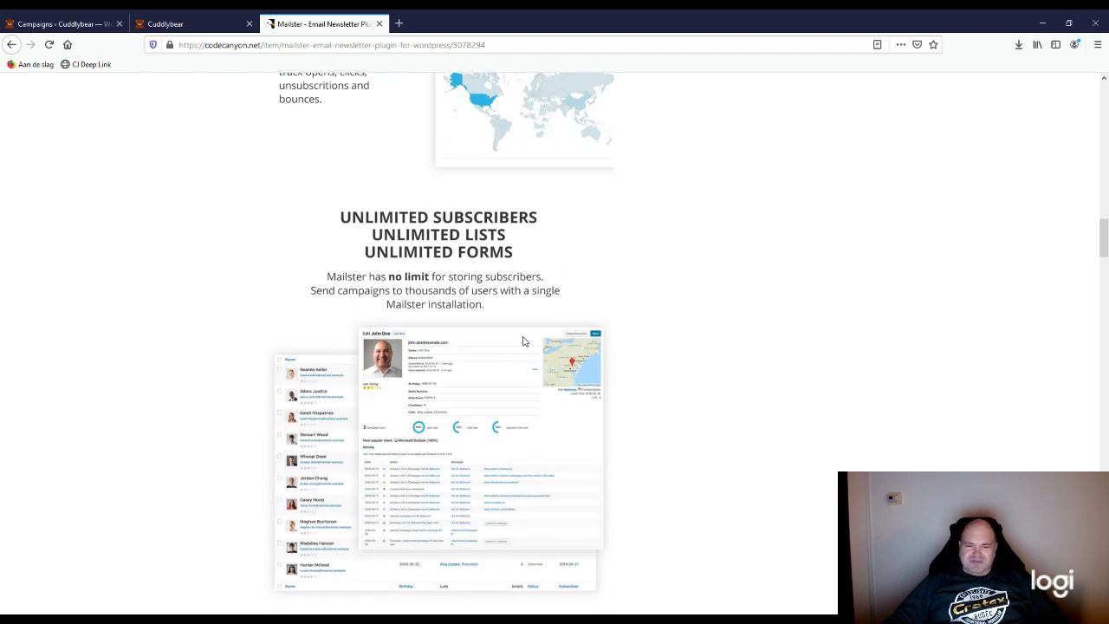
{"action": "scroll", "coordinate": [523, 340], "scroll_direction": "down", "scroll_amount": 3}
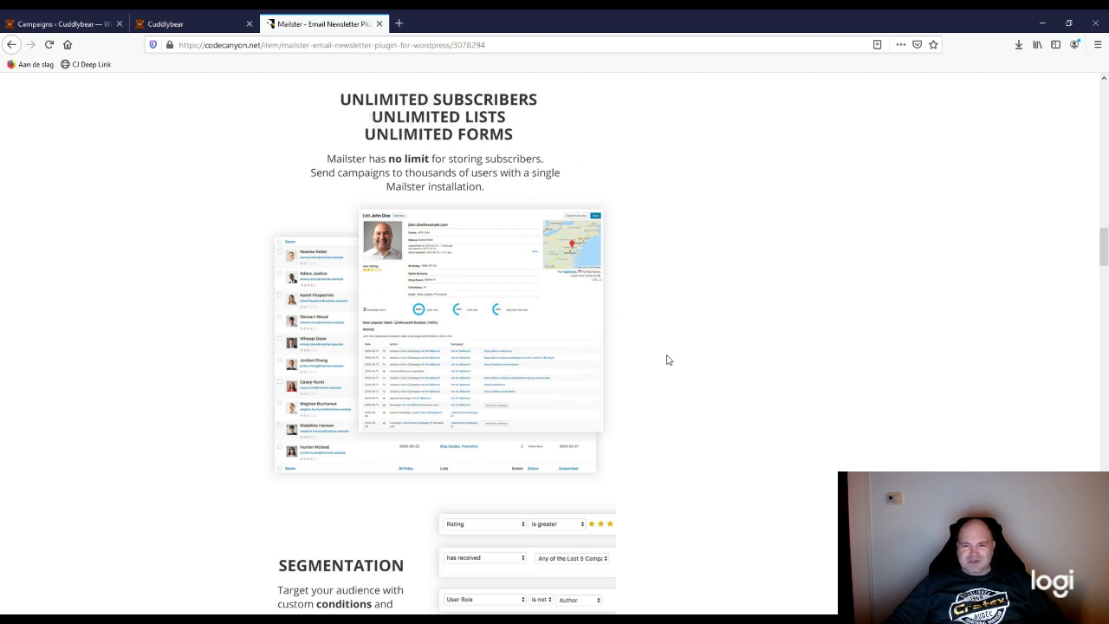
{"action": "scroll", "coordinate": [525, 263], "scroll_direction": "down", "scroll_amount": 1}
{"action": "scroll", "coordinate": [513, 237], "scroll_direction": "up", "scroll_amount": 3}
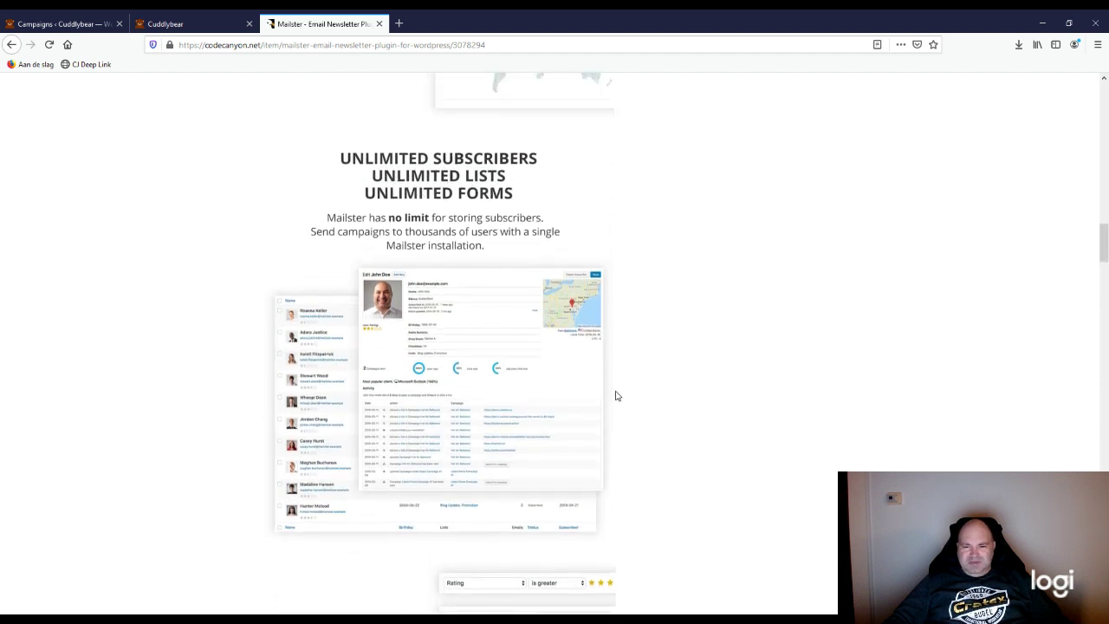
{"action": "scroll", "coordinate": [617, 395], "scroll_direction": "down", "scroll_amount": 1}
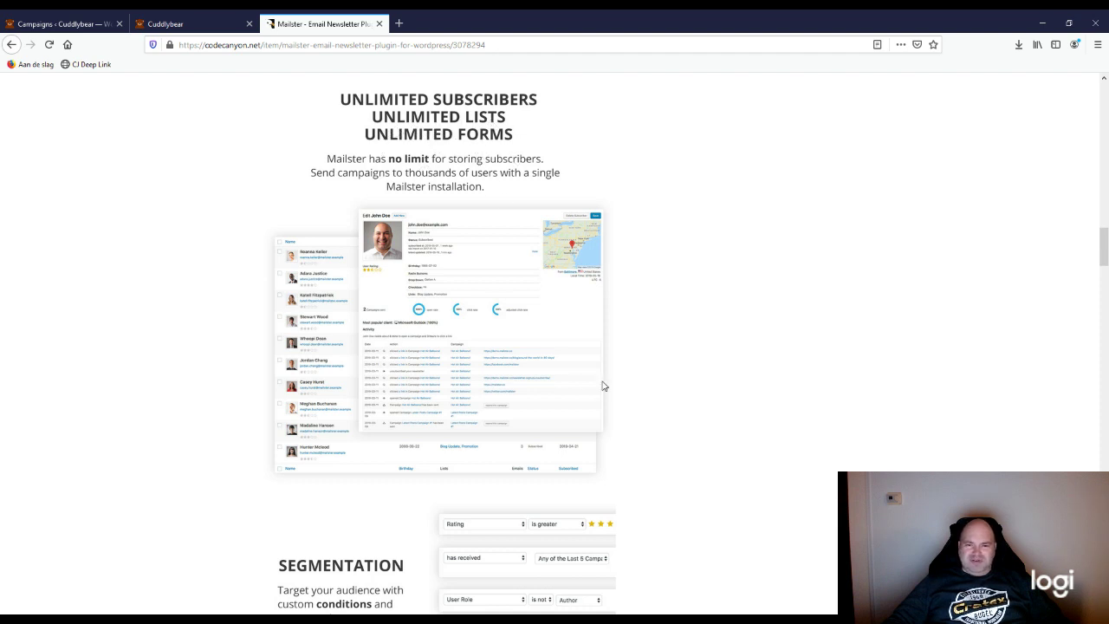
Step: Scroll past Unlimited Subscribers to Segmentation and the SendGrid, AWS, Mailgun, SparkPost, Mandrill providers
{"action": "scroll", "coordinate": [607, 388], "scroll_direction": "down", "scroll_amount": 3}
{"action": "scroll", "coordinate": [592, 407], "scroll_direction": "up", "scroll_amount": 1}
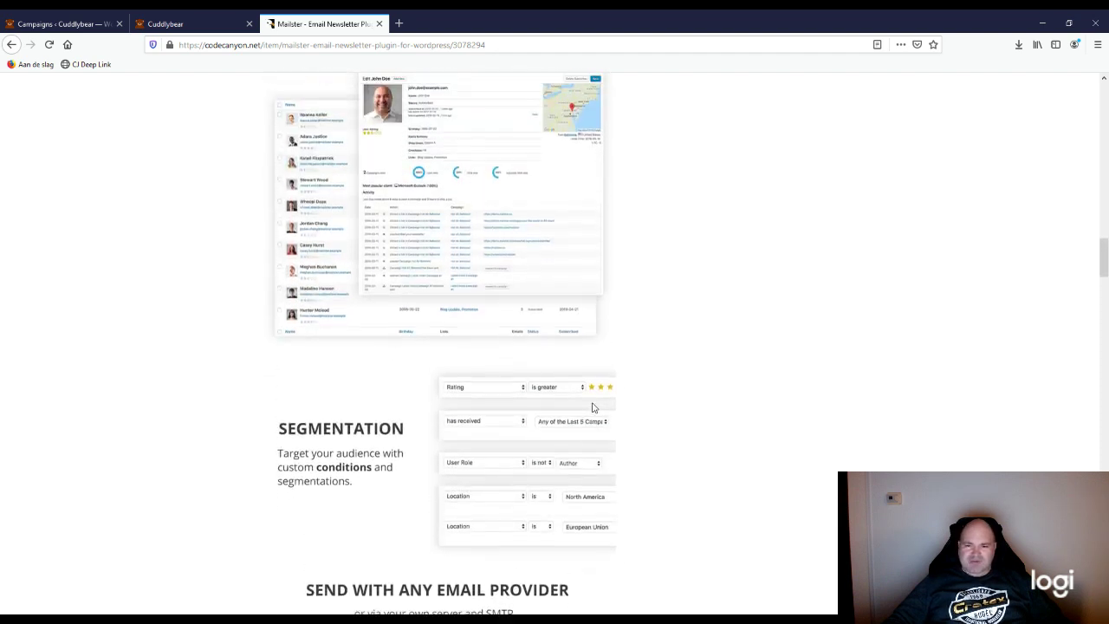
{"action": "scroll", "coordinate": [593, 407], "scroll_direction": "up", "scroll_amount": 3}
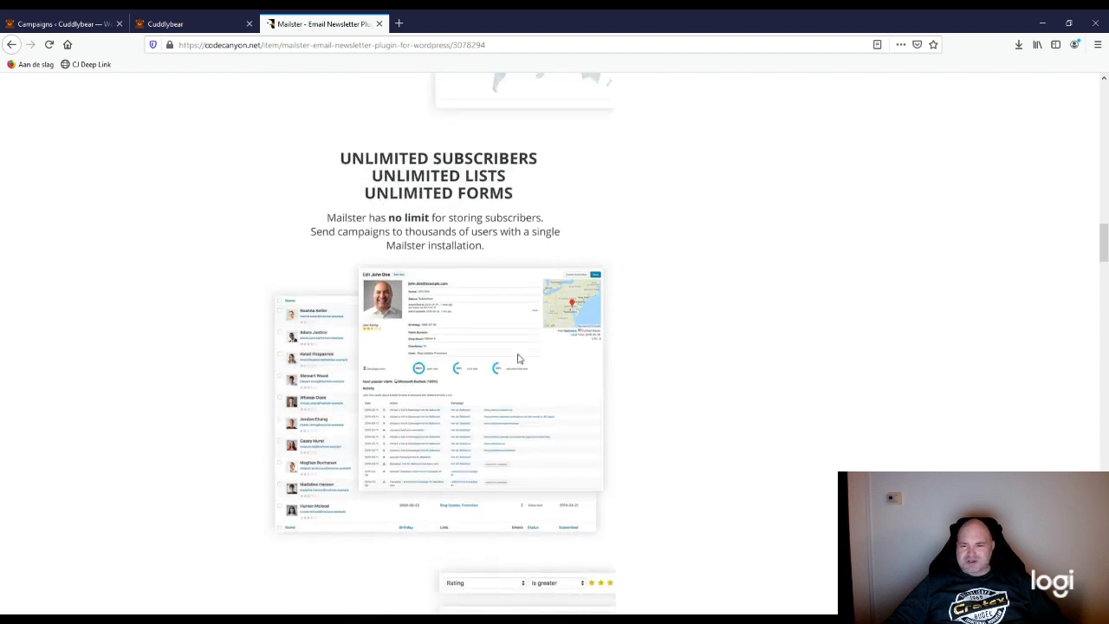
{"action": "scroll", "coordinate": [485, 367], "scroll_direction": "down", "scroll_amount": 2}
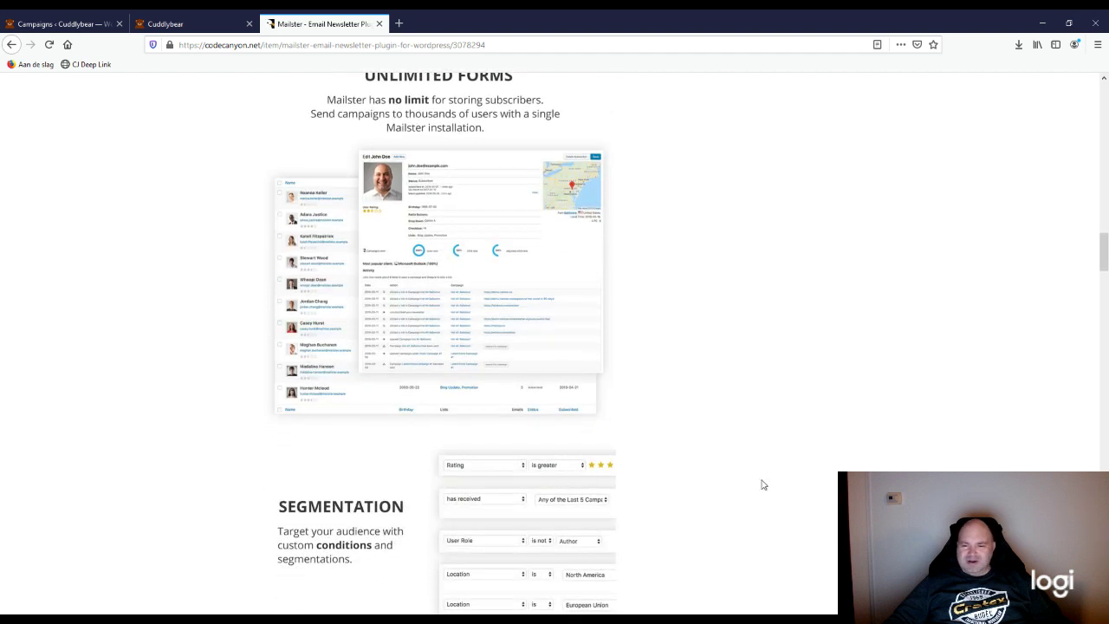
{"action": "scroll", "coordinate": [564, 460], "scroll_direction": "down", "scroll_amount": 1}
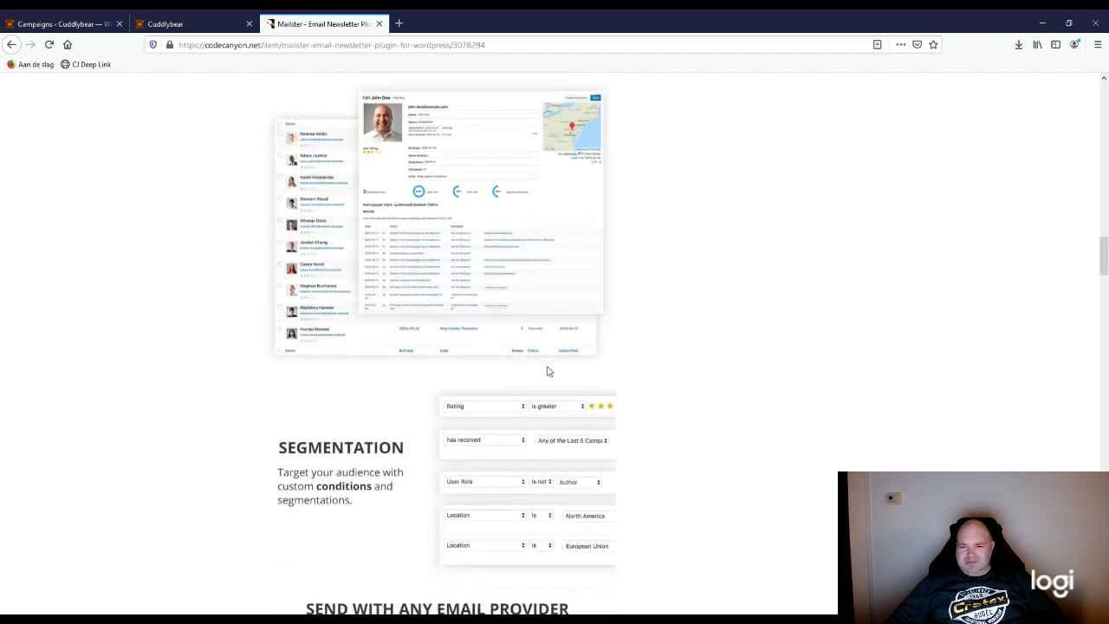
{"action": "scroll", "coordinate": [384, 458], "scroll_direction": "up", "scroll_amount": 2}
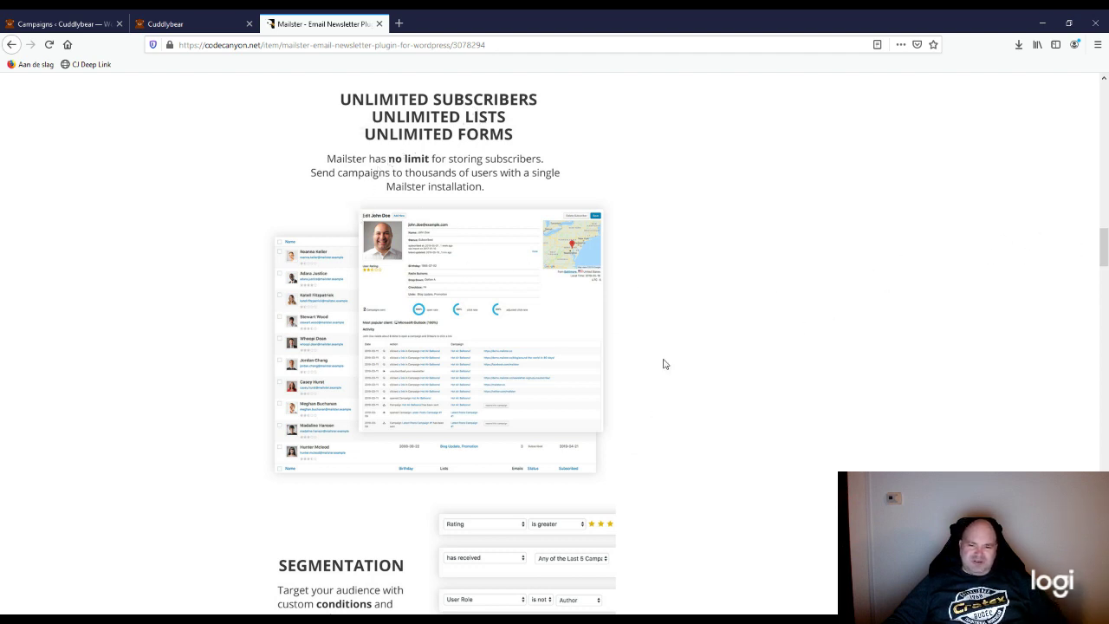
{"action": "scroll", "coordinate": [568, 421], "scroll_direction": "down", "scroll_amount": 3}
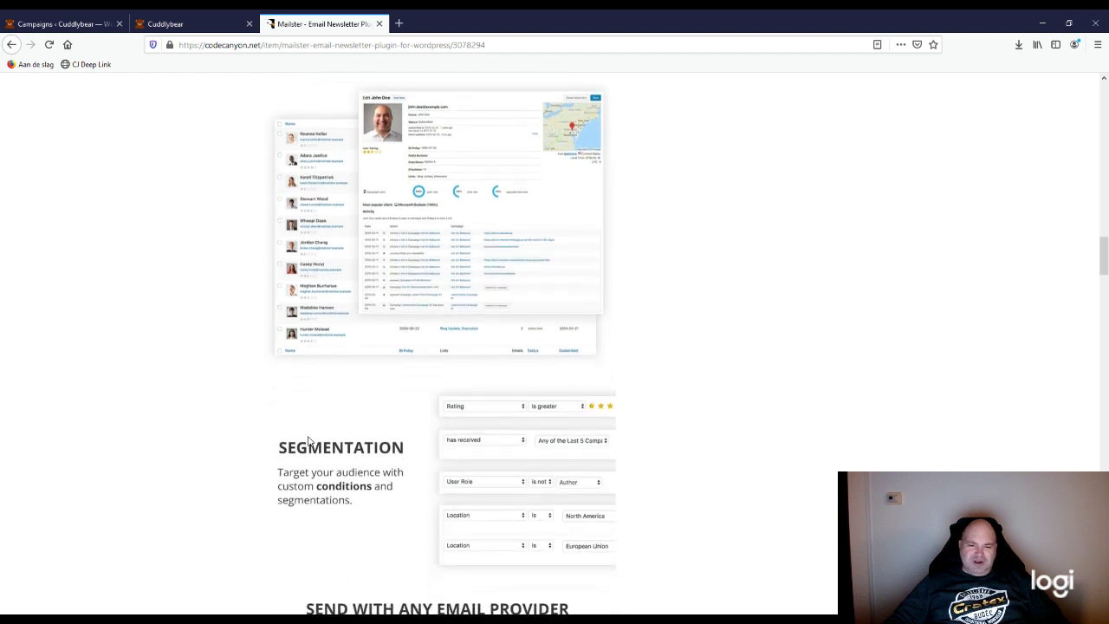
{"action": "scroll", "coordinate": [213, 425], "scroll_direction": "down", "scroll_amount": 1}
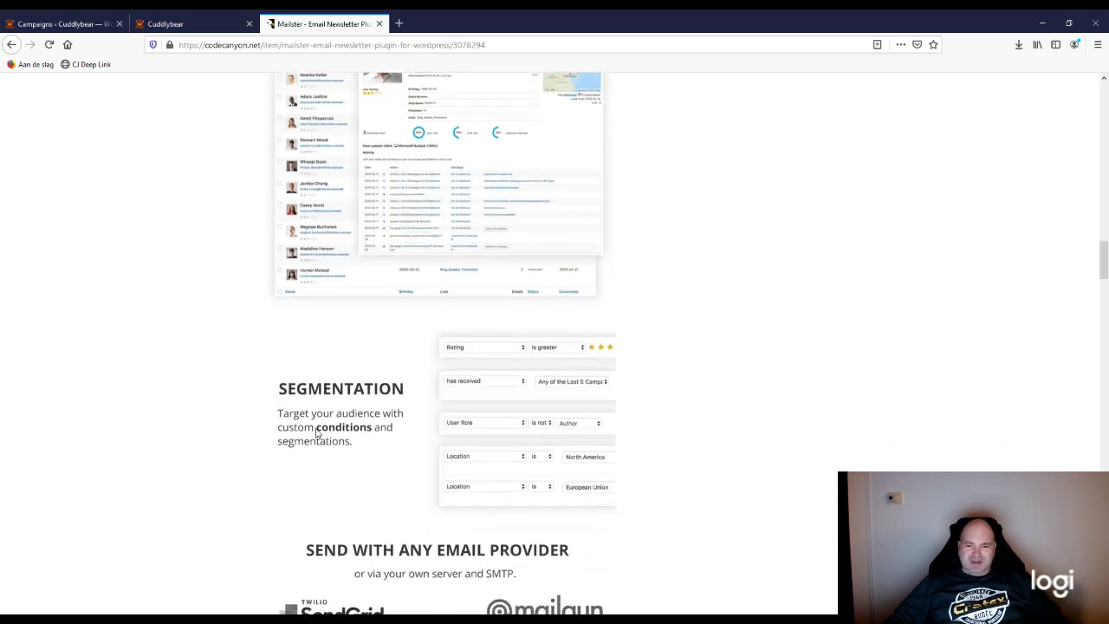
{"action": "scroll", "coordinate": [364, 454], "scroll_direction": "down", "scroll_amount": 3}
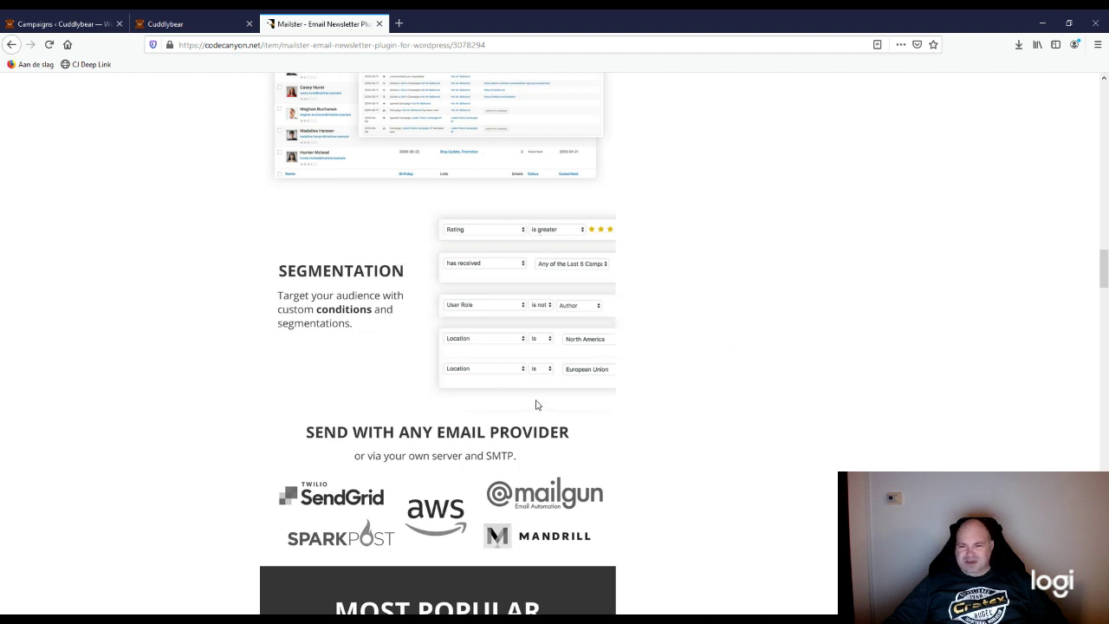
Step: Read through the Mailster listing's plugin integrations and GDPR sections
{"action": "scroll", "coordinate": [579, 426], "scroll_direction": "down", "scroll_amount": 3}
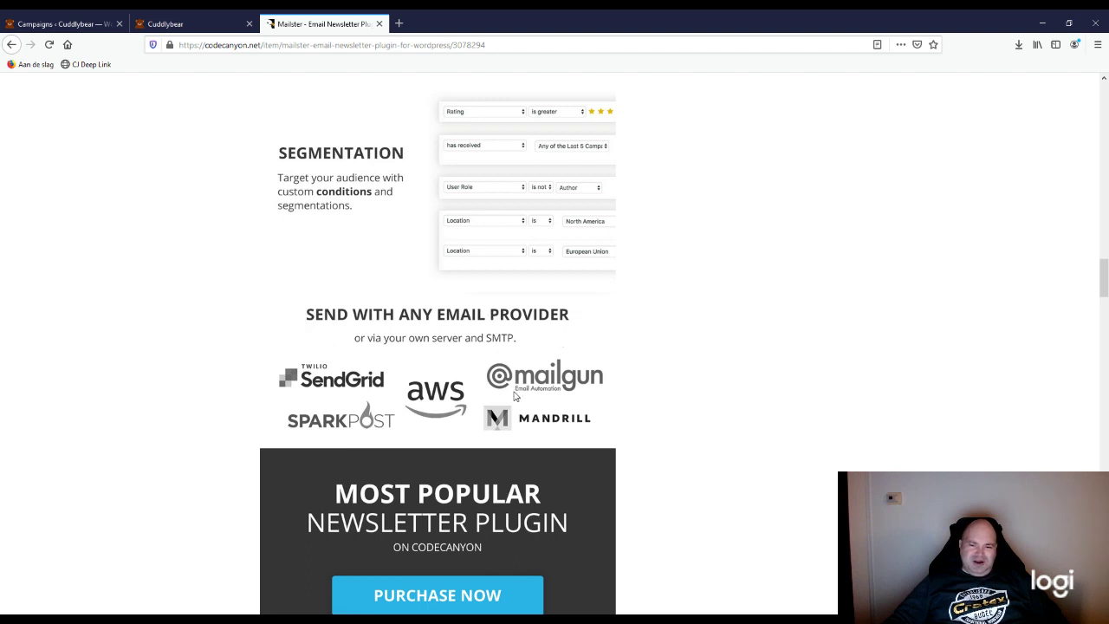
{"action": "scroll", "coordinate": [514, 395], "scroll_direction": "down", "scroll_amount": 3}
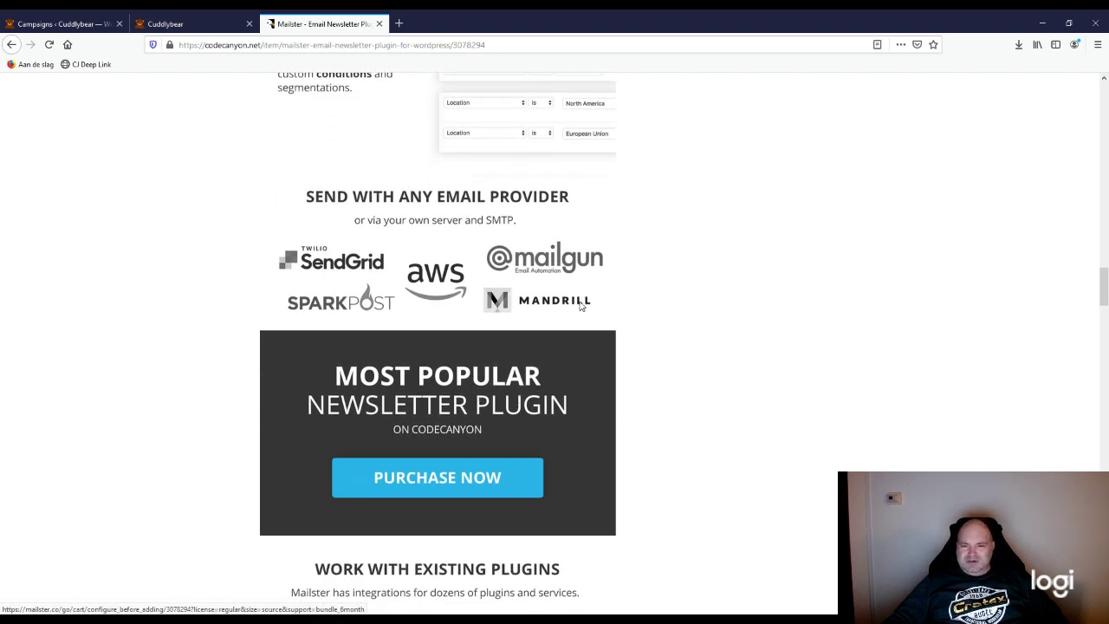
{"action": "scroll", "coordinate": [574, 312], "scroll_direction": "down", "scroll_amount": 2}
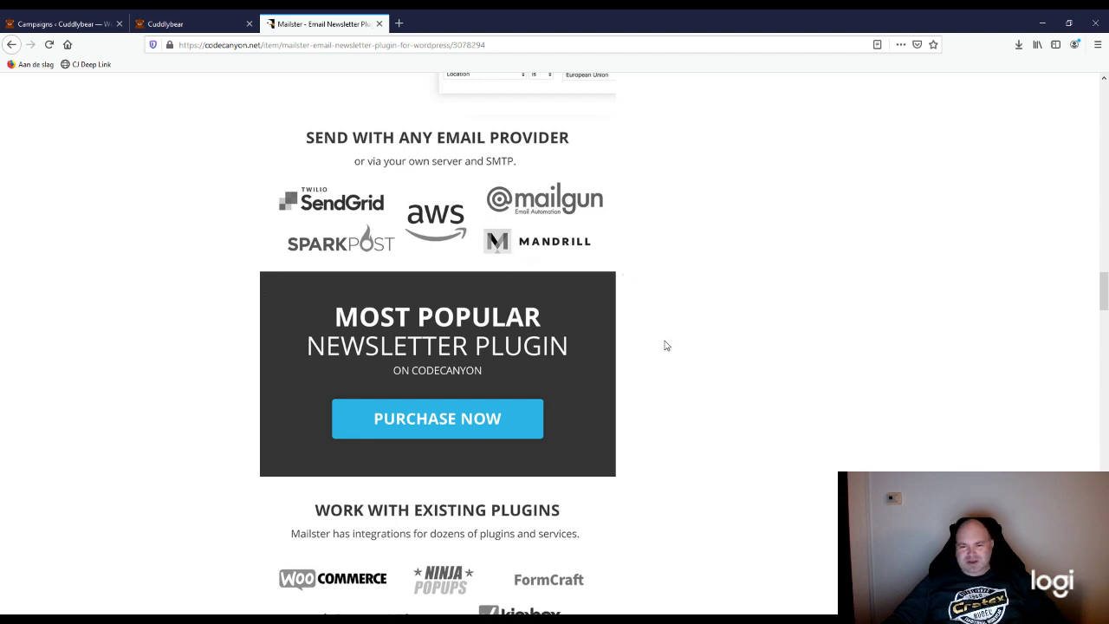
{"action": "scroll", "coordinate": [644, 335], "scroll_direction": "down", "scroll_amount": 1}
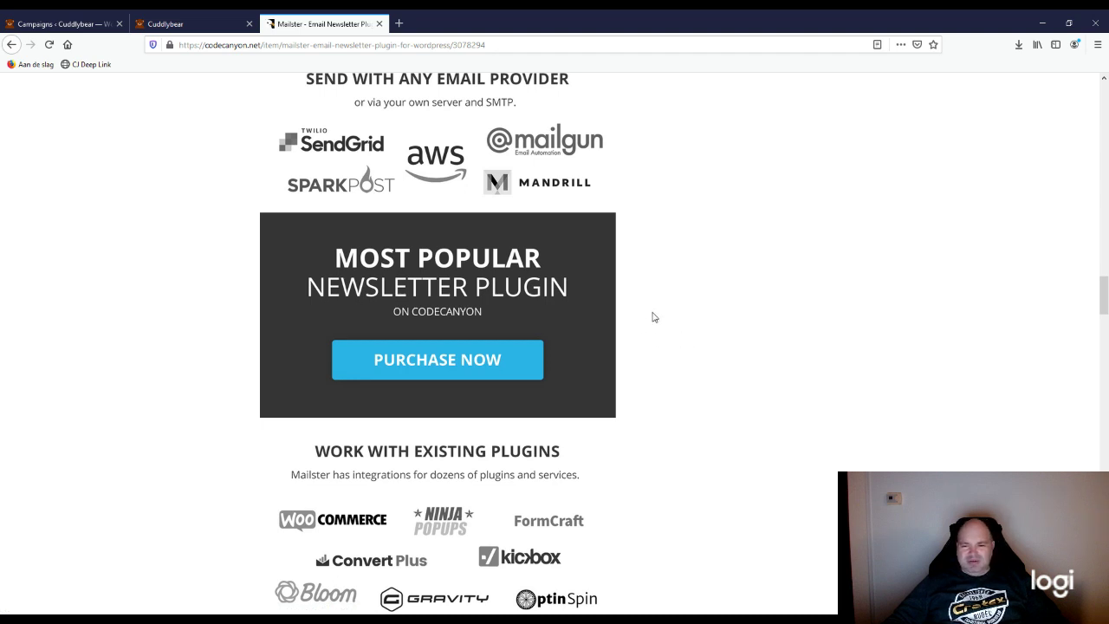
{"action": "scroll", "coordinate": [349, 472], "scroll_direction": "down", "scroll_amount": 1}
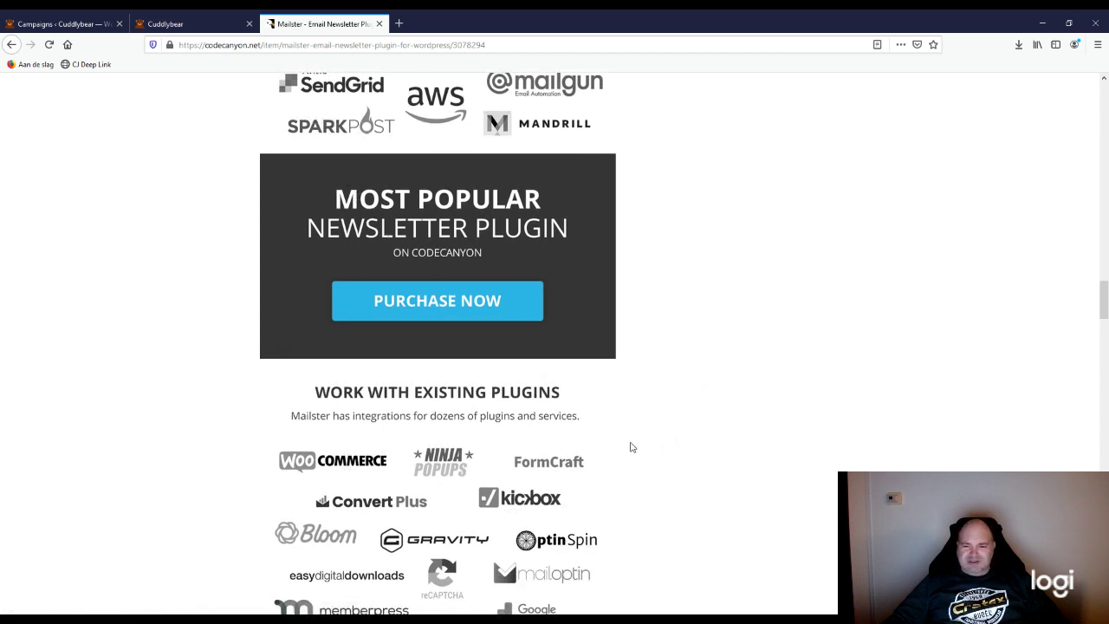
{"action": "scroll", "coordinate": [596, 449], "scroll_direction": "down", "scroll_amount": 3}
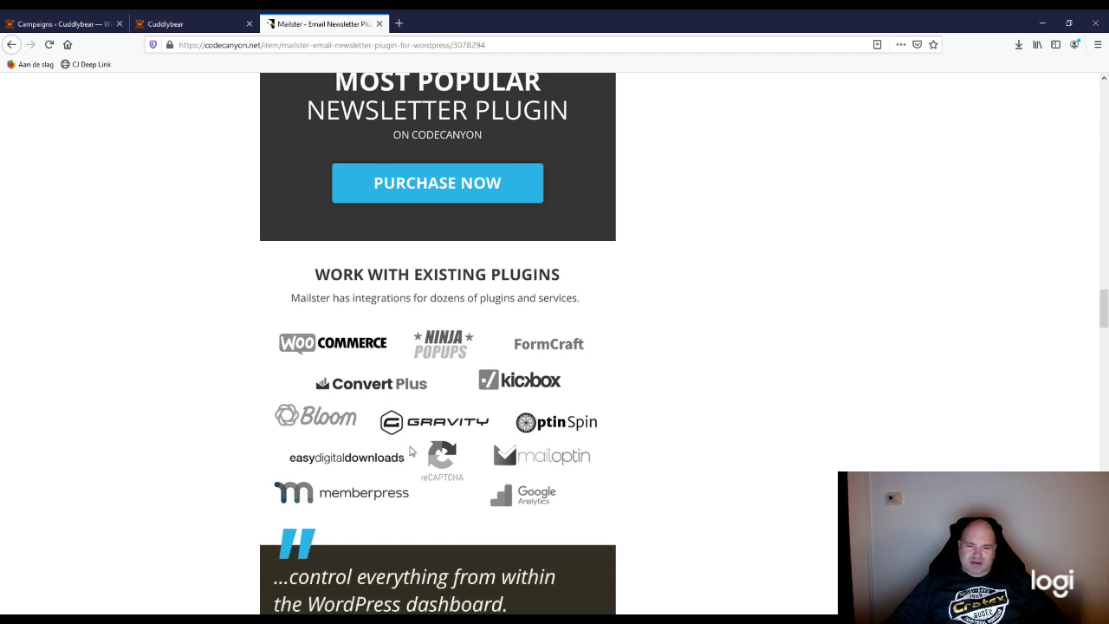
{"action": "scroll", "coordinate": [227, 441], "scroll_direction": "down", "scroll_amount": 1}
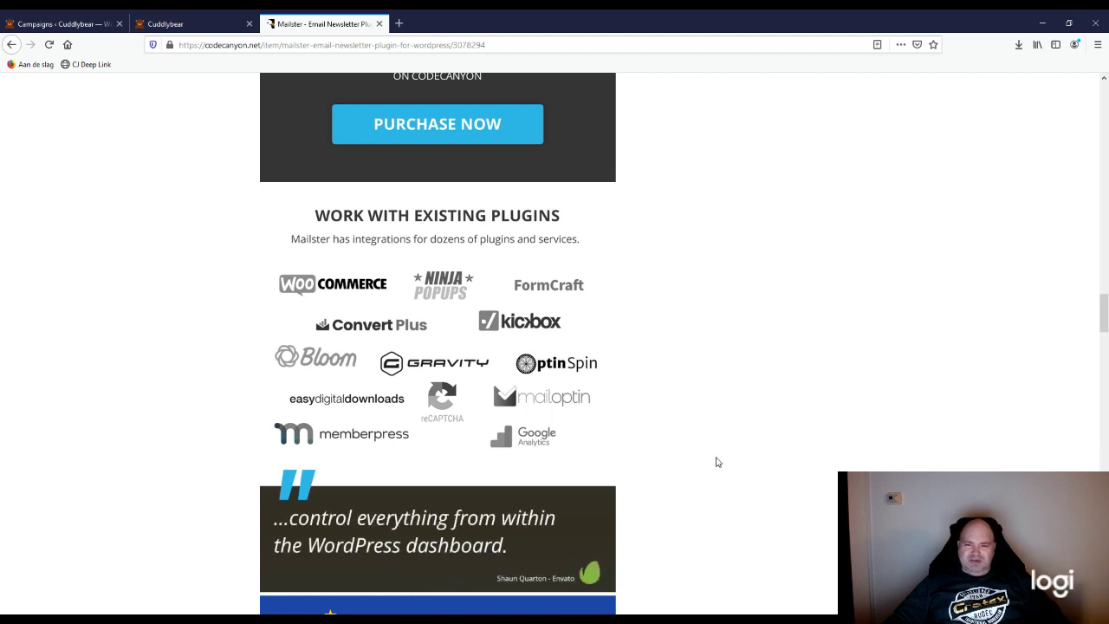
{"action": "scroll", "coordinate": [717, 462], "scroll_direction": "up", "scroll_amount": 5}
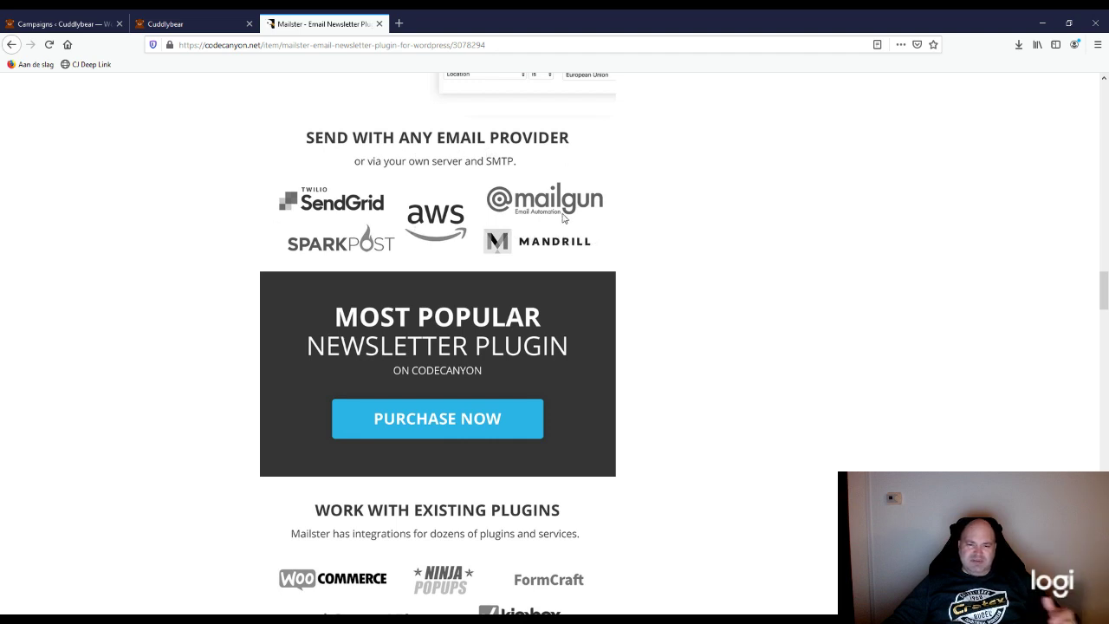
{"action": "scroll", "coordinate": [620, 374], "scroll_direction": "down", "scroll_amount": 1}
{"action": "scroll", "coordinate": [620, 374], "scroll_direction": "down", "scroll_amount": 2}
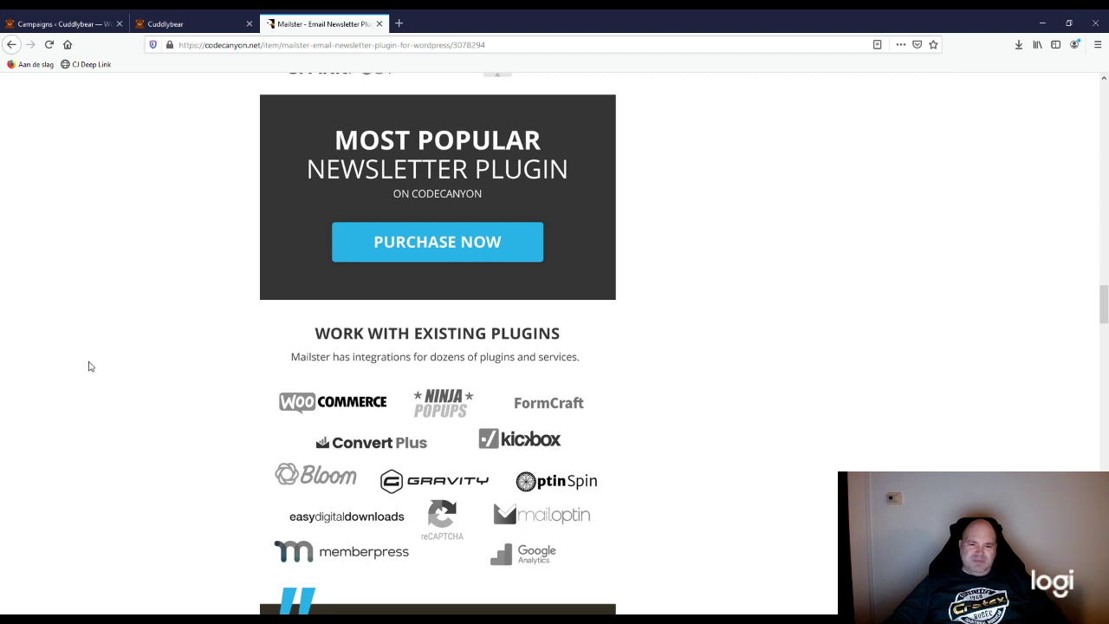
Step: Continue past Unsplash to the five-star customer reviews, then return to the page top
{"action": "scroll", "coordinate": [355, 467], "scroll_direction": "down", "scroll_amount": 3}
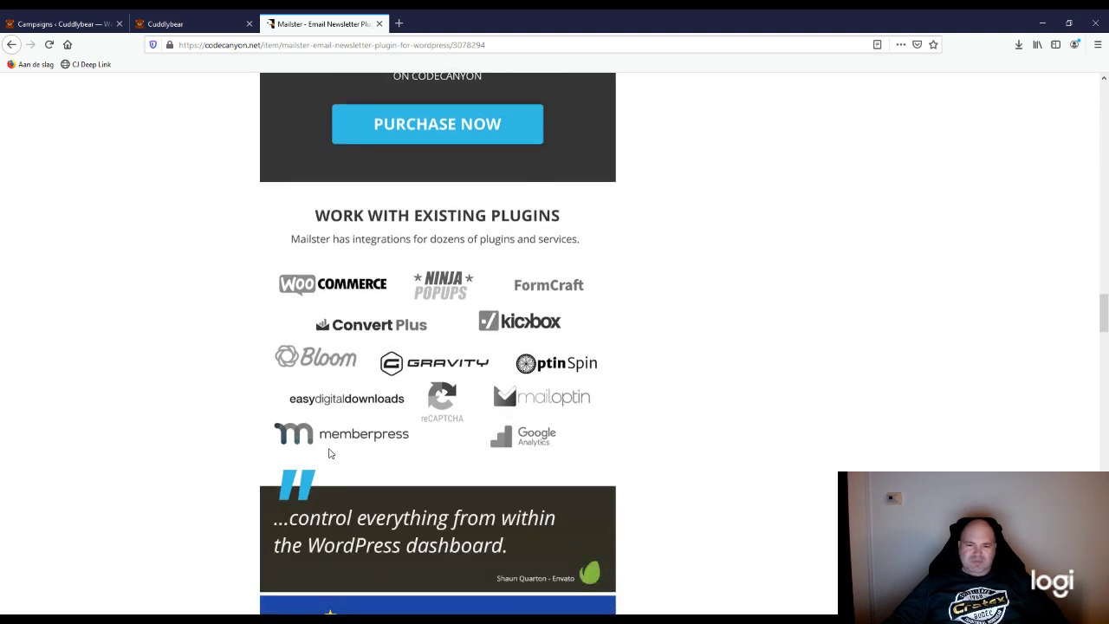
{"action": "scroll", "coordinate": [330, 442], "scroll_direction": "down", "scroll_amount": 1}
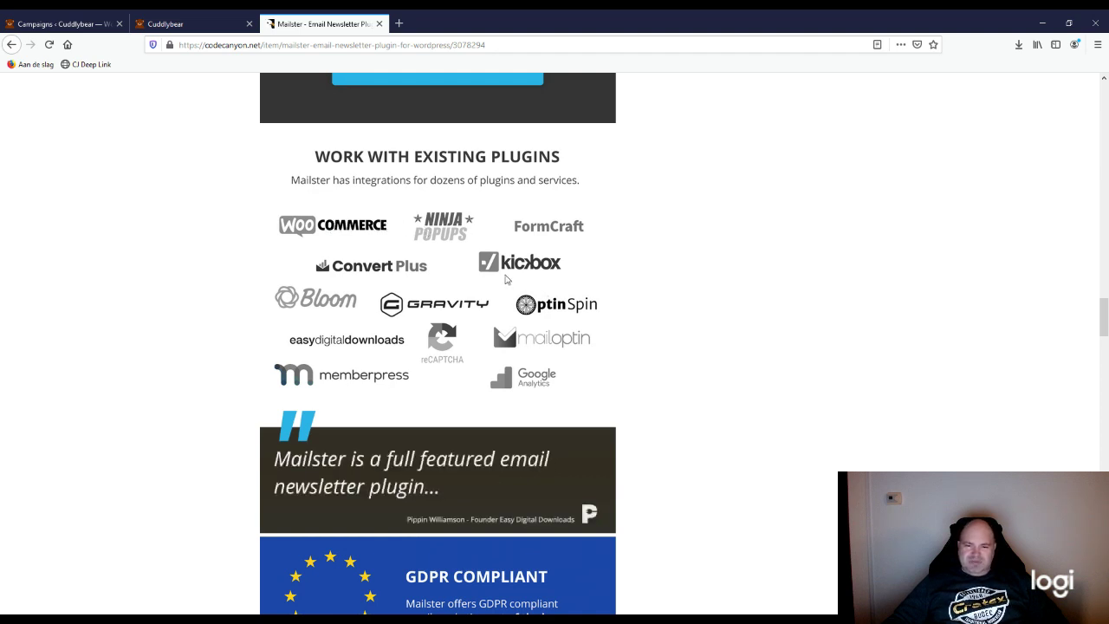
{"action": "scroll", "coordinate": [248, 318], "scroll_direction": "down", "scroll_amount": 1}
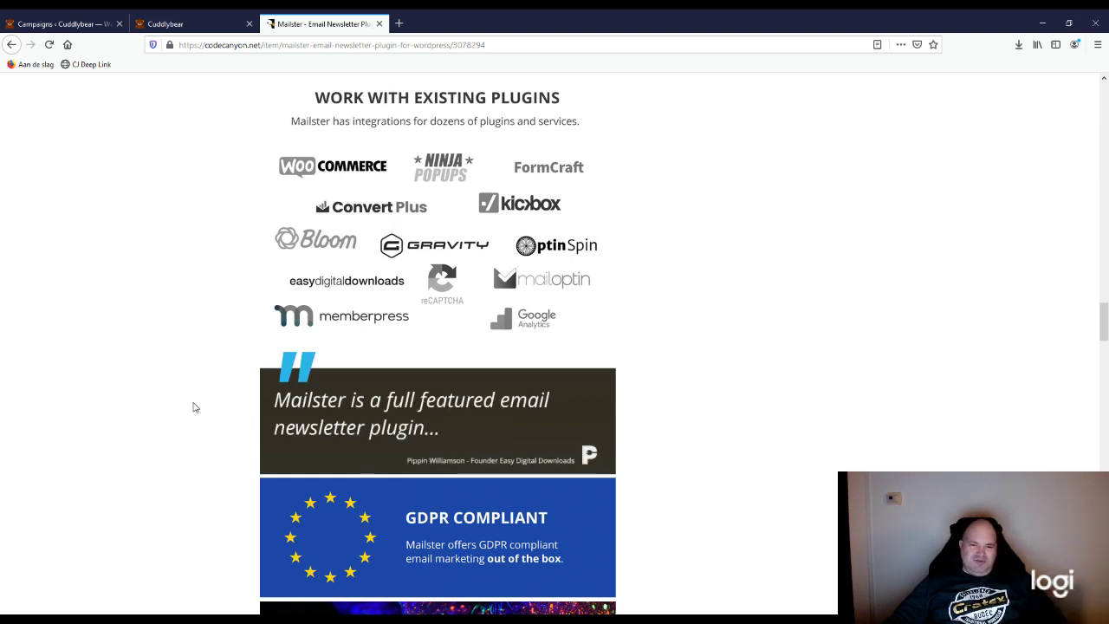
{"action": "scroll", "coordinate": [194, 407], "scroll_direction": "down", "scroll_amount": 1}
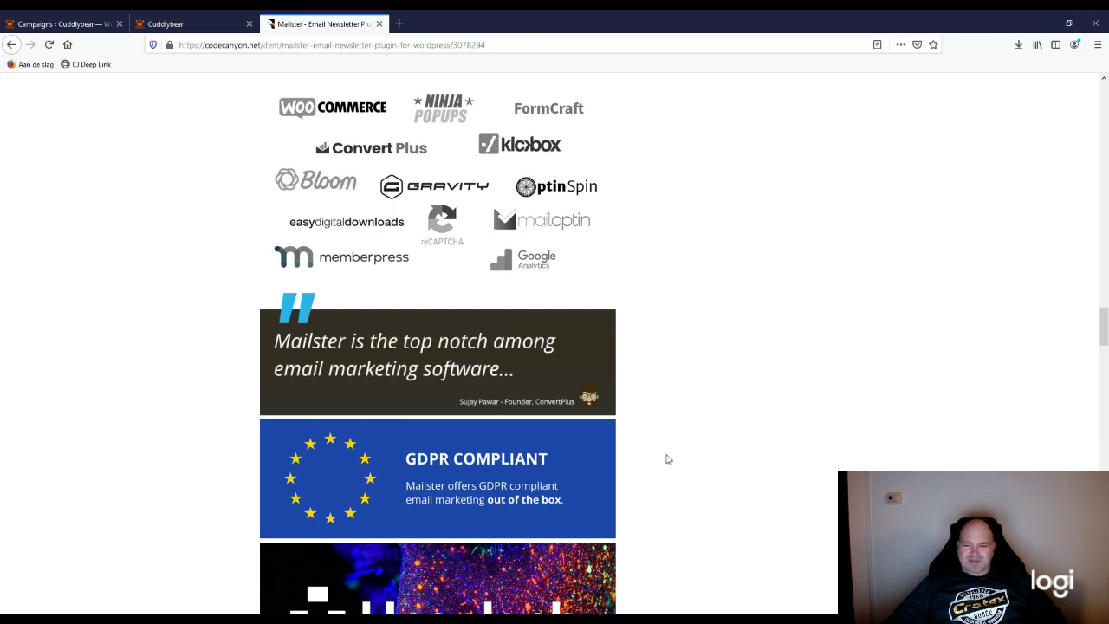
{"action": "scroll", "coordinate": [566, 428], "scroll_direction": "down", "scroll_amount": 2}
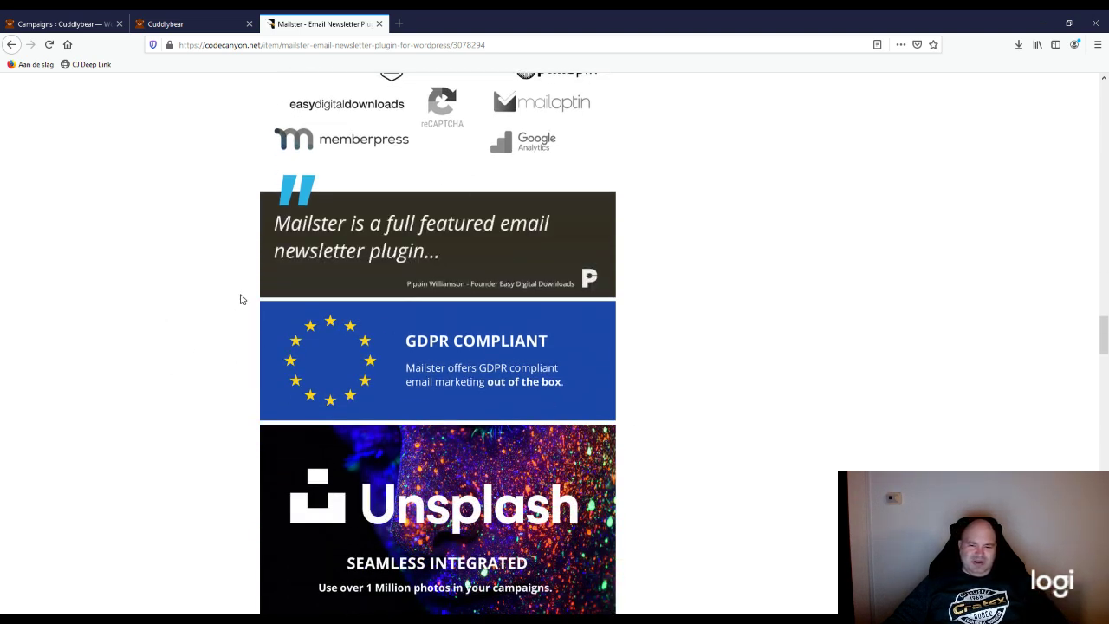
{"action": "scroll", "coordinate": [684, 416], "scroll_direction": "down", "scroll_amount": 4}
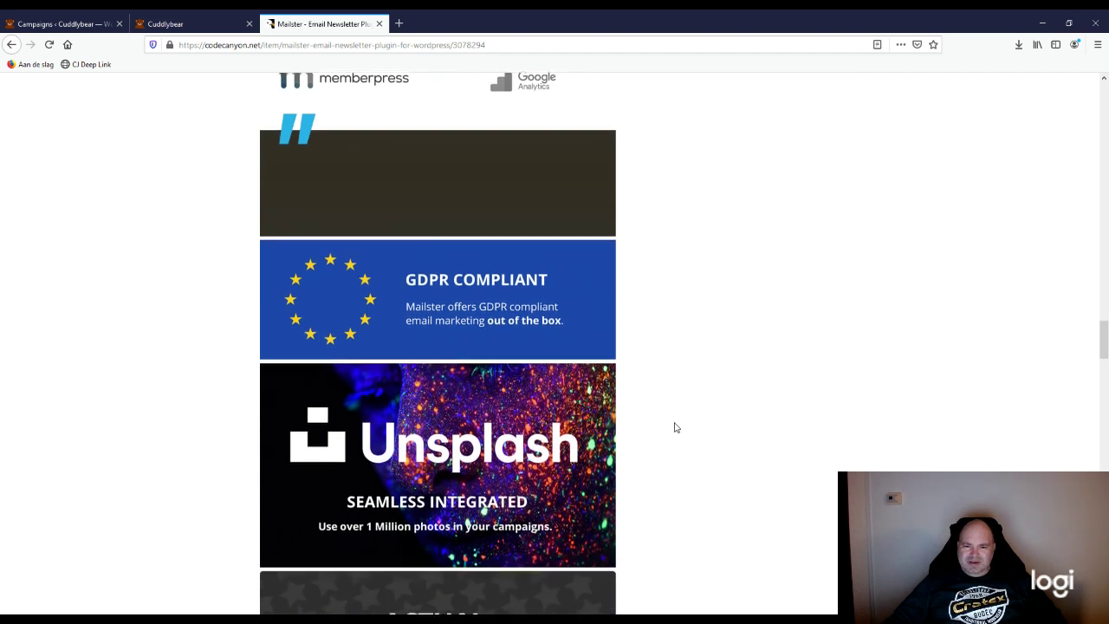
{"action": "scroll", "coordinate": [661, 456], "scroll_direction": "down", "scroll_amount": 4}
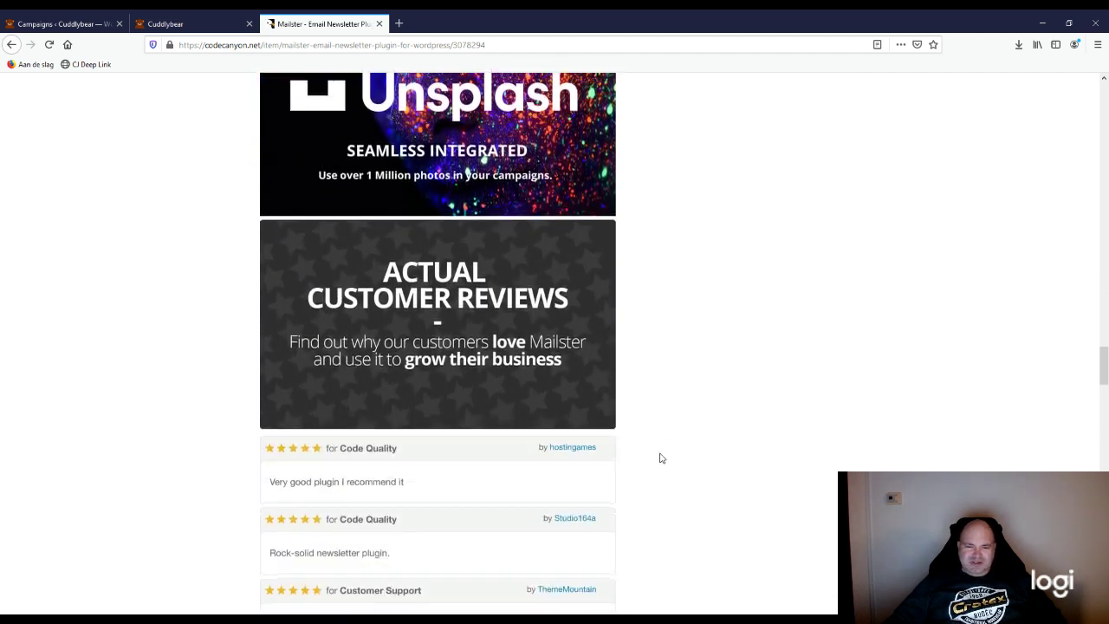
{"action": "scroll", "coordinate": [528, 482], "scroll_direction": "down", "scroll_amount": 2}
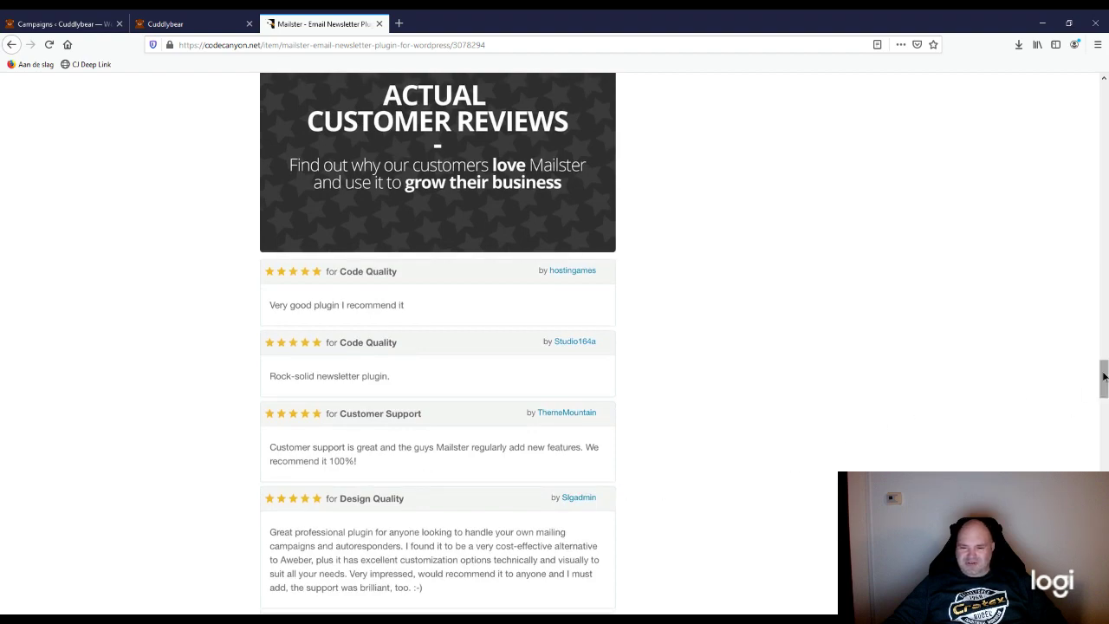
{"action": "left_click_drag", "start_coordinate": [1102, 374], "coordinate": [1102, 82]}
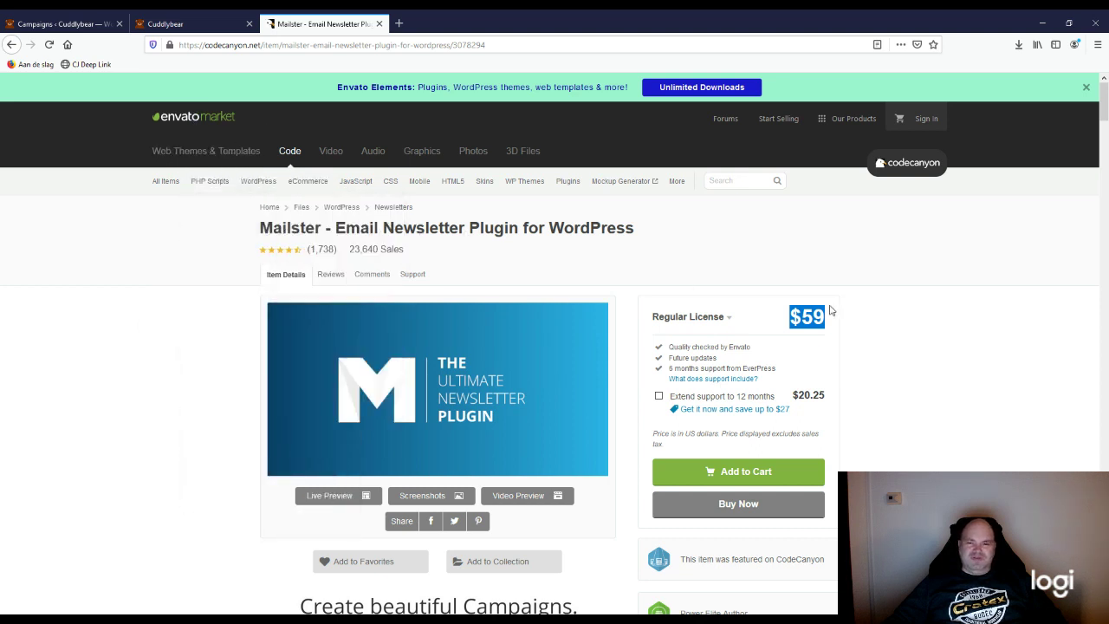
Step: Highlight the $59 price beside Regular License on the Mailster listing
{"action": "left_click", "coordinate": [887, 336]}
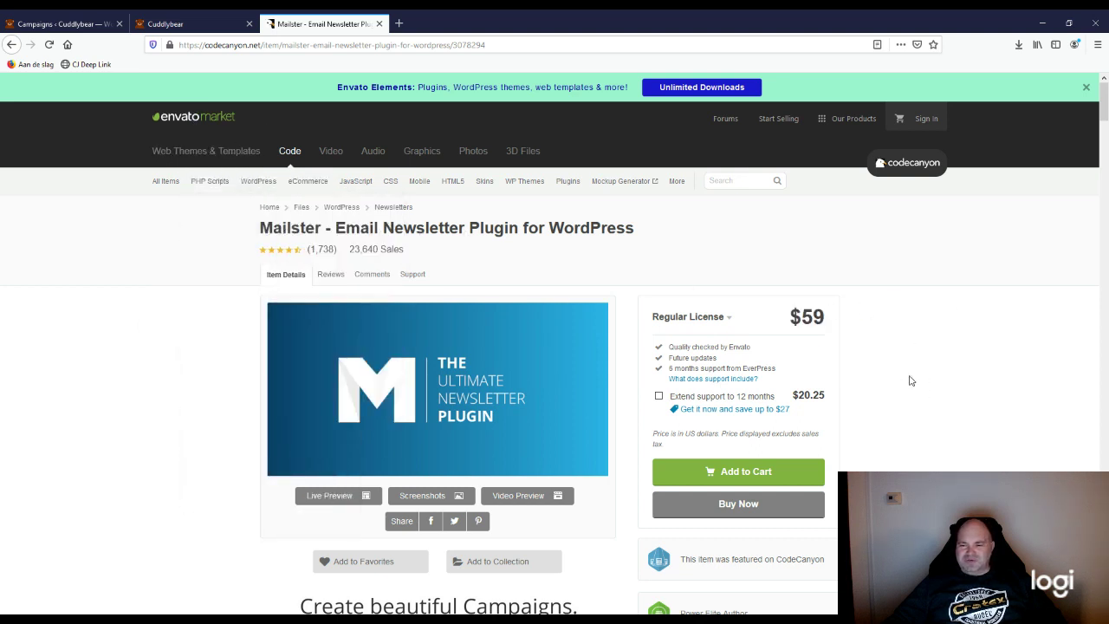
{"action": "scroll", "coordinate": [910, 381], "scroll_direction": "down", "scroll_amount": 1}
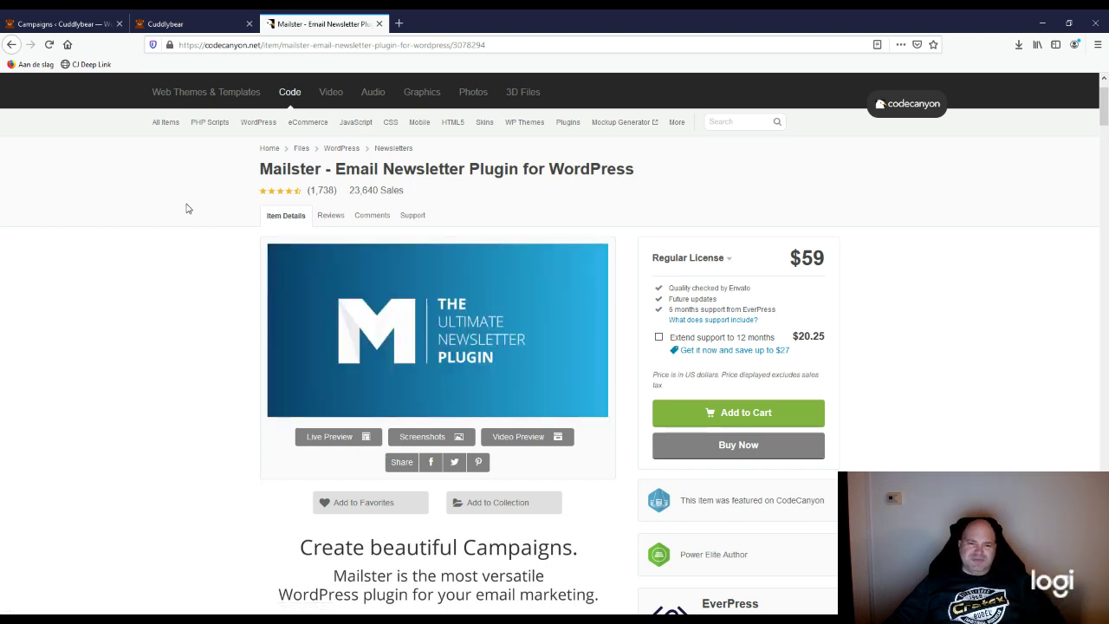
{"action": "scroll", "coordinate": [189, 221], "scroll_direction": "up", "scroll_amount": 1}
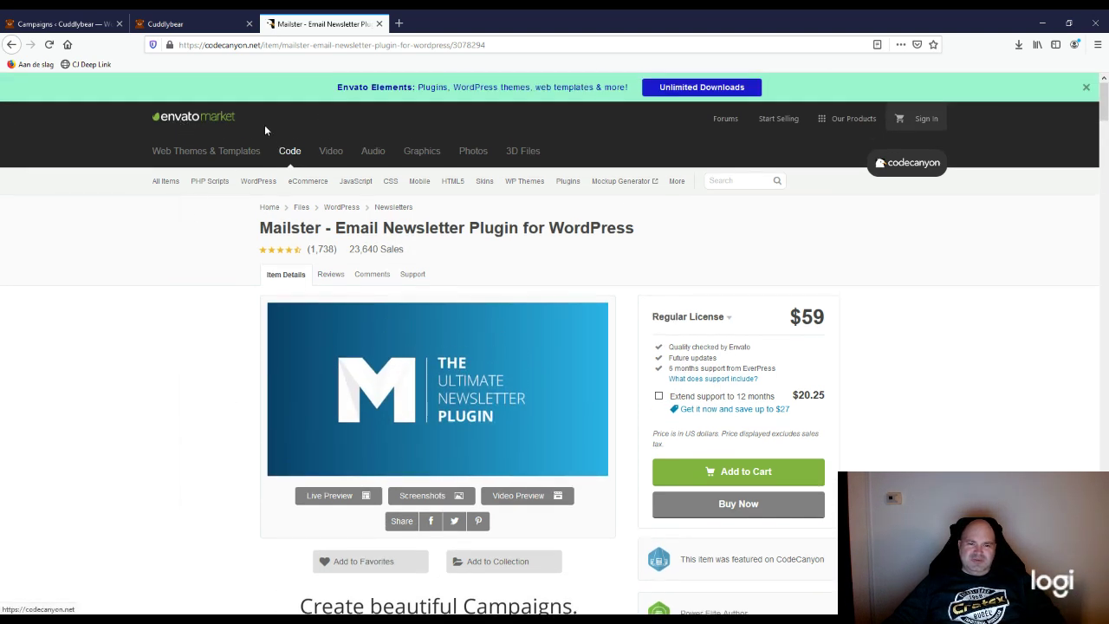
{"action": "scroll", "coordinate": [282, 351], "scroll_direction": "down", "scroll_amount": 2}
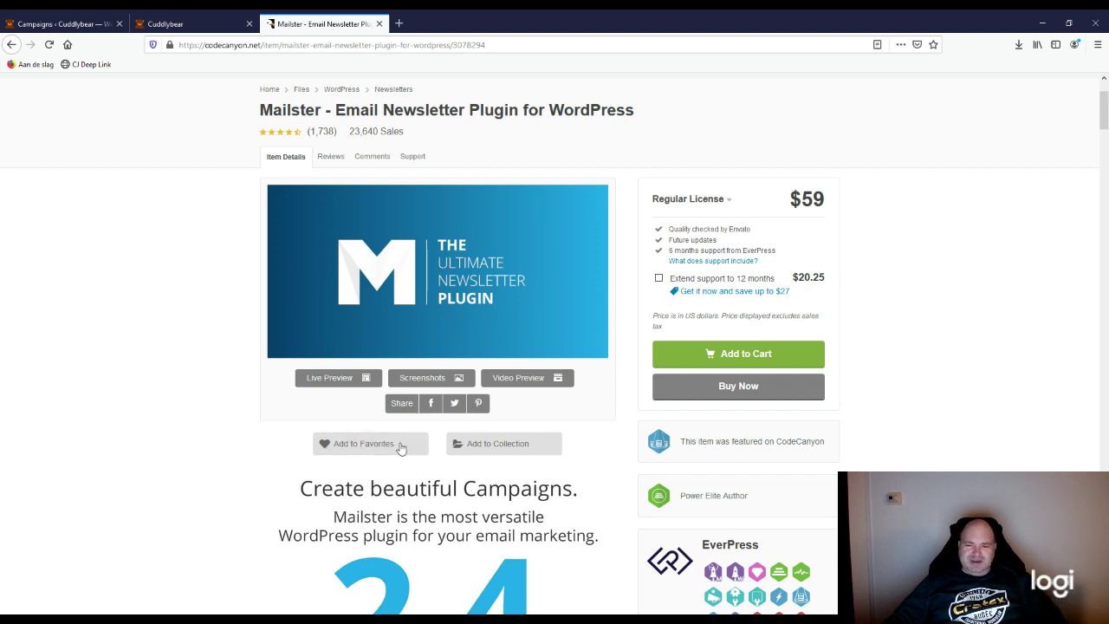
{"action": "scroll", "coordinate": [942, 413], "scroll_direction": "up", "scroll_amount": 2}
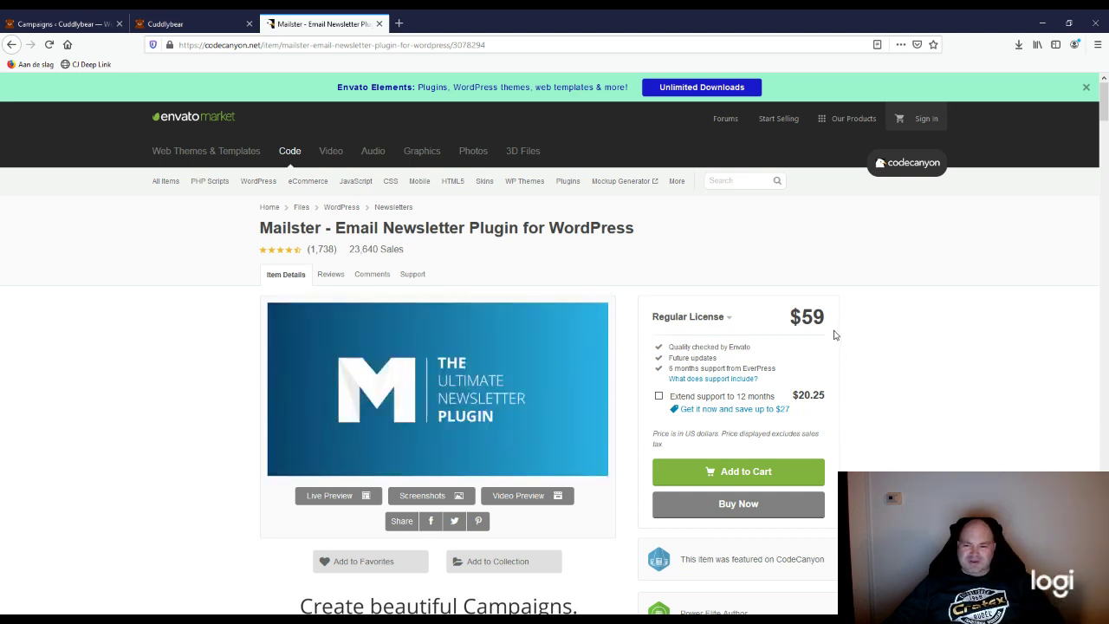
{"action": "left_click_drag", "start_coordinate": [832, 323], "coordinate": [790, 323]}
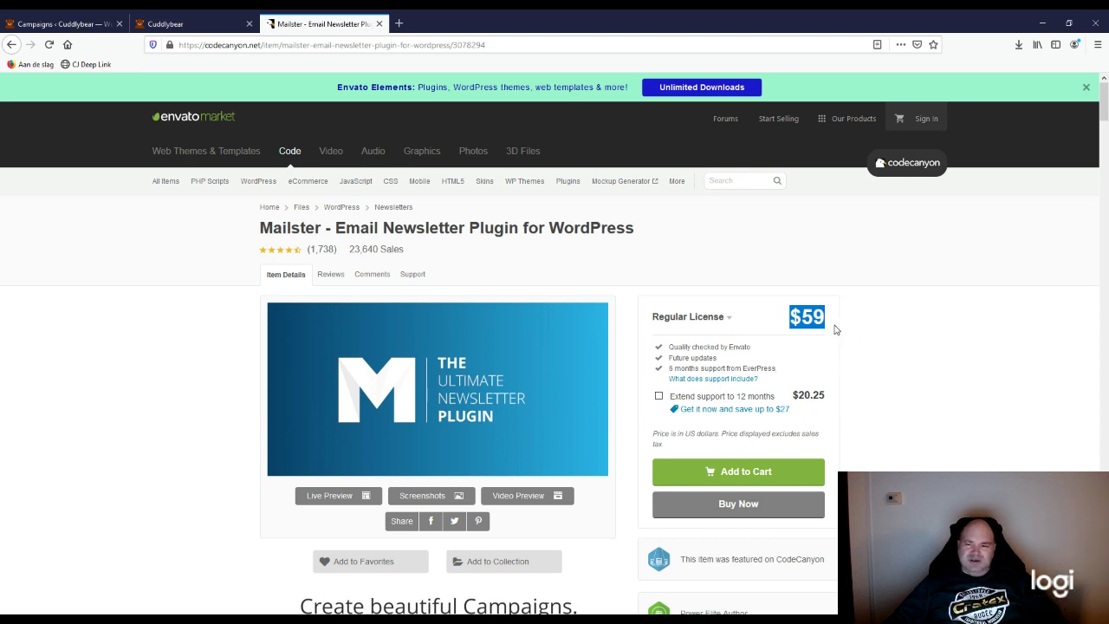
{"action": "left_click", "coordinate": [837, 325]}
{"action": "left_click_drag", "start_coordinate": [826, 323], "coordinate": [789, 319]}
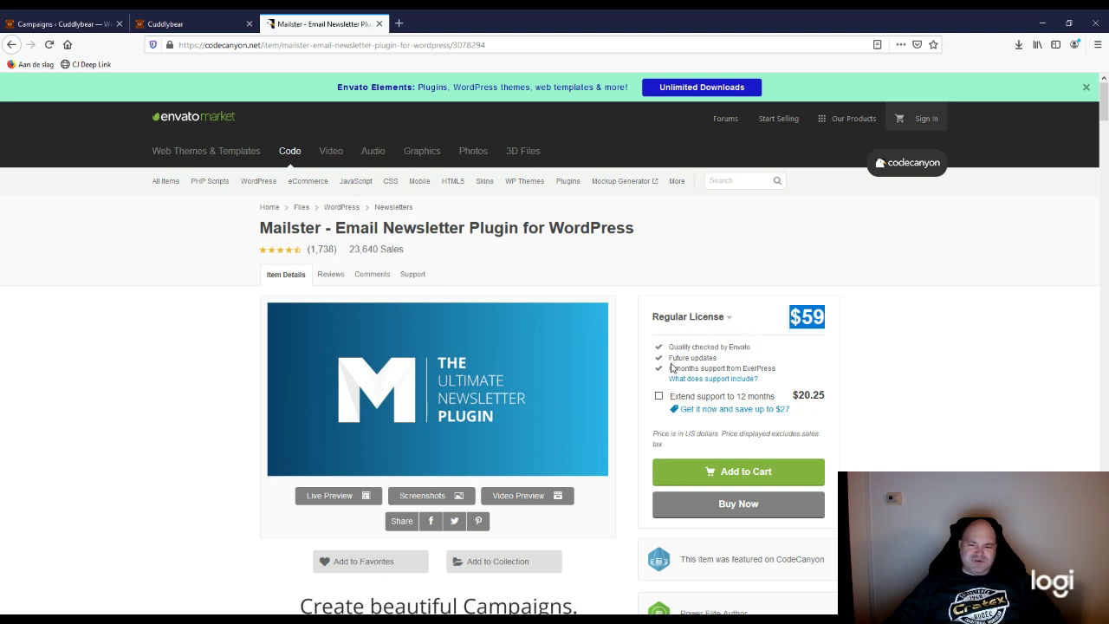
Step: Move from the Cuddlybear site tab to the WordPress admin Campaigns tab
{"action": "left_click", "coordinate": [196, 27]}
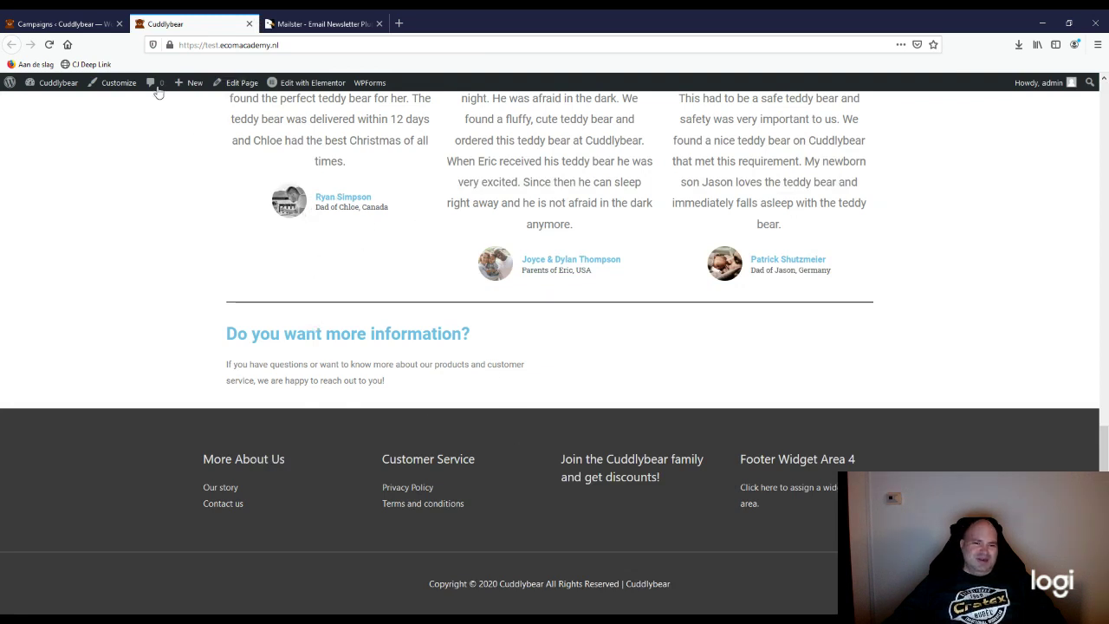
{"action": "left_click", "coordinate": [95, 23]}
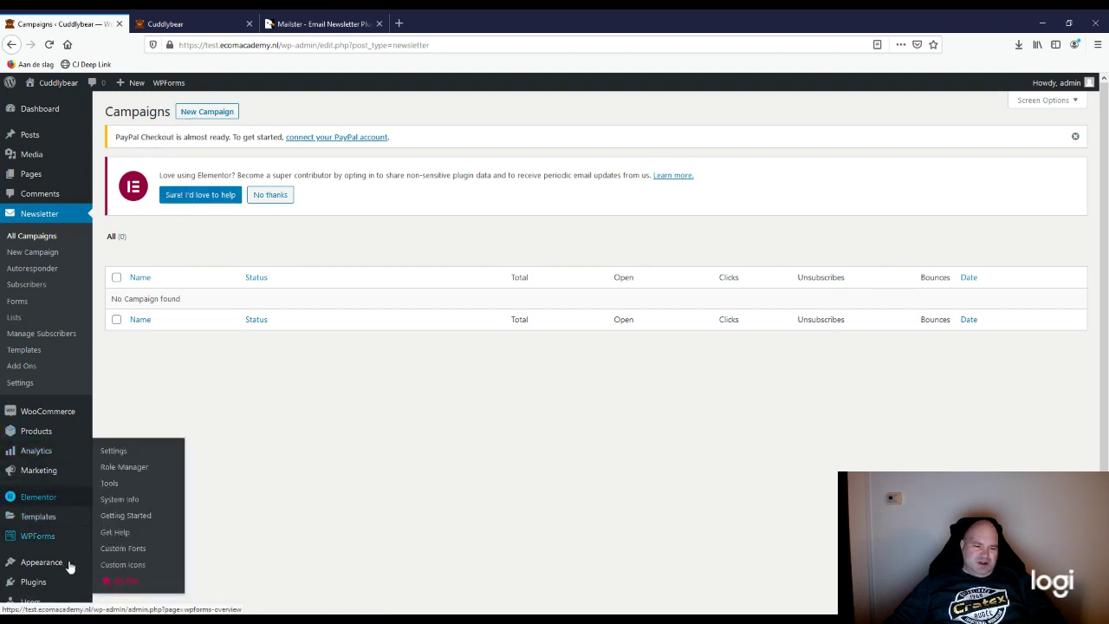
{"action": "mouse_move", "coordinate": [71, 548]}
{"action": "mouse_move", "coordinate": [35, 584]}
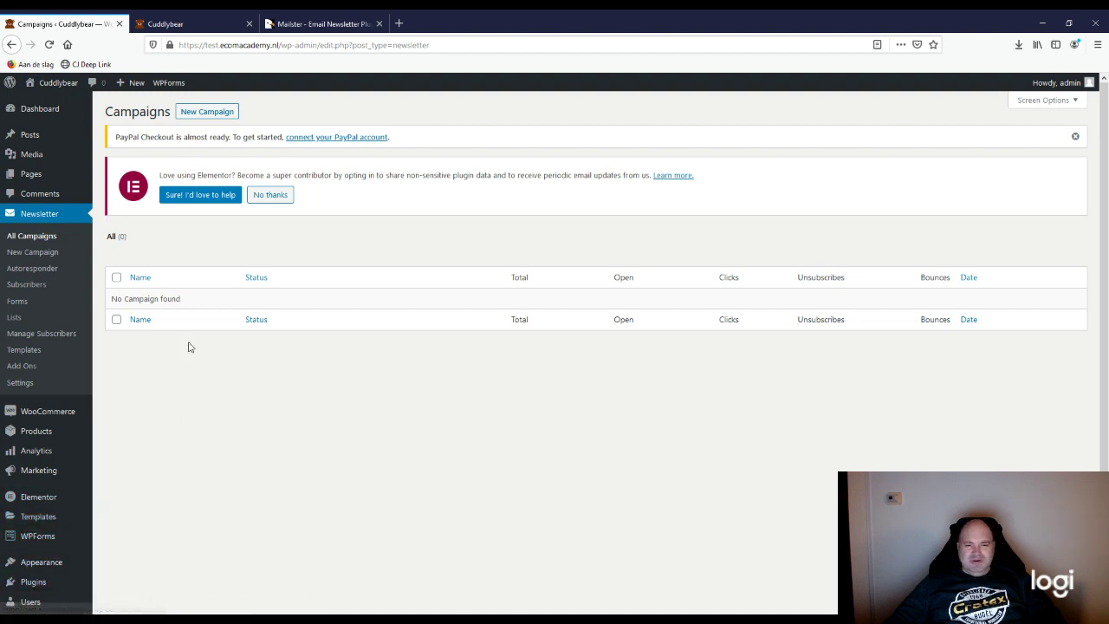
Step: Check the CodeCanyon Mailster tab, clear the $59 highlight, and return to the admin Campaigns page
{"action": "left_click", "coordinate": [192, 24]}
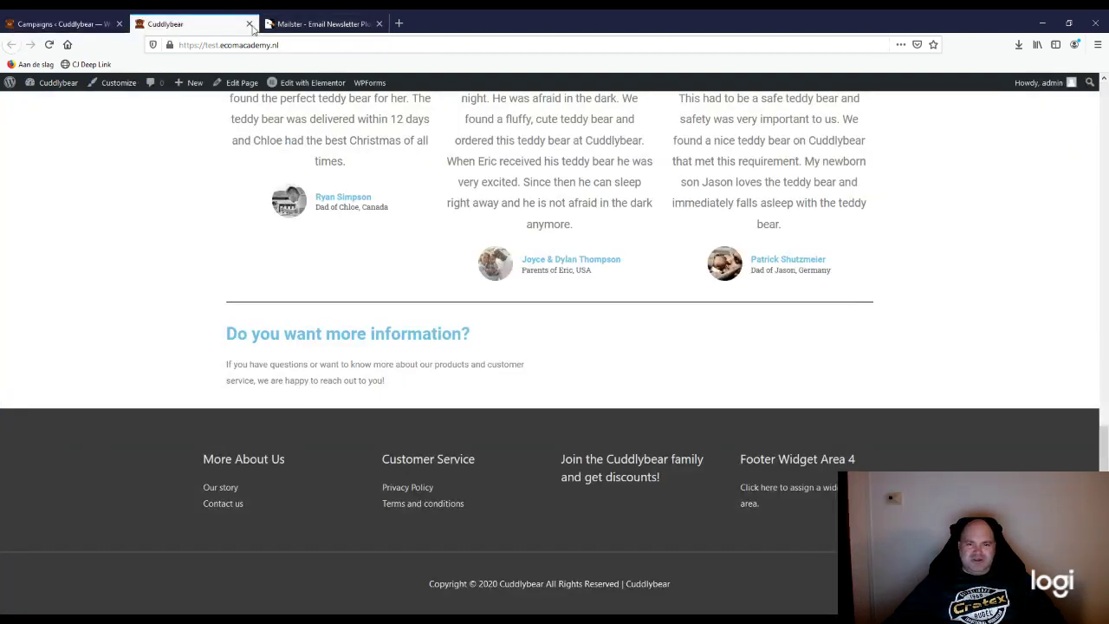
{"action": "left_click", "coordinate": [295, 24]}
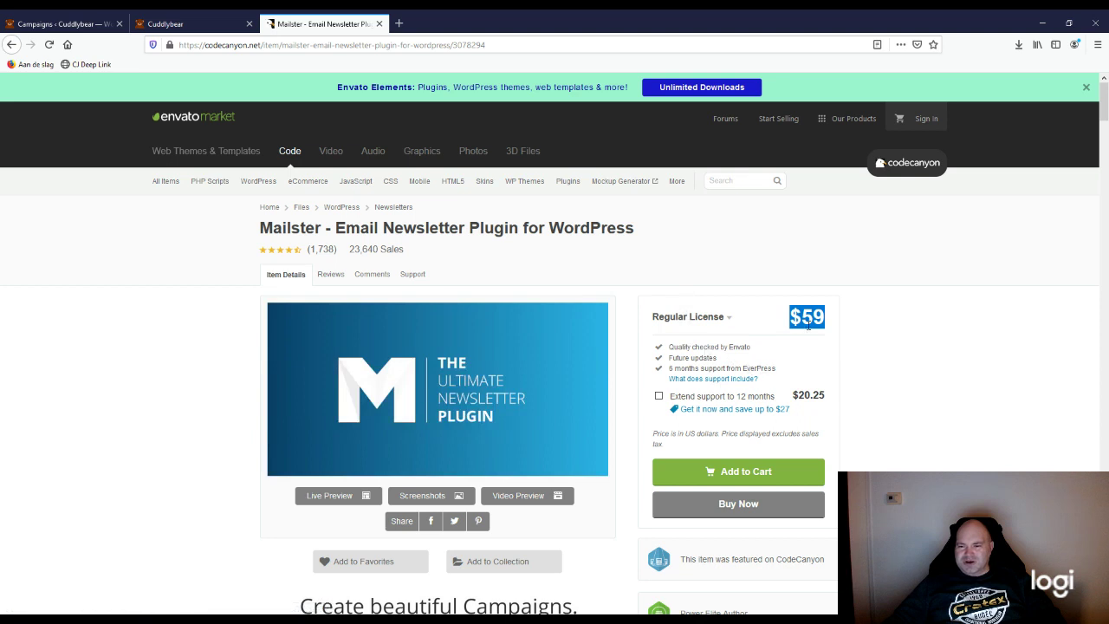
{"action": "left_click", "coordinate": [878, 324]}
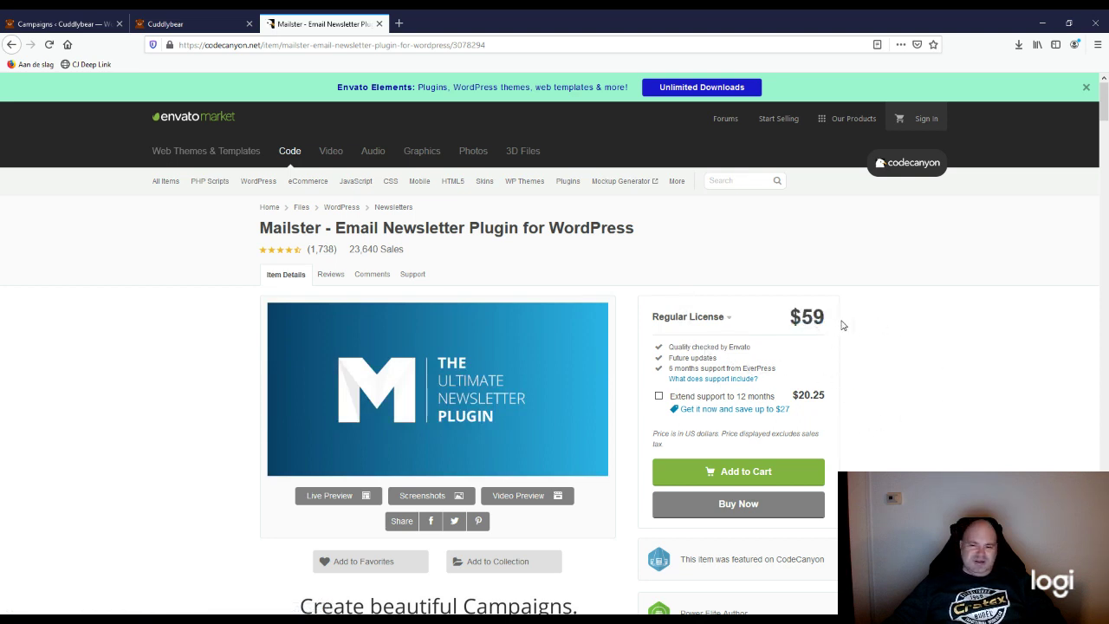
{"action": "left_click", "coordinate": [178, 24]}
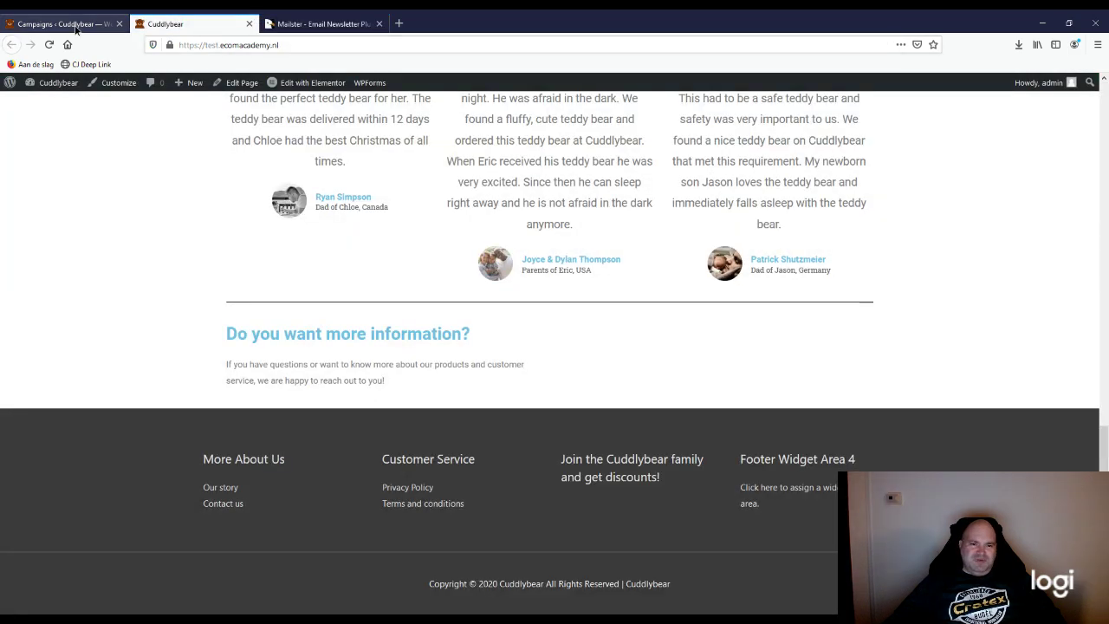
{"action": "left_click", "coordinate": [60, 23]}
{"action": "mouse_move", "coordinate": [19, 583]}
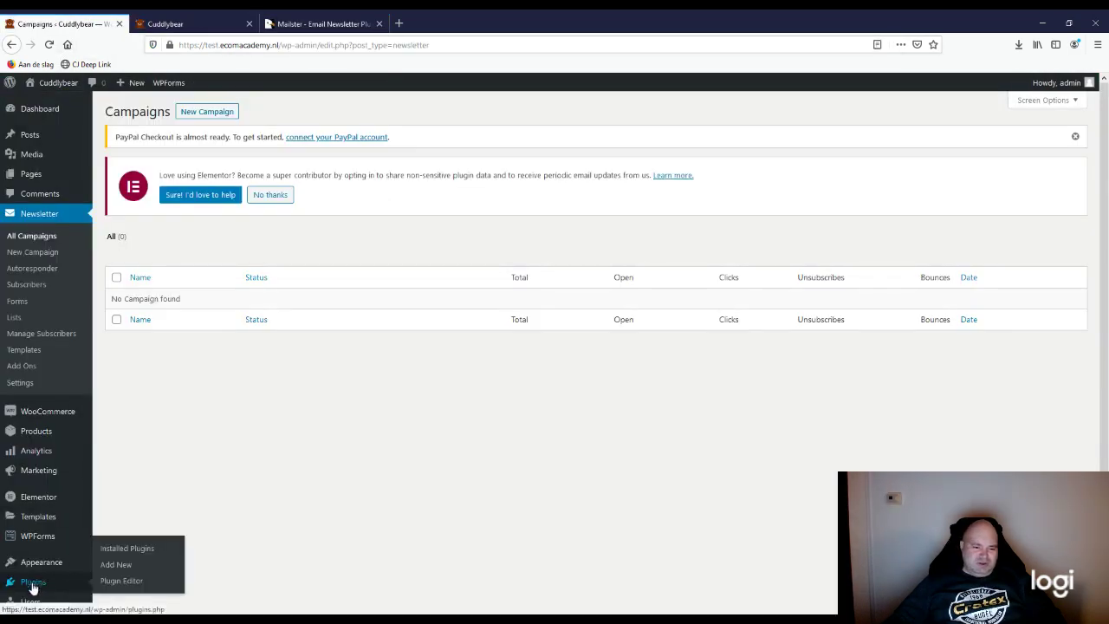
Step: Go to Plugins > Add New > Upload Plugin and choose the Mailster zip file
{"action": "left_click", "coordinate": [112, 572]}
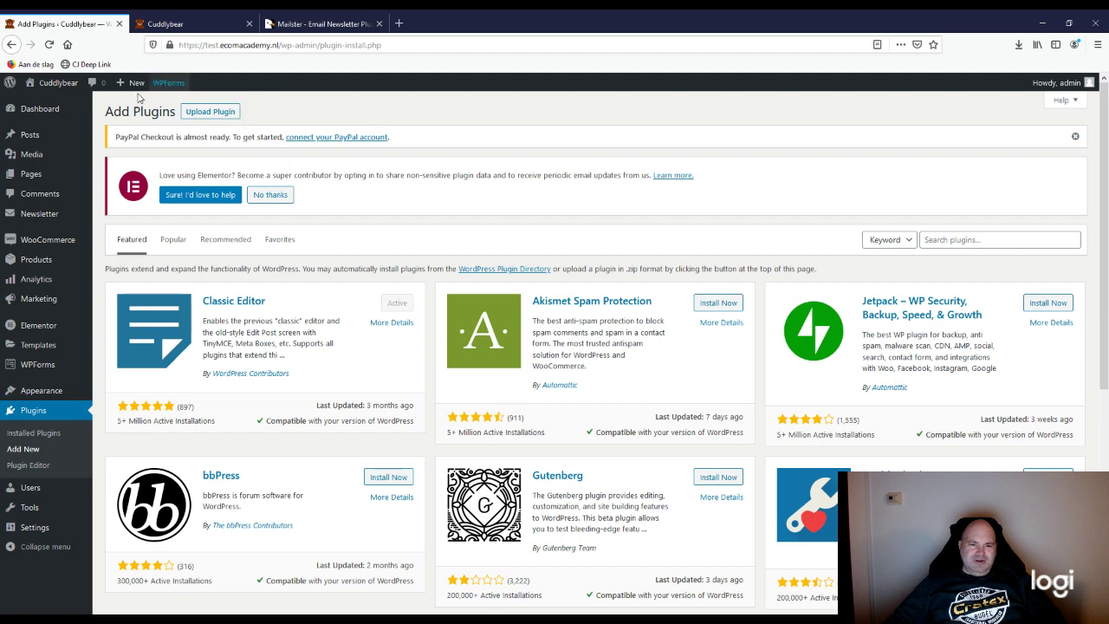
{"action": "left_click", "coordinate": [211, 113]}
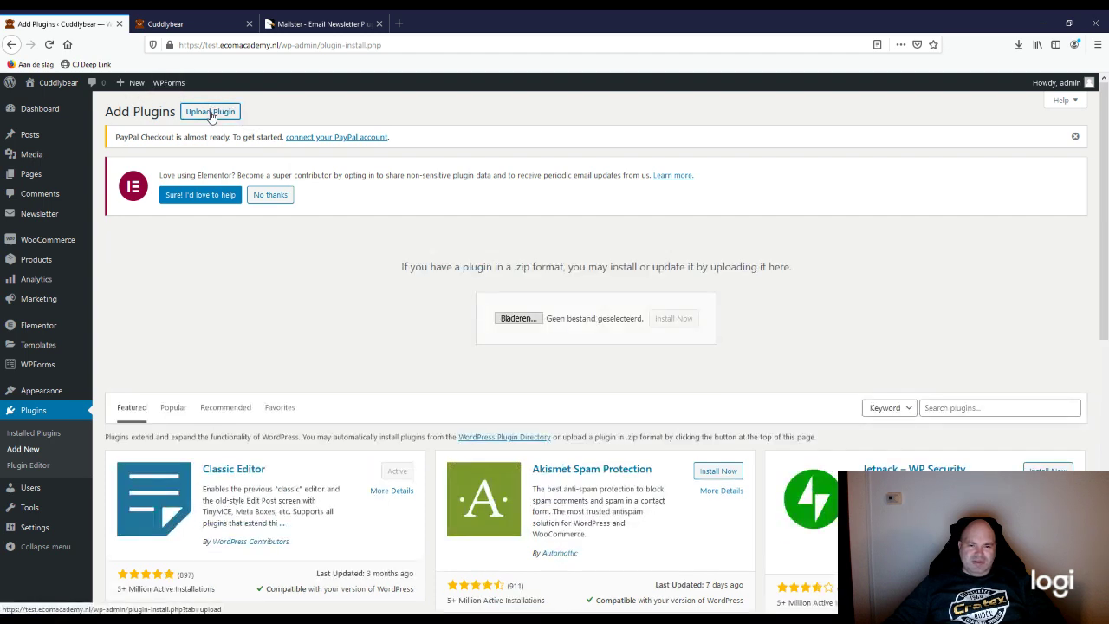
{"action": "left_click", "coordinate": [511, 320]}
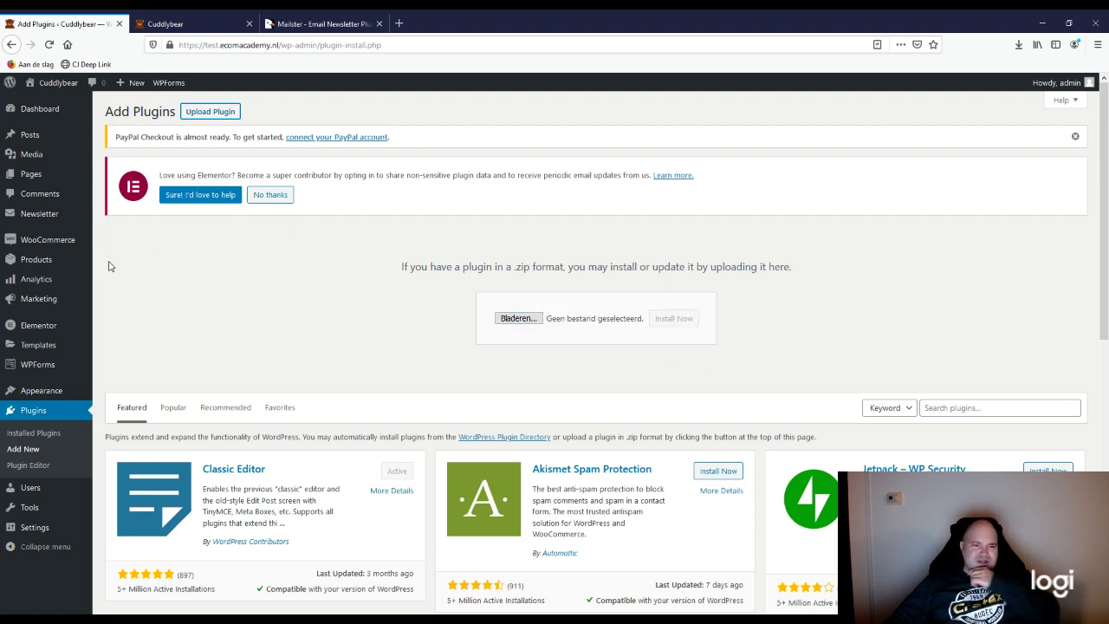
{"action": "mouse_move", "coordinate": [33, 220]}
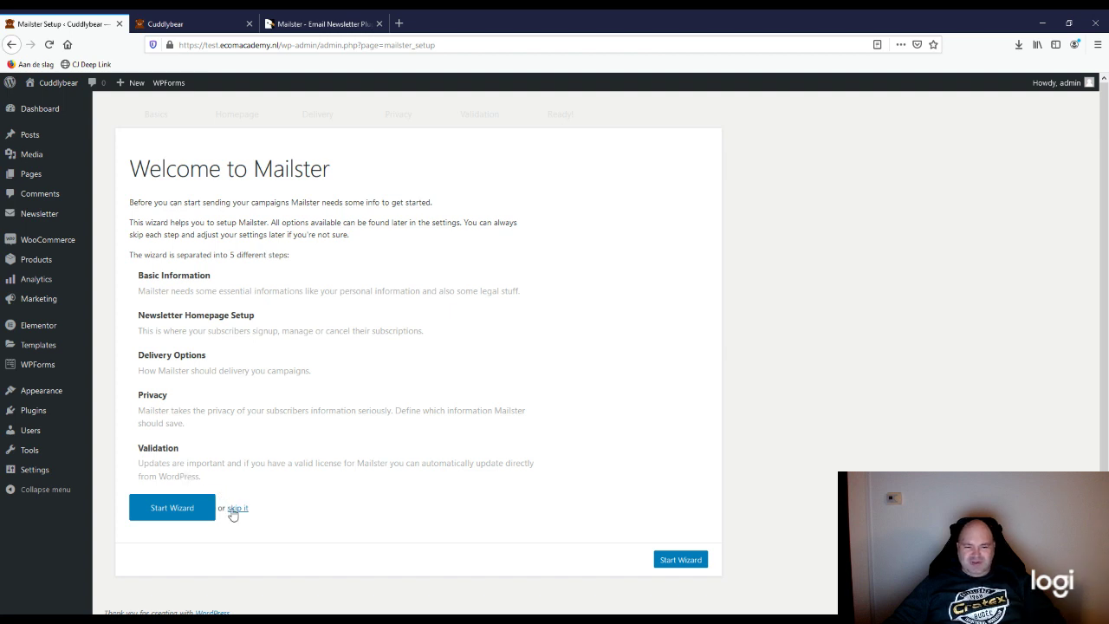
Step: Skip the Mailster setup wizard and open Lists from the dashboard's Quick Links
{"action": "left_click", "coordinate": [235, 510]}
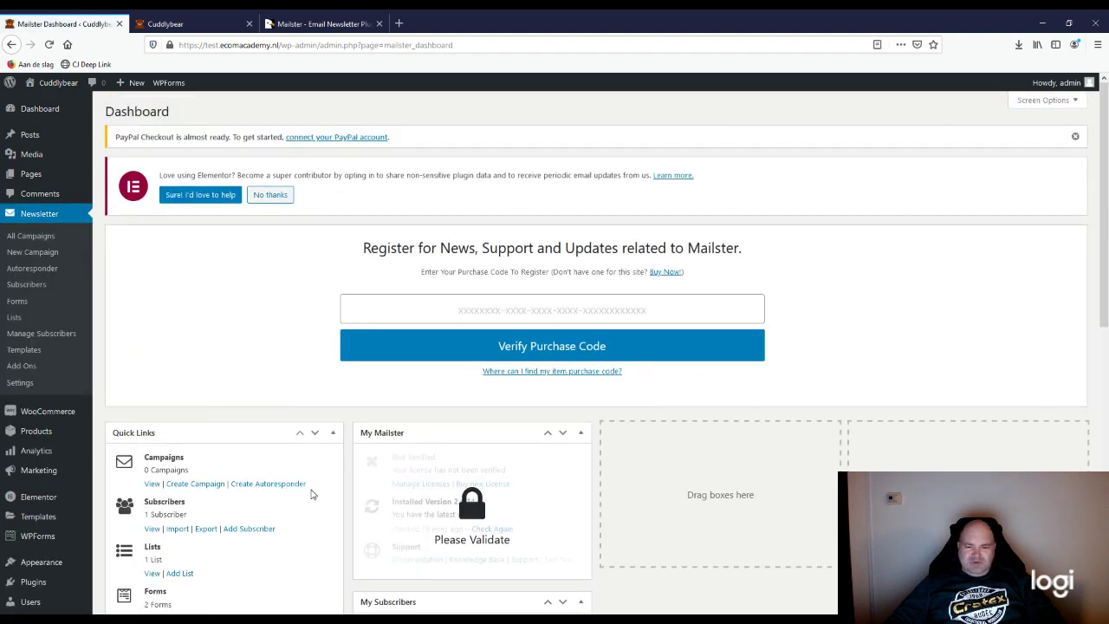
{"action": "scroll", "coordinate": [312, 490], "scroll_direction": "down", "scroll_amount": 3}
{"action": "scroll", "coordinate": [439, 494], "scroll_direction": "down", "scroll_amount": 3}
{"action": "scroll", "coordinate": [440, 494], "scroll_direction": "down", "scroll_amount": 3}
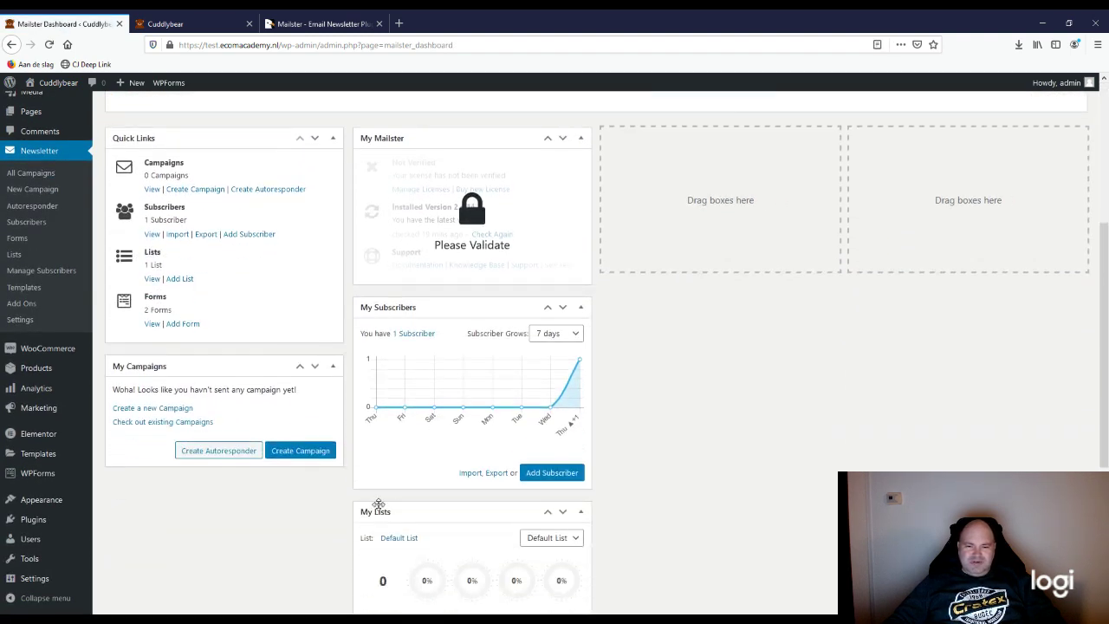
{"action": "scroll", "coordinate": [508, 530], "scroll_direction": "up", "scroll_amount": 5}
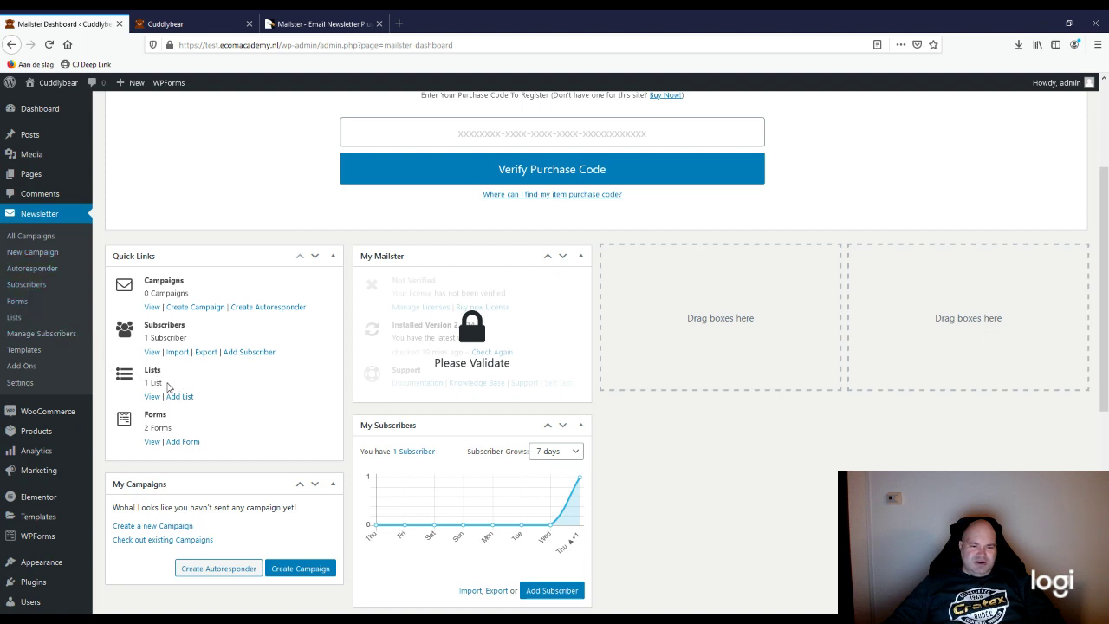
{"action": "left_click", "coordinate": [151, 397]}
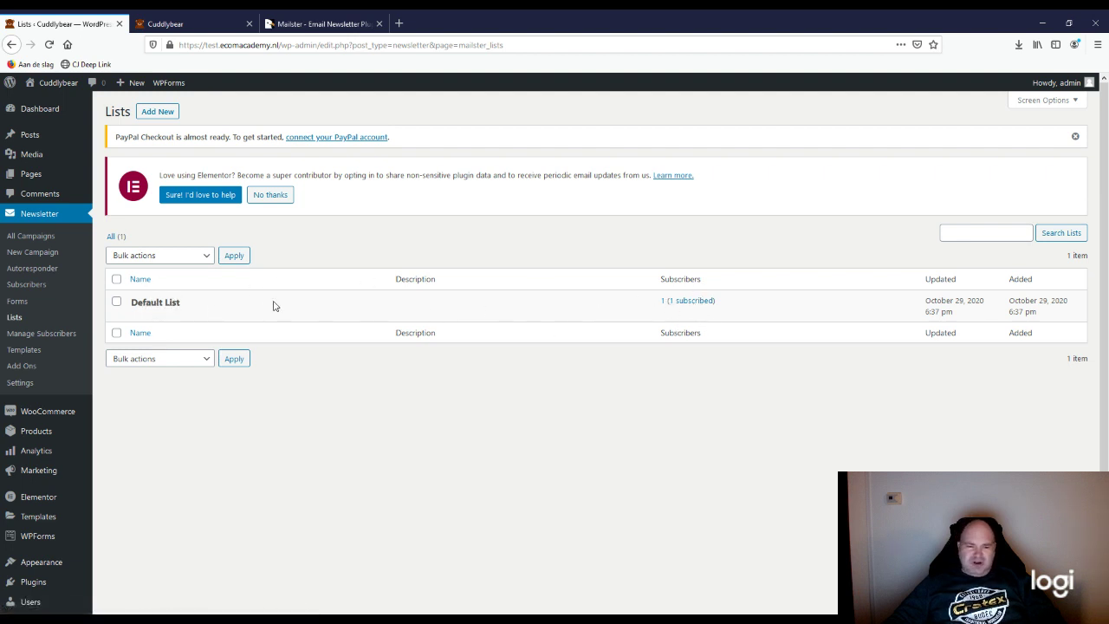
Step: Open the Default List, view its one subscriber, then go back to Lists
{"action": "left_click", "coordinate": [176, 303]}
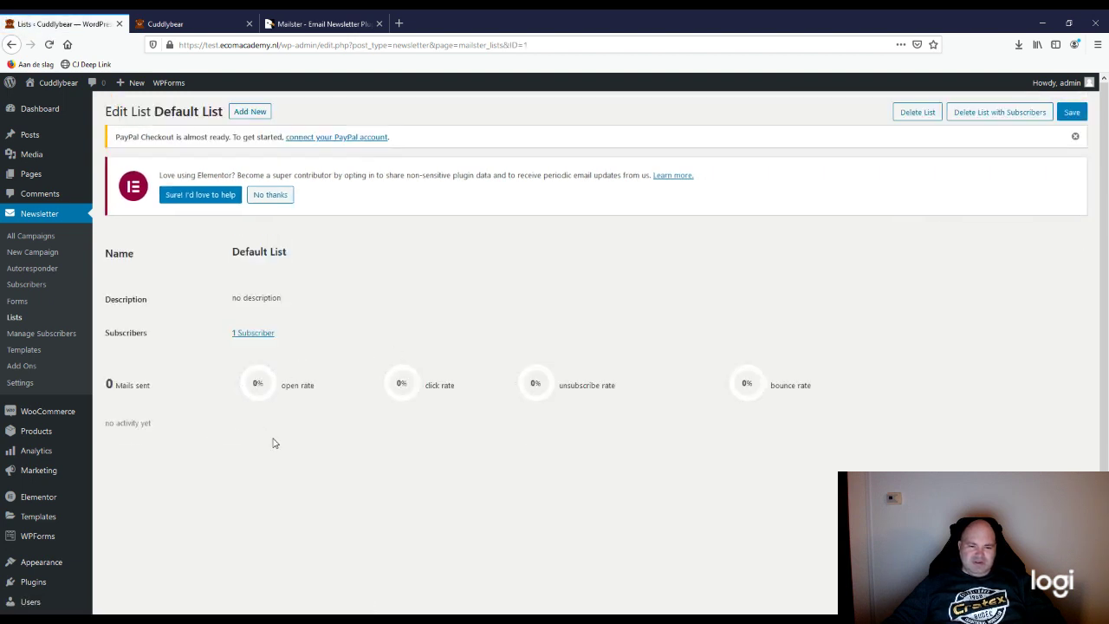
{"action": "left_click", "coordinate": [249, 337]}
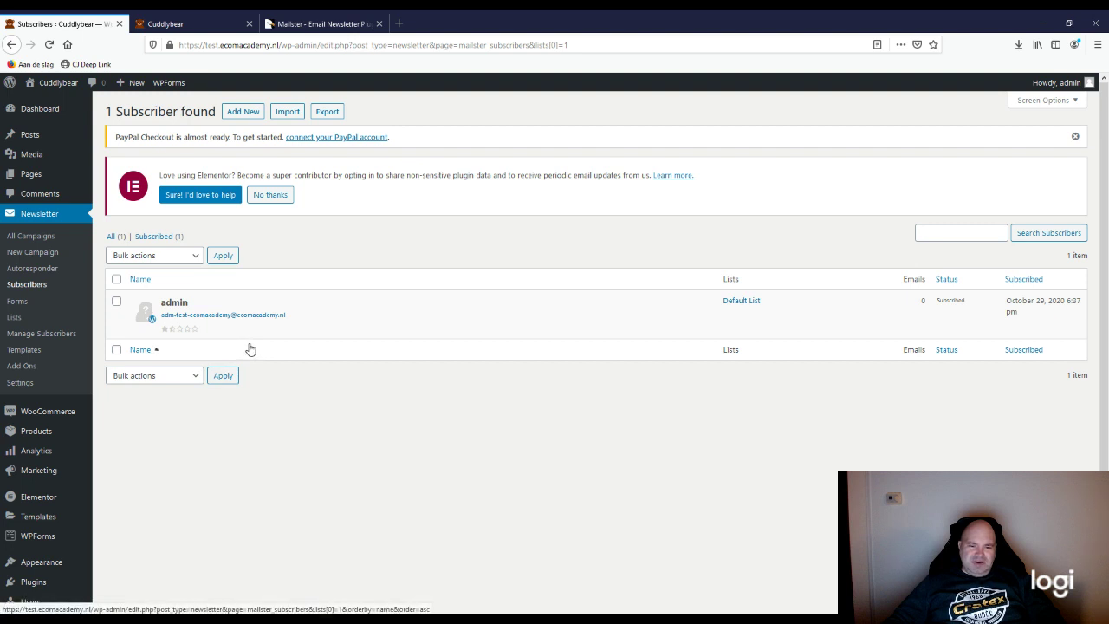
{"action": "left_click", "coordinate": [21, 320]}
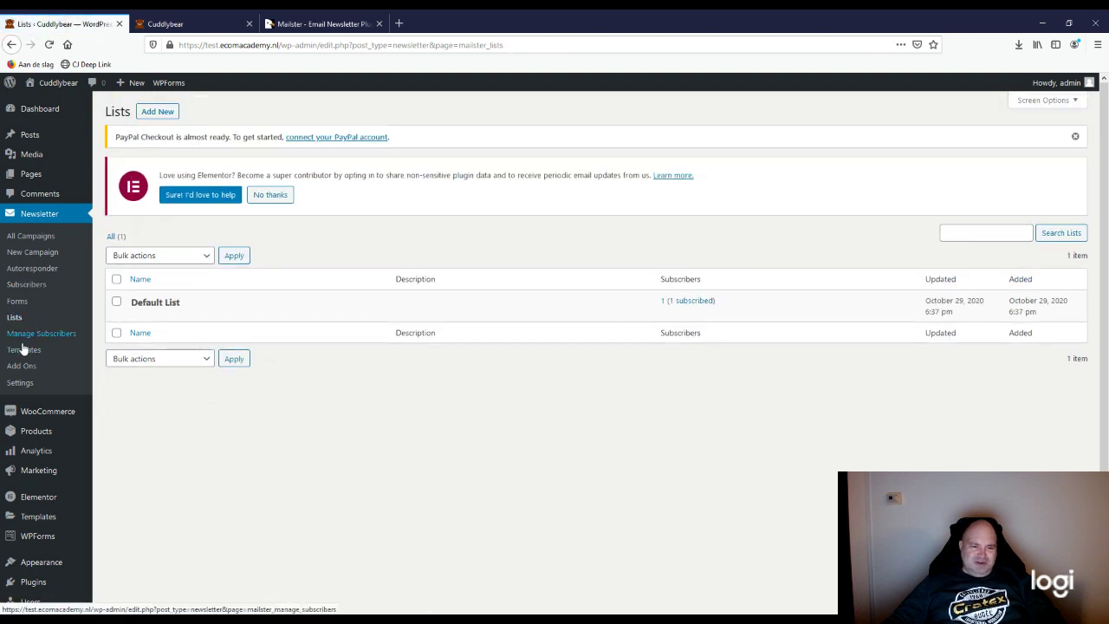
Step: Open Newsletter > Manage Subscribers to reach the Import Subscribers page
{"action": "left_click", "coordinate": [41, 339]}
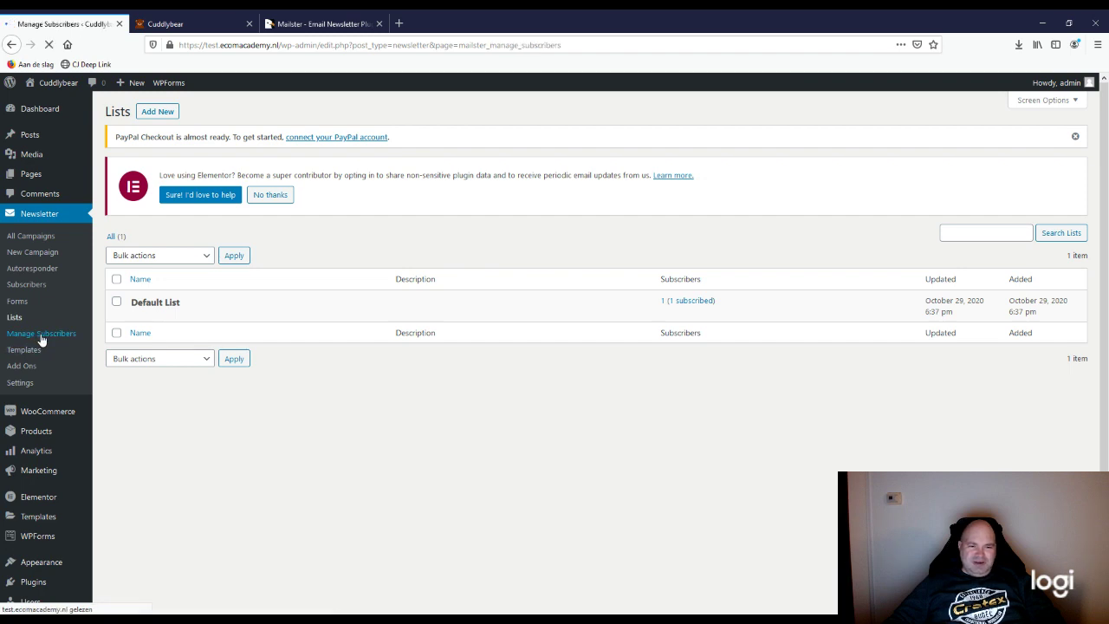
{"action": "scroll", "coordinate": [289, 495], "scroll_direction": "down", "scroll_amount": 3}
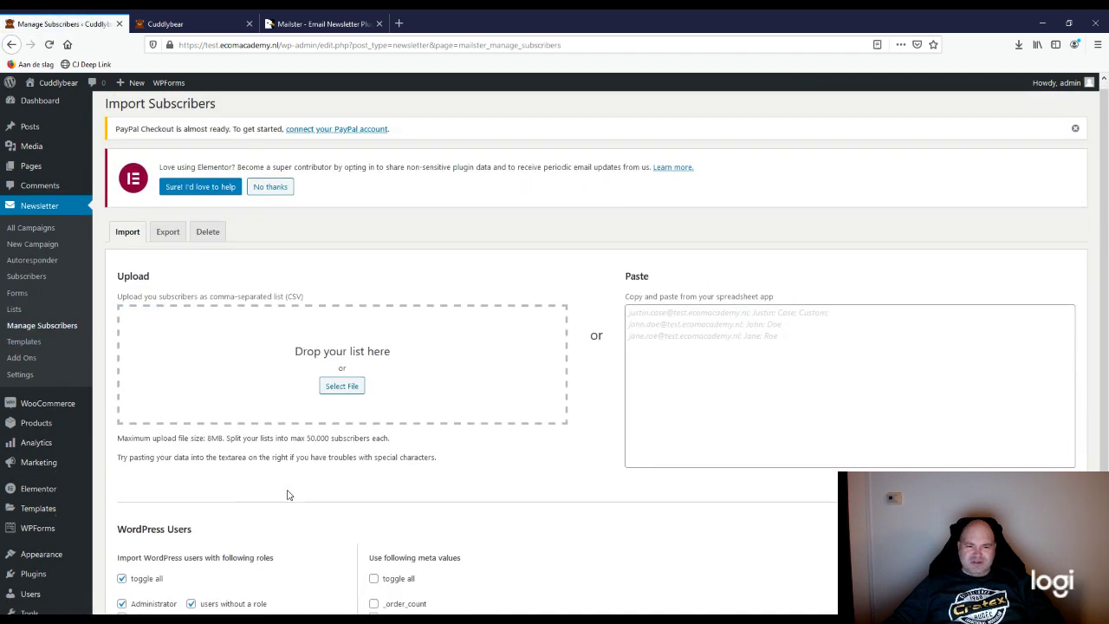
{"action": "scroll", "coordinate": [288, 495], "scroll_direction": "up", "scroll_amount": 3}
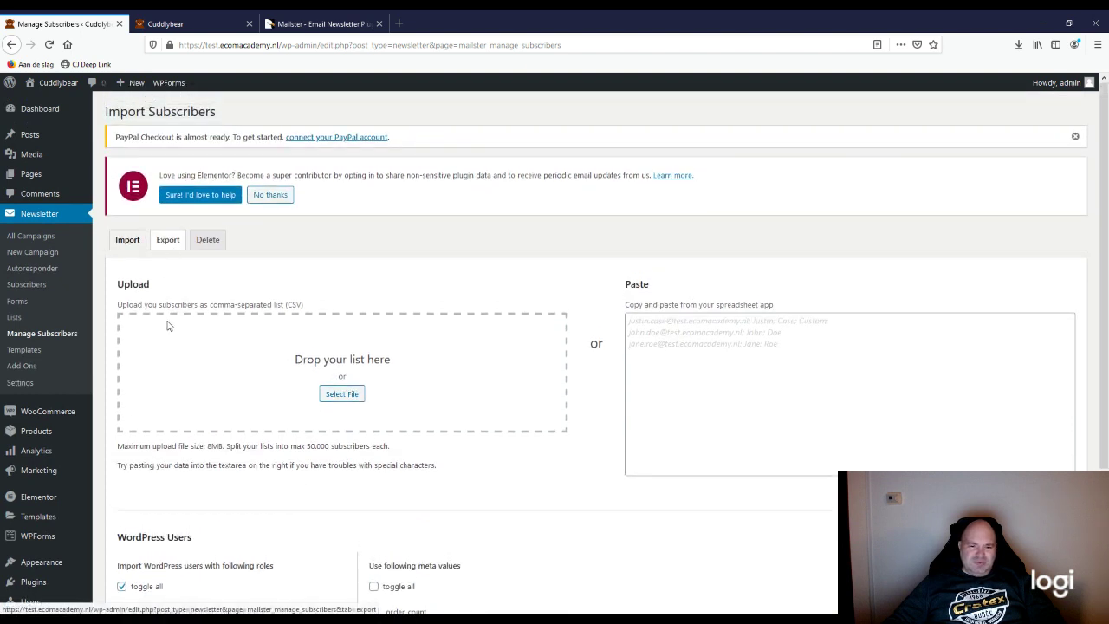
Step: Switch Manage Subscribers to the Export tab and look over its options
{"action": "left_click", "coordinate": [169, 244]}
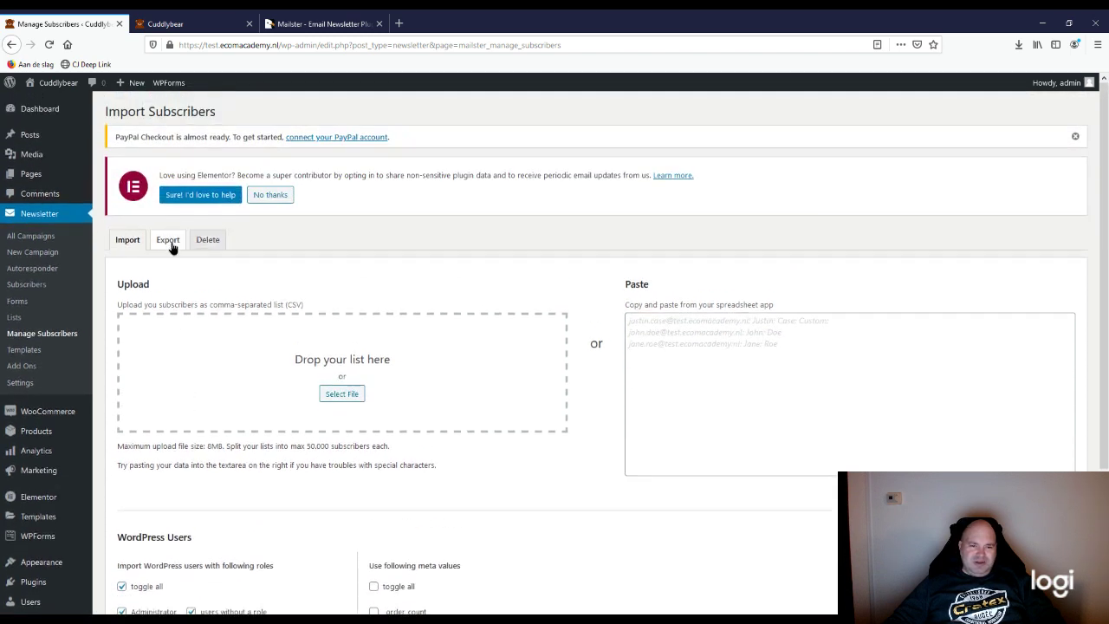
{"action": "left_click", "coordinate": [171, 244]}
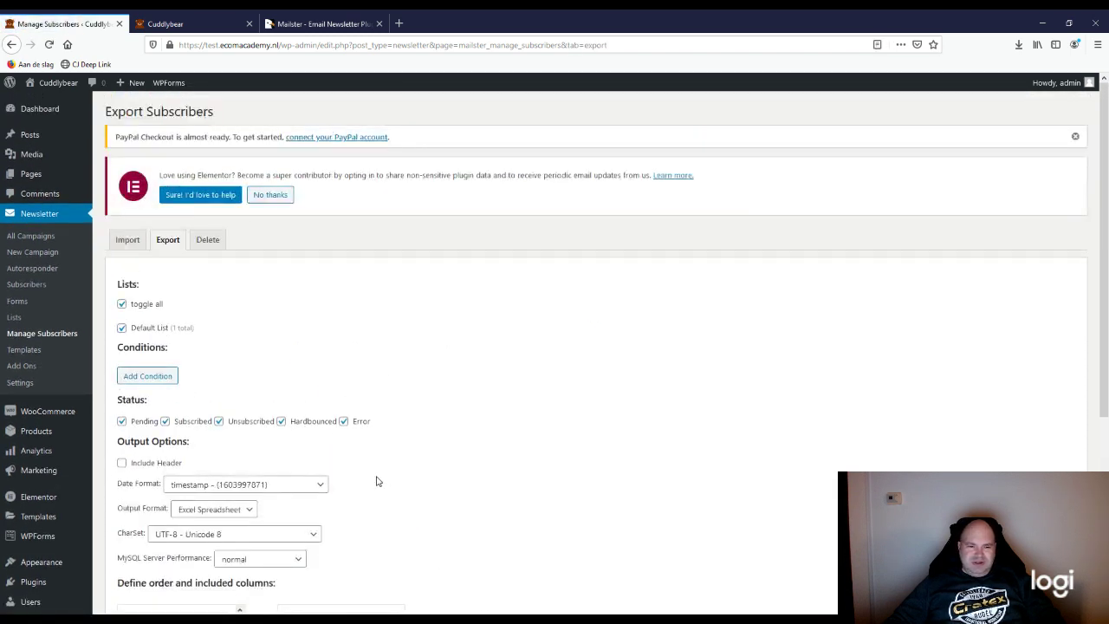
{"action": "scroll", "coordinate": [388, 478], "scroll_direction": "down", "scroll_amount": 3}
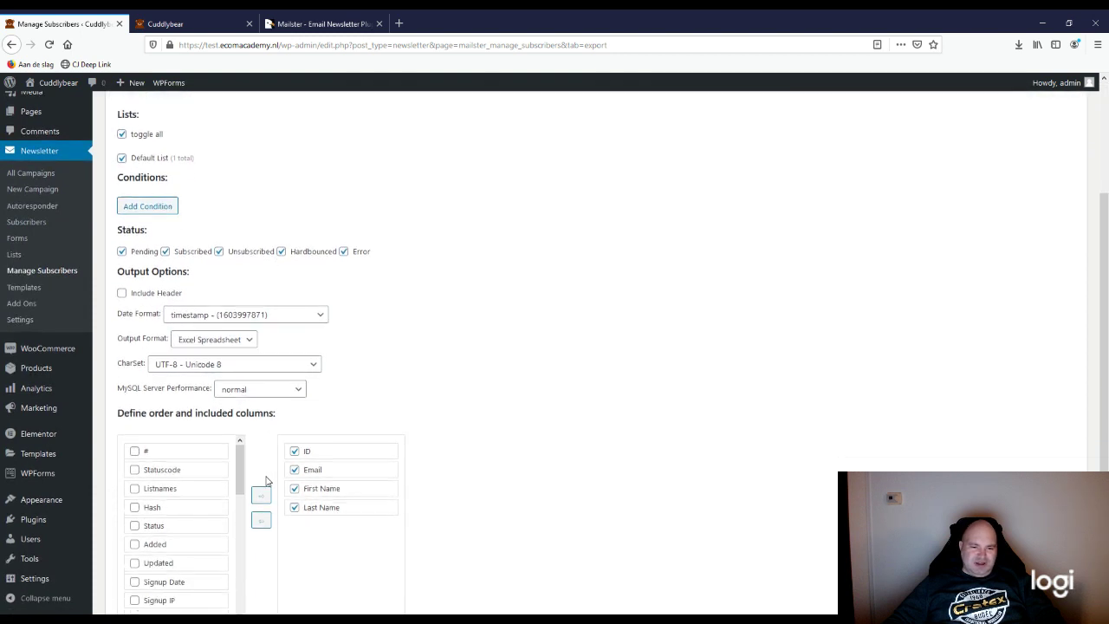
{"action": "scroll", "coordinate": [386, 485], "scroll_direction": "down", "scroll_amount": 3}
{"action": "scroll", "coordinate": [386, 521], "scroll_direction": "up", "scroll_amount": 4}
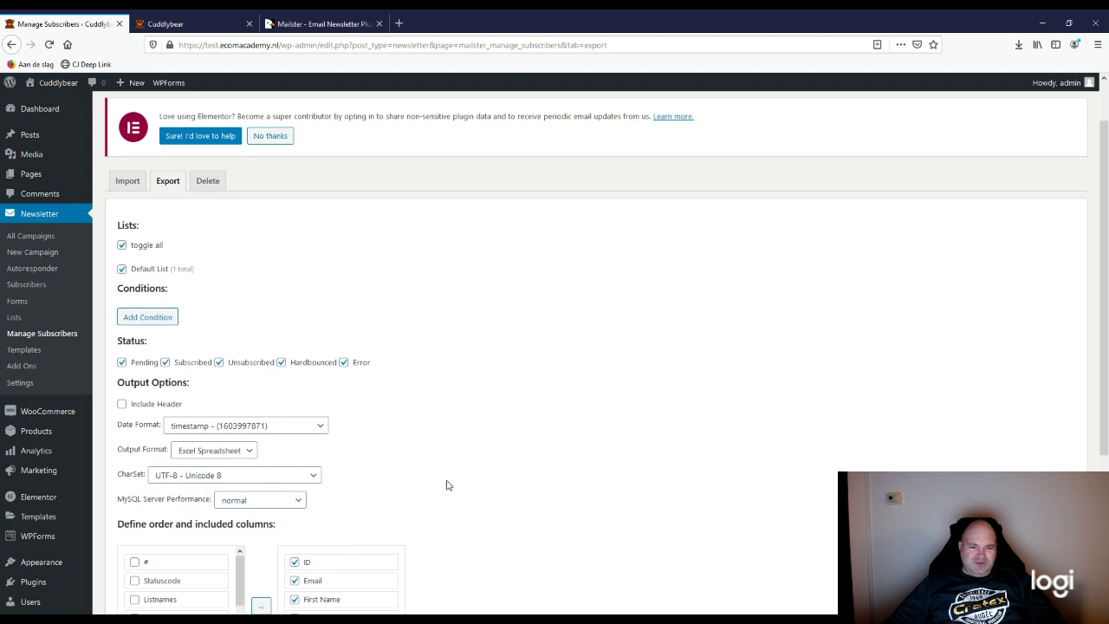
Step: Keep Excel Spreadsheet as the output format and review the ID, Email, First Name, Last Name columns
{"action": "left_click", "coordinate": [246, 451]}
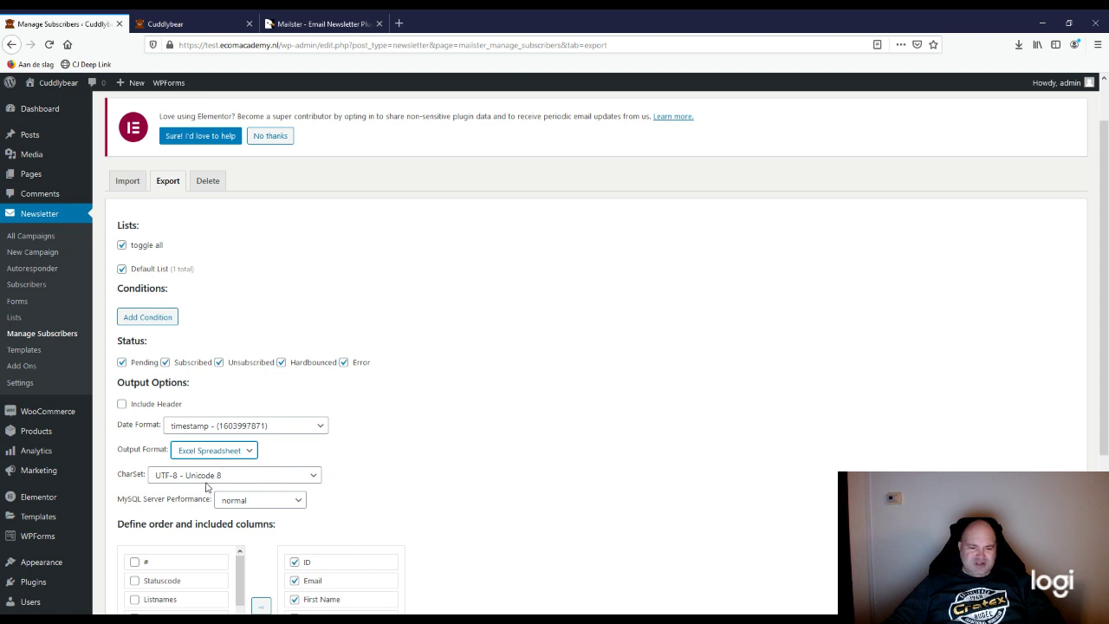
{"action": "left_click", "coordinate": [362, 416]}
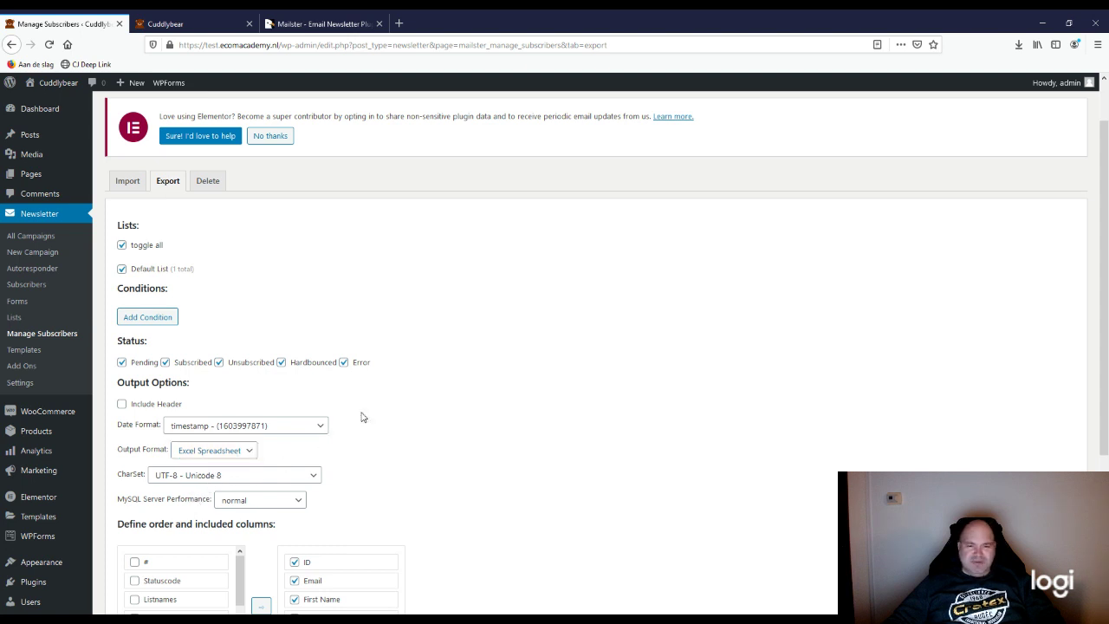
{"action": "scroll", "coordinate": [360, 403], "scroll_direction": "up", "scroll_amount": 1}
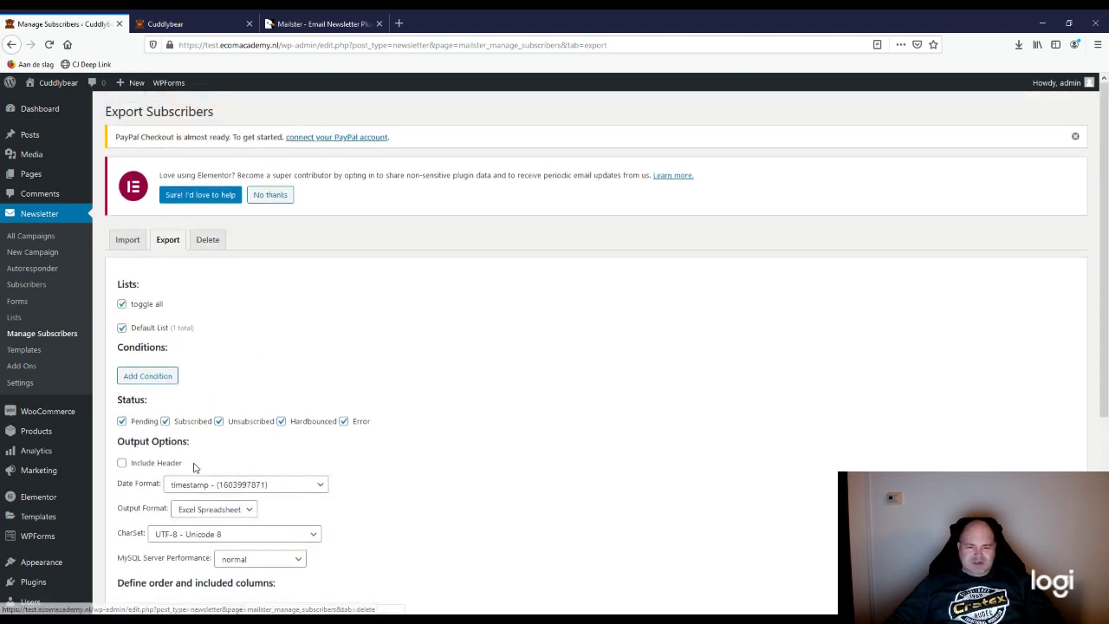
{"action": "scroll", "coordinate": [195, 464], "scroll_direction": "down", "scroll_amount": 1}
{"action": "scroll", "coordinate": [196, 466], "scroll_direction": "down", "scroll_amount": 2}
{"action": "scroll", "coordinate": [274, 480], "scroll_direction": "up", "scroll_amount": 3}
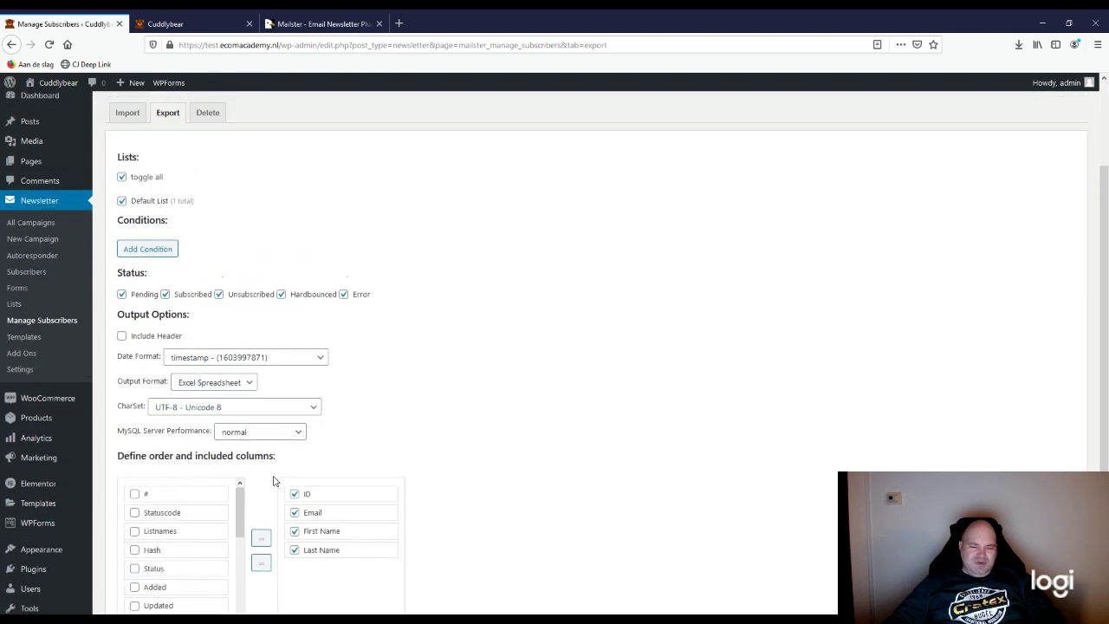
{"action": "scroll", "coordinate": [310, 460], "scroll_direction": "up", "scroll_amount": 2}
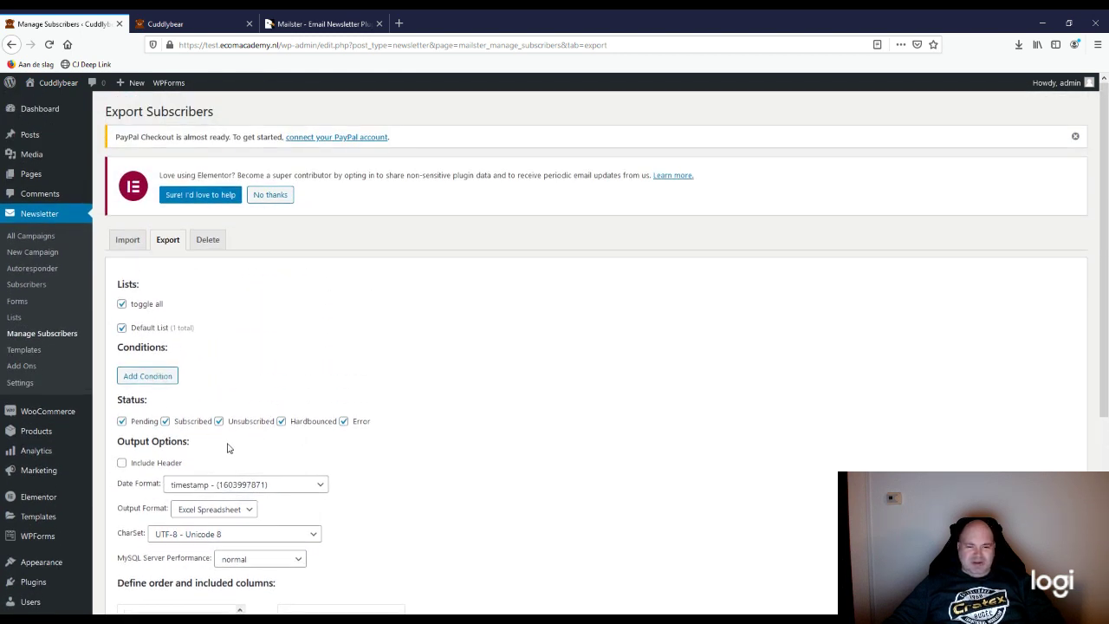
{"action": "scroll", "coordinate": [247, 446], "scroll_direction": "down", "scroll_amount": 1}
{"action": "scroll", "coordinate": [247, 446], "scroll_direction": "down", "scroll_amount": 2}
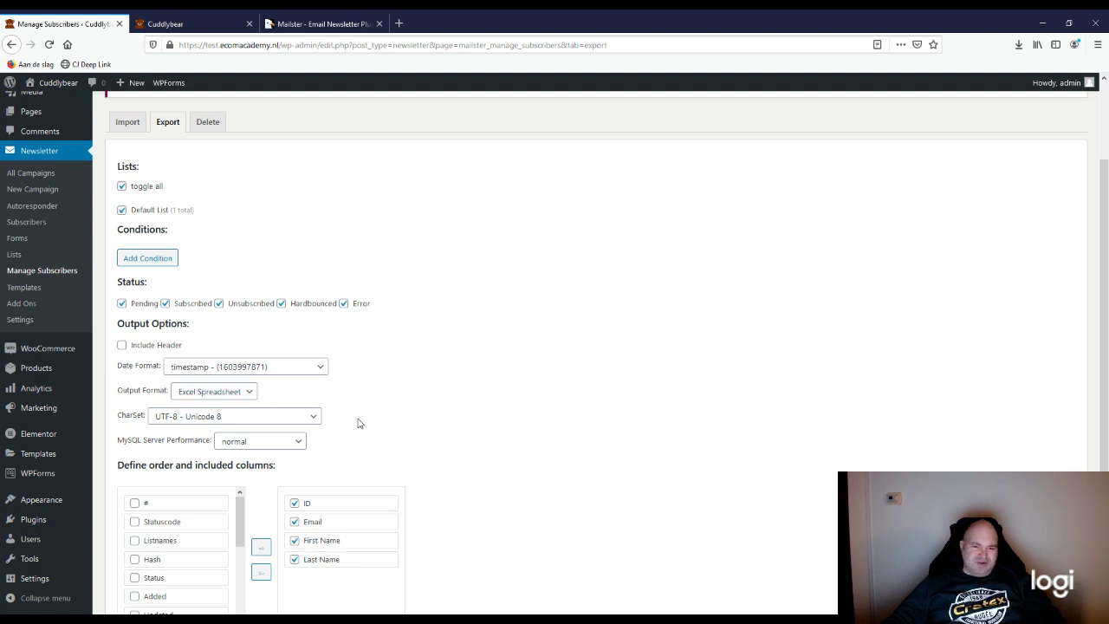
{"action": "scroll", "coordinate": [359, 423], "scroll_direction": "up", "scroll_amount": 3}
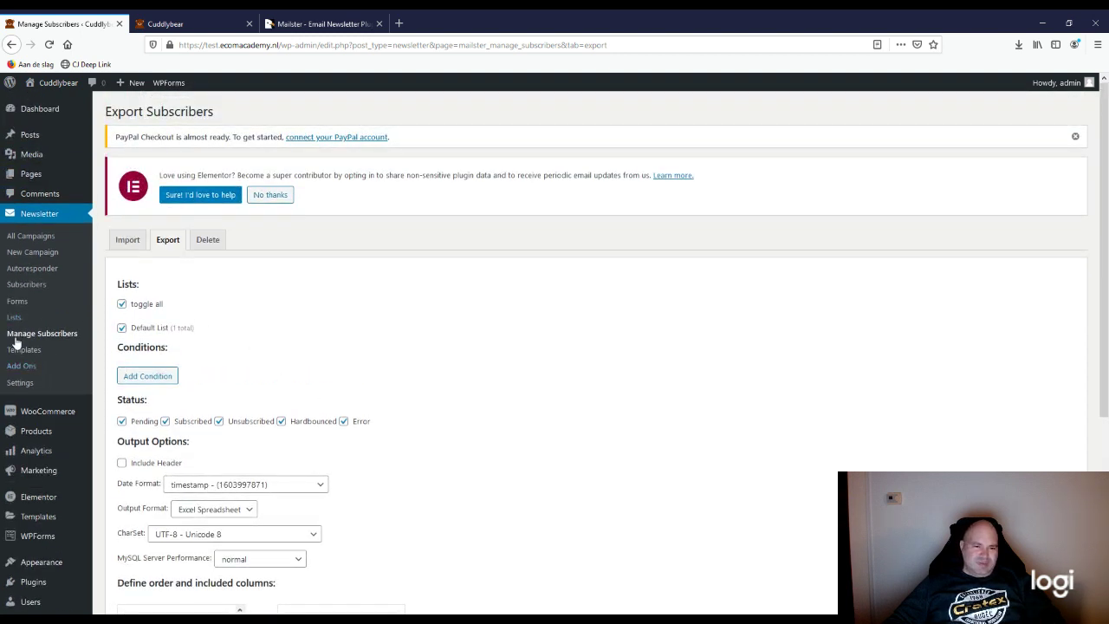
Step: Go via Newsletter > Subscribers to Newsletter > Lists, showing the Default List with 1 subscriber
{"action": "left_click", "coordinate": [17, 290]}
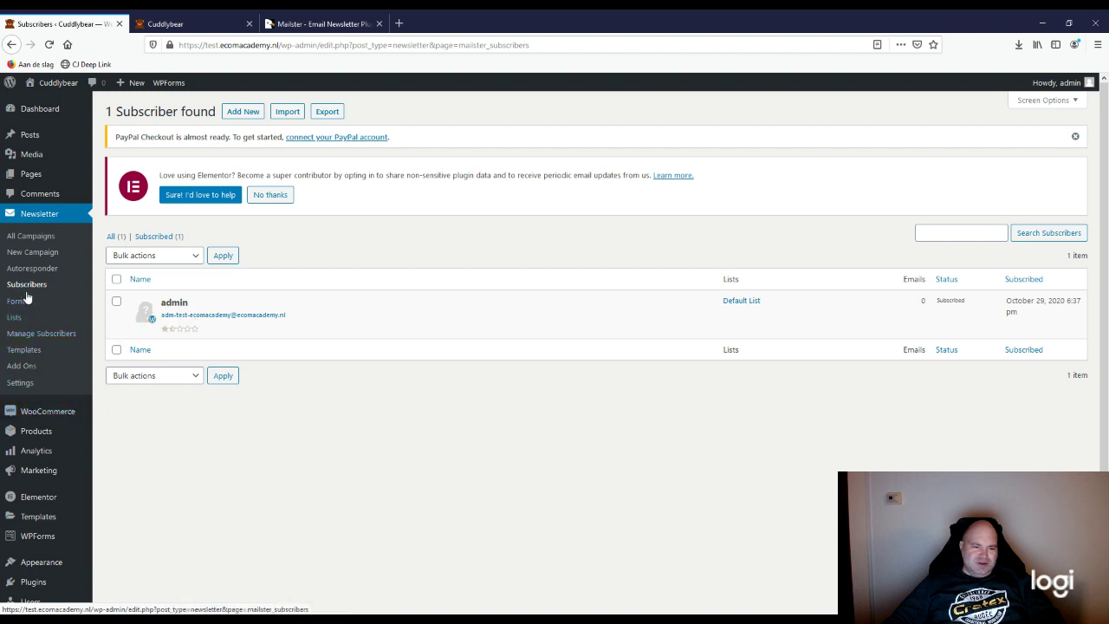
{"action": "left_click", "coordinate": [14, 321]}
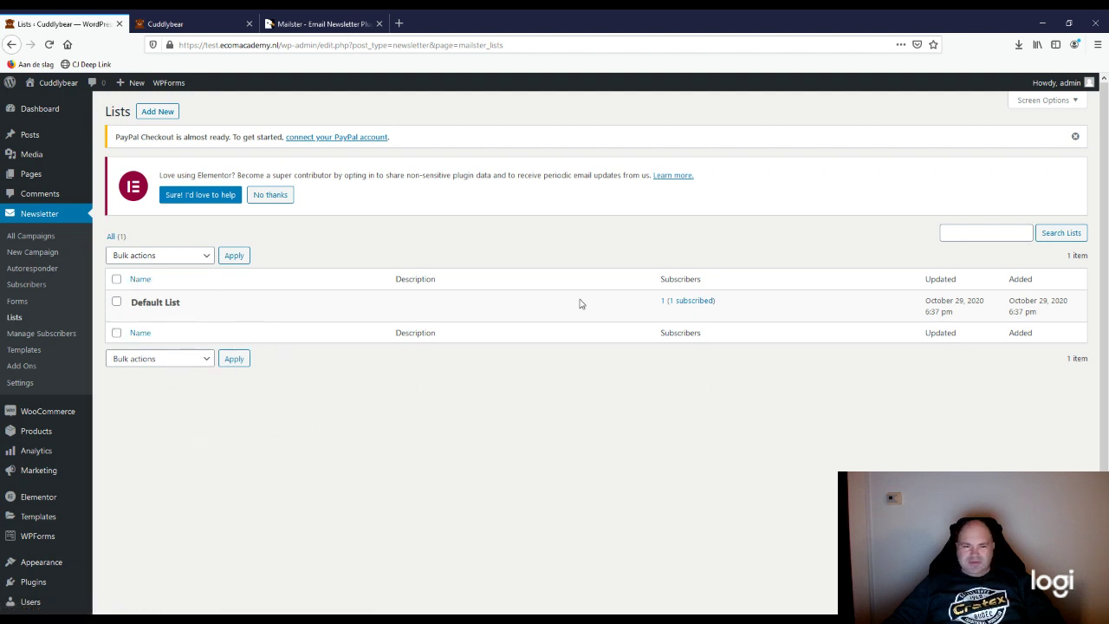
Step: Create and save the 'Sign Up Newsletter' list, described as for homepage sign-up form users
{"action": "left_click", "coordinate": [161, 115]}
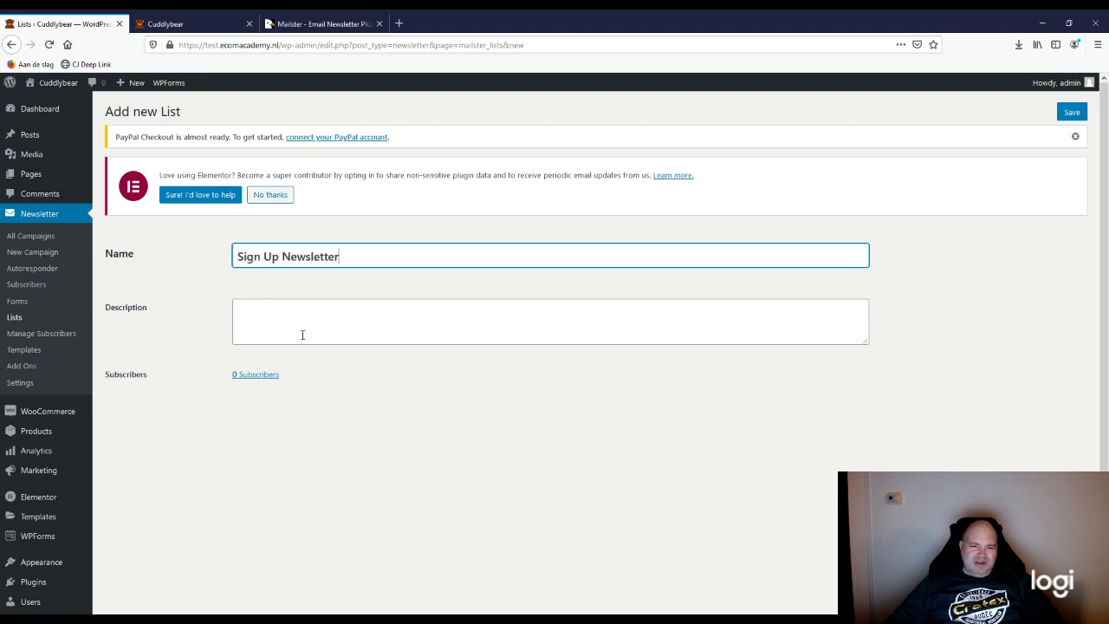
{"action": "left_click", "coordinate": [300, 326]}
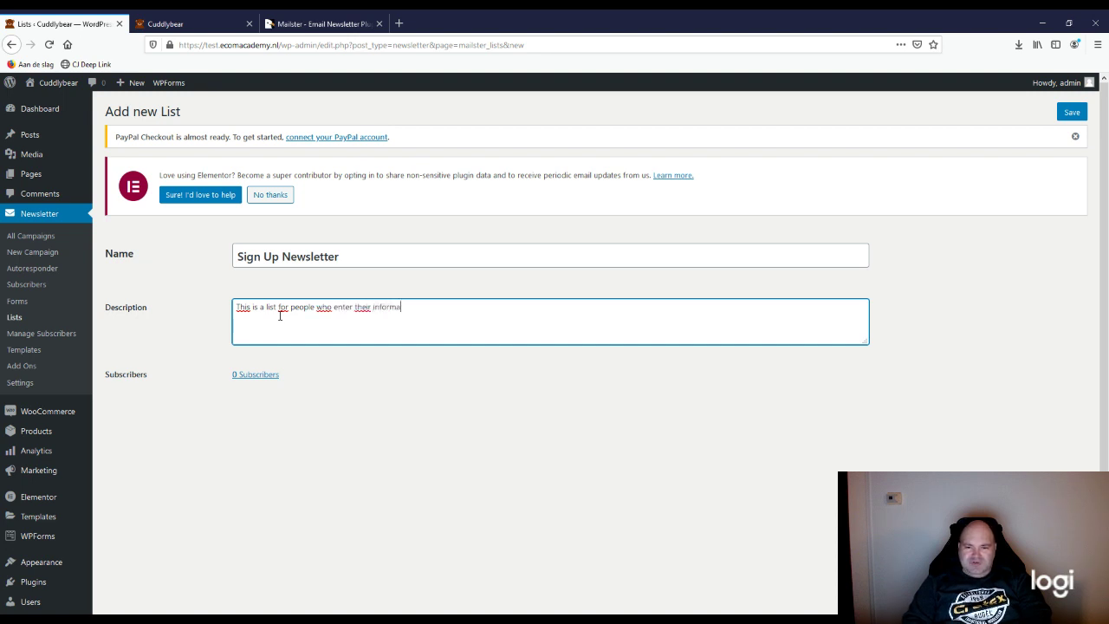
{"action": "type", "text": "tion"}
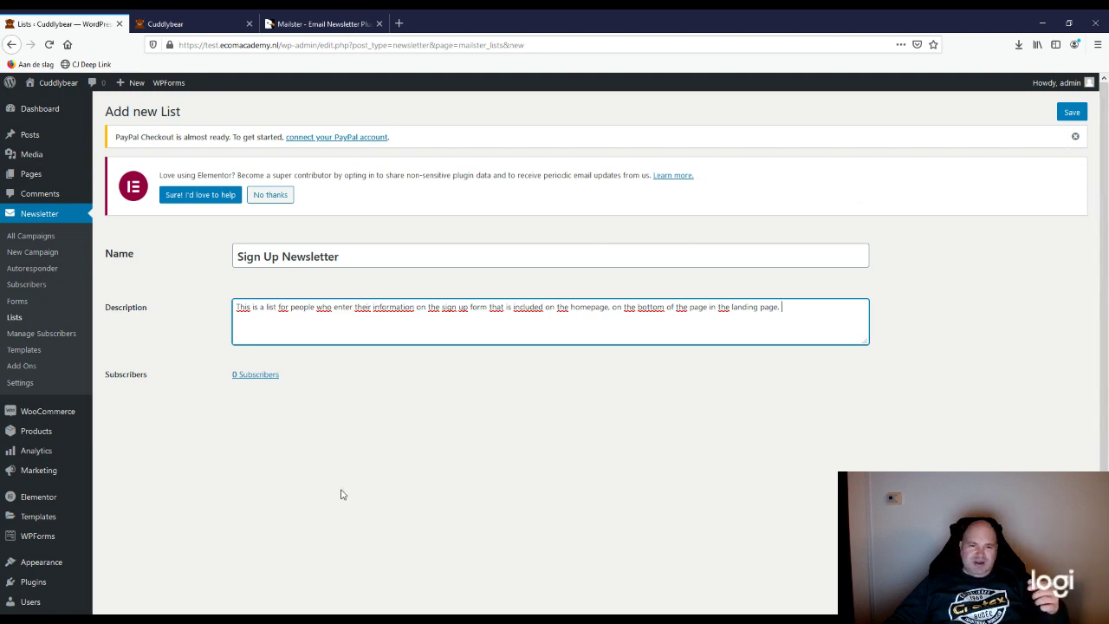
{"action": "left_click", "coordinate": [173, 23]}
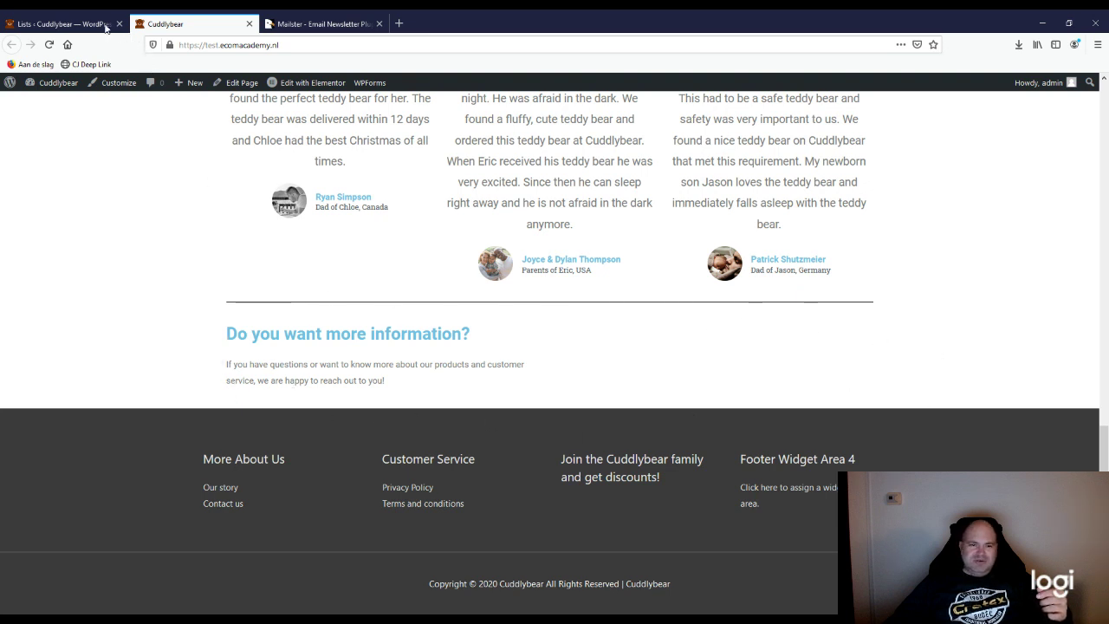
{"action": "left_click", "coordinate": [69, 23]}
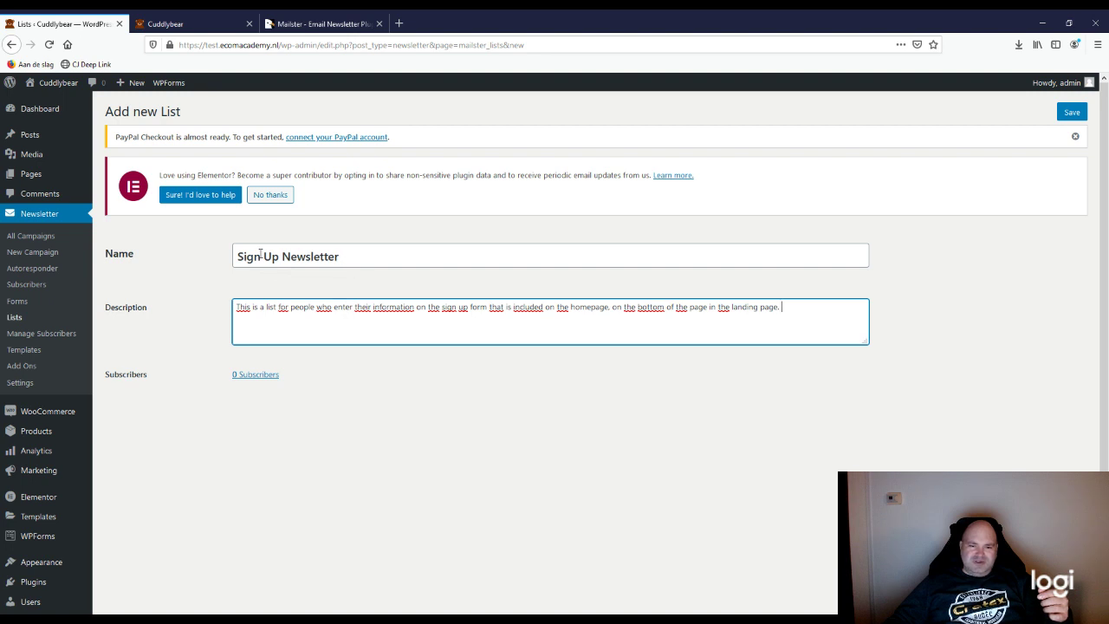
{"action": "left_click", "coordinate": [164, 23]}
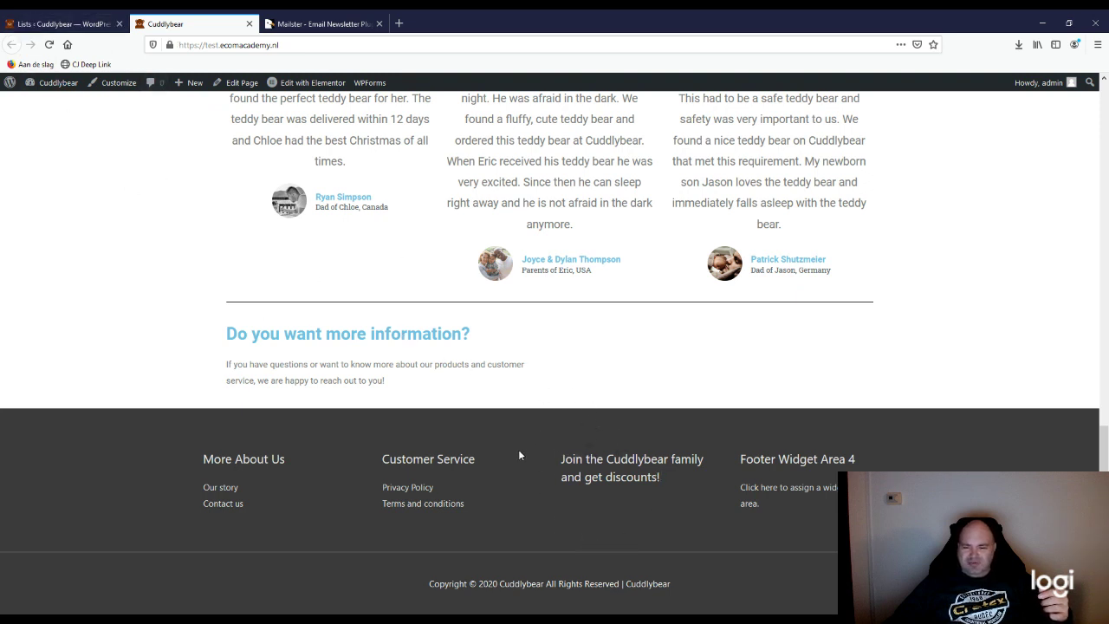
{"action": "left_click", "coordinate": [78, 24]}
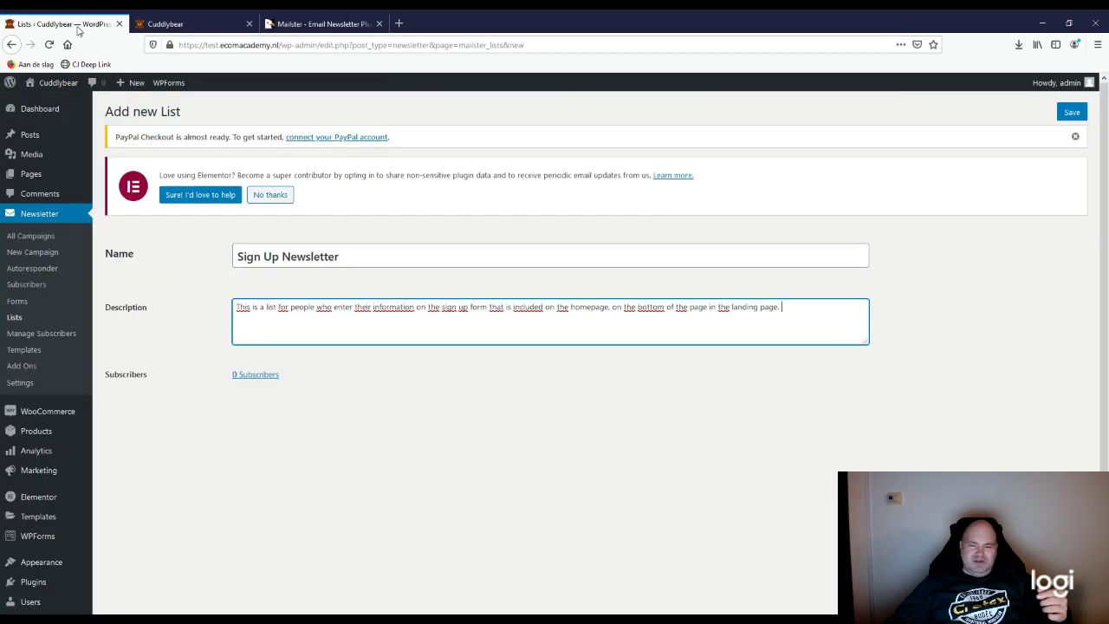
{"action": "left_click", "coordinate": [1072, 114]}
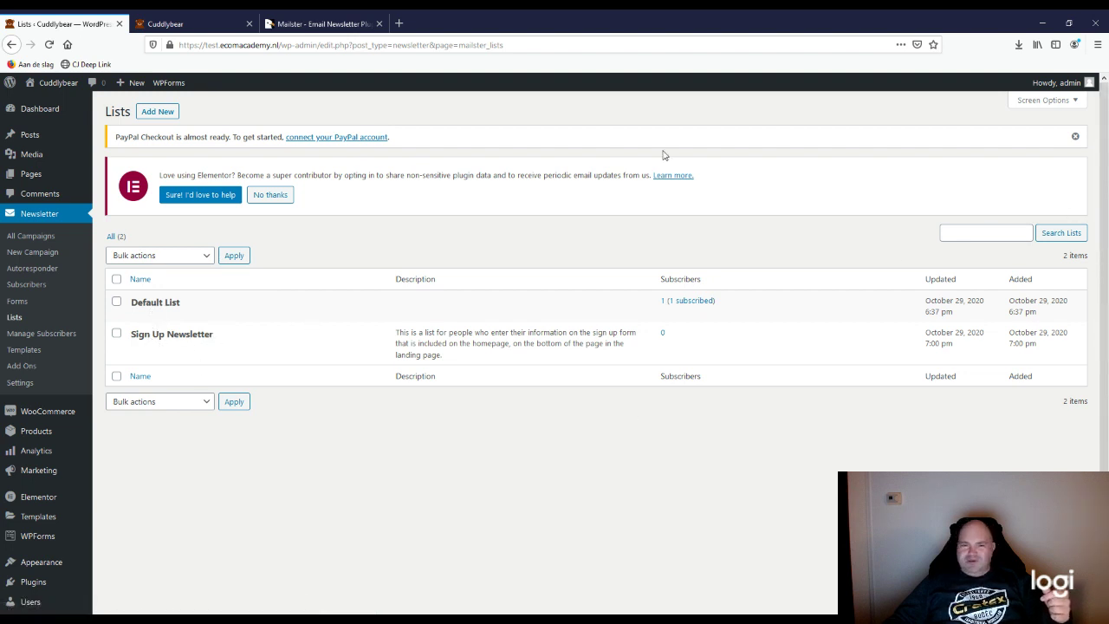
Step: Create and save the 'Follow up clients list', described as potential customers to contact with questions
{"action": "left_click", "coordinate": [145, 114]}
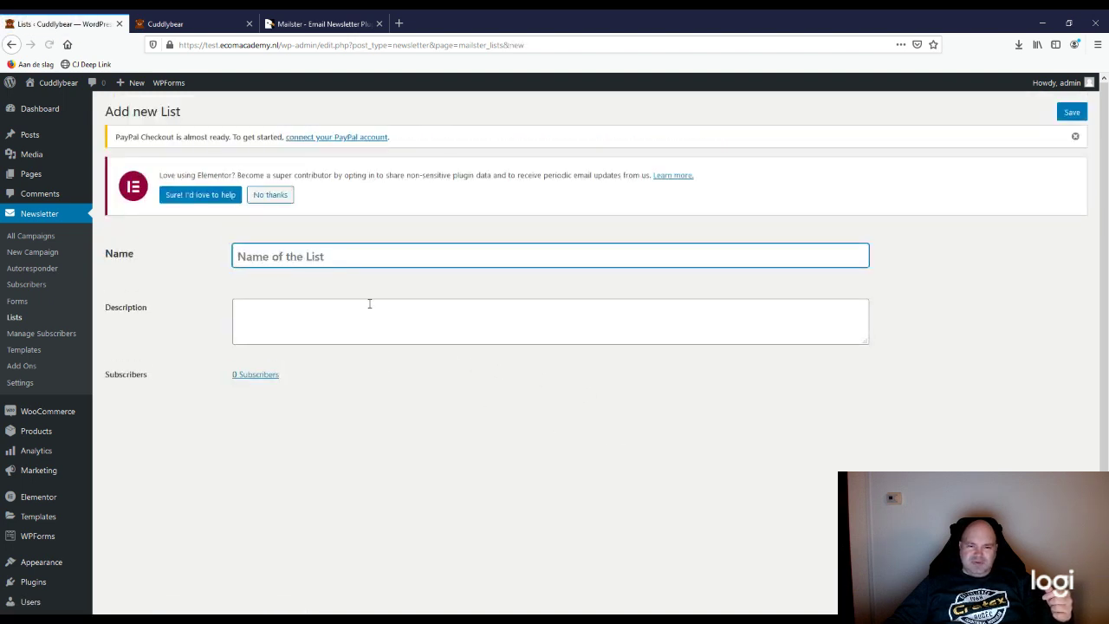
{"action": "type", "text": "Follow up clients list"}
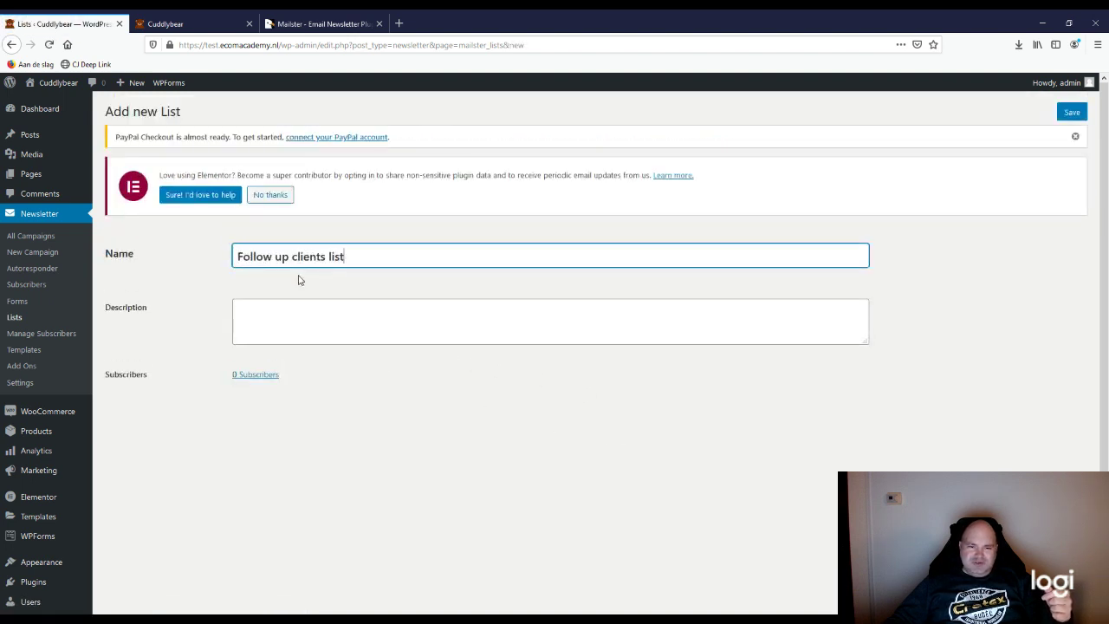
{"action": "left_click", "coordinate": [285, 321]}
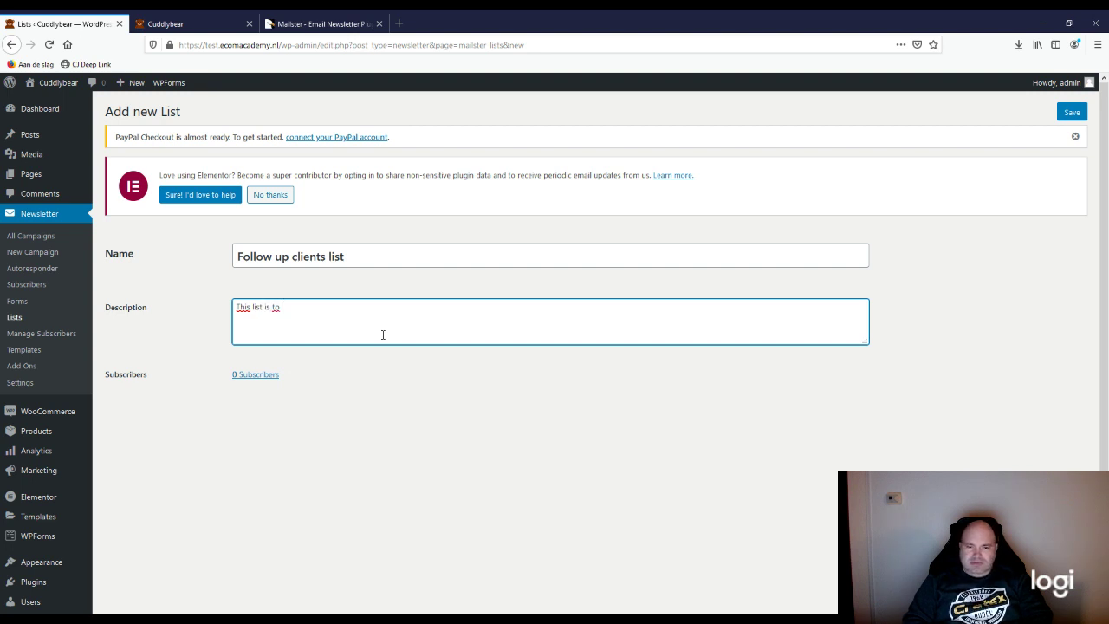
{"action": "type", "text": "have cus"}
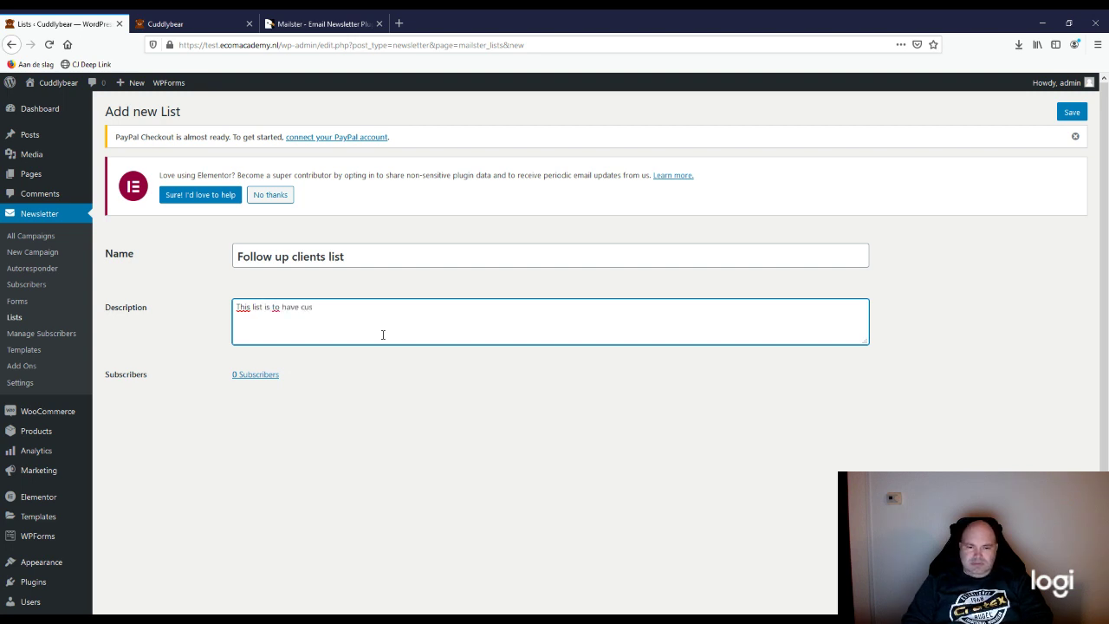
{"action": "key", "text": "BackSpace"}
{"action": "key", "text": "BackSpace"}
{"action": "key", "text": "BackSpace"}
{"action": "type", "text": "potential customers leave "}
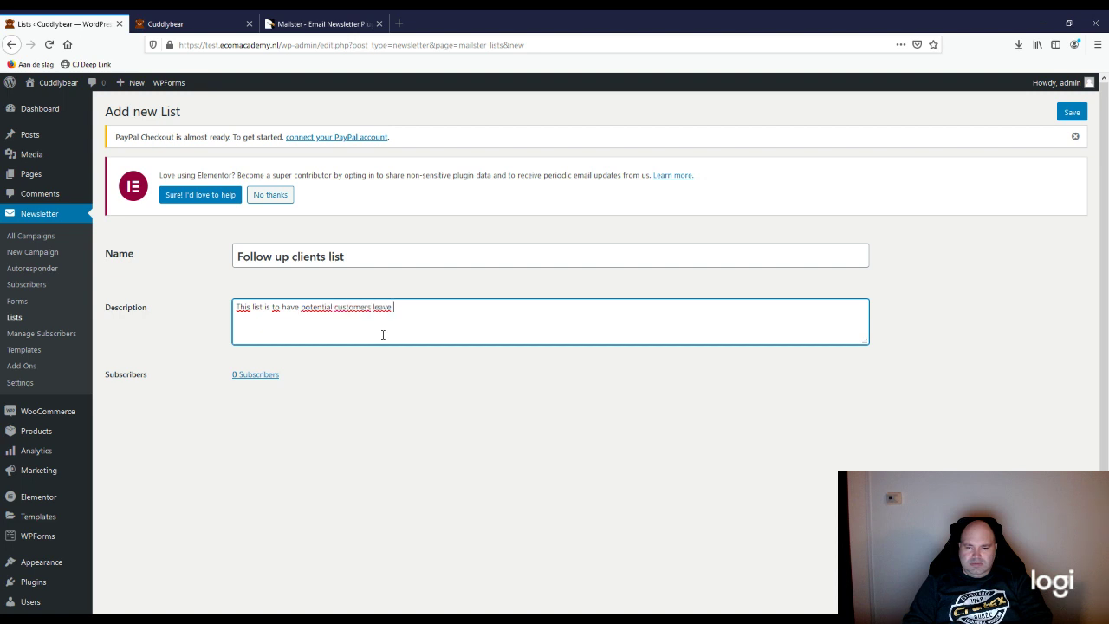
{"action": "type", "text": "their information "}
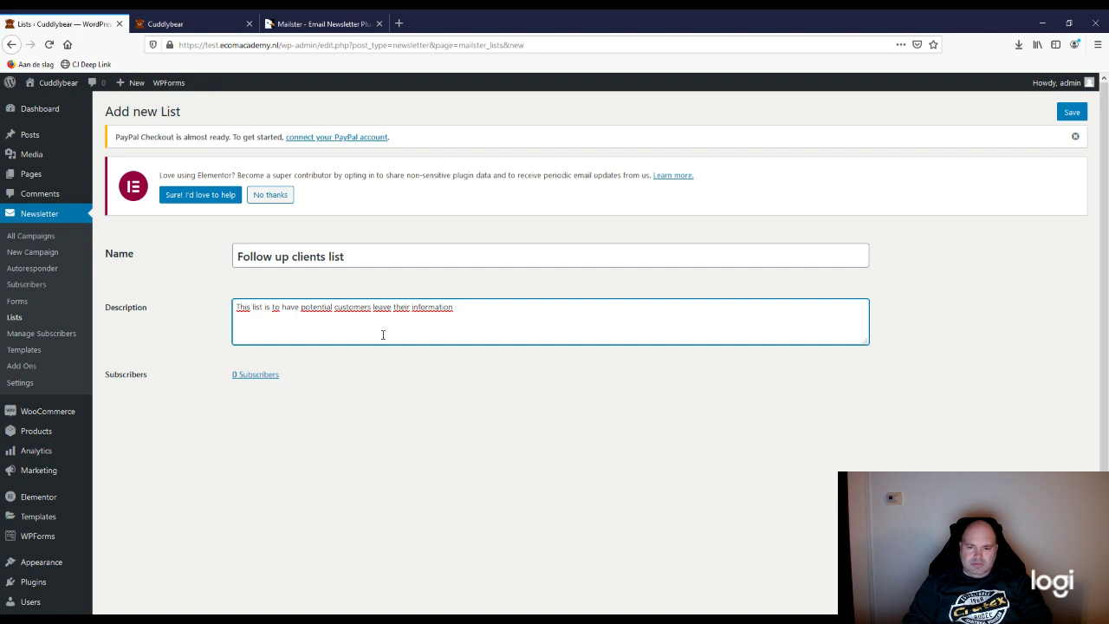
{"action": "type", "text": "in the form and "}
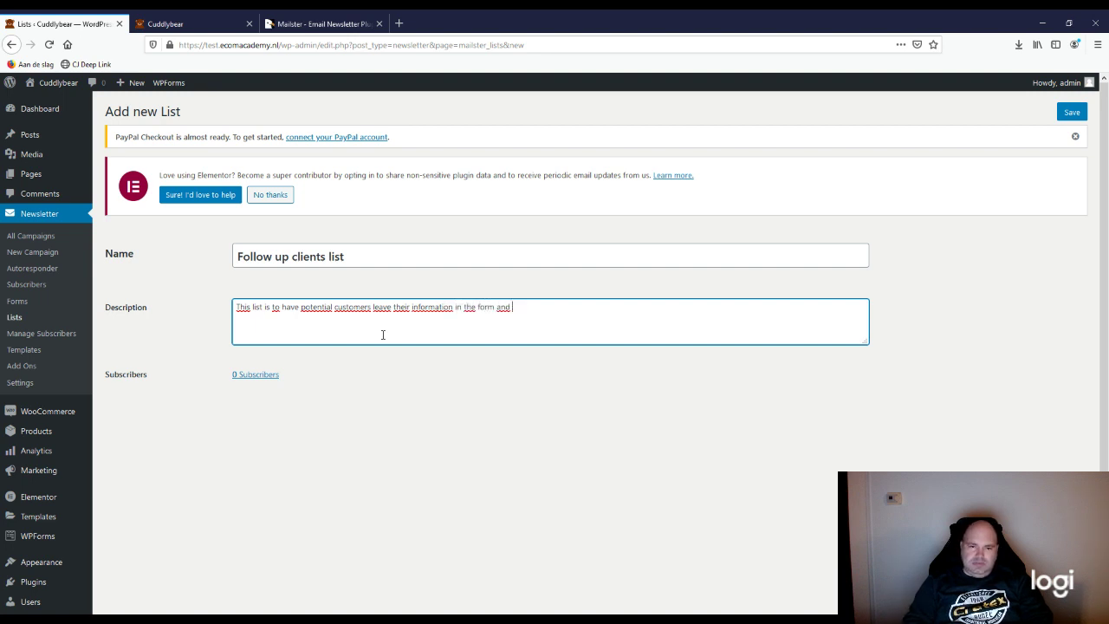
{"action": "type", "text": "sign "}
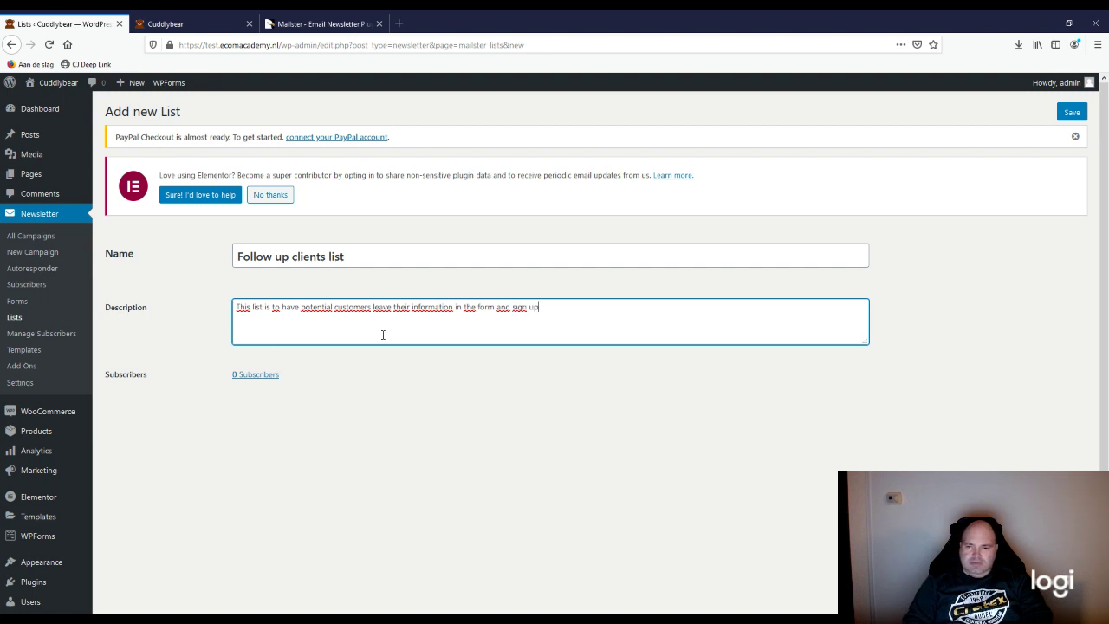
{"action": "type", "text": "up. We can"}
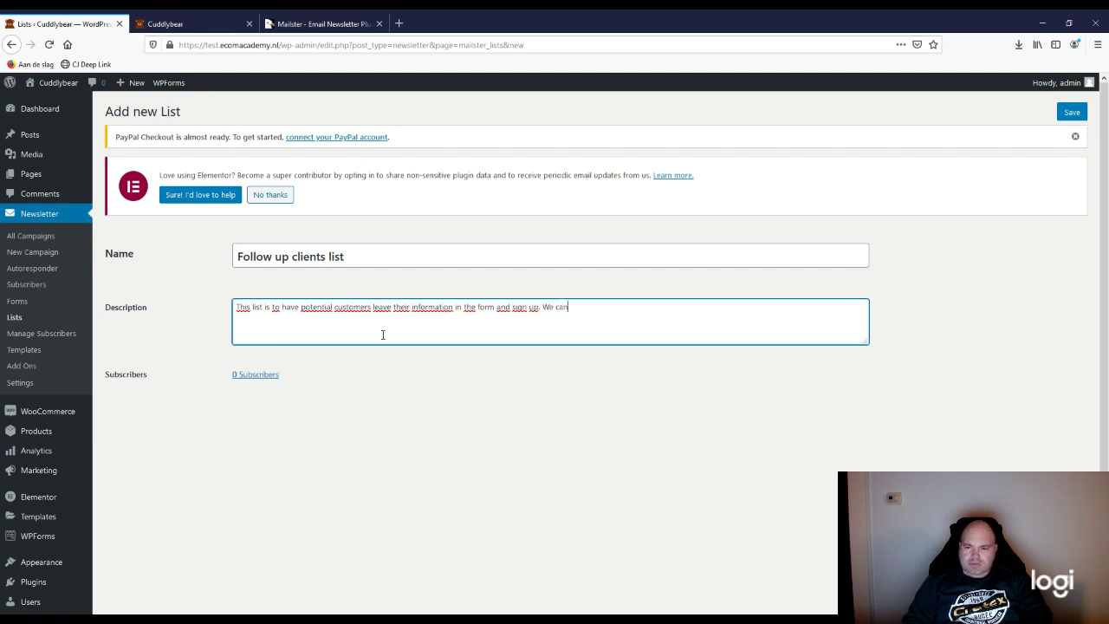
{"action": "type", "text": " reach cut to "}
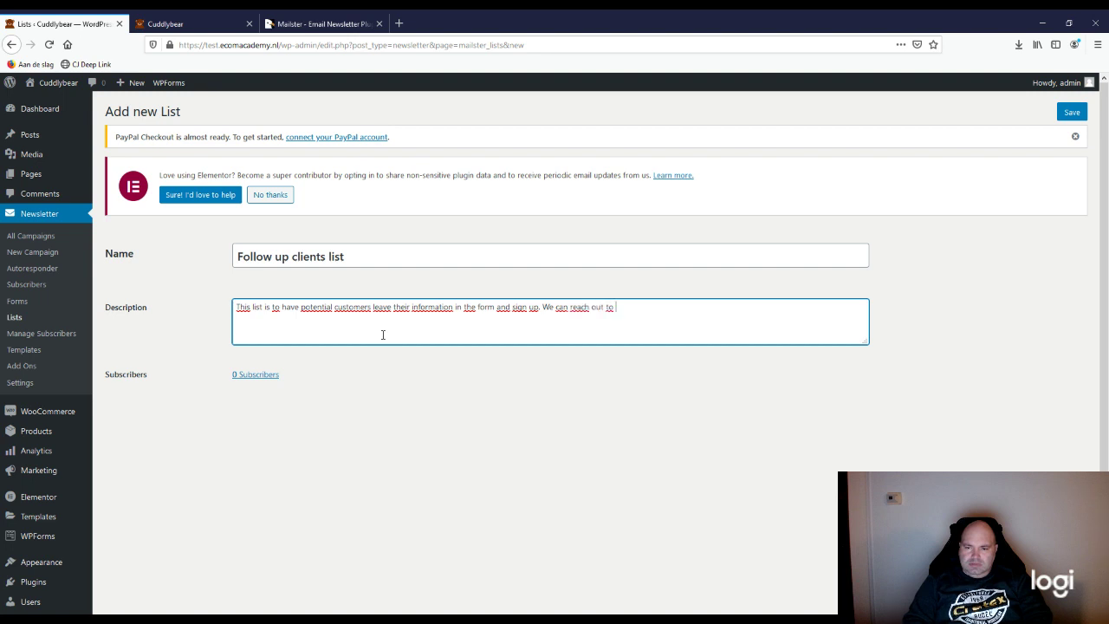
{"action": "type", "text": "tho"}
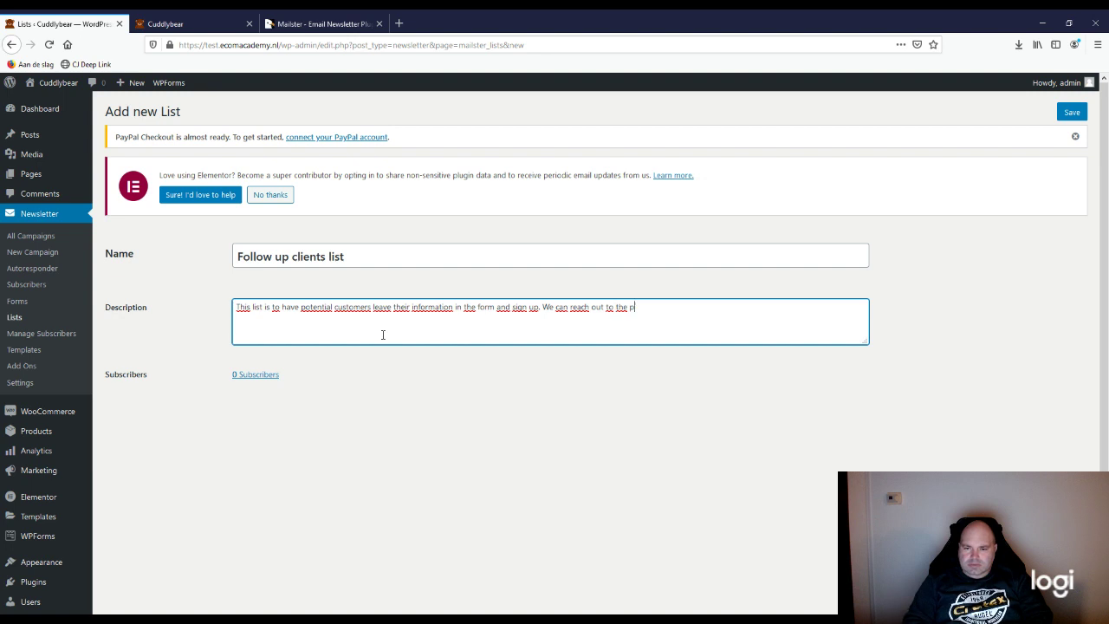
{"action": "type", "text": " potential custo"}
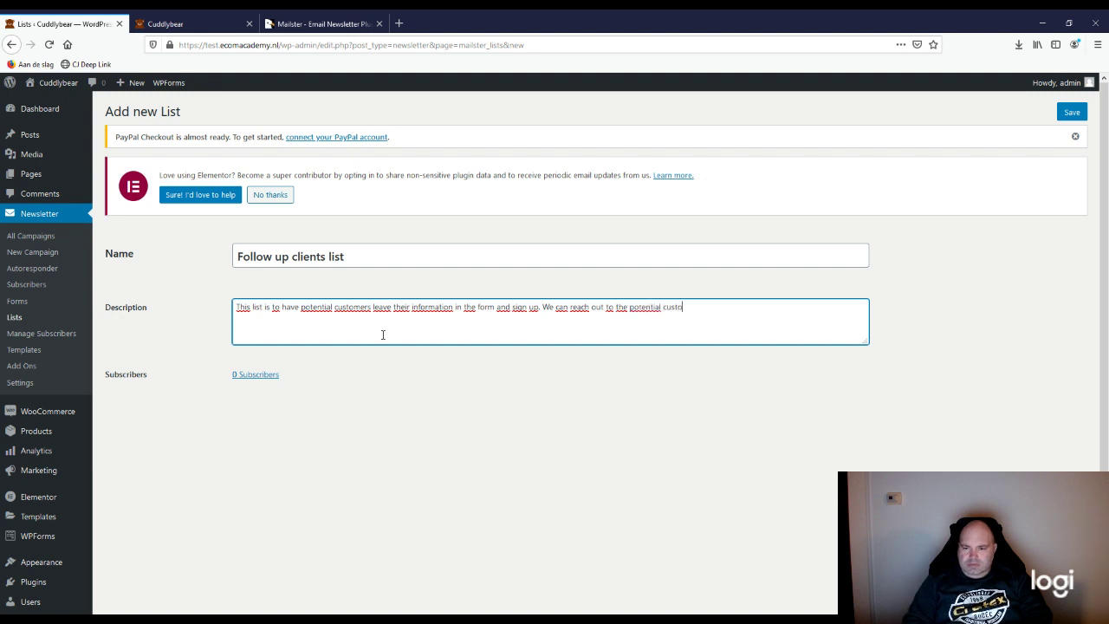
{"action": "type", "text": "mers"}
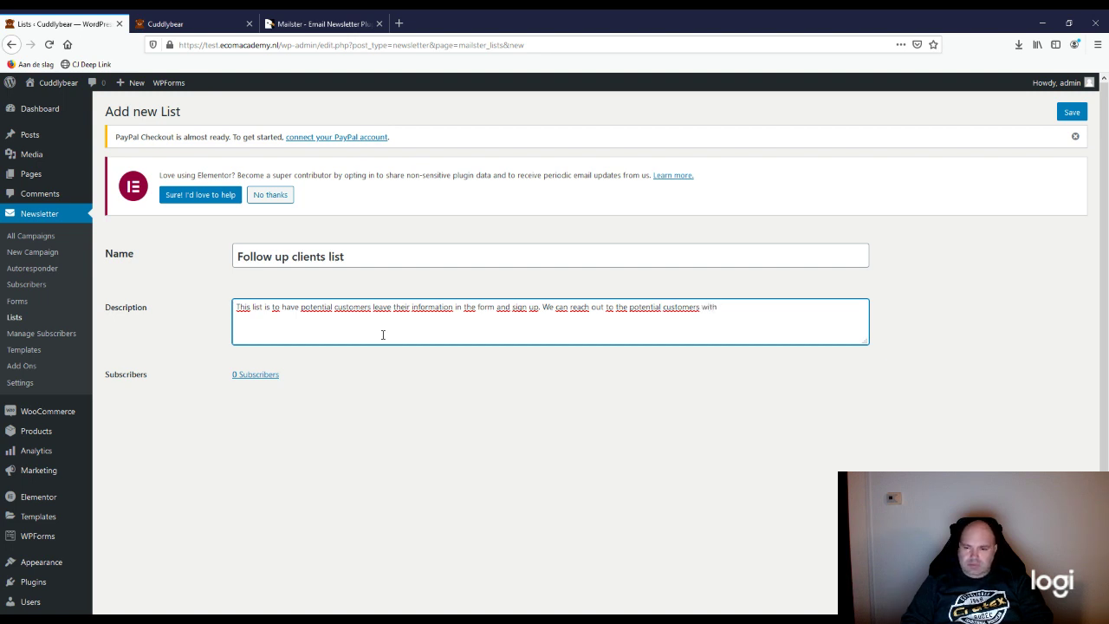
{"action": "type", "text": "with questions "}
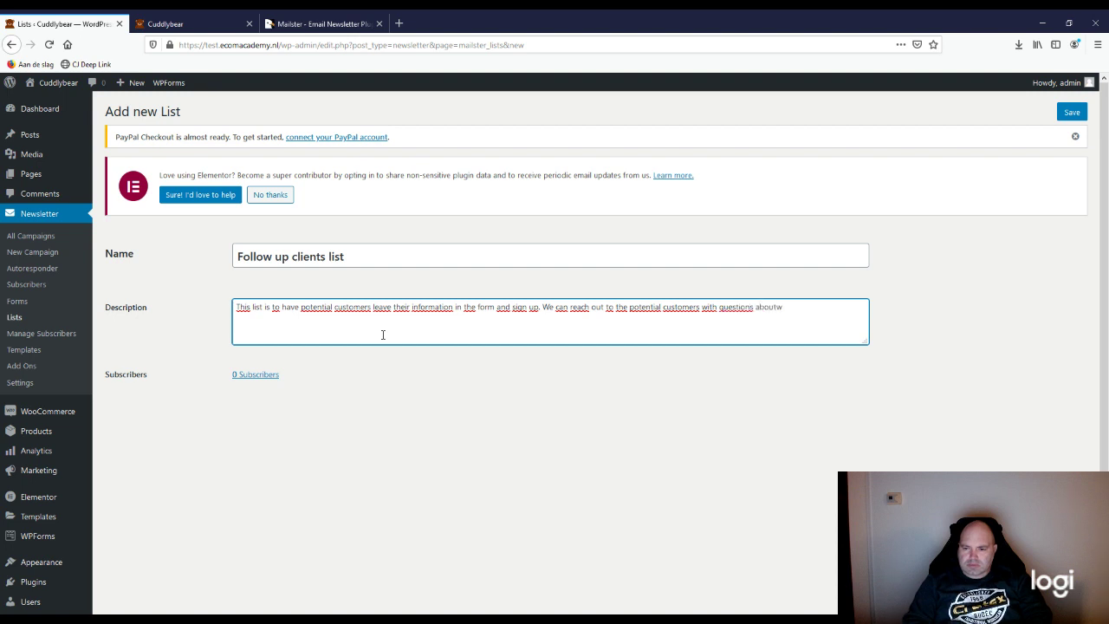
{"action": "type", "text": "about what they want t"}
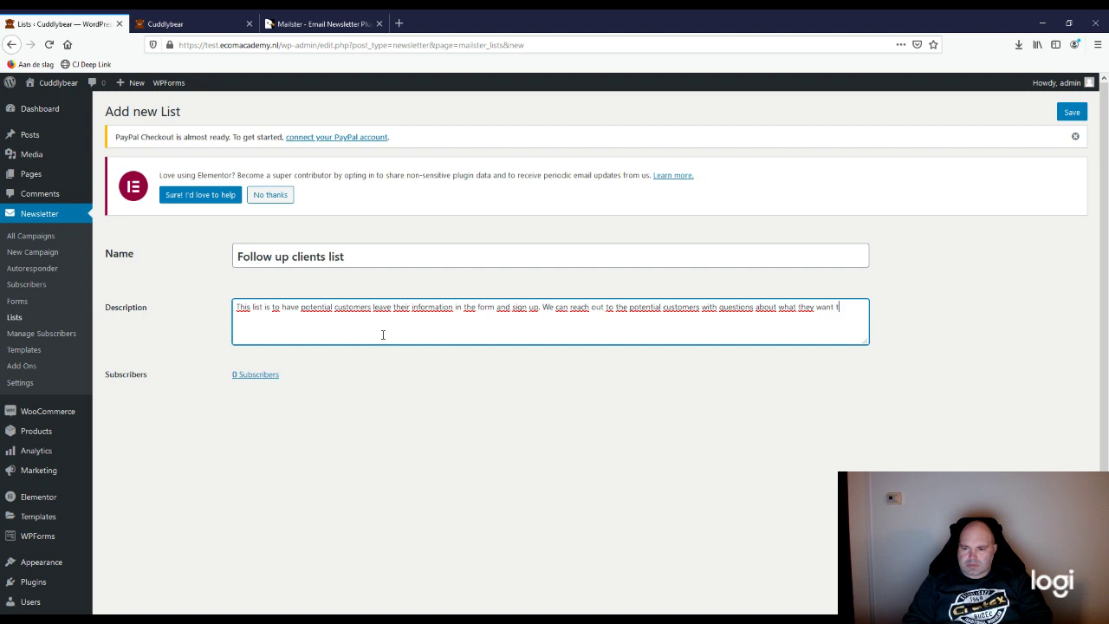
{"action": "type", "text": "o know ab"}
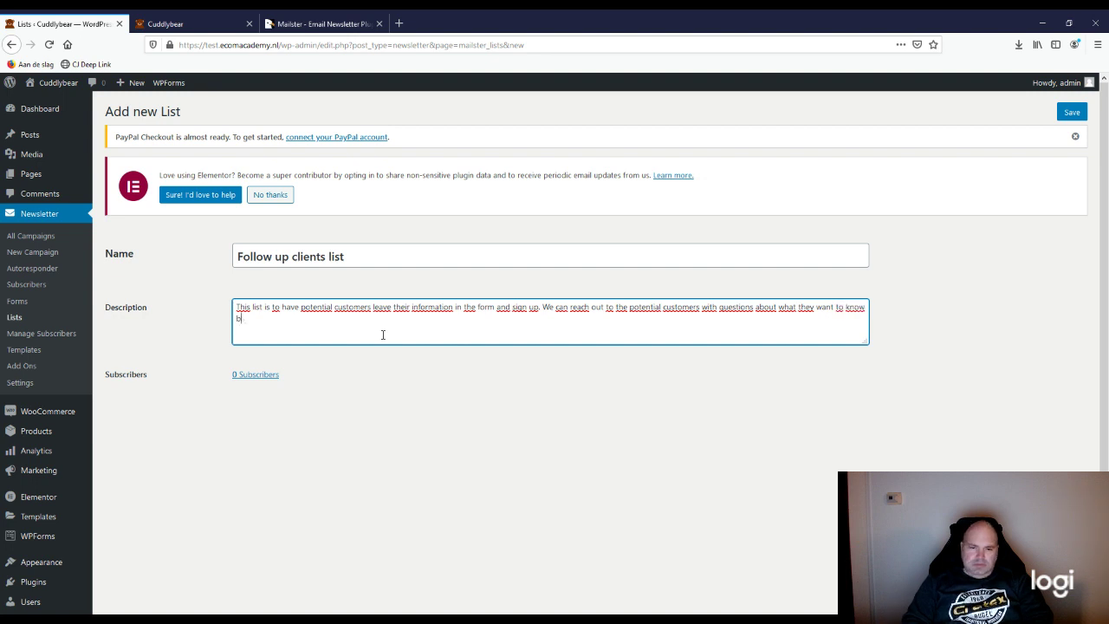
{"action": "type", "text": "out us."}
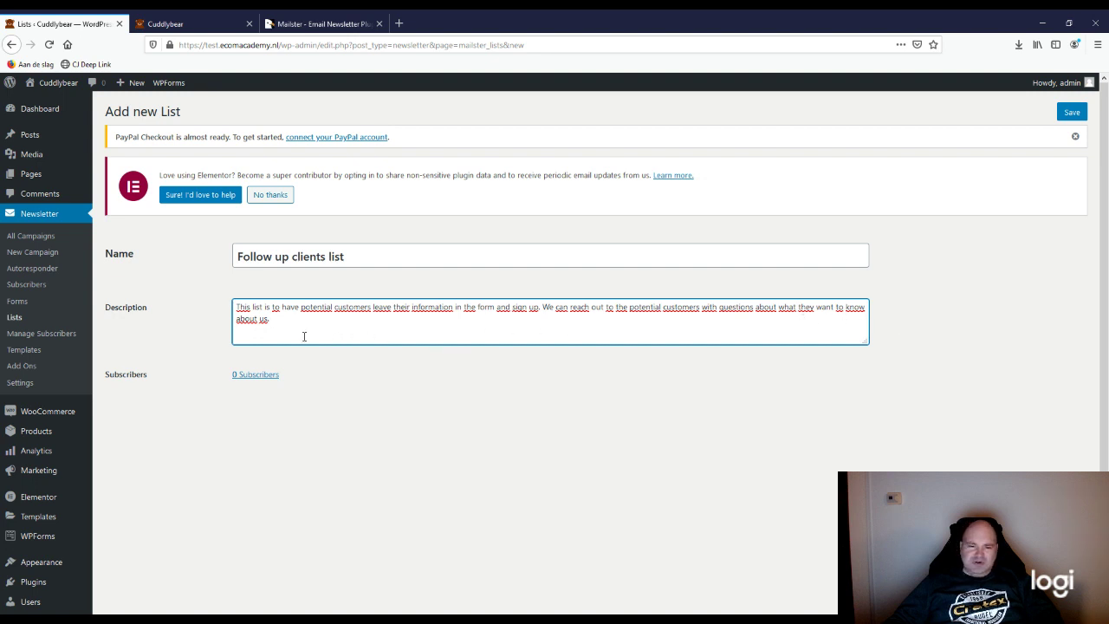
{"action": "left_click", "coordinate": [1072, 112]}
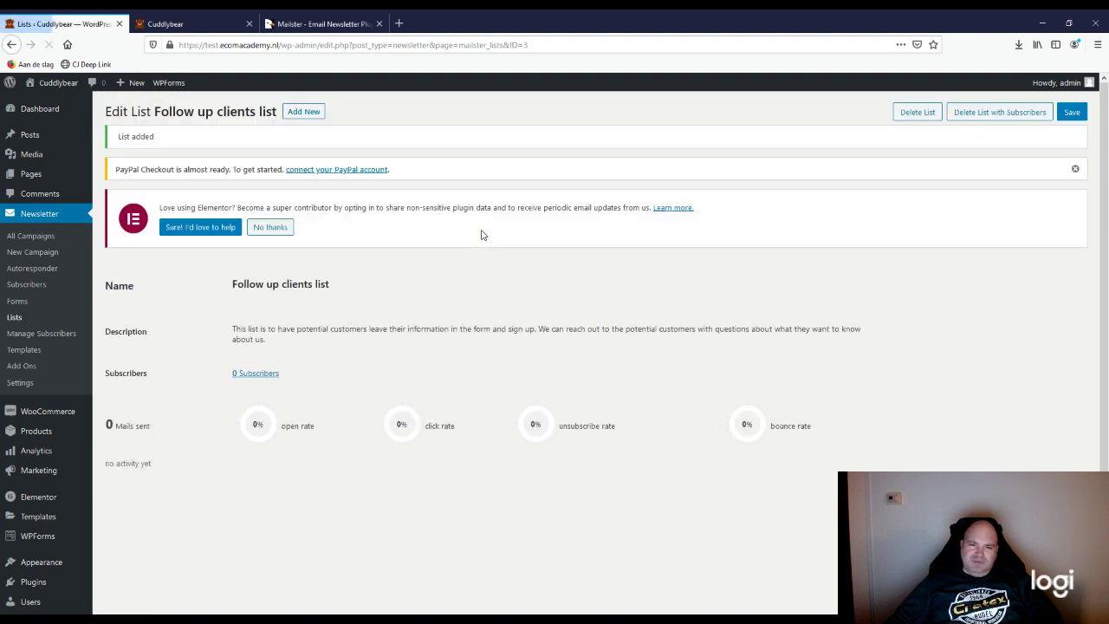
Step: Show the Lists overview with Default List, Follow up clients list and Sign Up Newsletter
{"action": "left_click", "coordinate": [15, 317]}
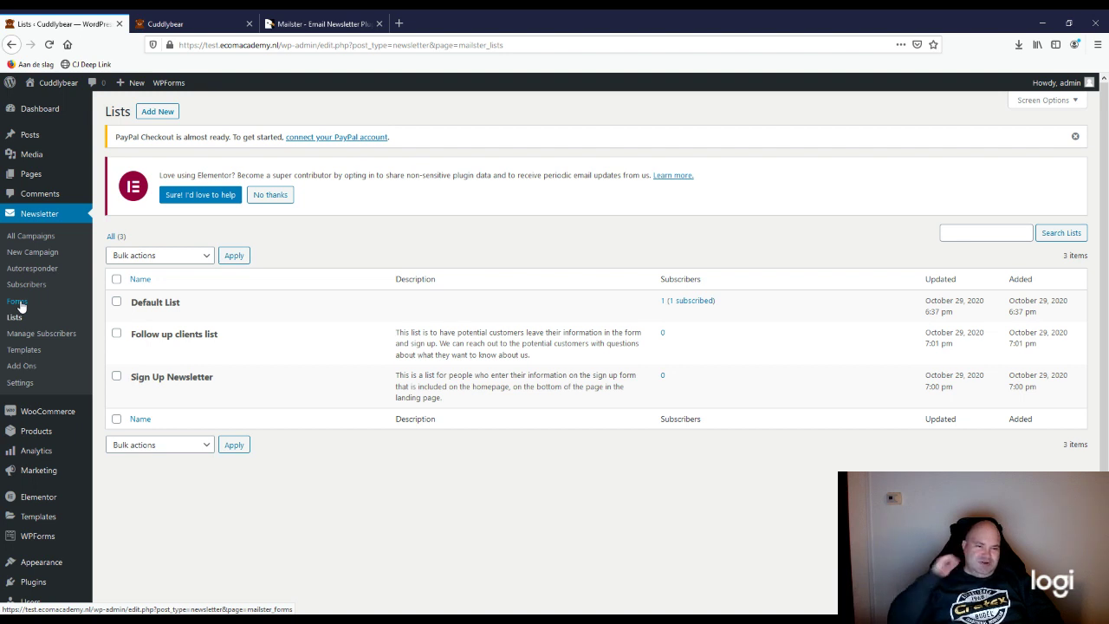
{"action": "left_click", "coordinate": [169, 25]}
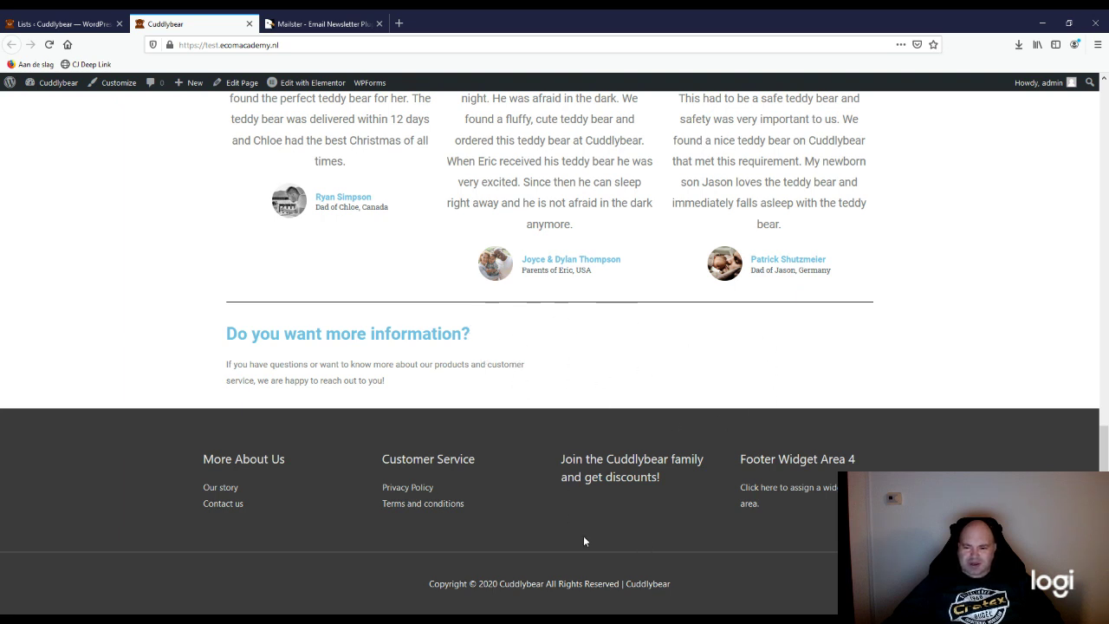
{"action": "left_click", "coordinate": [99, 23]}
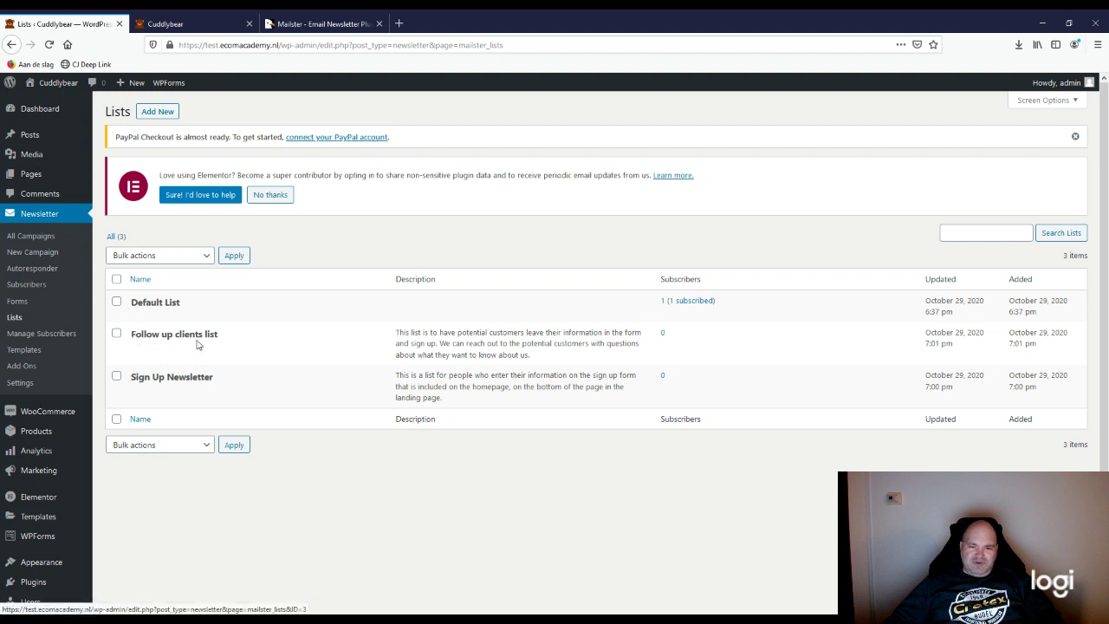
Step: Add a new Mailster signup form named 'Follow up clients form' and save it
{"action": "left_click", "coordinate": [19, 303]}
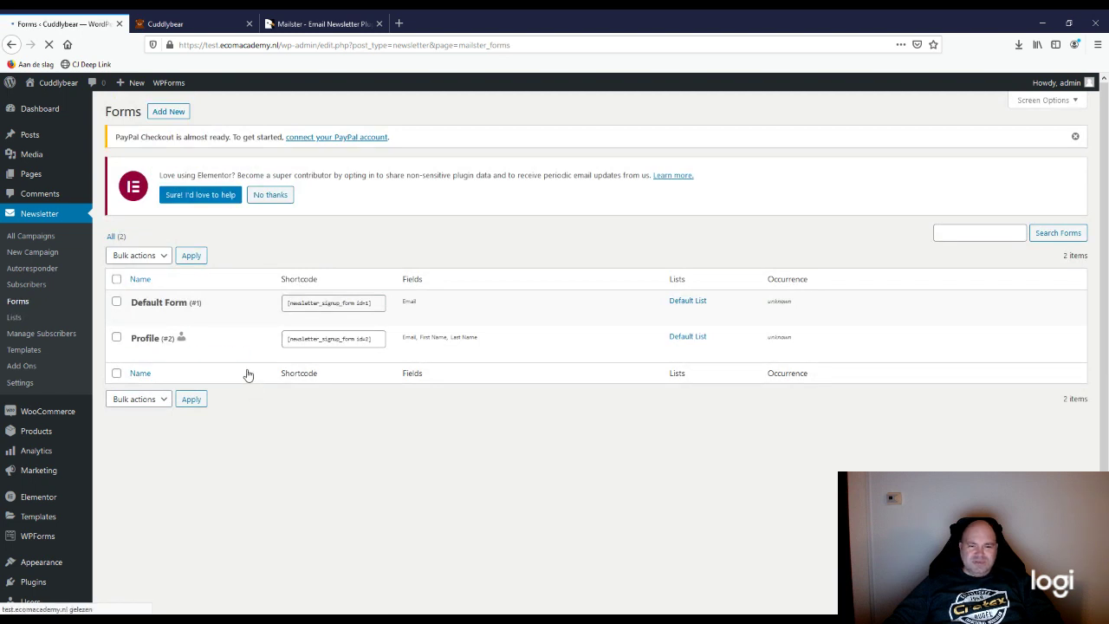
{"action": "mouse_move", "coordinate": [181, 337]}
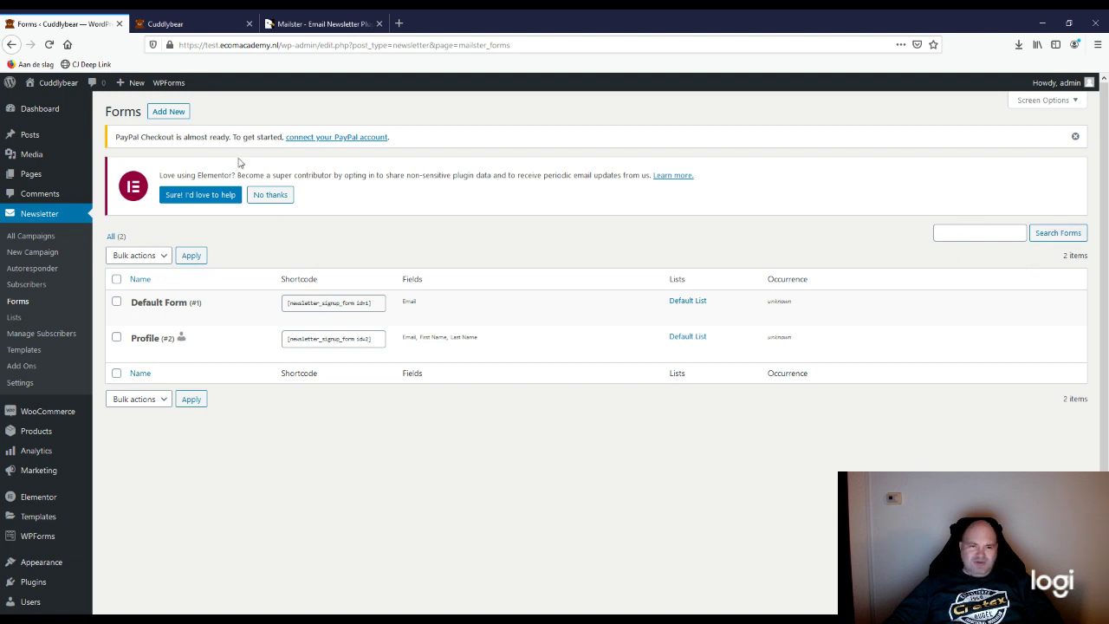
{"action": "left_click", "coordinate": [169, 113]}
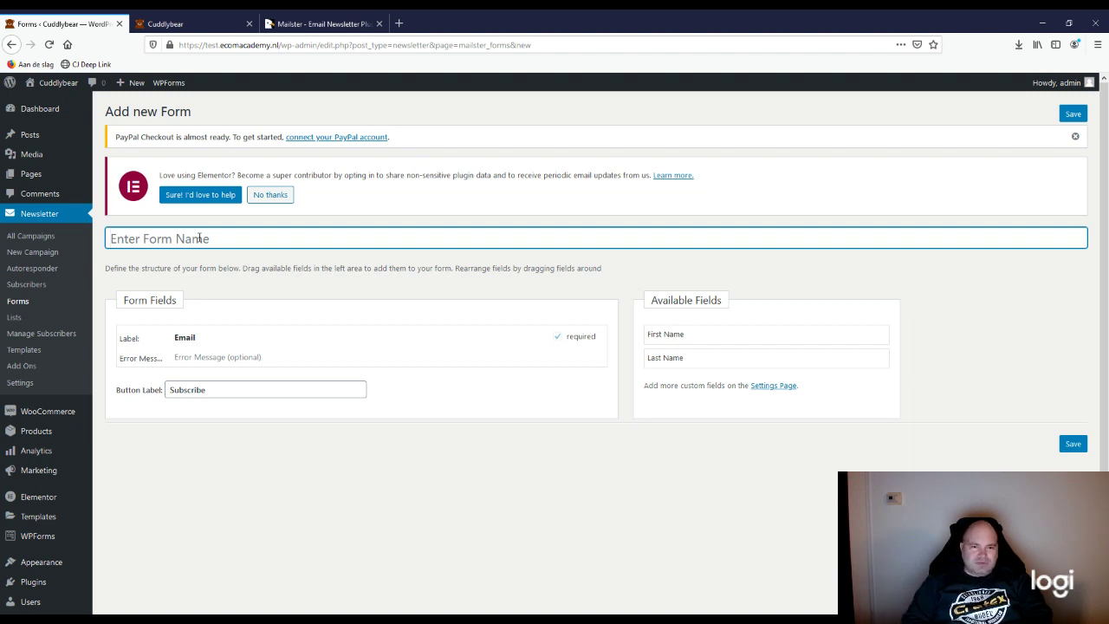
{"action": "type", "text": "Follow"}
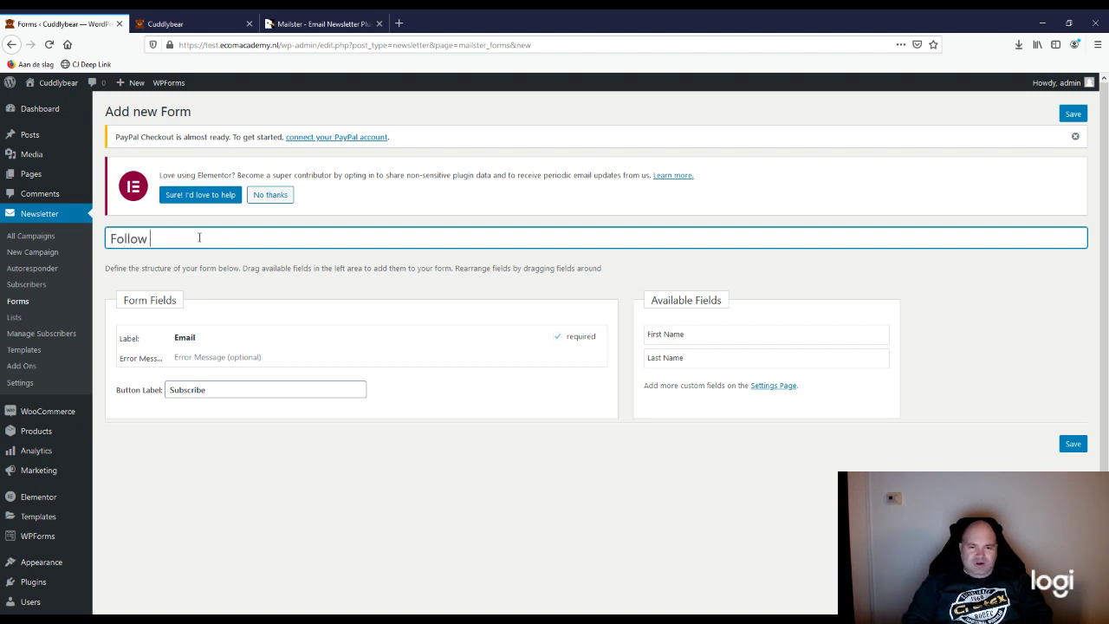
{"action": "type", "text": "up clients "}
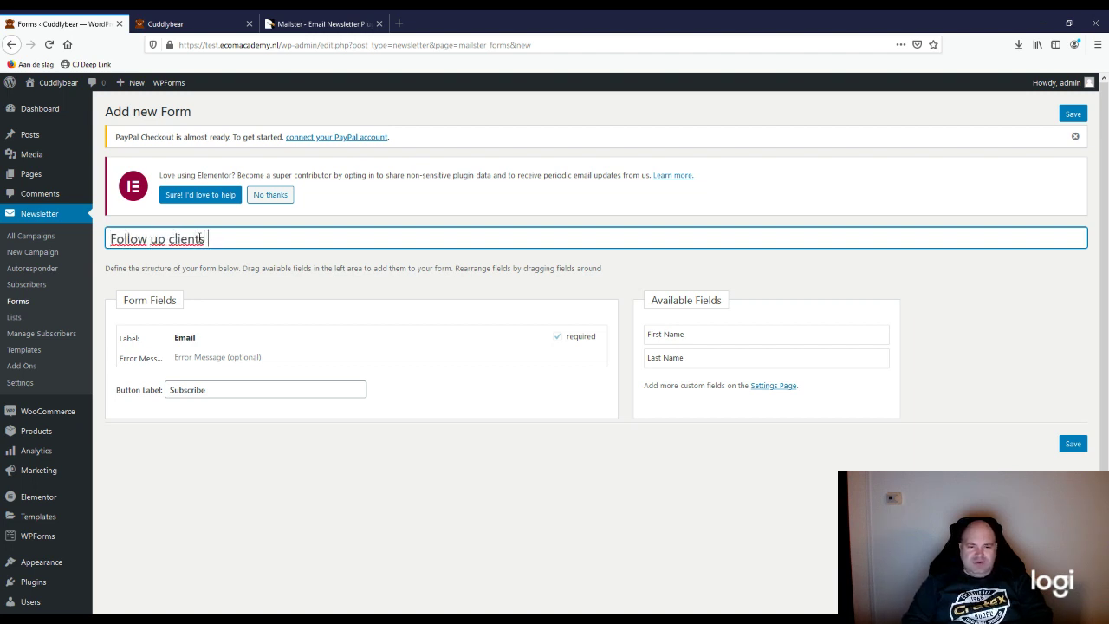
{"action": "type", "text": "form"}
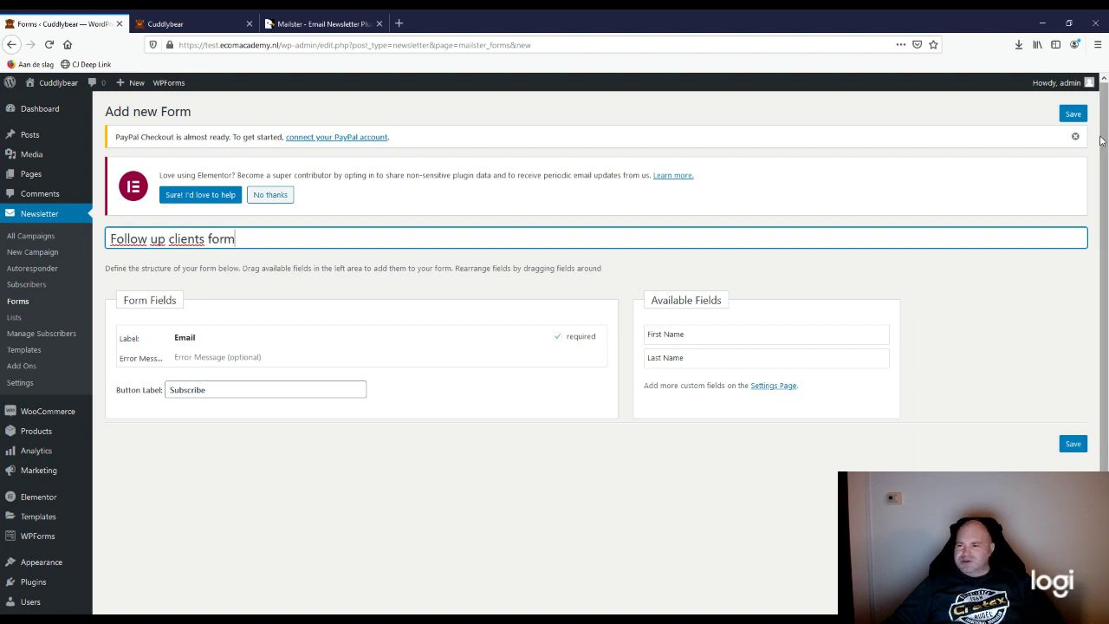
{"action": "left_click", "coordinate": [1079, 115]}
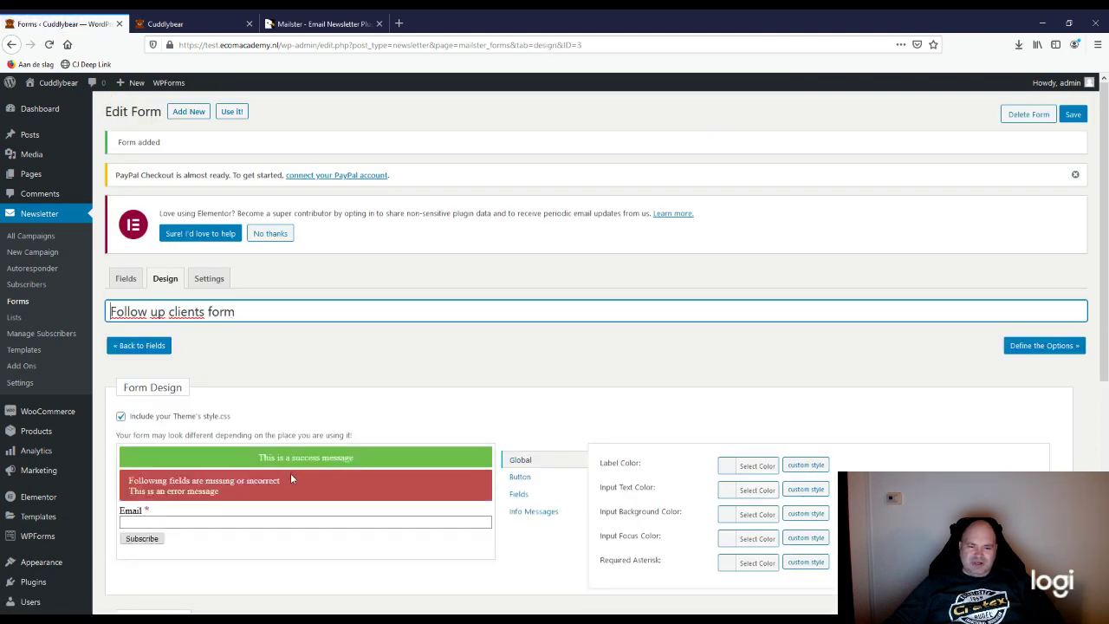
Step: Scroll through the new form's Design tab and bring up its Settings tab
{"action": "scroll", "coordinate": [436, 464], "scroll_direction": "down", "scroll_amount": 2}
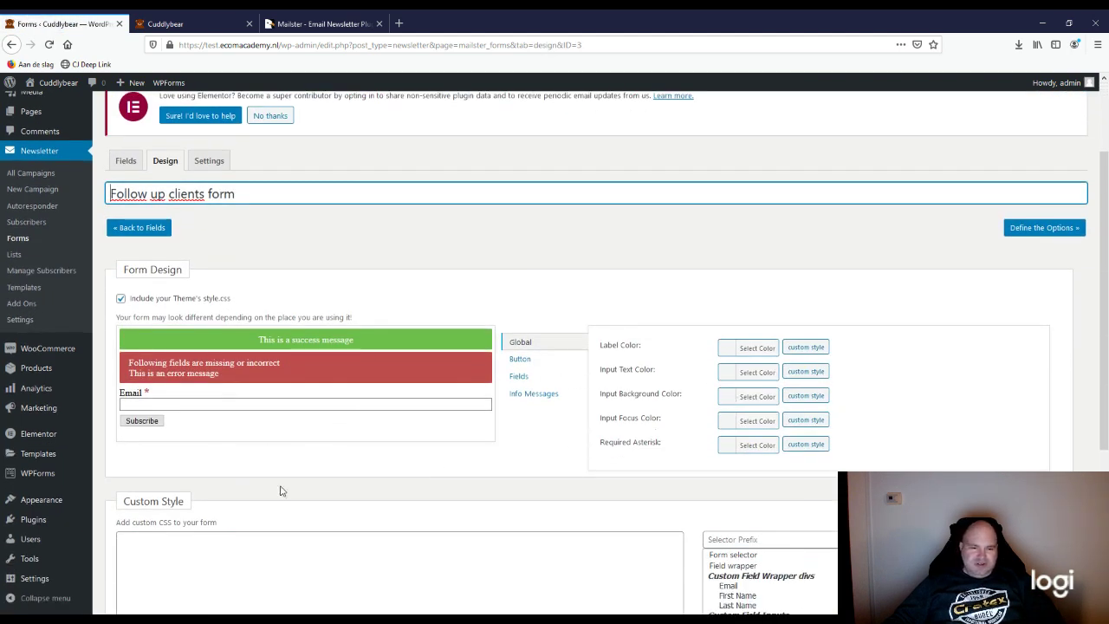
{"action": "scroll", "coordinate": [280, 490], "scroll_direction": "down", "scroll_amount": 1}
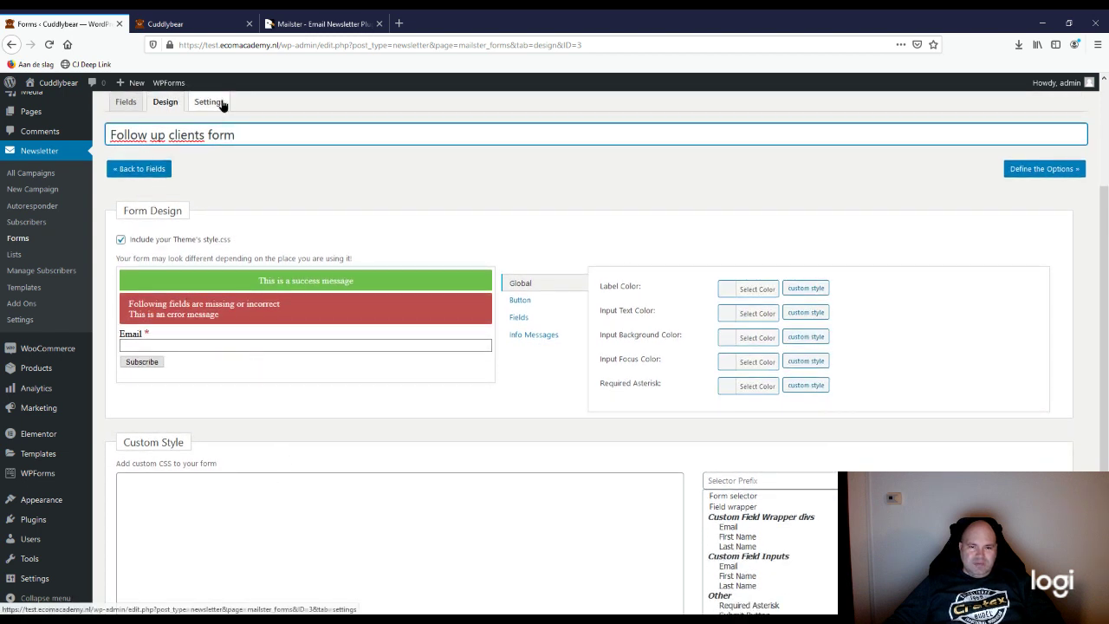
{"action": "left_click", "coordinate": [173, 107]}
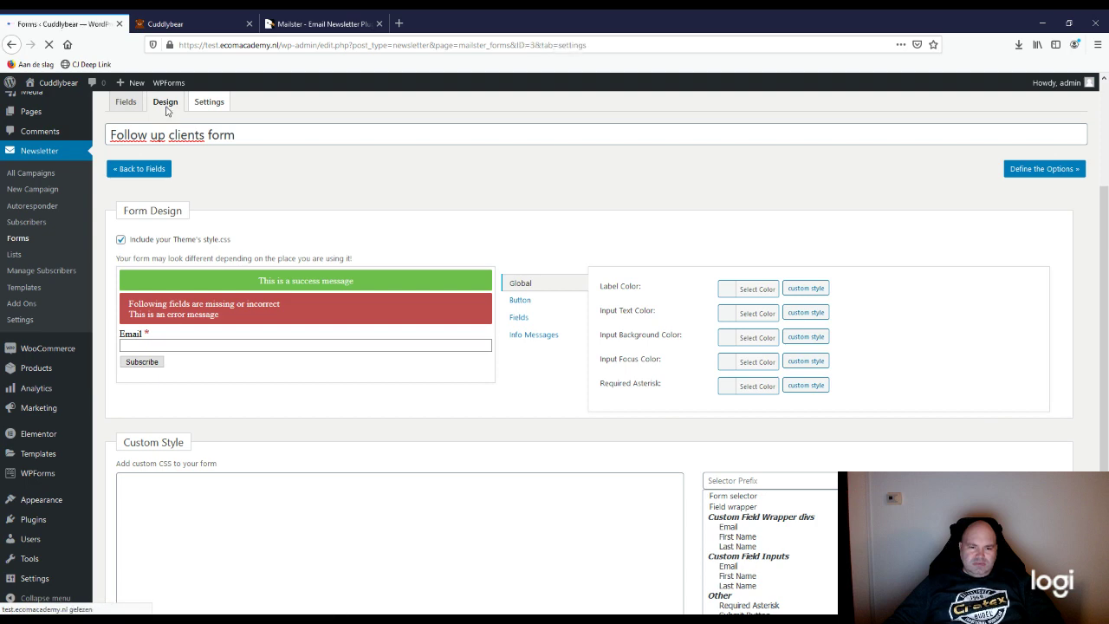
Step: Subscribe the form's new users to Follow up clients list, review Double Opt-In options, and save
{"action": "scroll", "coordinate": [253, 436], "scroll_direction": "down", "scroll_amount": 2}
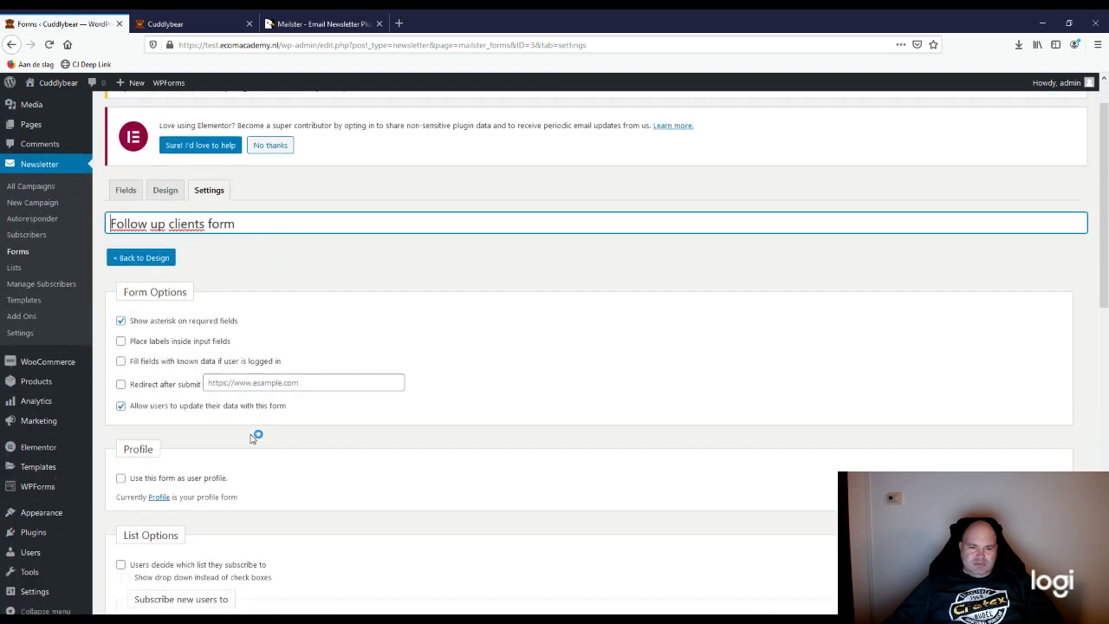
{"action": "scroll", "coordinate": [253, 437], "scroll_direction": "down", "scroll_amount": 2}
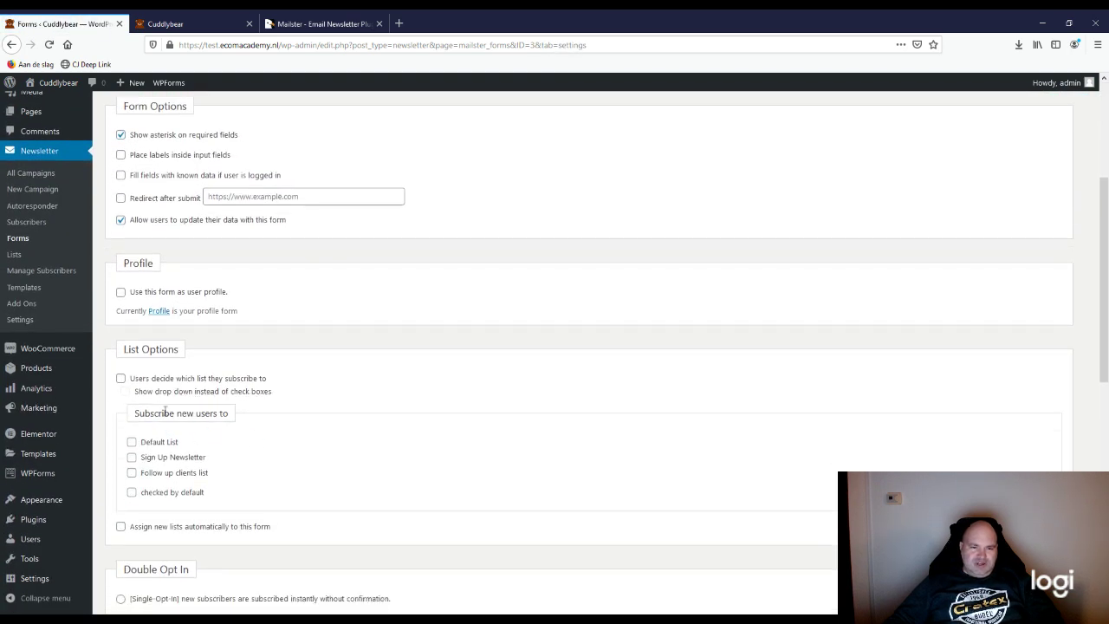
{"action": "scroll", "coordinate": [226, 426], "scroll_direction": "up", "scroll_amount": 1}
{"action": "scroll", "coordinate": [282, 424], "scroll_direction": "up", "scroll_amount": 2}
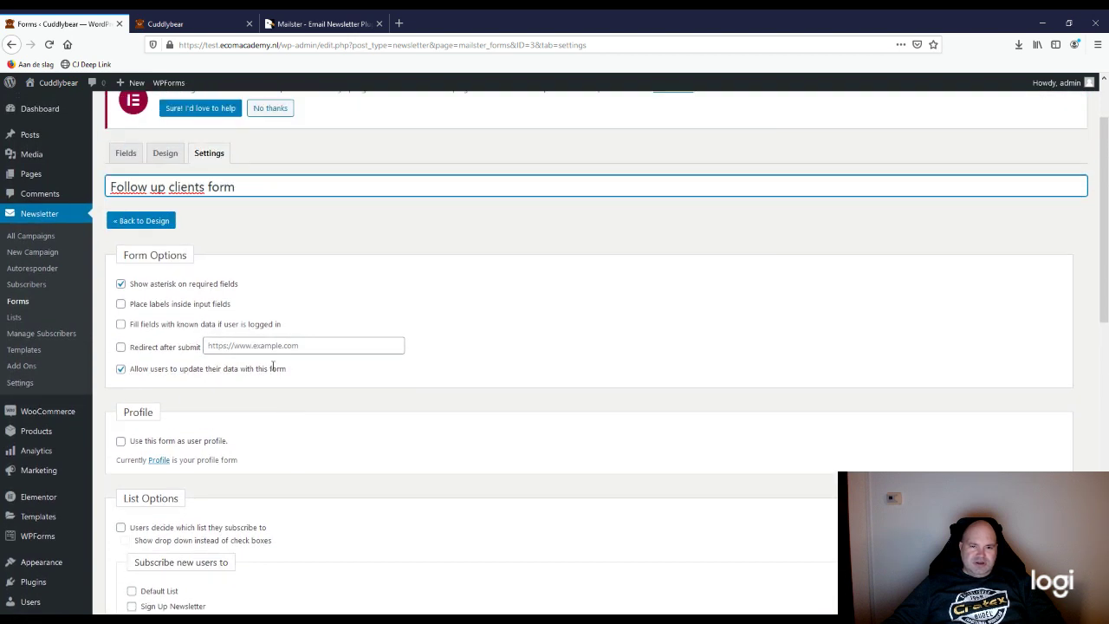
{"action": "left_click", "coordinate": [202, 182]}
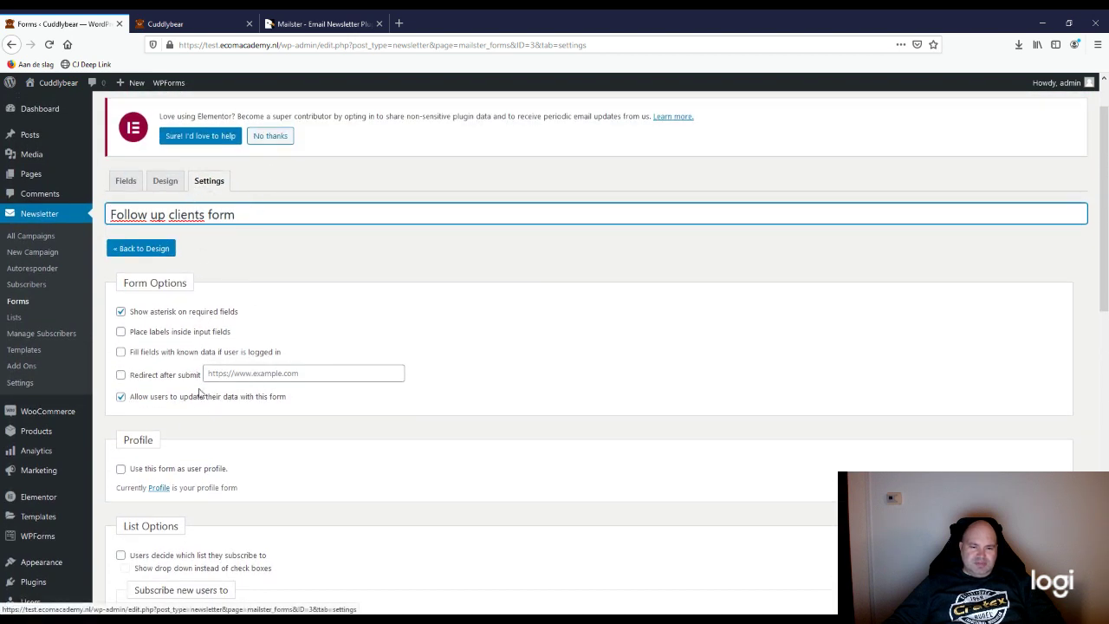
{"action": "scroll", "coordinate": [209, 452], "scroll_direction": "down", "scroll_amount": 2}
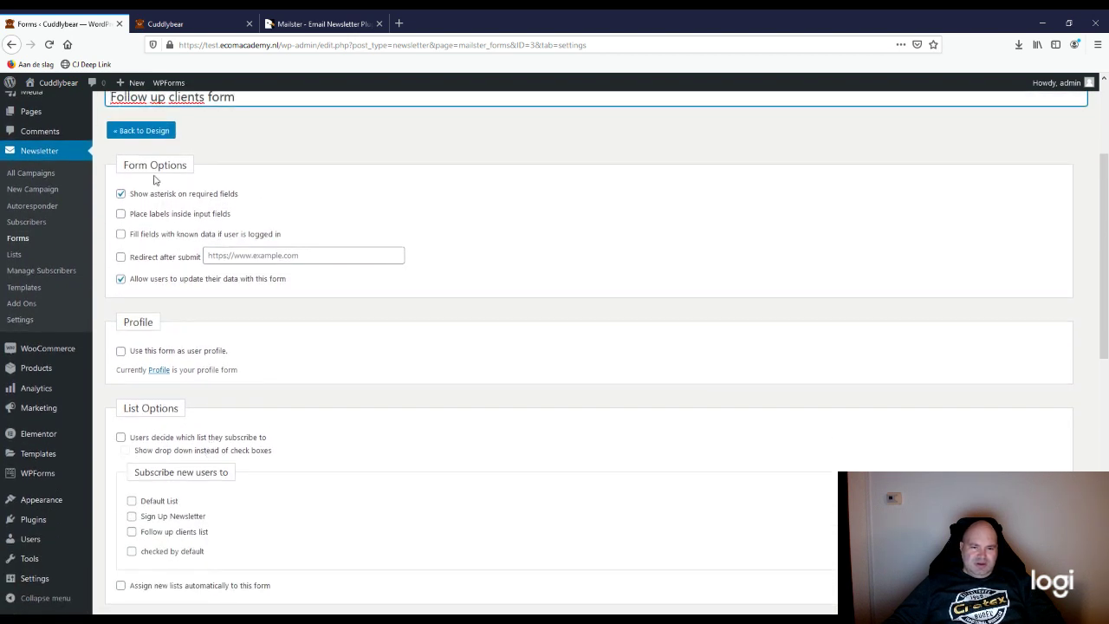
{"action": "scroll", "coordinate": [187, 413], "scroll_direction": "down", "scroll_amount": 1}
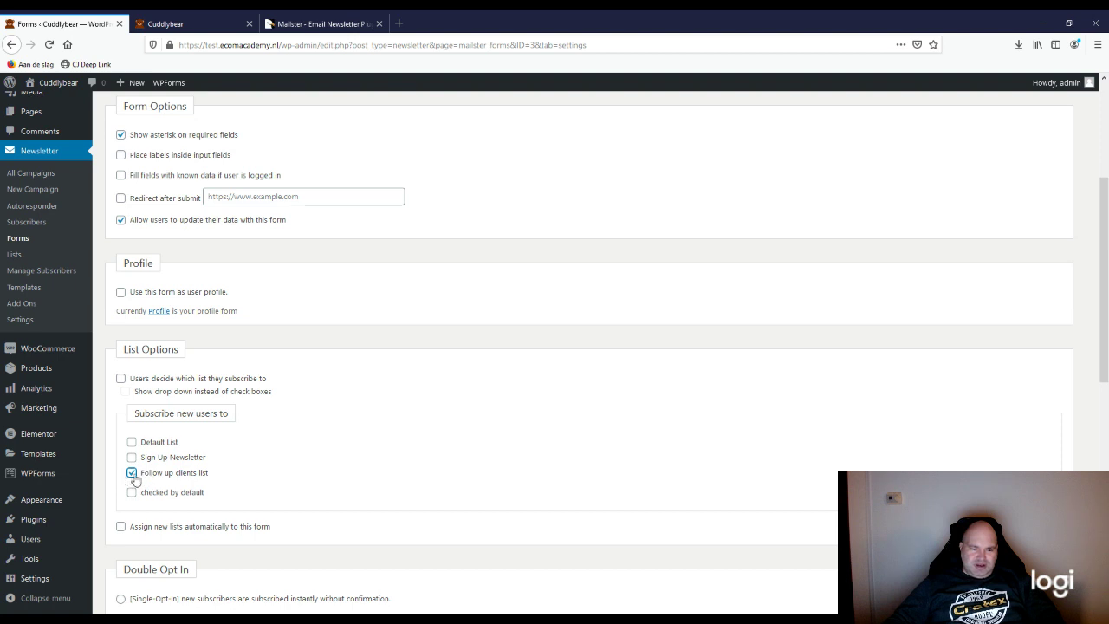
{"action": "scroll", "coordinate": [320, 494], "scroll_direction": "down", "scroll_amount": 2}
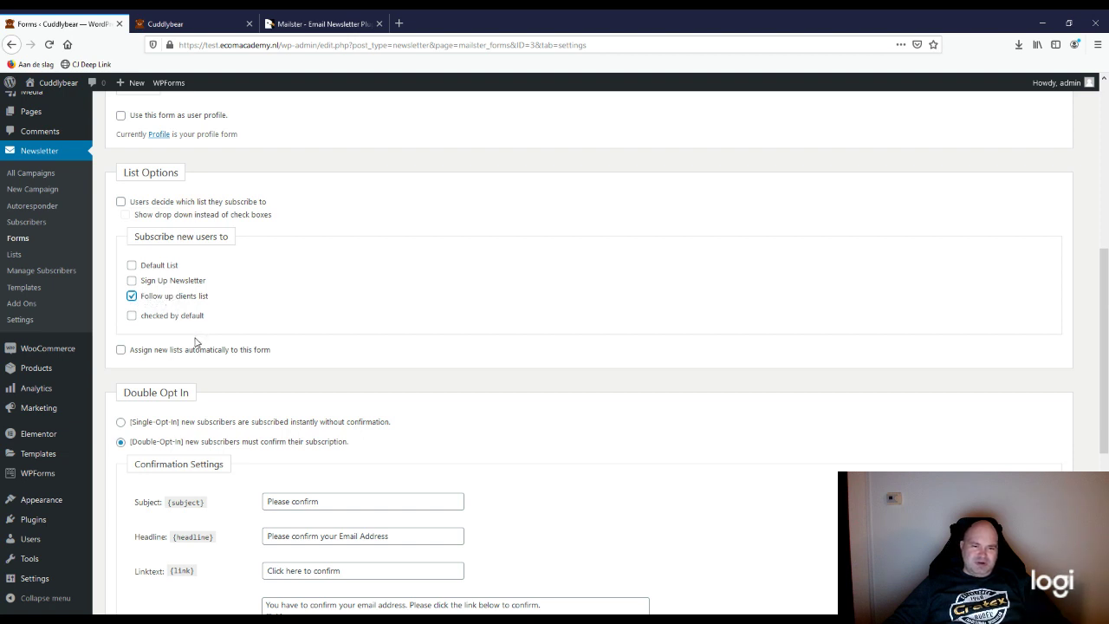
{"action": "scroll", "coordinate": [348, 411], "scroll_direction": "down", "scroll_amount": 5}
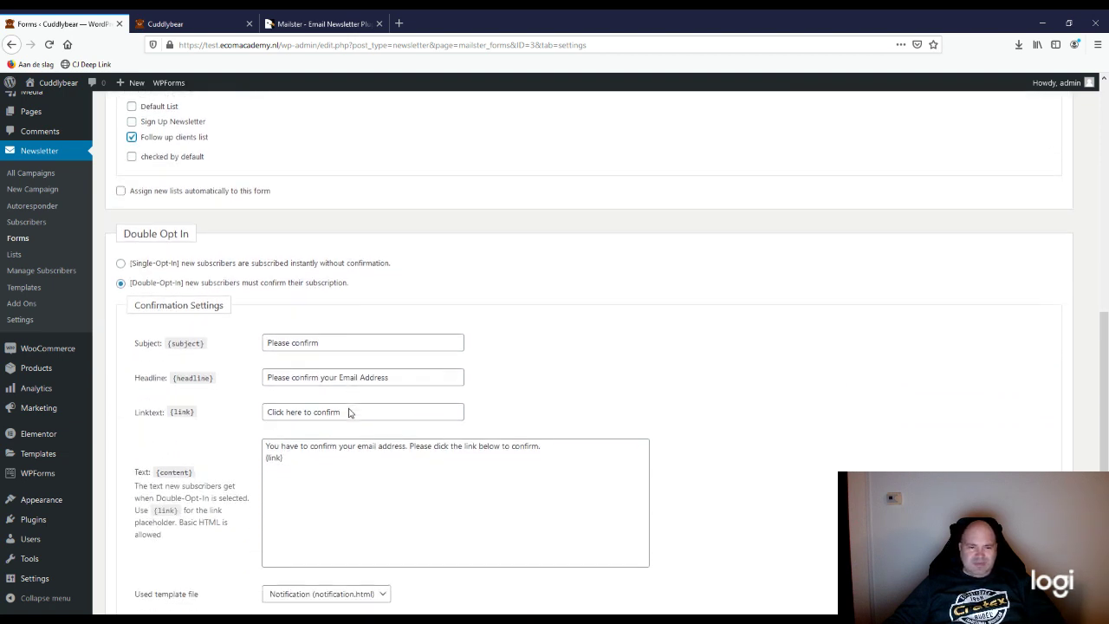
{"action": "scroll", "coordinate": [347, 409], "scroll_direction": "down", "scroll_amount": 1}
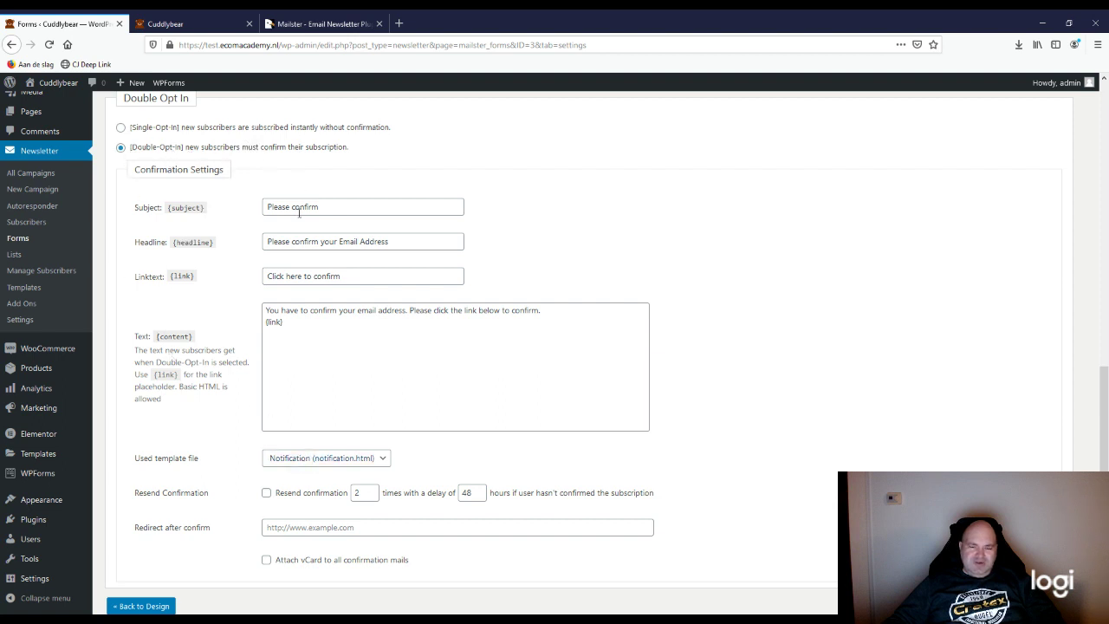
{"action": "scroll", "coordinate": [171, 490], "scroll_direction": "down", "scroll_amount": 2}
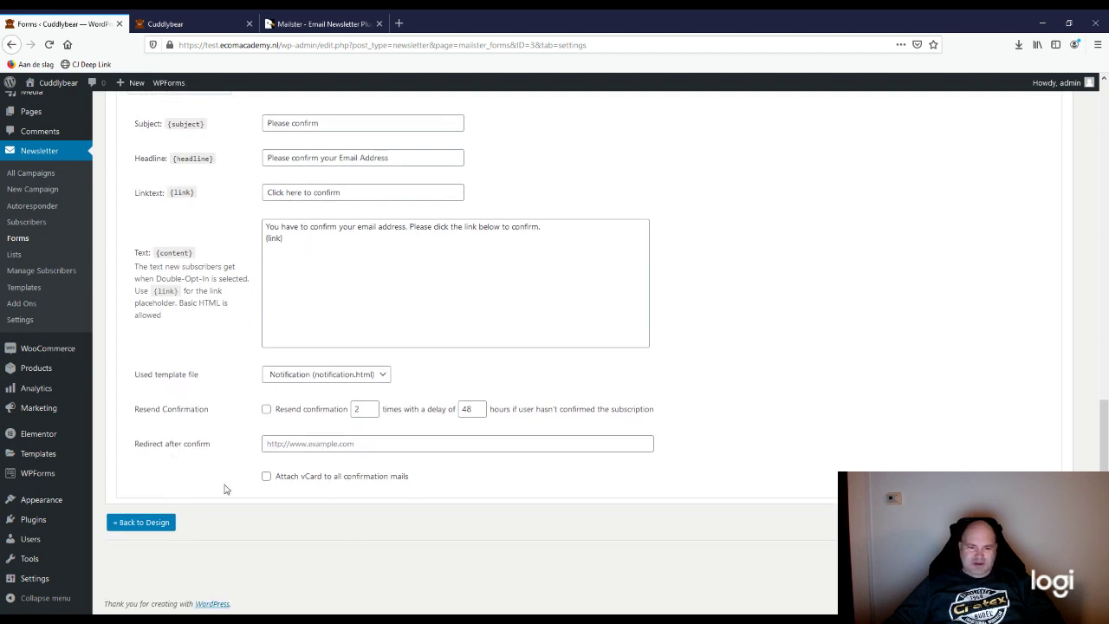
{"action": "scroll", "coordinate": [312, 463], "scroll_direction": "up", "scroll_amount": 3}
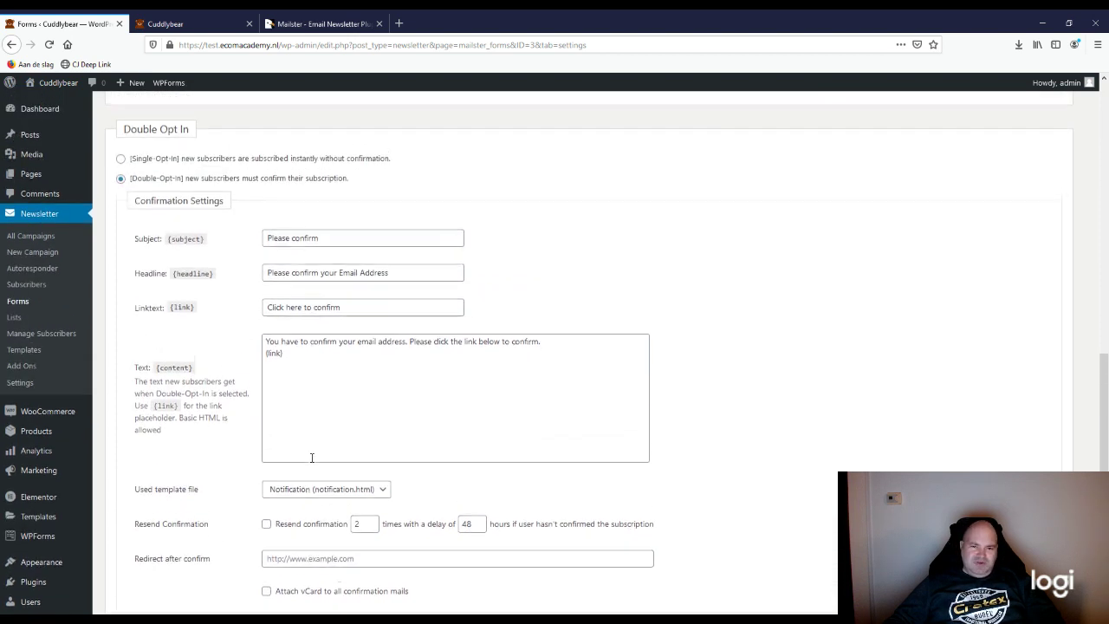
{"action": "scroll", "coordinate": [197, 451], "scroll_direction": "down", "scroll_amount": 3}
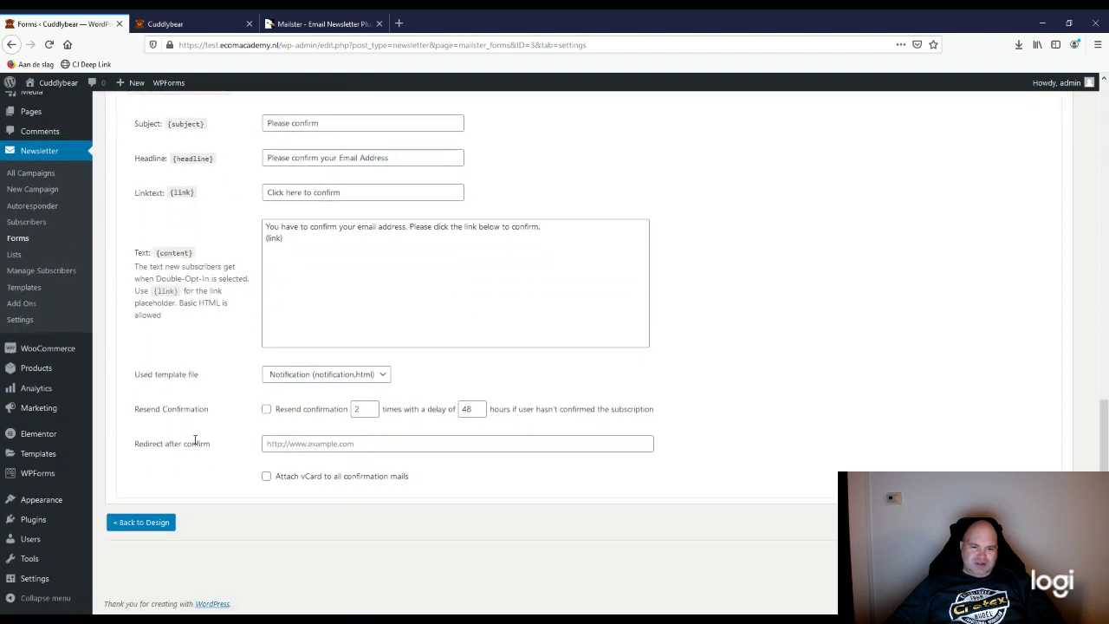
{"action": "scroll", "coordinate": [173, 374], "scroll_direction": "up", "scroll_amount": 2}
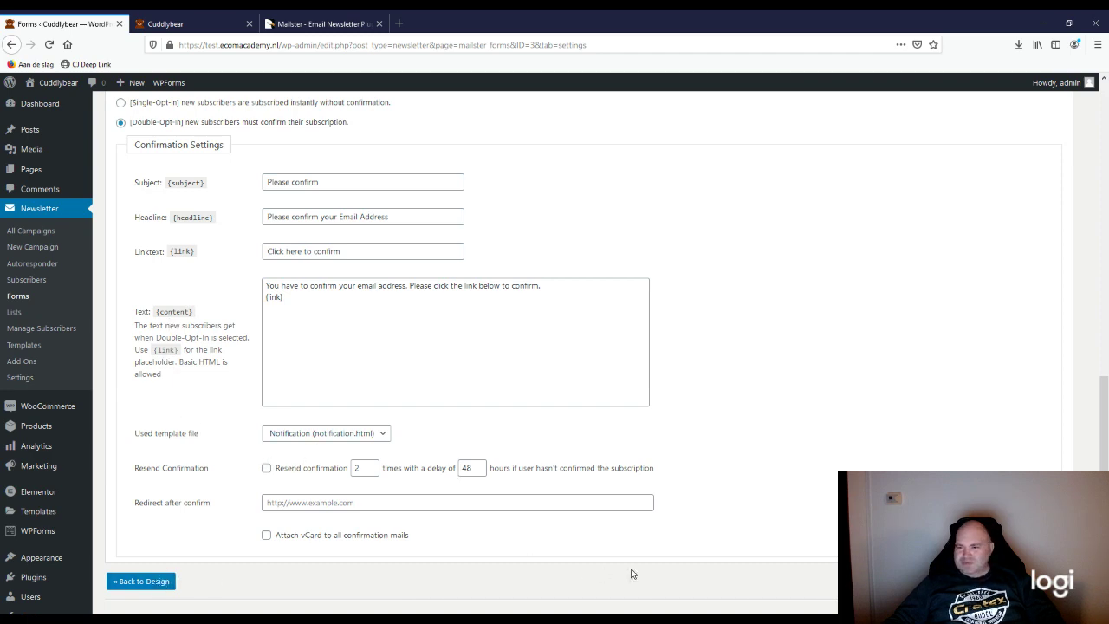
{"action": "scroll", "coordinate": [631, 572], "scroll_direction": "up", "scroll_amount": 15}
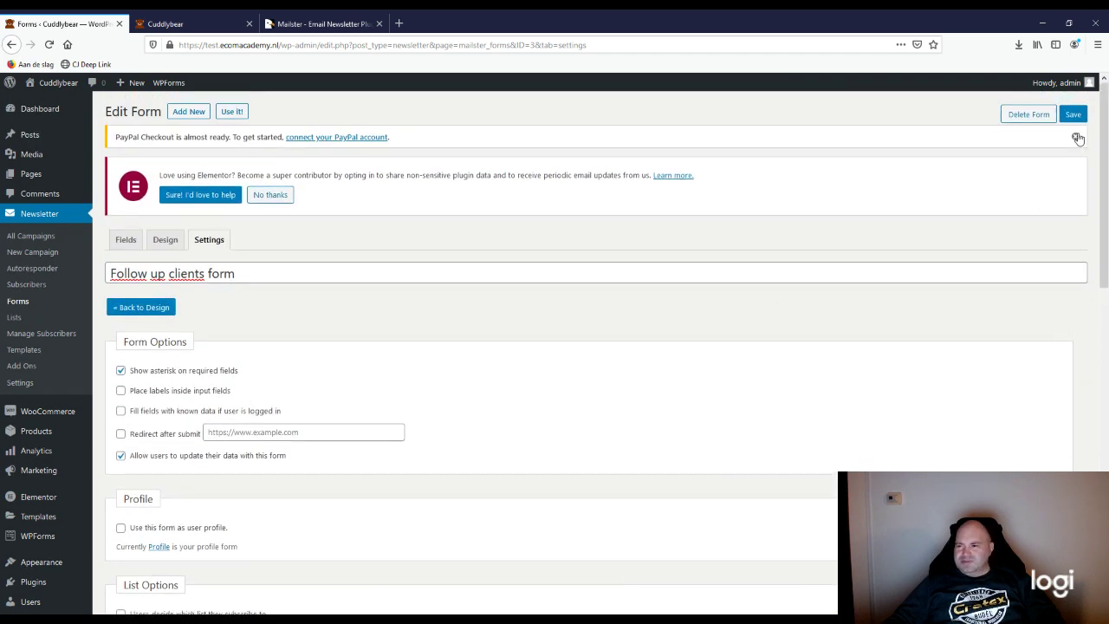
{"action": "left_click", "coordinate": [1073, 113]}
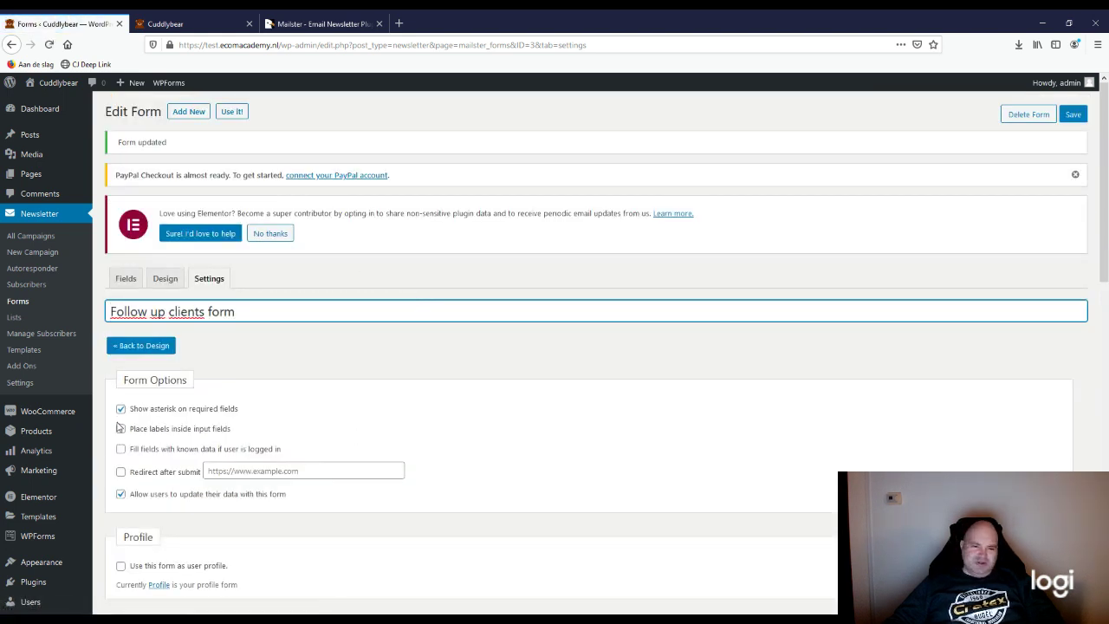
Step: Show the form's design preview and browse the colour options for its fields
{"action": "scroll", "coordinate": [119, 427], "scroll_direction": "down", "scroll_amount": 3}
{"action": "scroll", "coordinate": [134, 454], "scroll_direction": "up", "scroll_amount": 3}
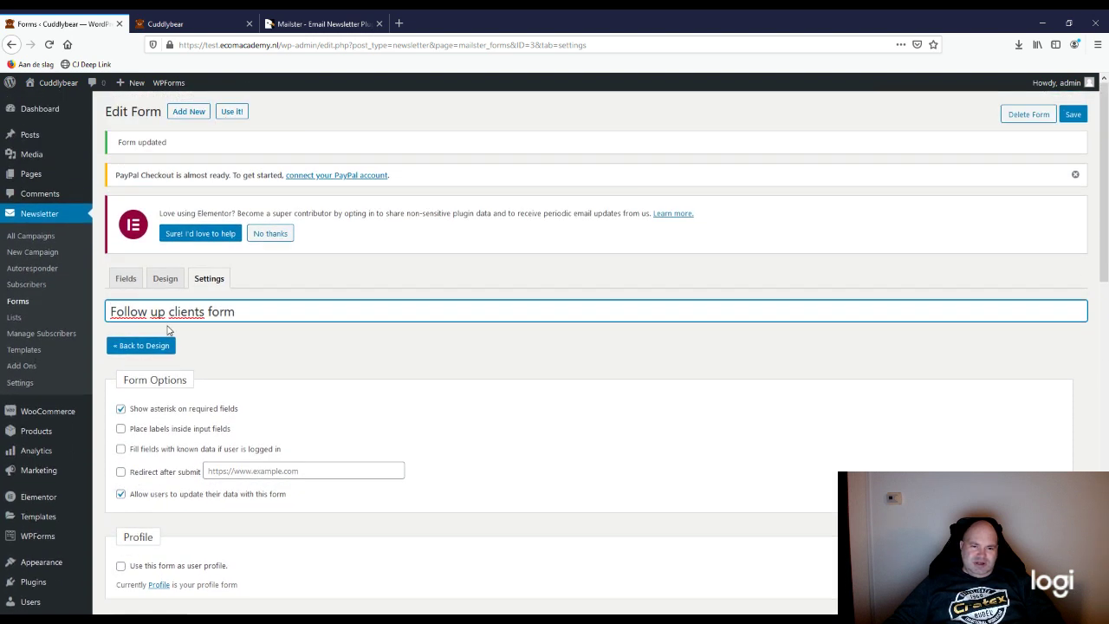
{"action": "left_click", "coordinate": [163, 278]}
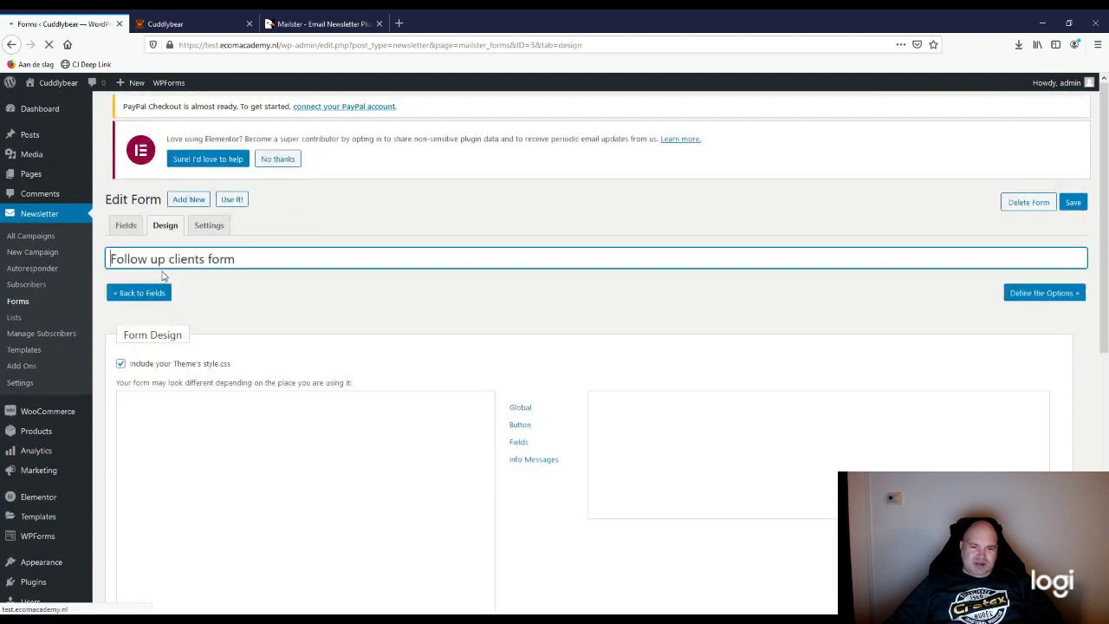
{"action": "scroll", "coordinate": [548, 514], "scroll_direction": "down", "scroll_amount": 3}
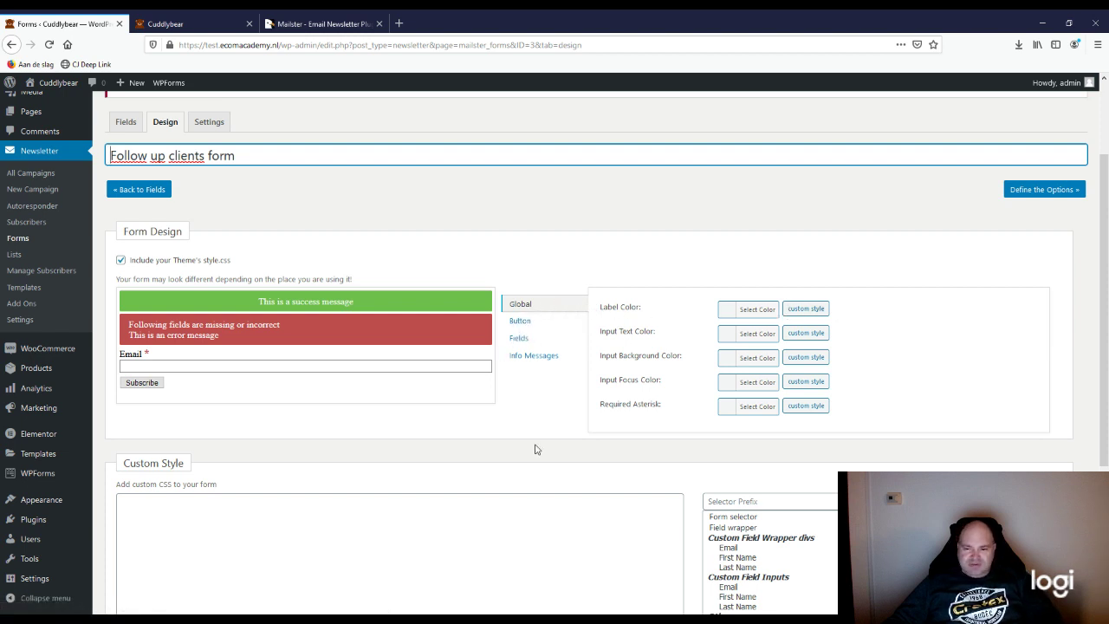
{"action": "scroll", "coordinate": [535, 447], "scroll_direction": "down", "scroll_amount": 1}
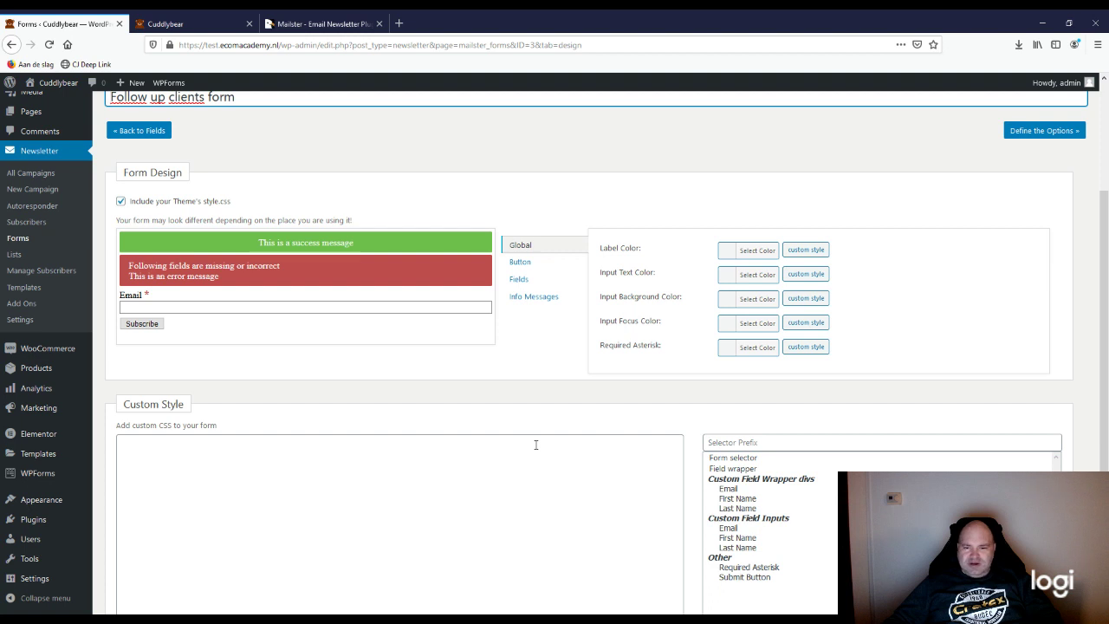
{"action": "scroll", "coordinate": [539, 438], "scroll_direction": "up", "scroll_amount": 1}
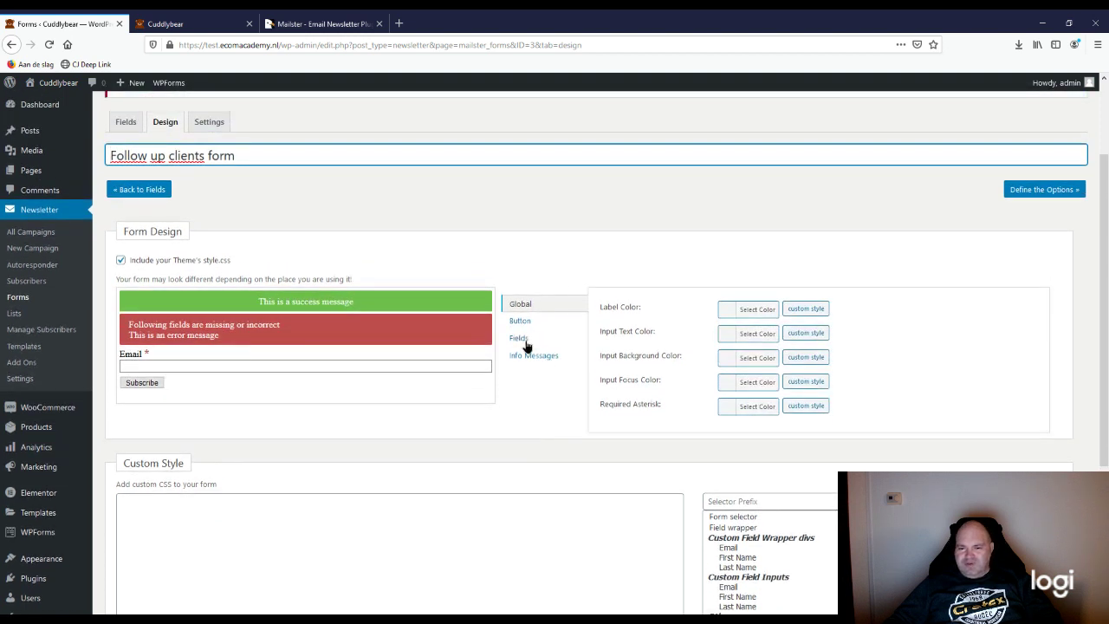
{"action": "left_click", "coordinate": [520, 339]}
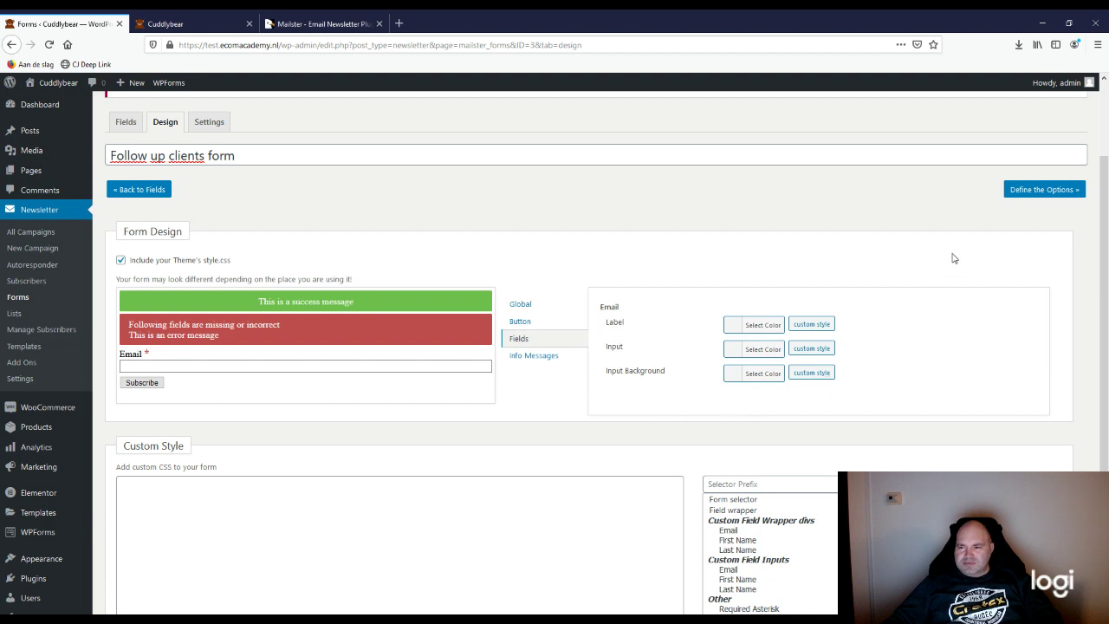
{"action": "left_click", "coordinate": [1013, 194]}
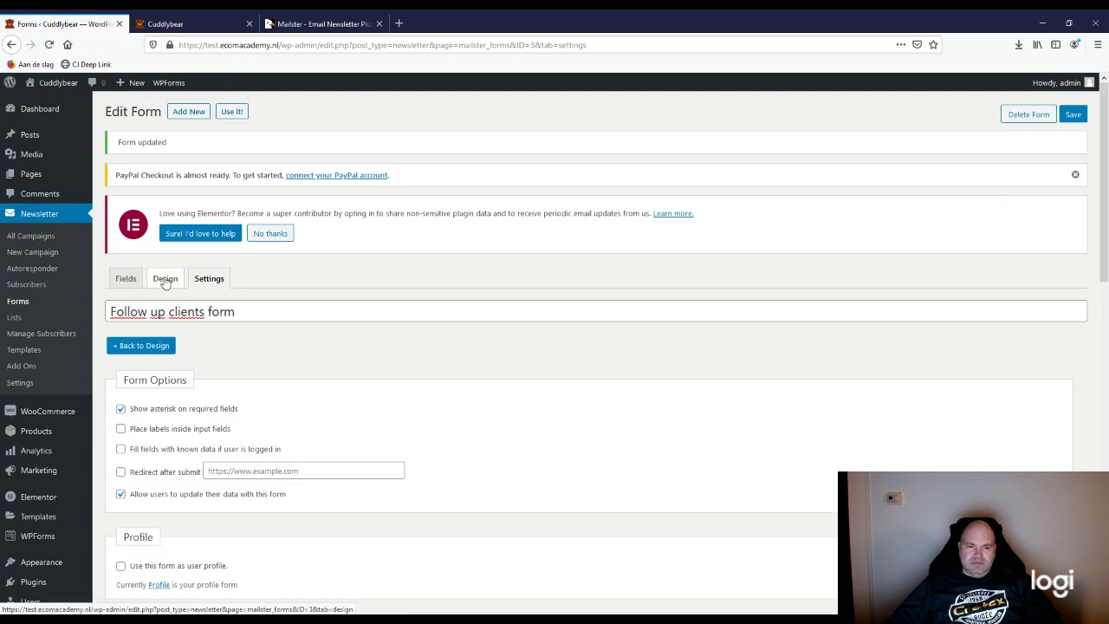
{"action": "left_click", "coordinate": [163, 279]}
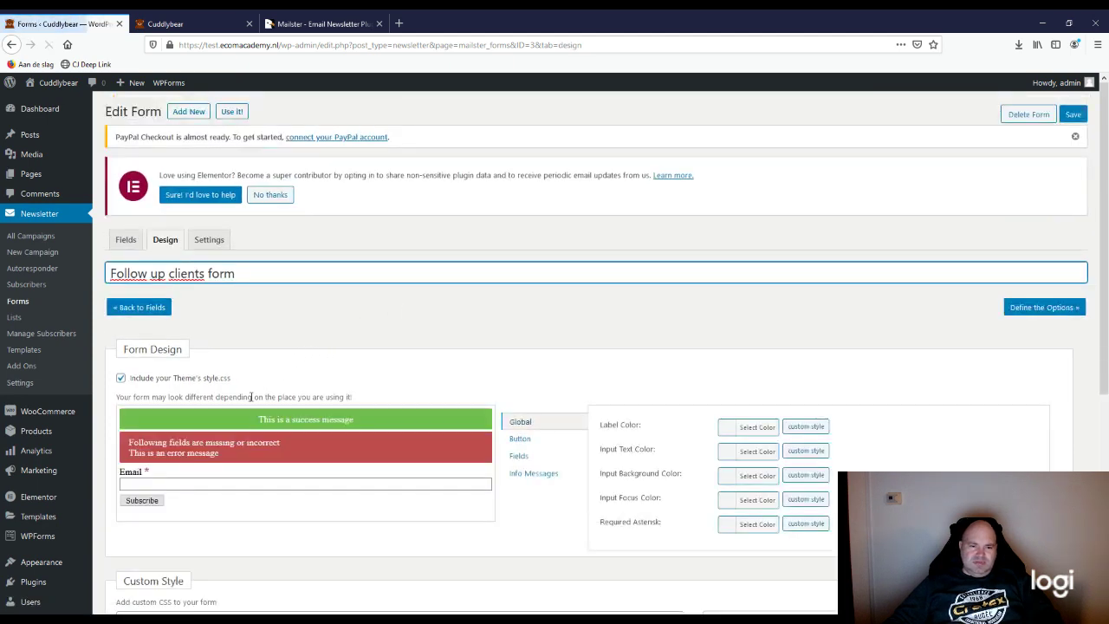
{"action": "scroll", "coordinate": [238, 367], "scroll_direction": "down", "scroll_amount": 1}
Step: Add First Name and Last Name fields above Email, then select the Subscribe button label
{"action": "left_click", "coordinate": [149, 254]}
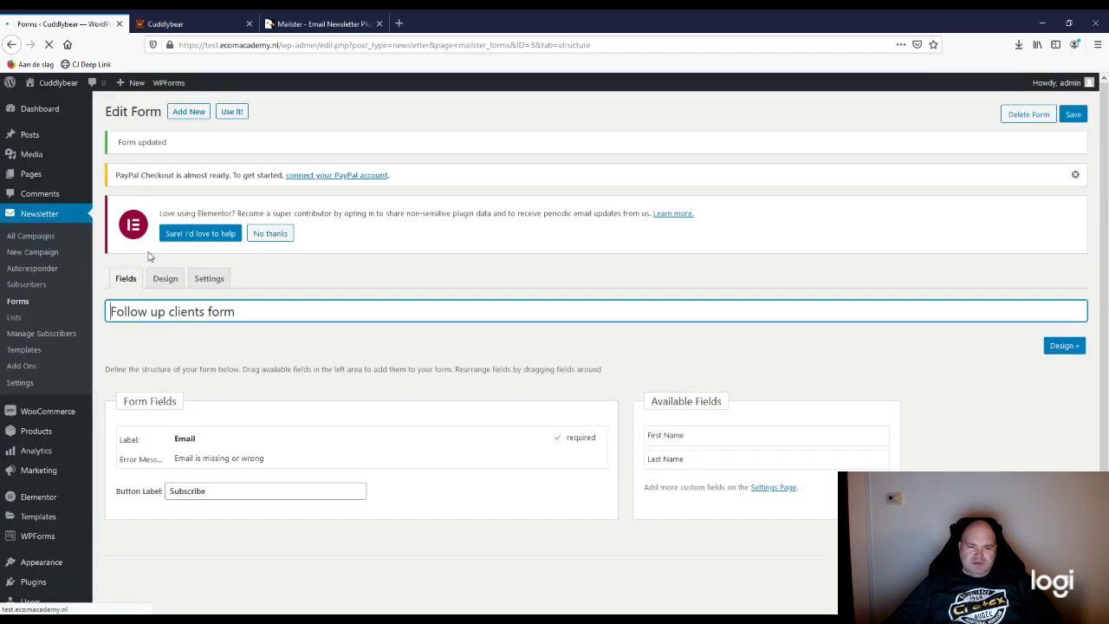
{"action": "scroll", "coordinate": [453, 572], "scroll_direction": "down", "scroll_amount": 1}
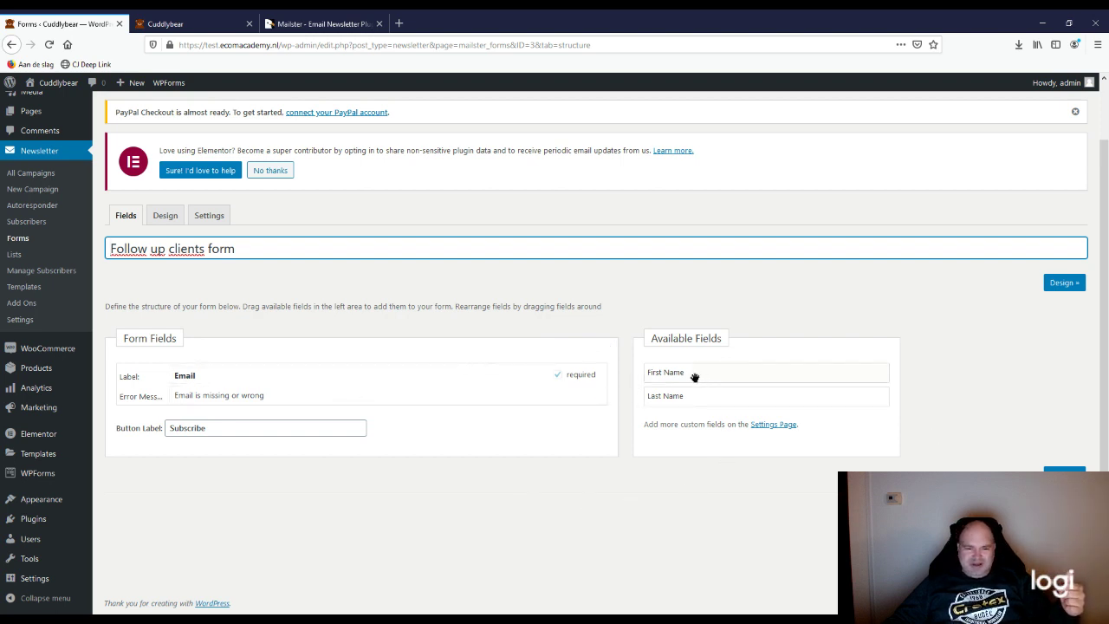
{"action": "left_click_drag", "start_coordinate": [694, 377], "coordinate": [154, 374]}
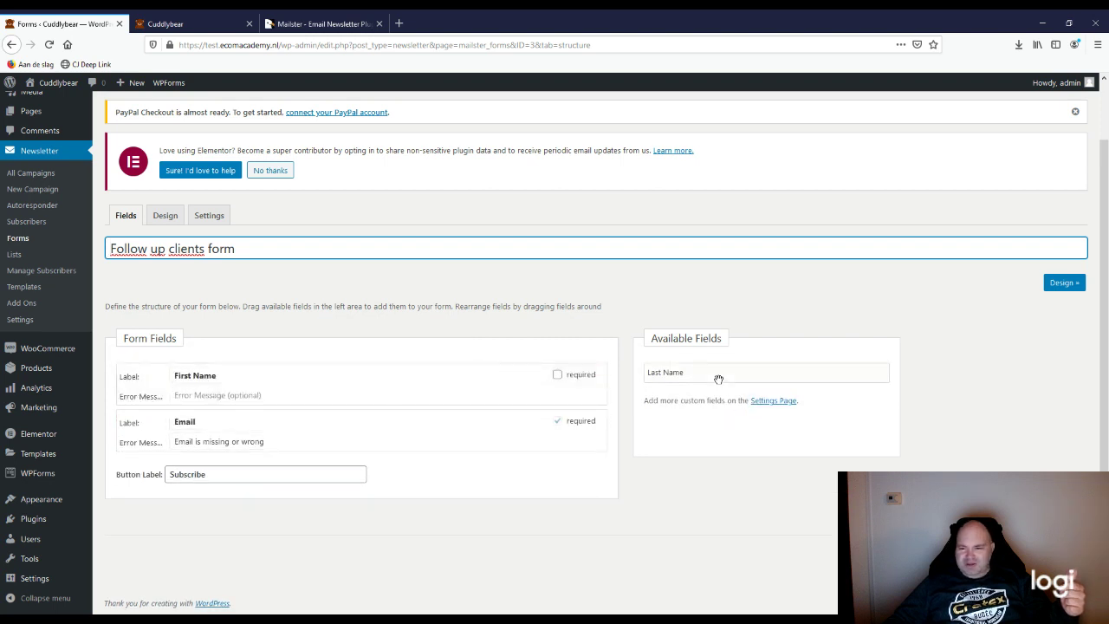
{"action": "left_click_drag", "start_coordinate": [719, 379], "coordinate": [192, 433]}
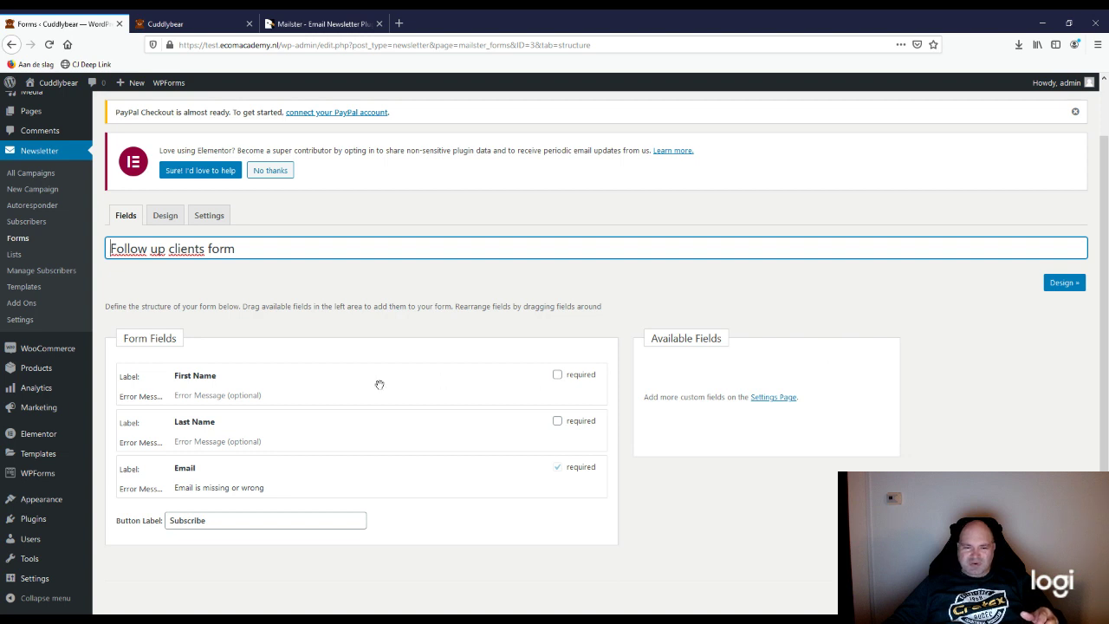
{"action": "scroll", "coordinate": [324, 534], "scroll_direction": "down", "scroll_amount": 1}
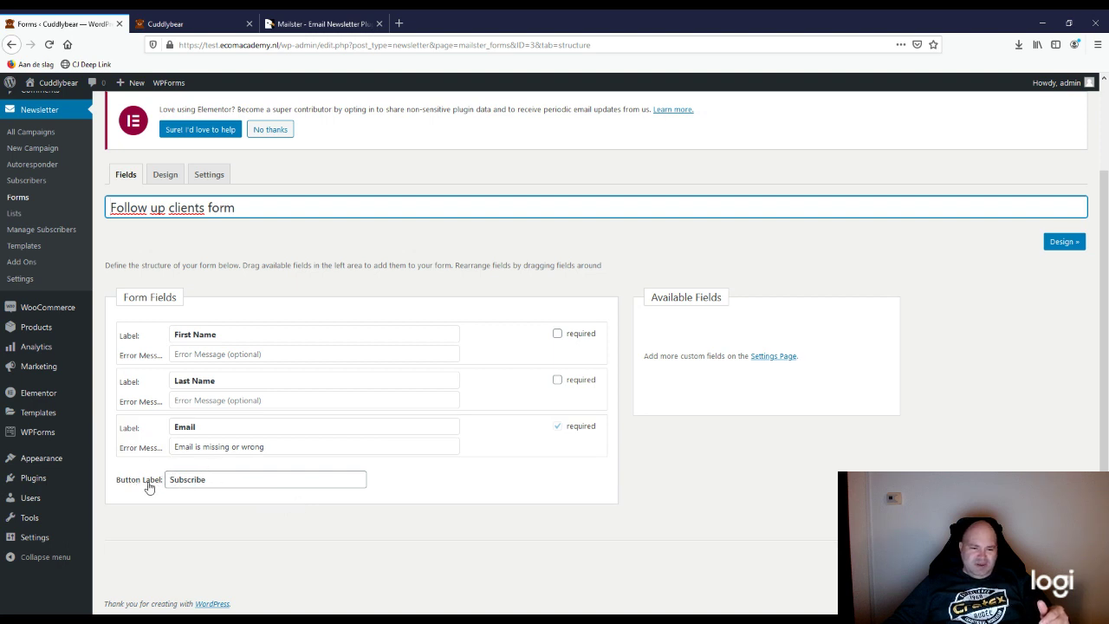
{"action": "double_click", "coordinate": [218, 479]}
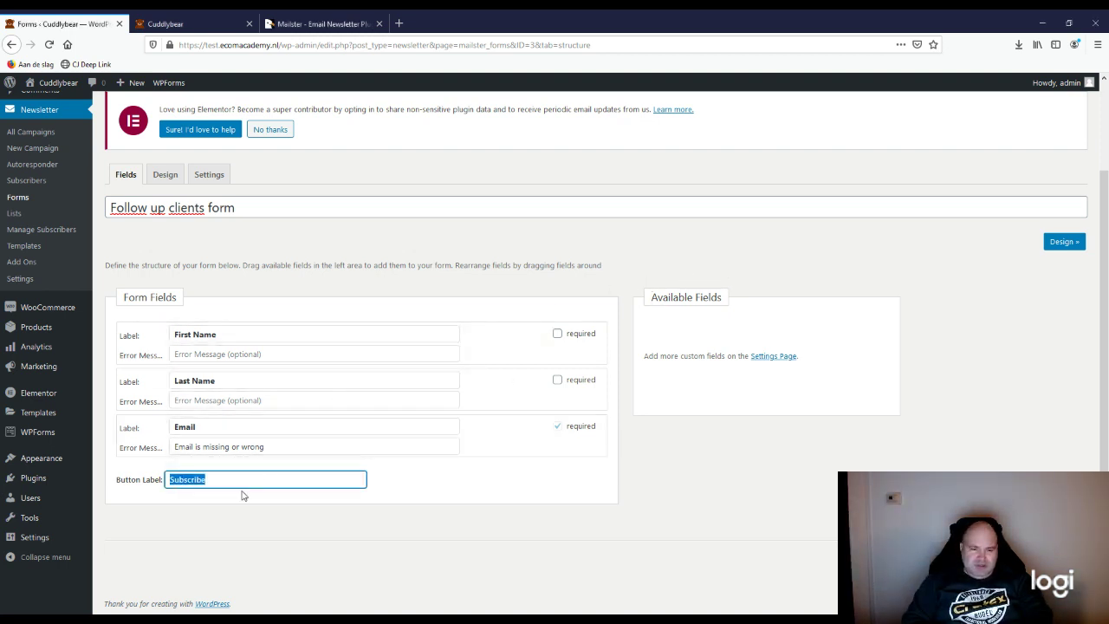
Step: Relabel the submit button 'Send me more information', staying on the page to keep the edit
{"action": "type", "text": "Wen"}
{"action": "key", "text": "ctrl+z"}
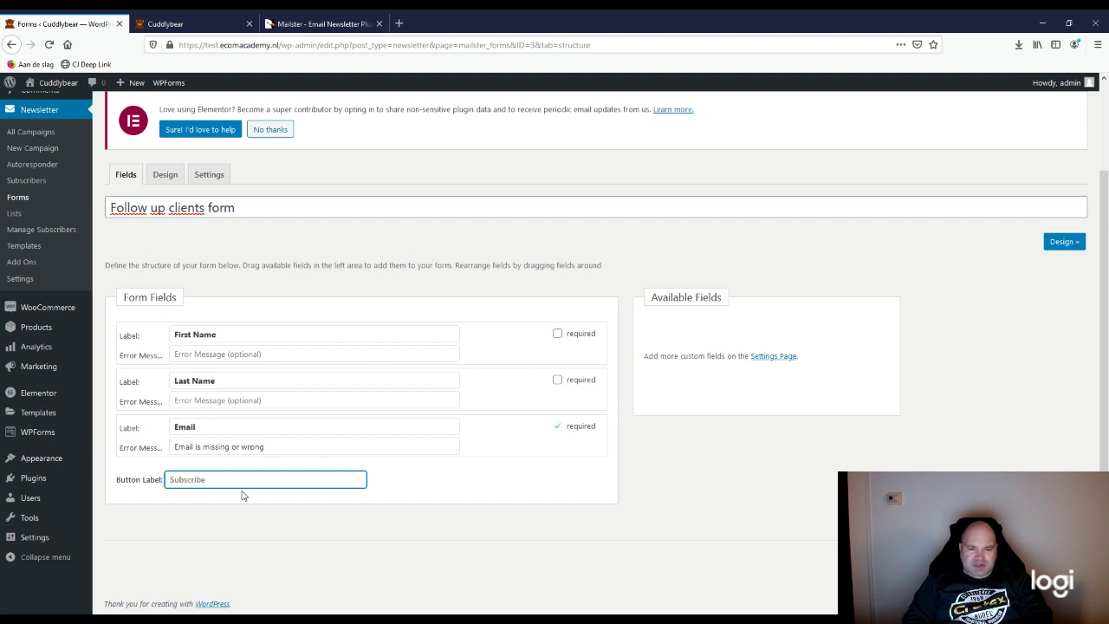
{"action": "type", "text": "Send me"}
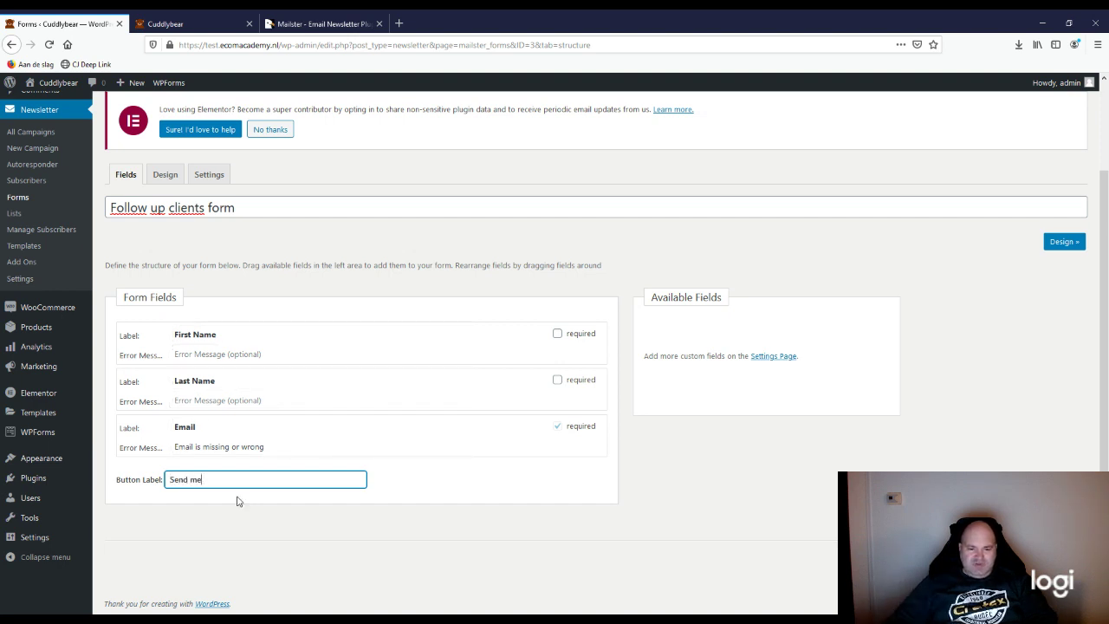
{"action": "type", "text": " more information"}
{"action": "left_click", "coordinate": [471, 494]}
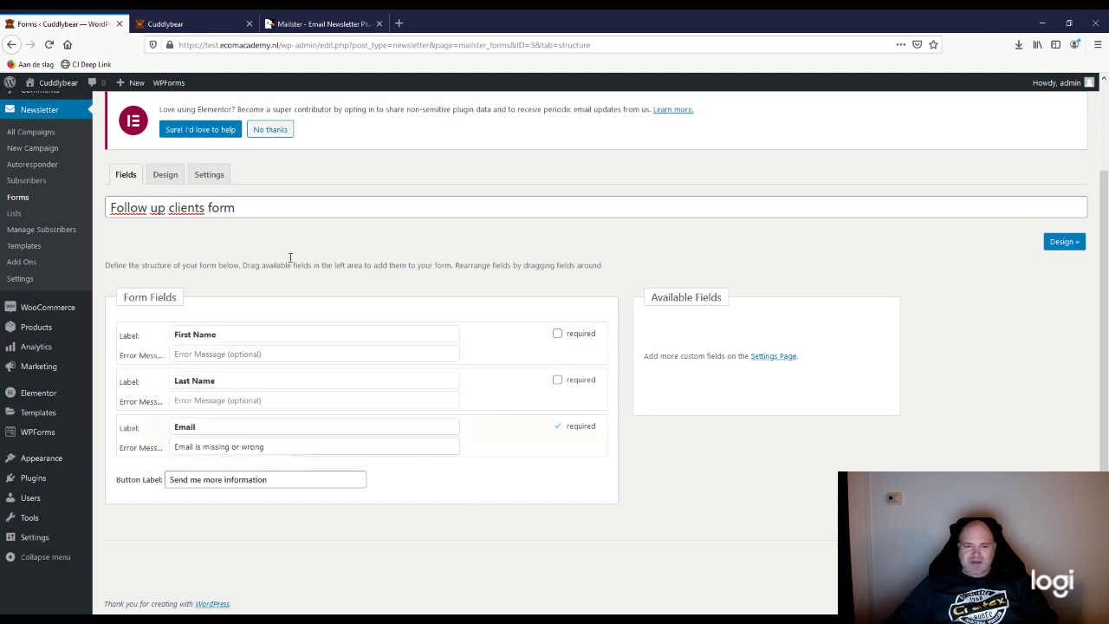
{"action": "left_click", "coordinate": [162, 175]}
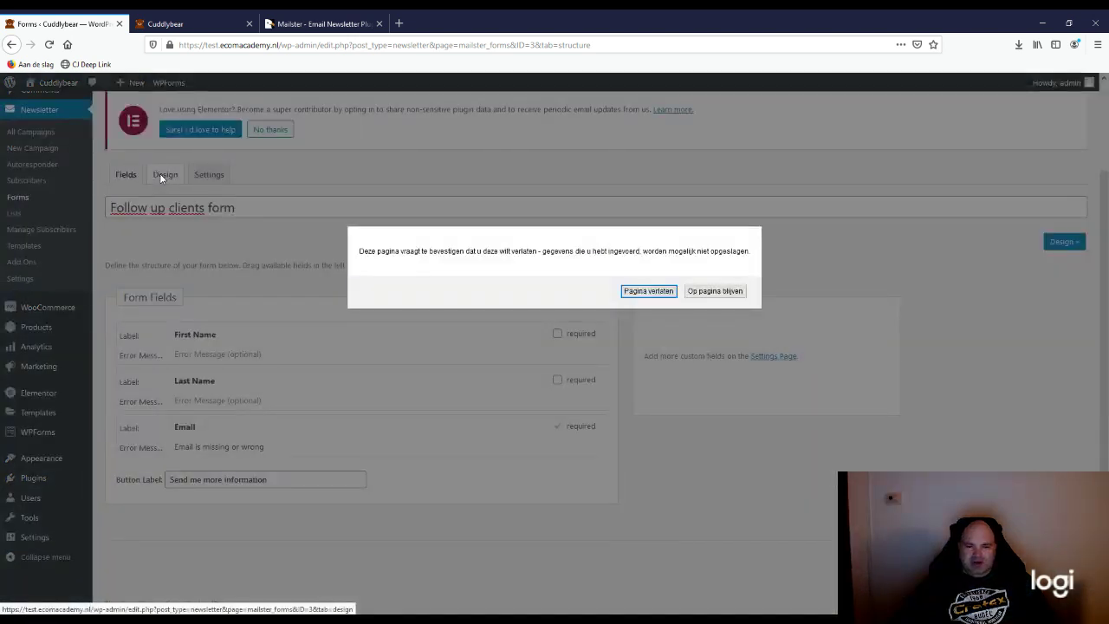
{"action": "left_click", "coordinate": [721, 291]}
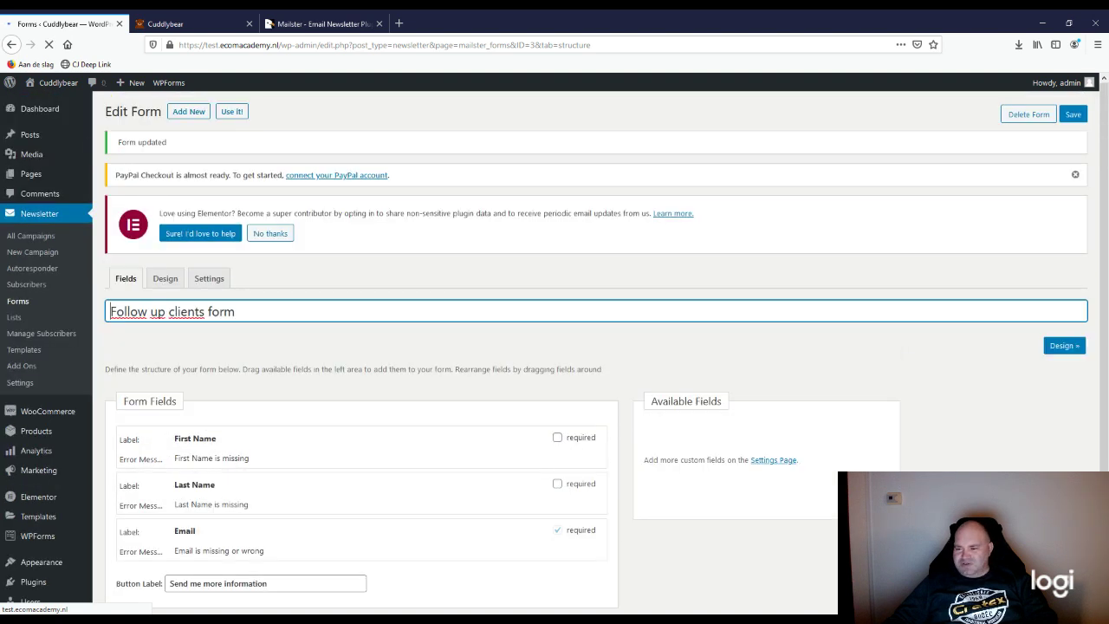
{"action": "left_click", "coordinate": [159, 280]}
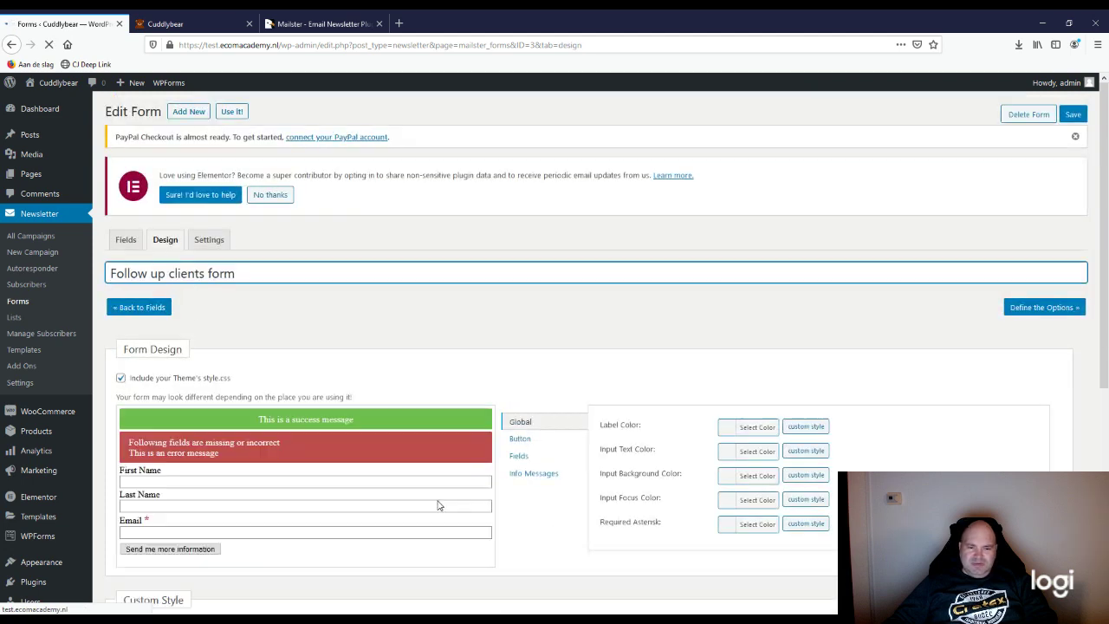
Step: Browse the Button, Fields, Info Messages and Global colour panels, ending on the Button colours
{"action": "scroll", "coordinate": [439, 501], "scroll_direction": "down", "scroll_amount": 2}
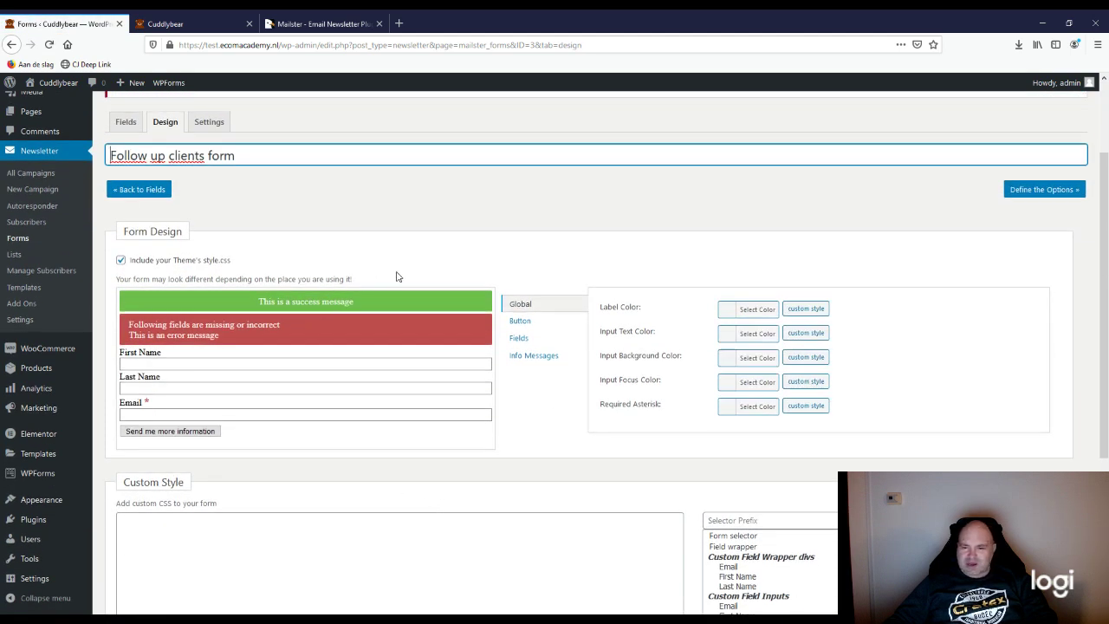
{"action": "left_click", "coordinate": [523, 323]}
{"action": "left_click", "coordinate": [513, 339]}
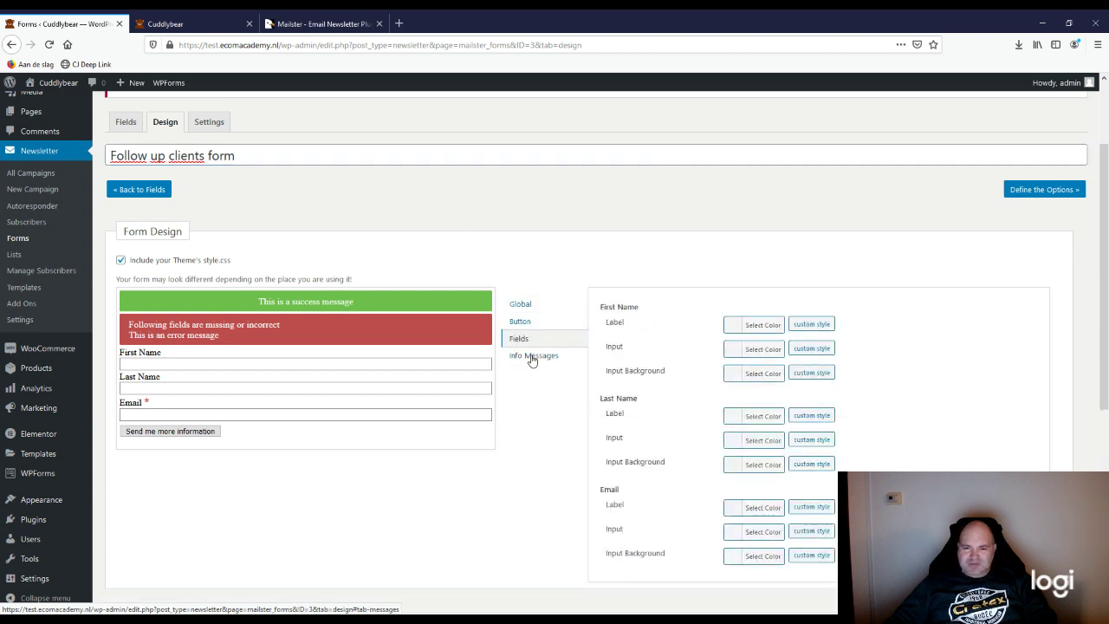
{"action": "left_click", "coordinate": [528, 357]}
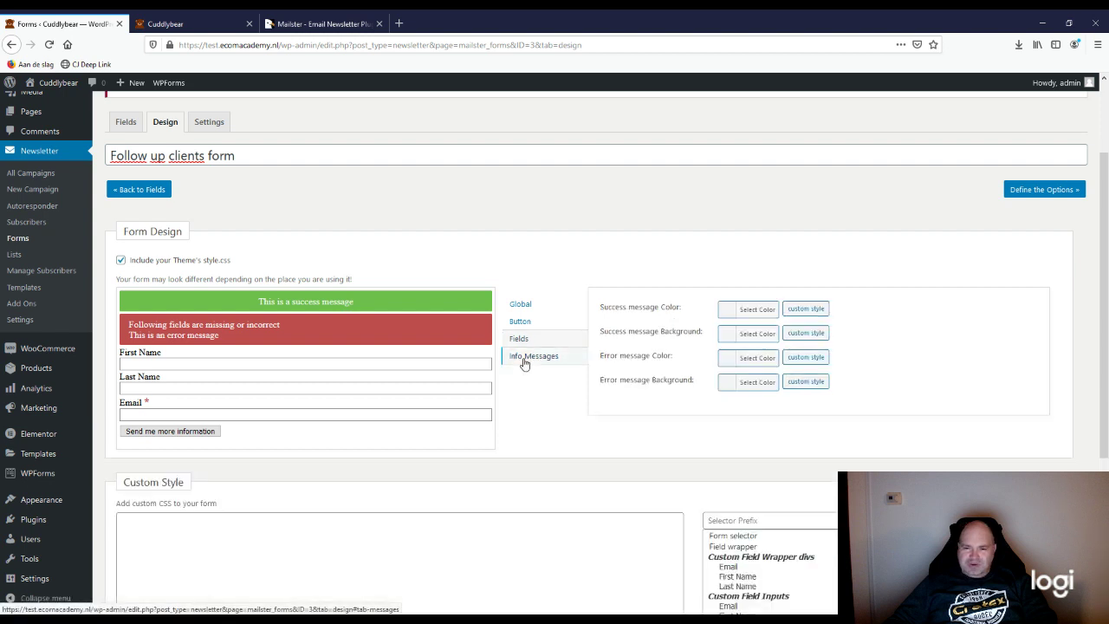
{"action": "left_click", "coordinate": [521, 307]}
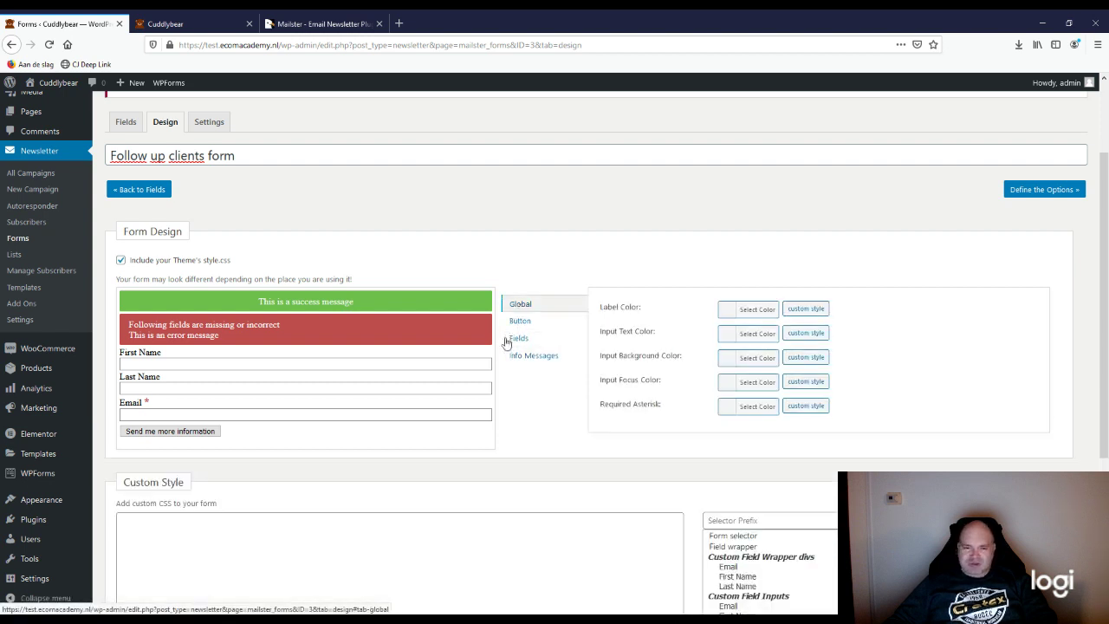
{"action": "left_click", "coordinate": [758, 313]}
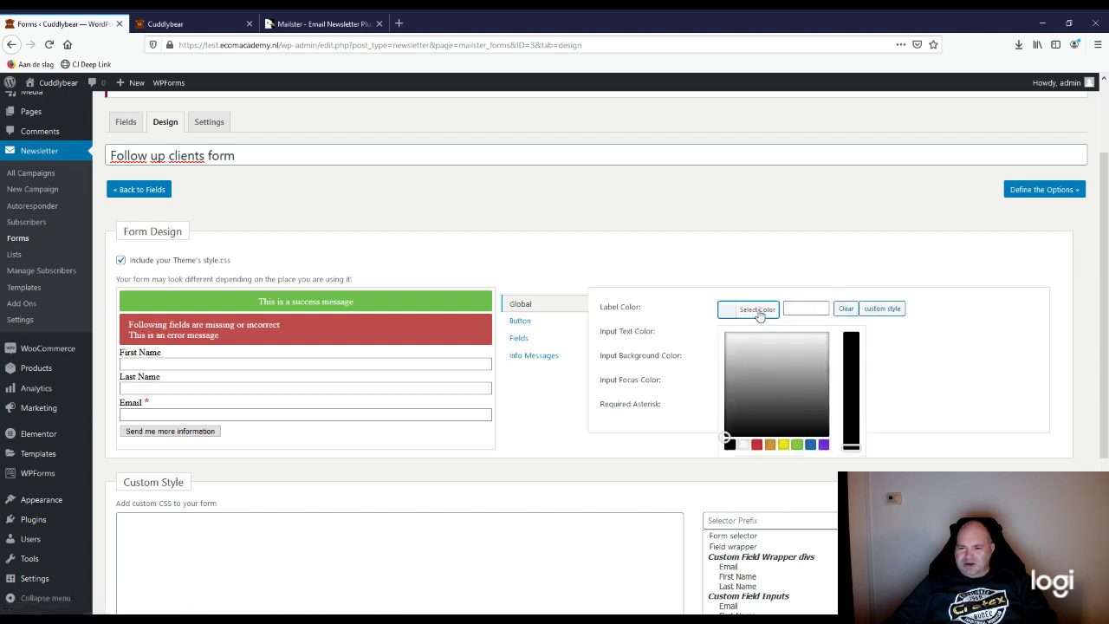
{"action": "left_click", "coordinate": [694, 282]}
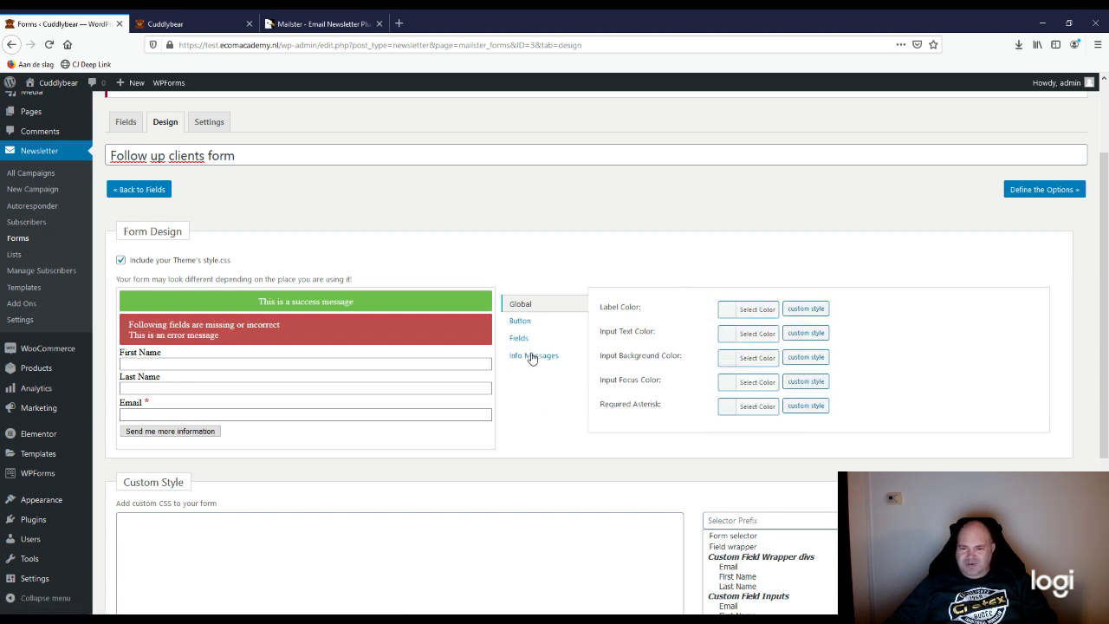
{"action": "left_click", "coordinate": [520, 323]}
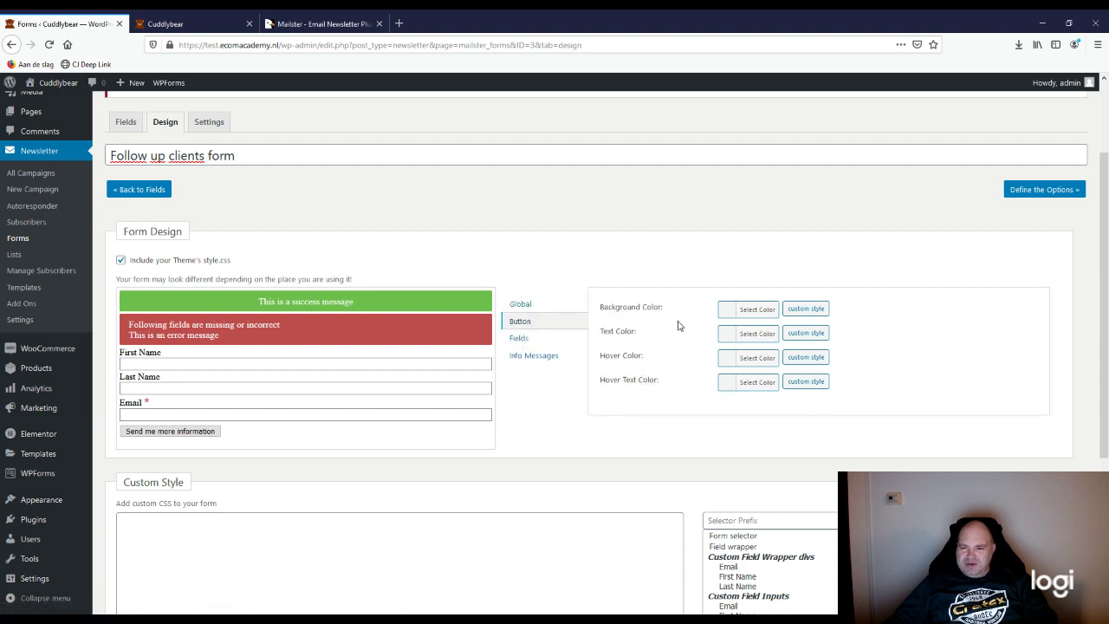
Step: Try several swatches, then set the submit button's background to light grey #d3d3d3
{"action": "left_click", "coordinate": [728, 314]}
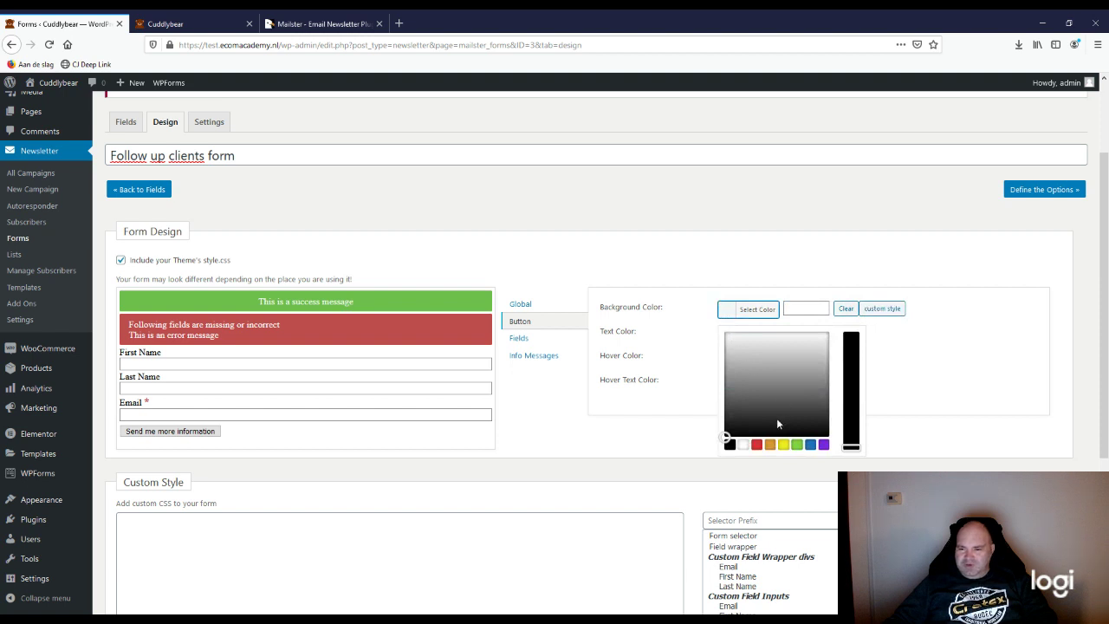
{"action": "left_click", "coordinate": [789, 418]}
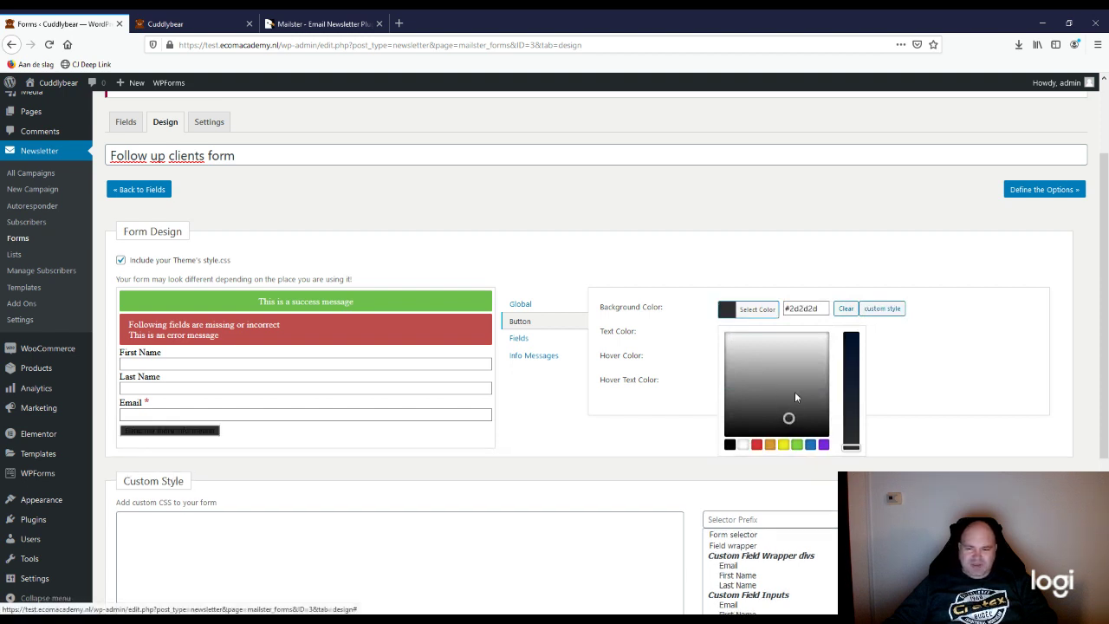
{"action": "left_click", "coordinate": [789, 362]}
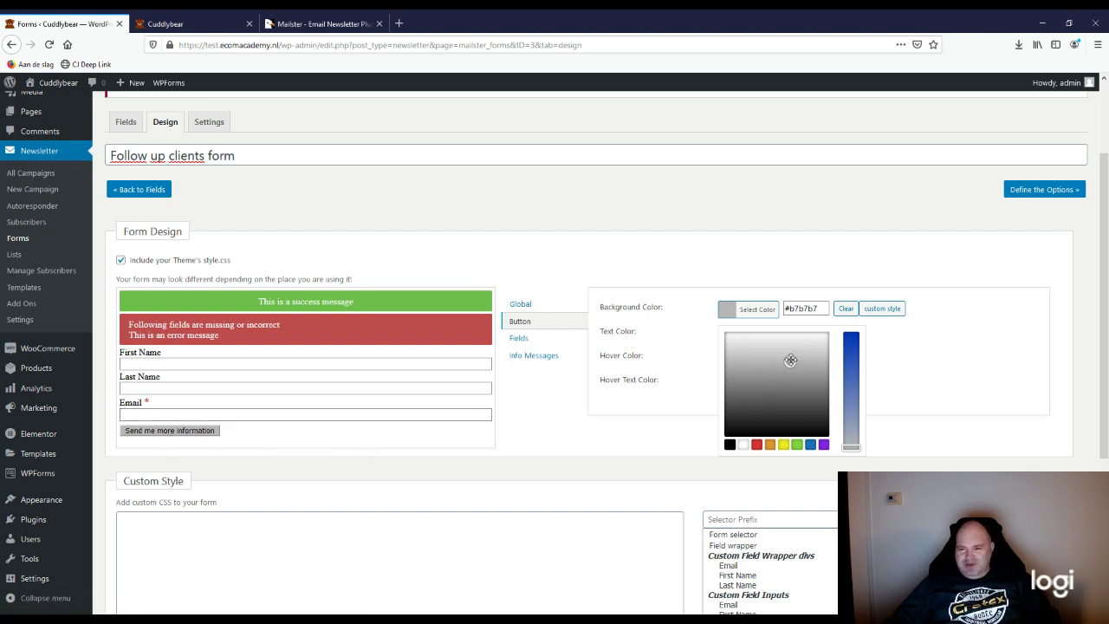
{"action": "mouse_move", "coordinate": [790, 360]}
{"action": "left_mouse_down"}
{"action": "mouse_move", "coordinate": [797, 344]}
{"action": "mouse_move", "coordinate": [736, 341]}
{"action": "mouse_move", "coordinate": [765, 401]}
{"action": "mouse_move", "coordinate": [821, 427]}
{"action": "mouse_move", "coordinate": [807, 378]}
{"action": "mouse_move", "coordinate": [790, 372]}
{"action": "mouse_move", "coordinate": [798, 391]}
{"action": "mouse_move", "coordinate": [797, 364]}
{"action": "mouse_move", "coordinate": [766, 336]}
{"action": "mouse_move", "coordinate": [732, 343]}
{"action": "mouse_move", "coordinate": [815, 347]}
{"action": "mouse_move", "coordinate": [745, 342]}
{"action": "mouse_move", "coordinate": [763, 376]}
{"action": "mouse_move", "coordinate": [756, 411]}
{"action": "mouse_move", "coordinate": [761, 351]}
{"action": "left_mouse_up"}
{"action": "left_click", "coordinate": [810, 444]}
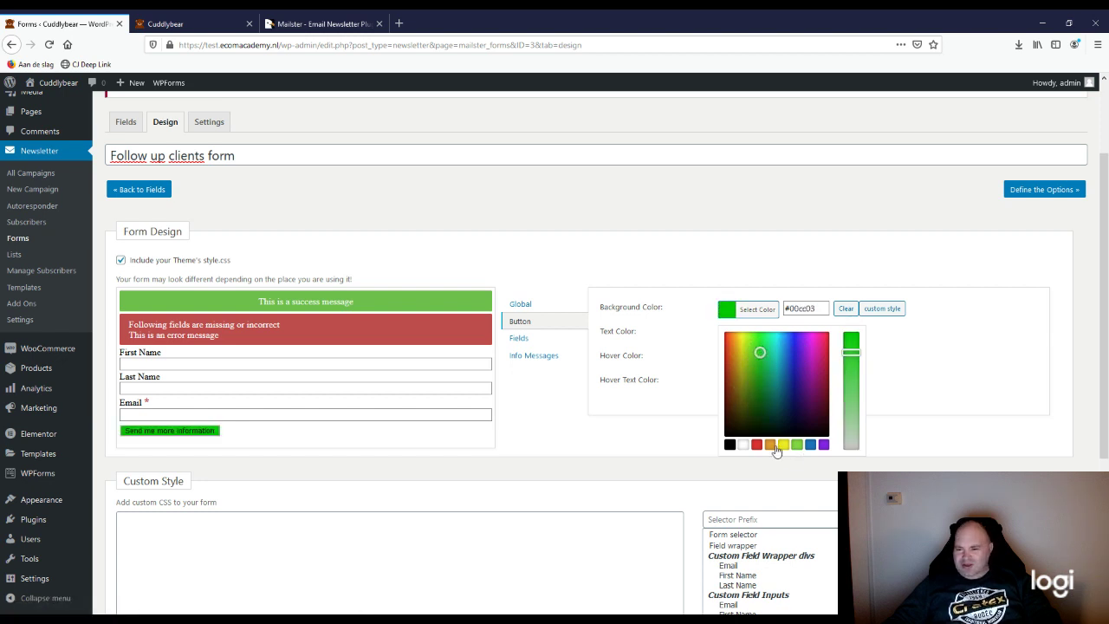
{"action": "left_click", "coordinate": [730, 443]}
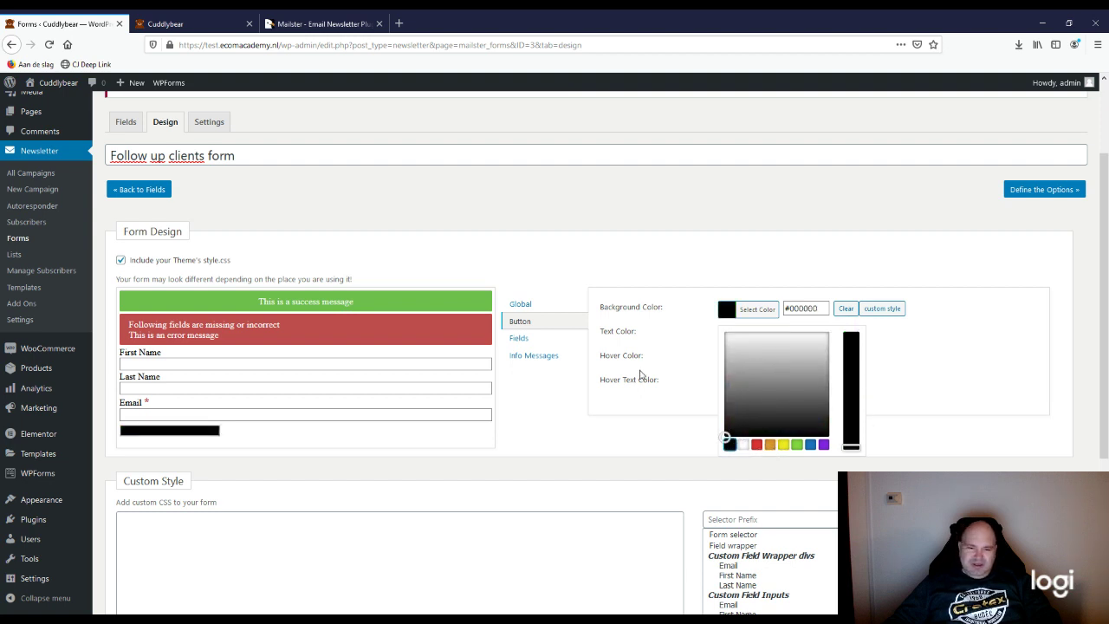
{"action": "left_click", "coordinate": [776, 352]}
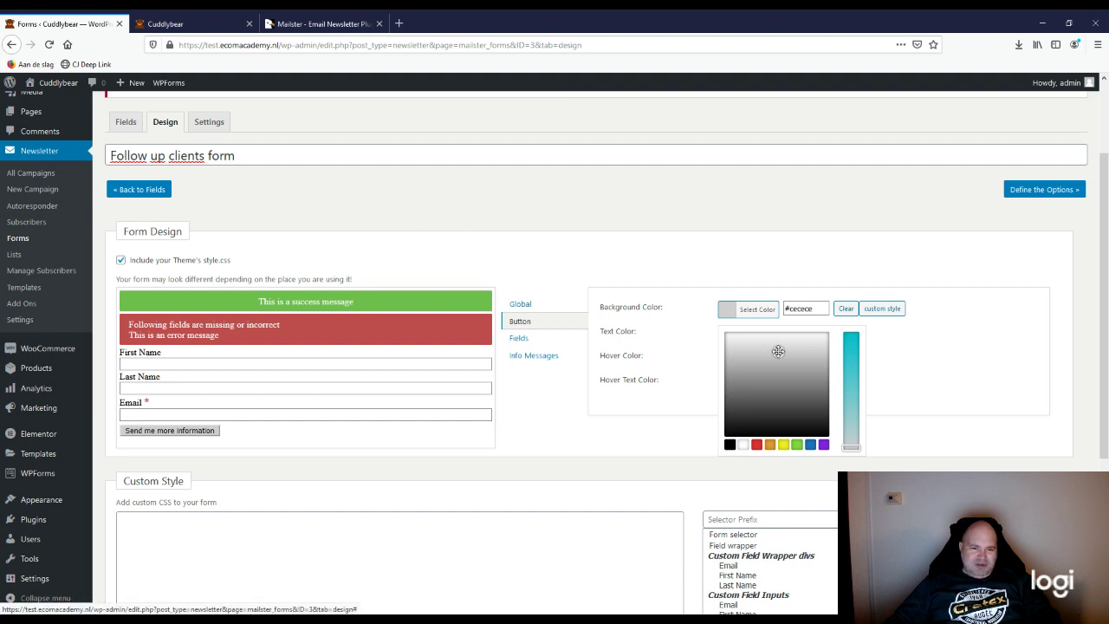
{"action": "mouse_move", "coordinate": [781, 351]}
{"action": "left_mouse_down"}
{"action": "mouse_move", "coordinate": [792, 347]}
{"action": "mouse_move", "coordinate": [789, 369]}
{"action": "mouse_move", "coordinate": [789, 350]}
{"action": "mouse_move", "coordinate": [769, 348]}
{"action": "left_mouse_up"}
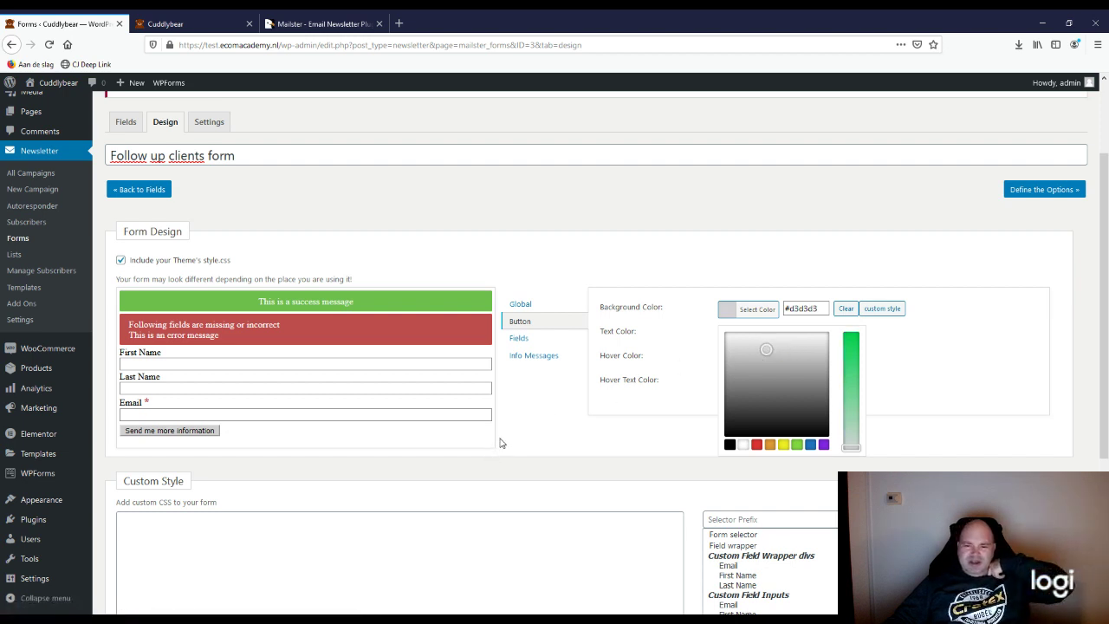
{"action": "left_click", "coordinate": [801, 309]}
{"action": "key", "text": "ctrl+a"}
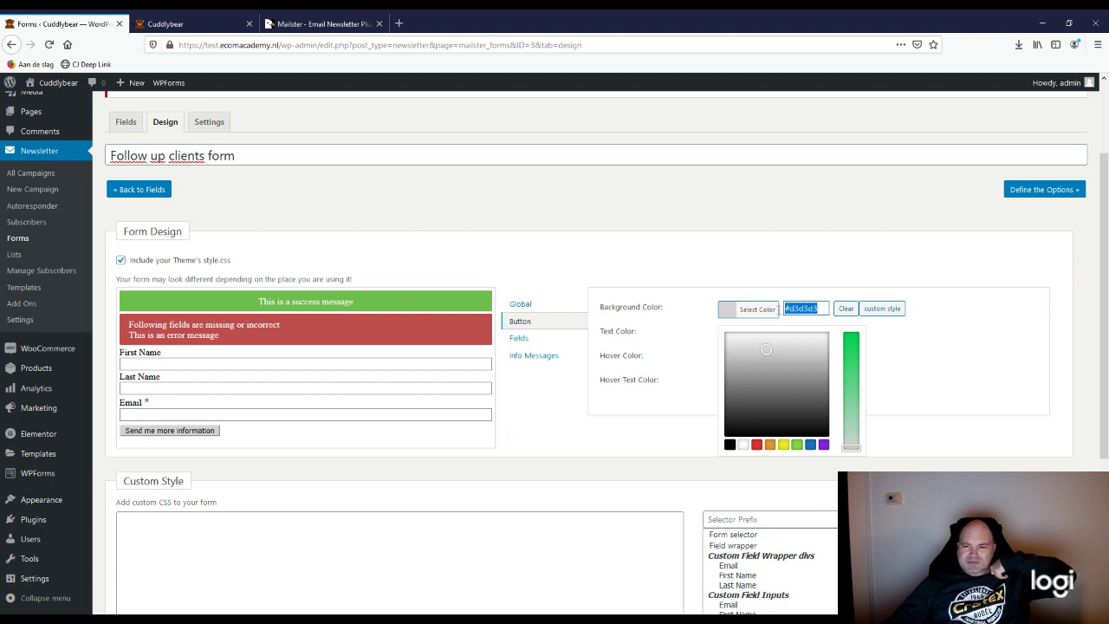
{"action": "left_click", "coordinate": [559, 403]}
Step: Review the per-field colour options and the submit button colours in the form design
{"action": "left_click", "coordinate": [520, 339]}
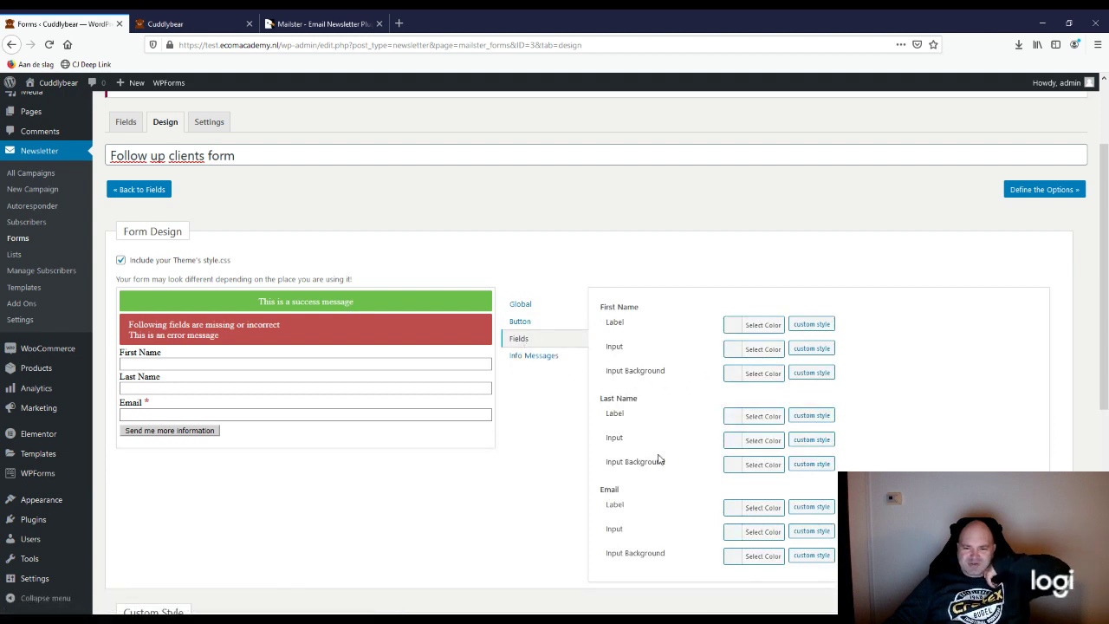
{"action": "left_click", "coordinate": [150, 356]}
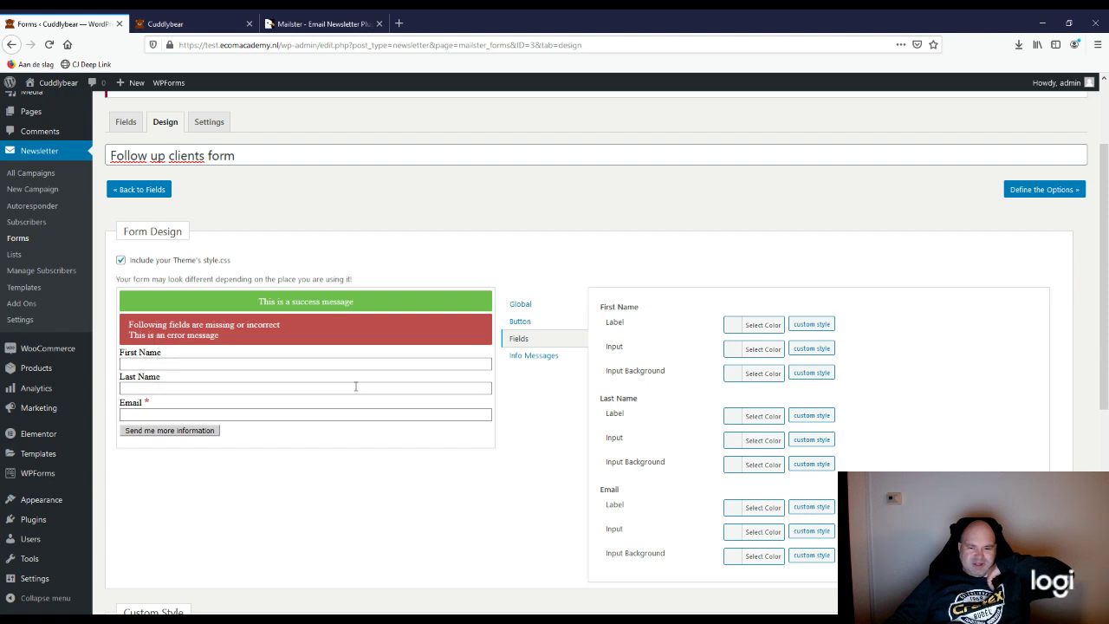
{"action": "left_click", "coordinate": [520, 321]}
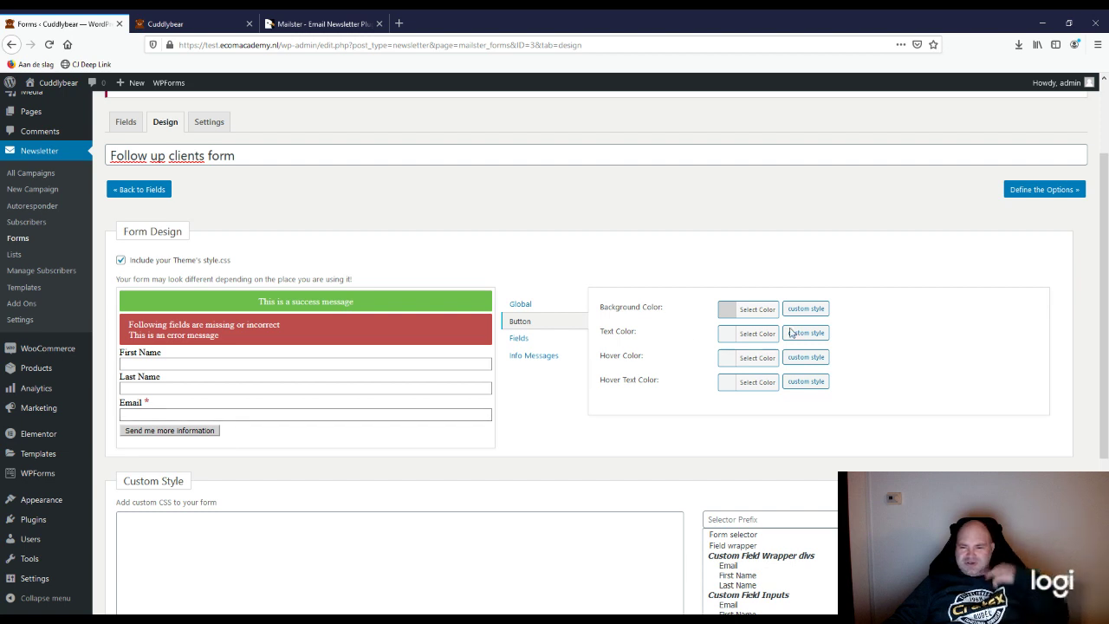
{"action": "scroll", "coordinate": [589, 346], "scroll_direction": "down", "scroll_amount": 3}
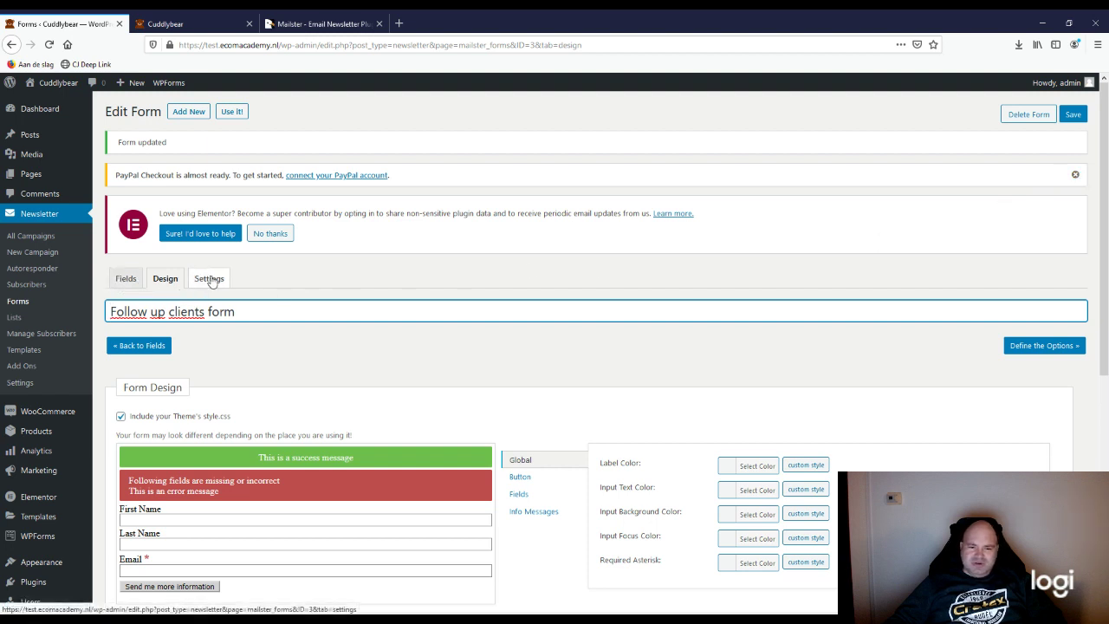
{"action": "scroll", "coordinate": [270, 382], "scroll_direction": "down", "scroll_amount": 3}
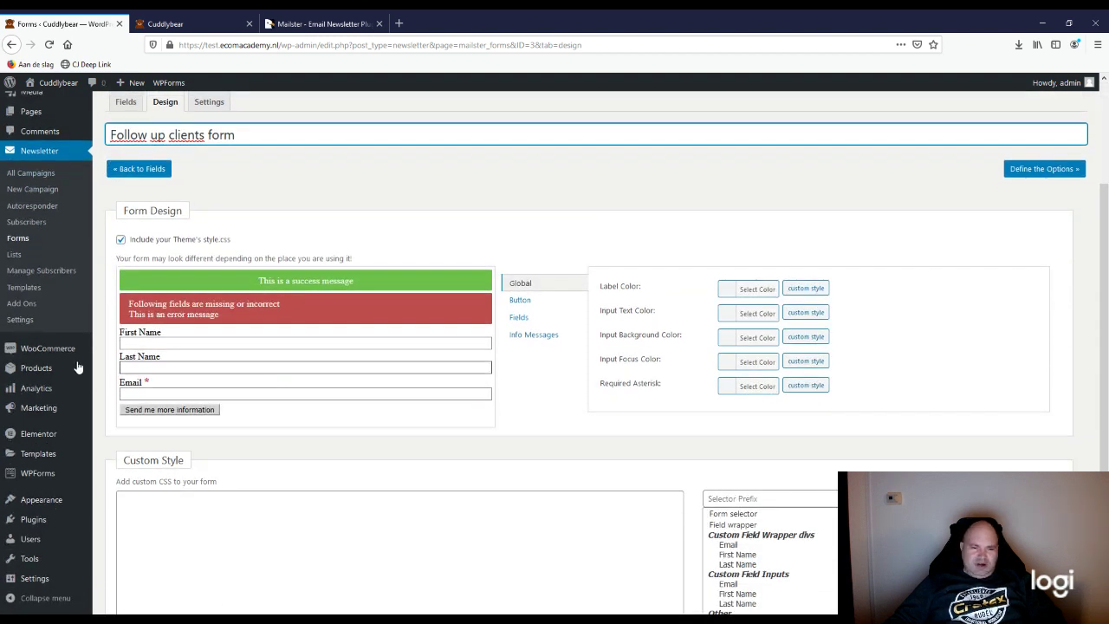
Step: Copy the Follow up clients form's shortcode [newsletter_signup_form id=3] from the Newsletter Forms list
{"action": "left_click", "coordinate": [24, 243]}
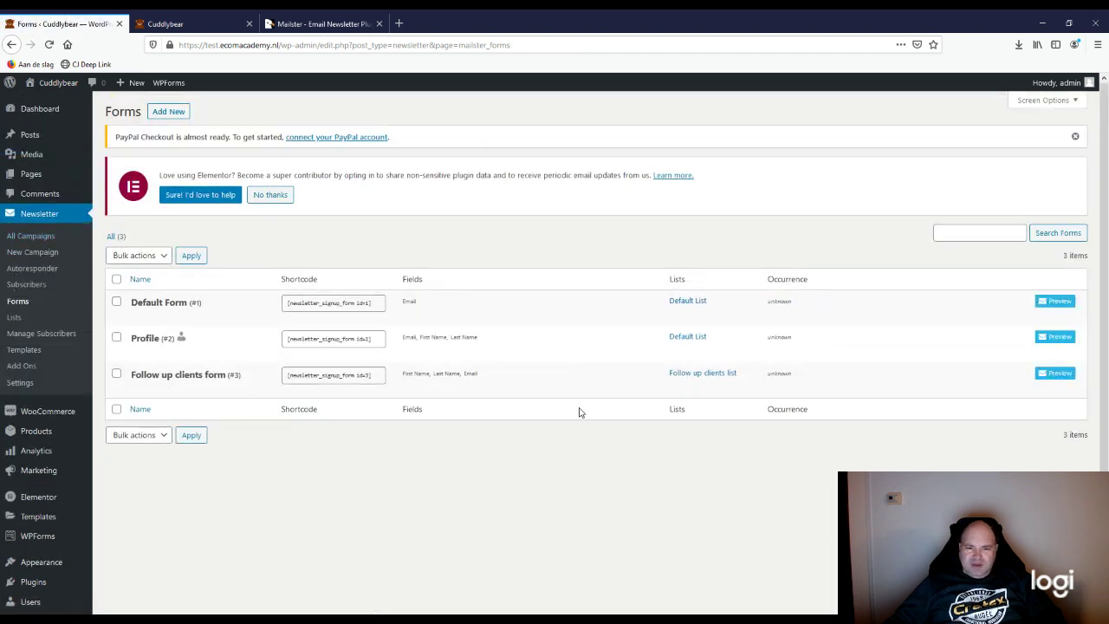
{"action": "mouse_move", "coordinate": [419, 393]}
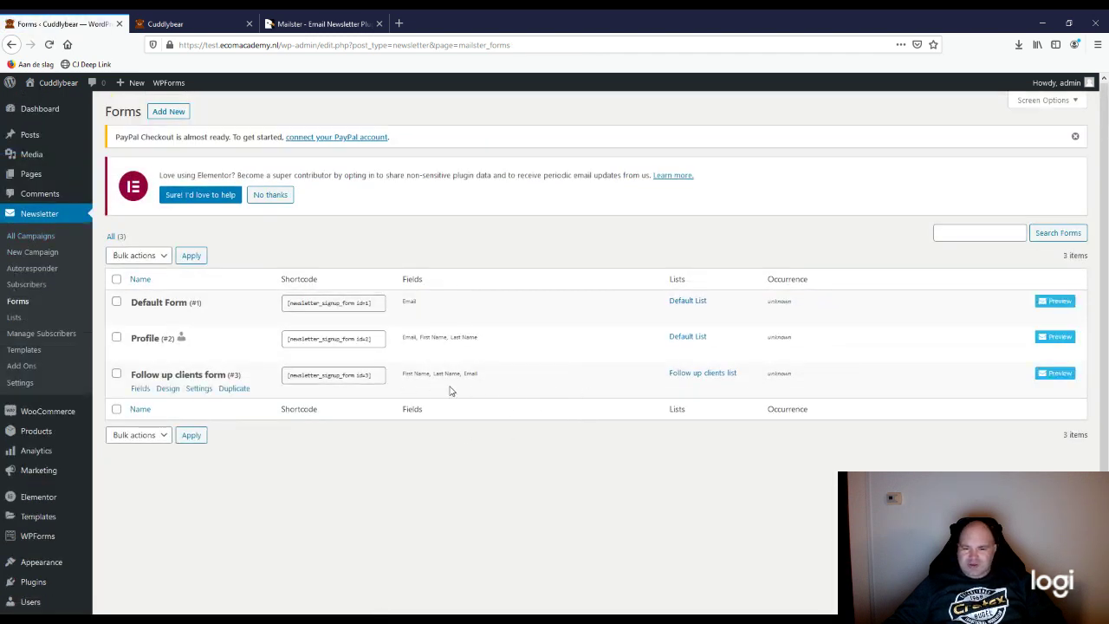
{"action": "left_click_drag", "start_coordinate": [377, 375], "coordinate": [298, 375]}
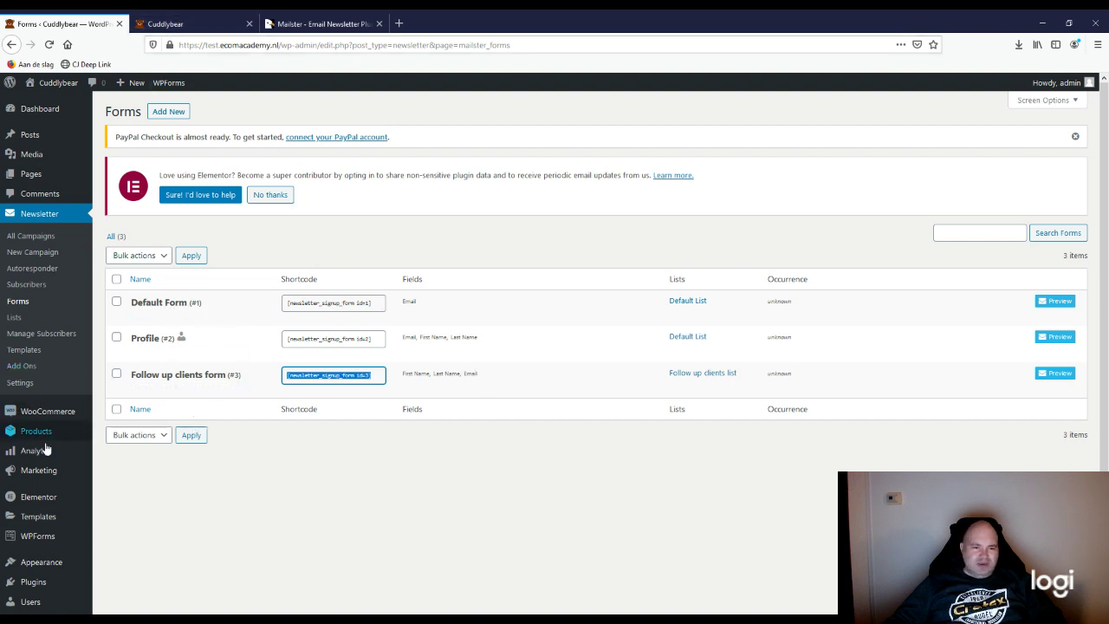
Step: Move through the admin sidebar to the Pages menu
{"action": "mouse_move", "coordinate": [63, 450]}
{"action": "scroll", "coordinate": [63, 449], "scroll_direction": "down", "scroll_amount": 1}
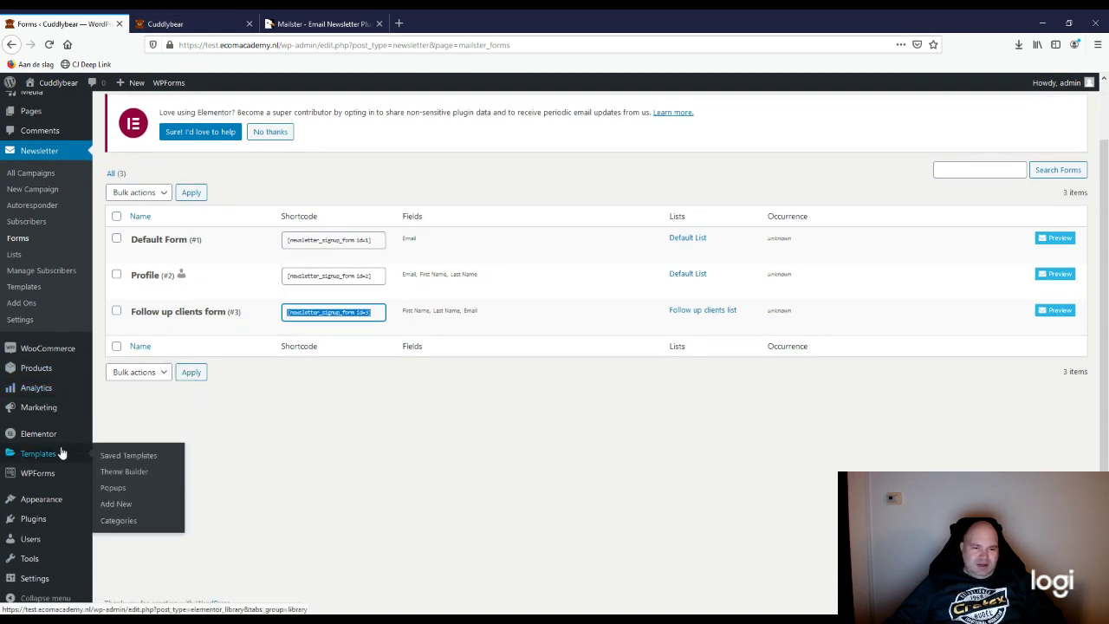
{"action": "mouse_move", "coordinate": [58, 497]}
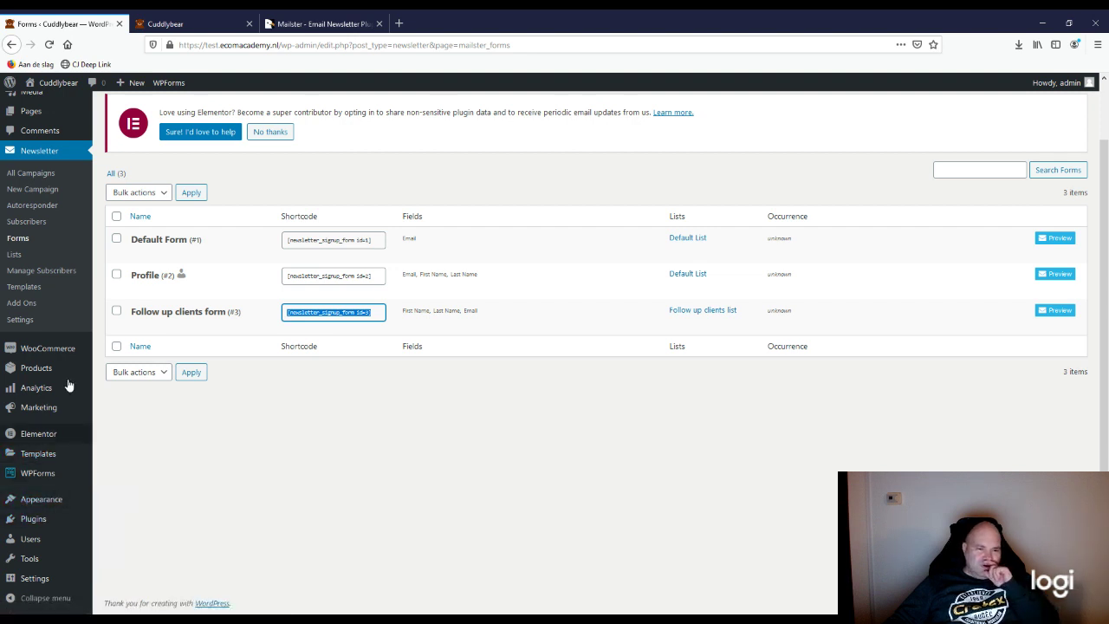
{"action": "scroll", "coordinate": [58, 289], "scroll_direction": "up", "scroll_amount": 1}
{"action": "scroll", "coordinate": [57, 289], "scroll_direction": "up", "scroll_amount": 1}
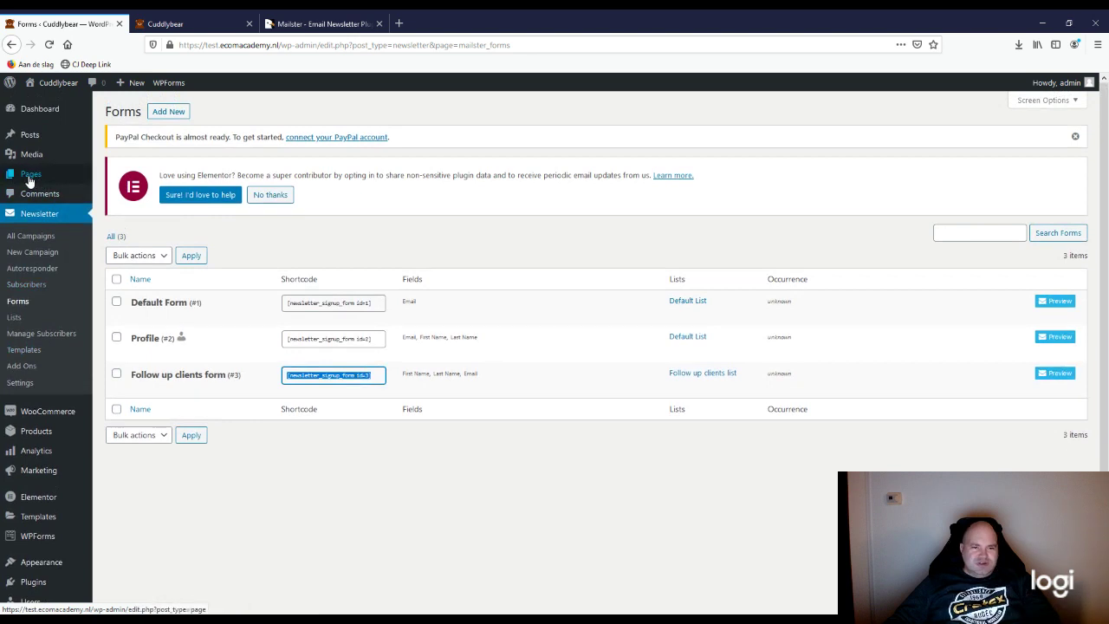
{"action": "mouse_move", "coordinate": [29, 180]}
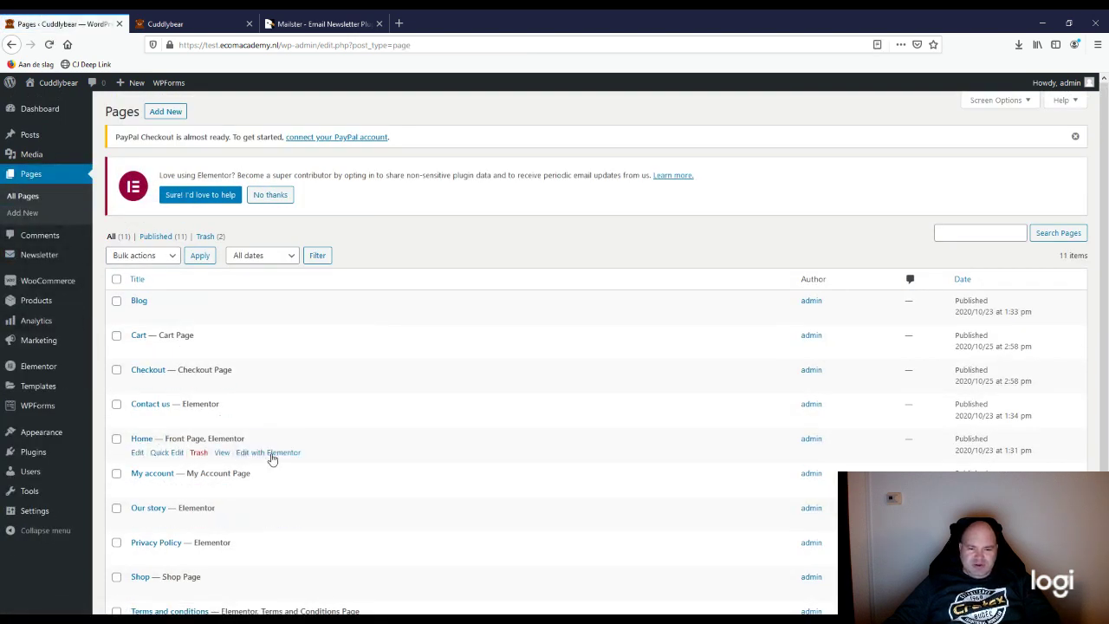
Step: Open the Home page with 'Edit with Elementor'
{"action": "left_click", "coordinate": [271, 455]}
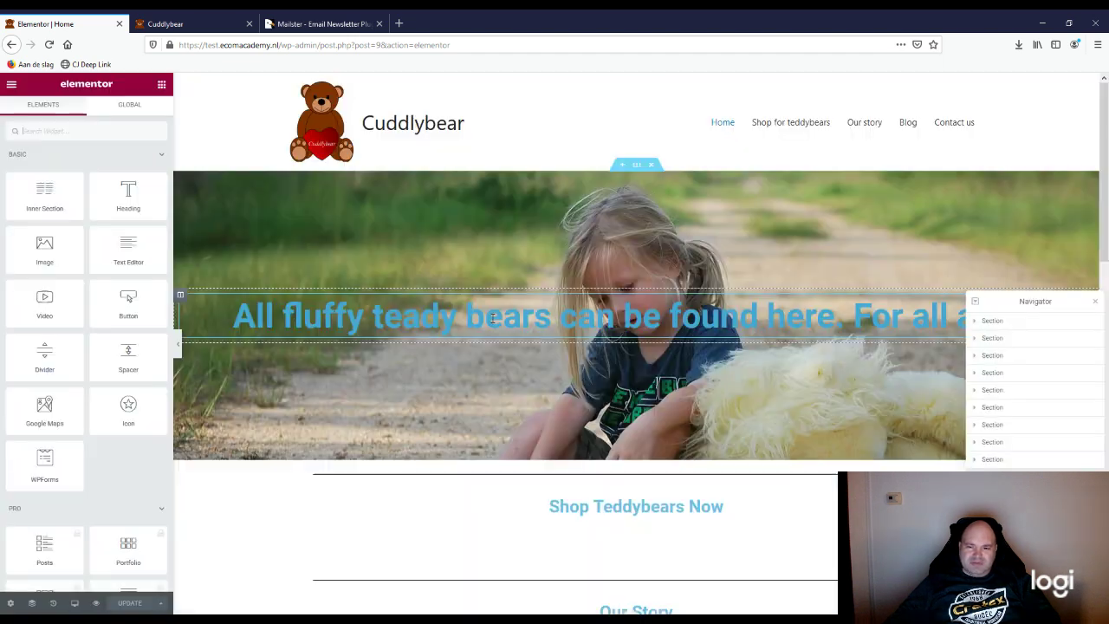
Step: Drop a Text Editor widget into the empty column beside 'Do you want more information?'
{"action": "scroll", "coordinate": [456, 481], "scroll_direction": "down", "scroll_amount": 7}
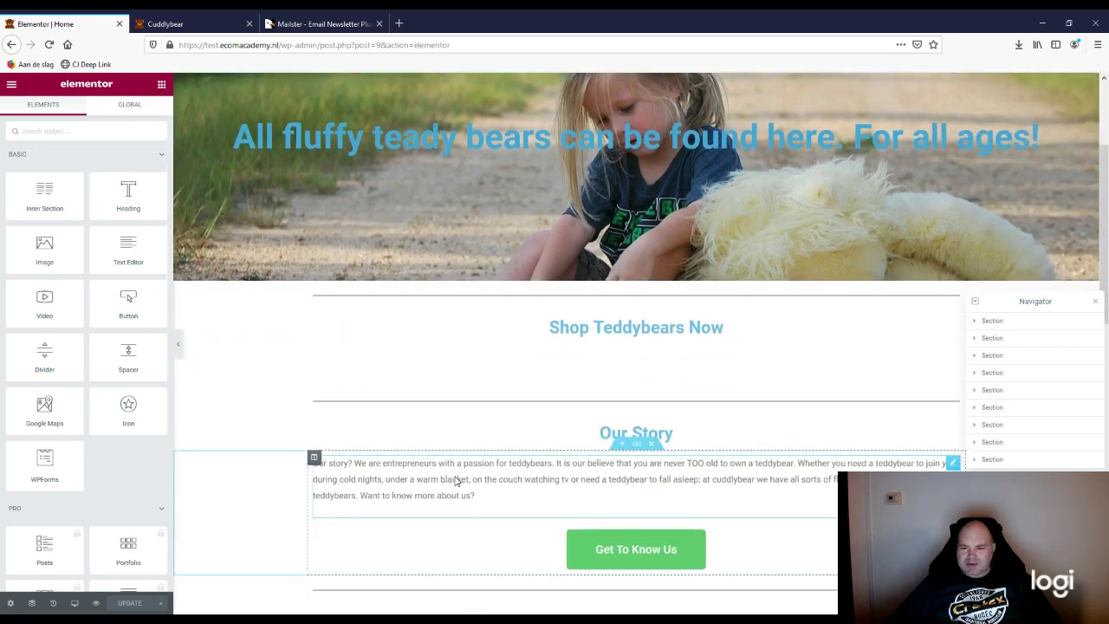
{"action": "scroll", "coordinate": [456, 481], "scroll_direction": "down", "scroll_amount": 3}
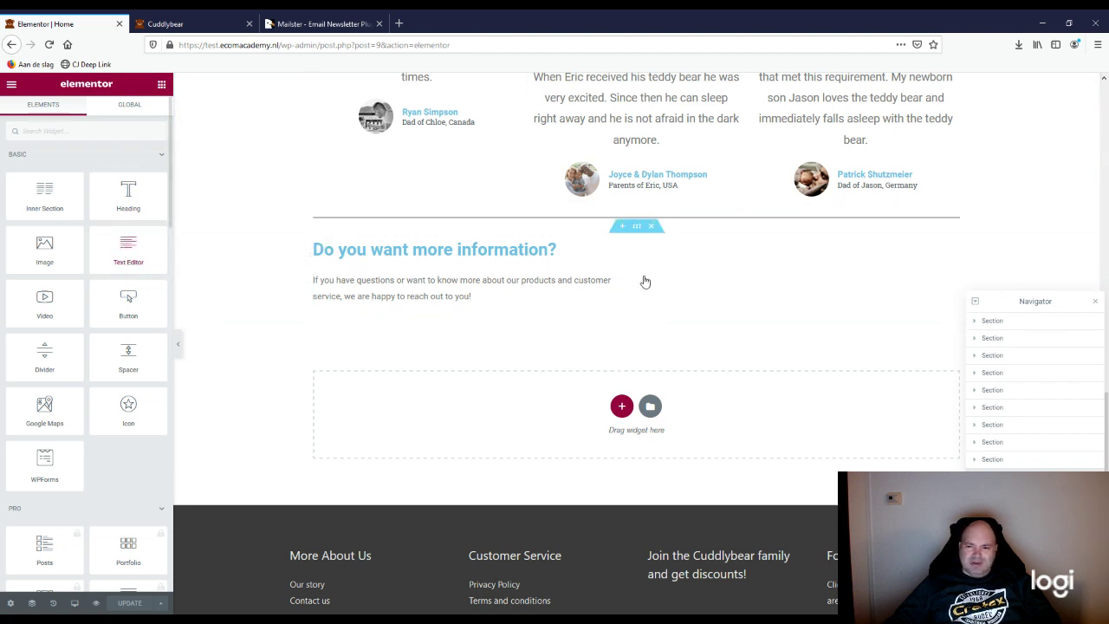
{"action": "left_click_drag", "start_coordinate": [728, 251], "coordinate": [729, 249]}
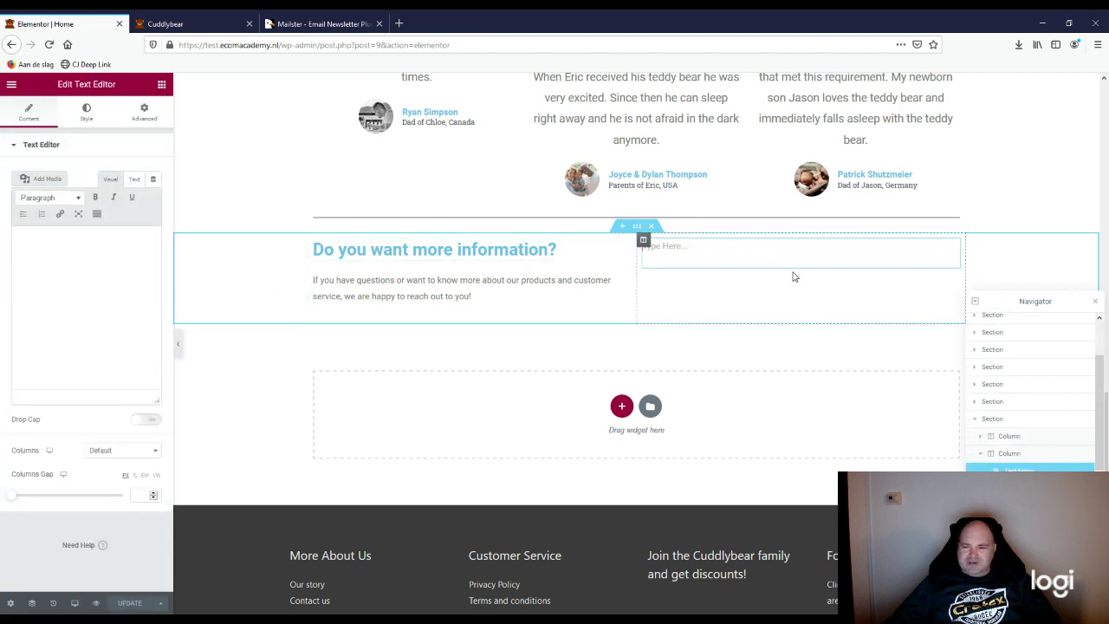
Step: Paste the [newsletter_signup_form id=3] shortcode into the Text Editor's Text view, then return to Visual
{"action": "left_click", "coordinate": [104, 257]}
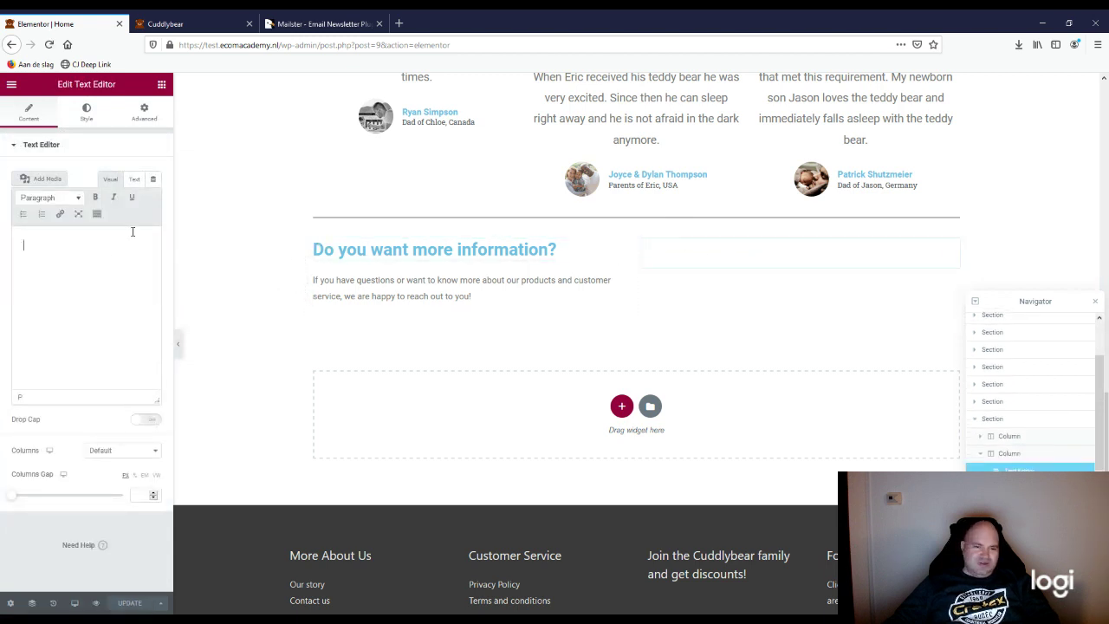
{"action": "left_click", "coordinate": [134, 179]}
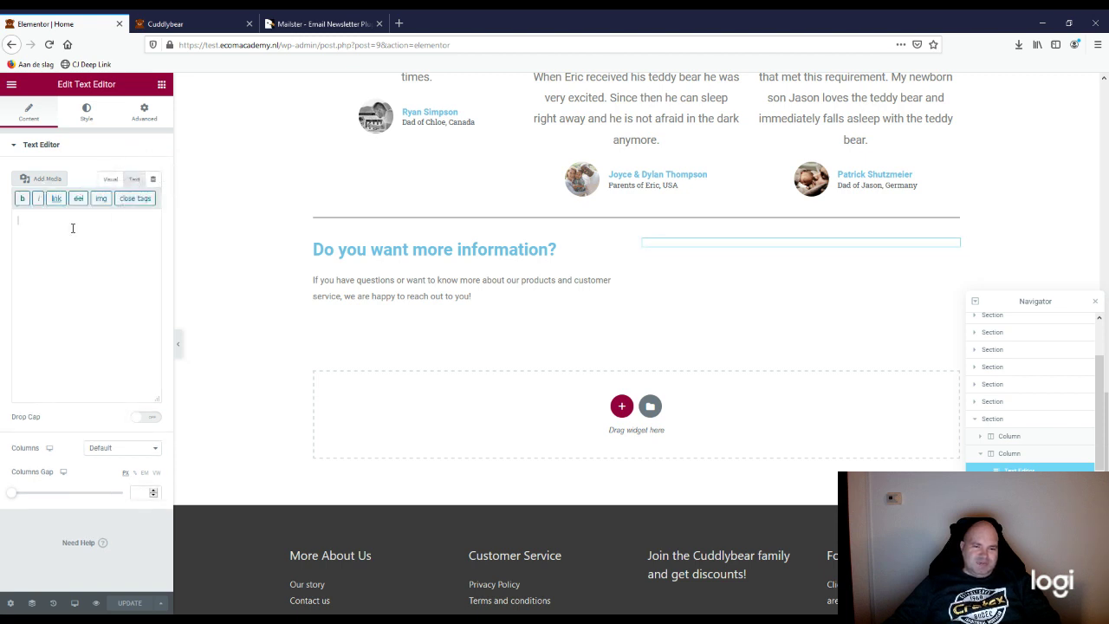
{"action": "left_click", "coordinate": [120, 276]}
{"action": "type", "text": "[newsletter signup form id=3]"}
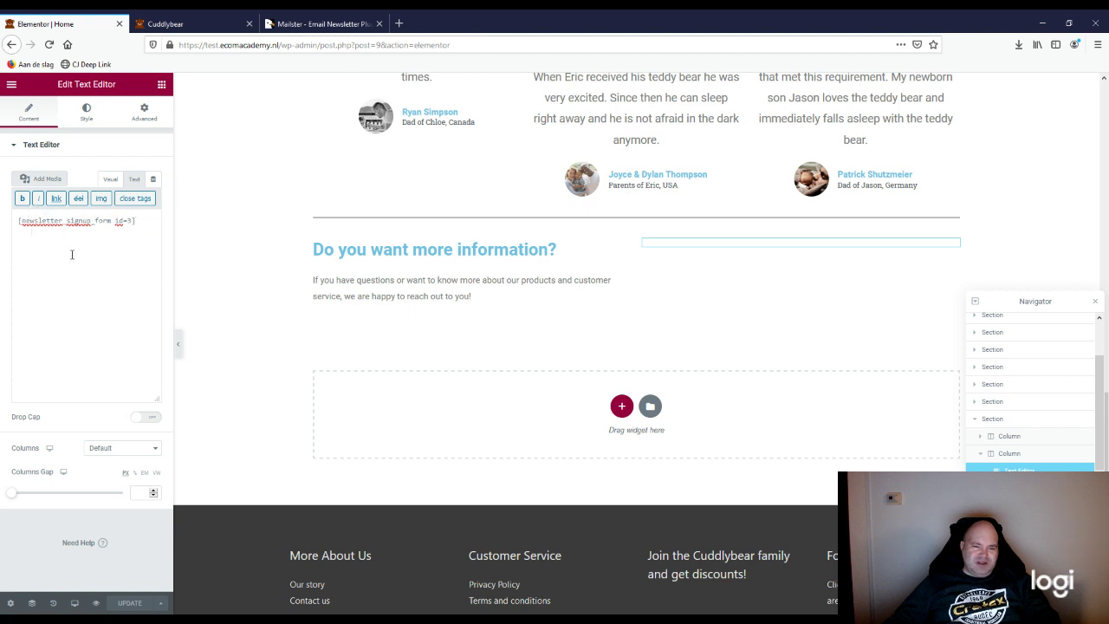
{"action": "left_click", "coordinate": [110, 180]}
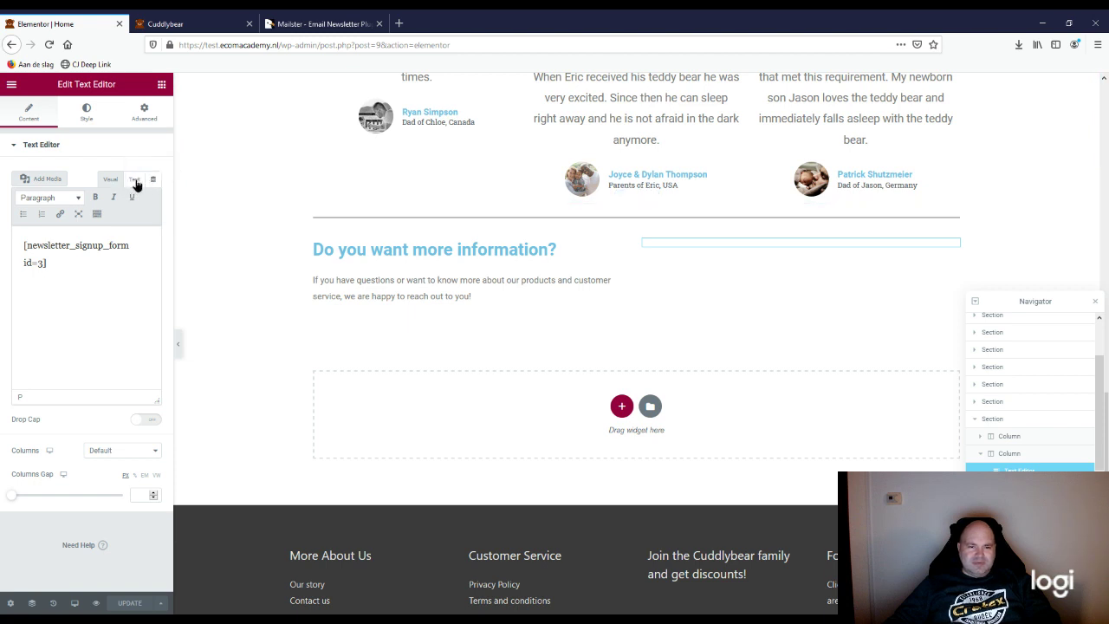
{"action": "left_click", "coordinate": [134, 179]}
{"action": "left_click", "coordinate": [111, 180]}
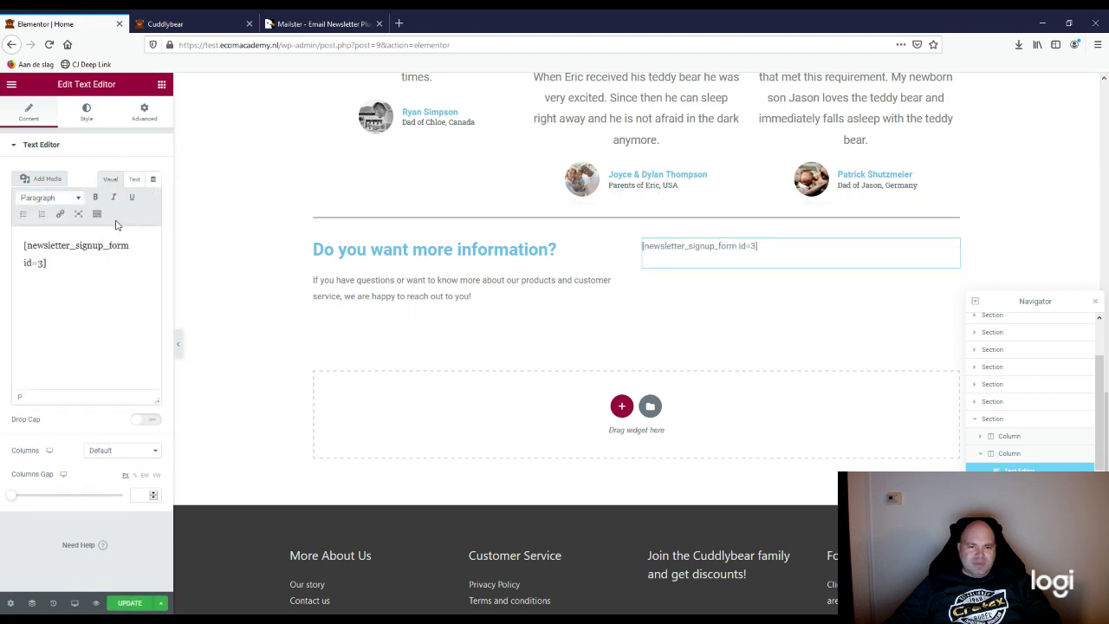
Step: Save the Home page with UPDATE, then open Elementor's main menu
{"action": "left_click", "coordinate": [130, 604]}
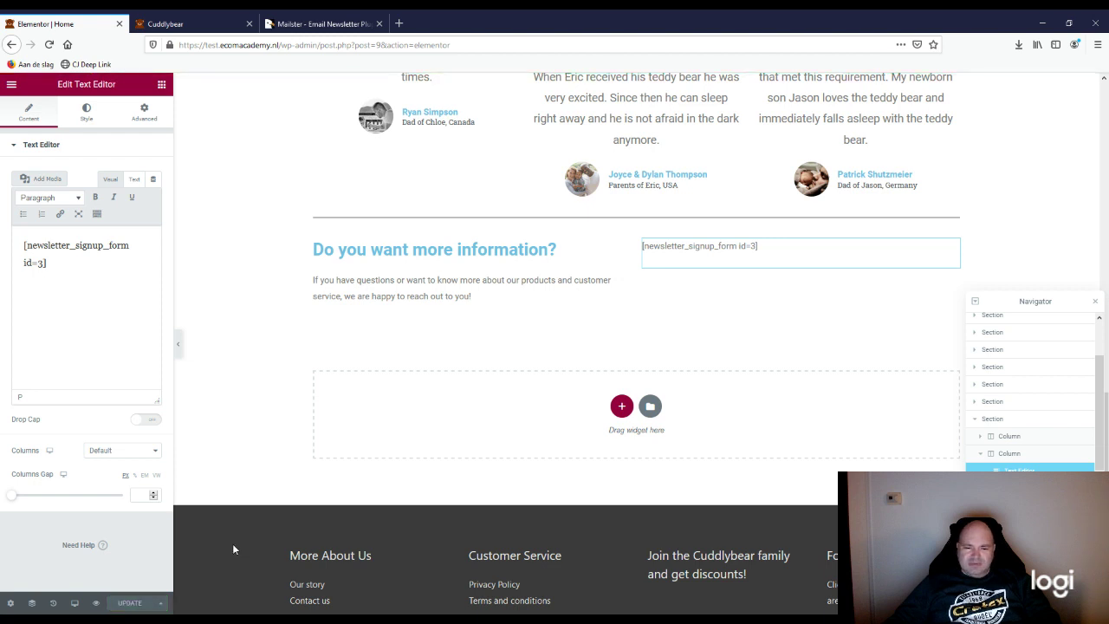
{"action": "left_click", "coordinate": [11, 84]}
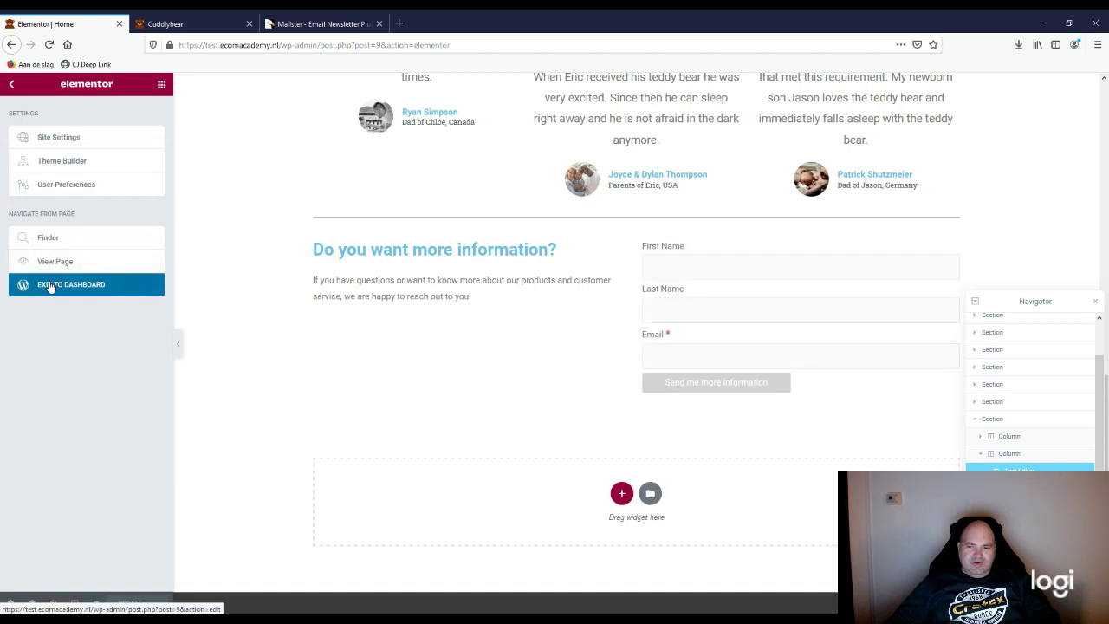
{"action": "left_click", "coordinate": [13, 85]}
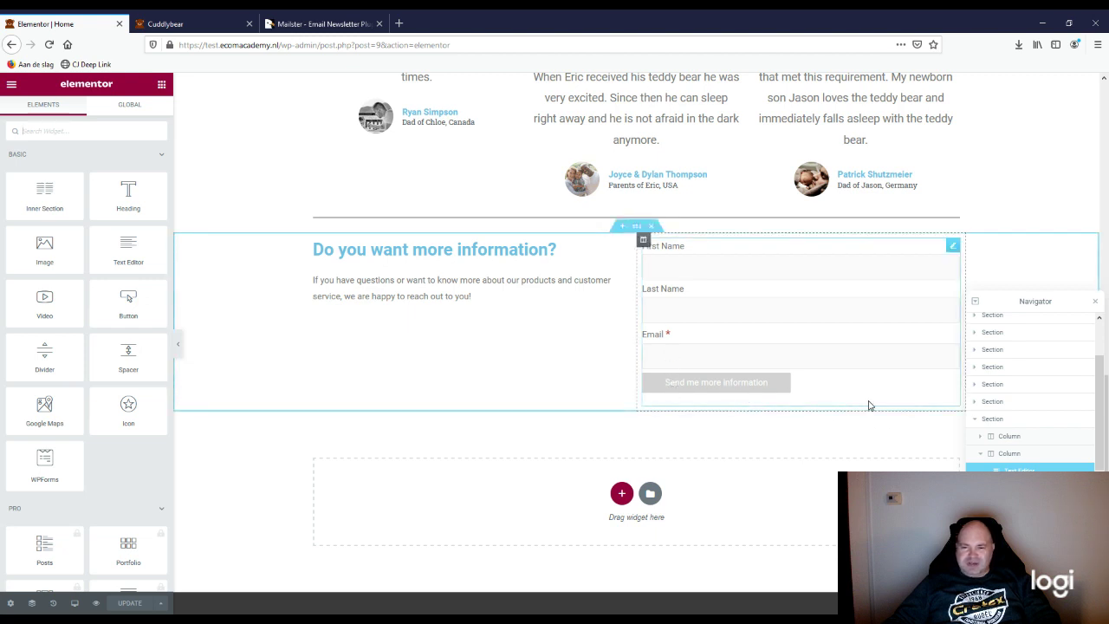
{"action": "left_click", "coordinate": [12, 85]}
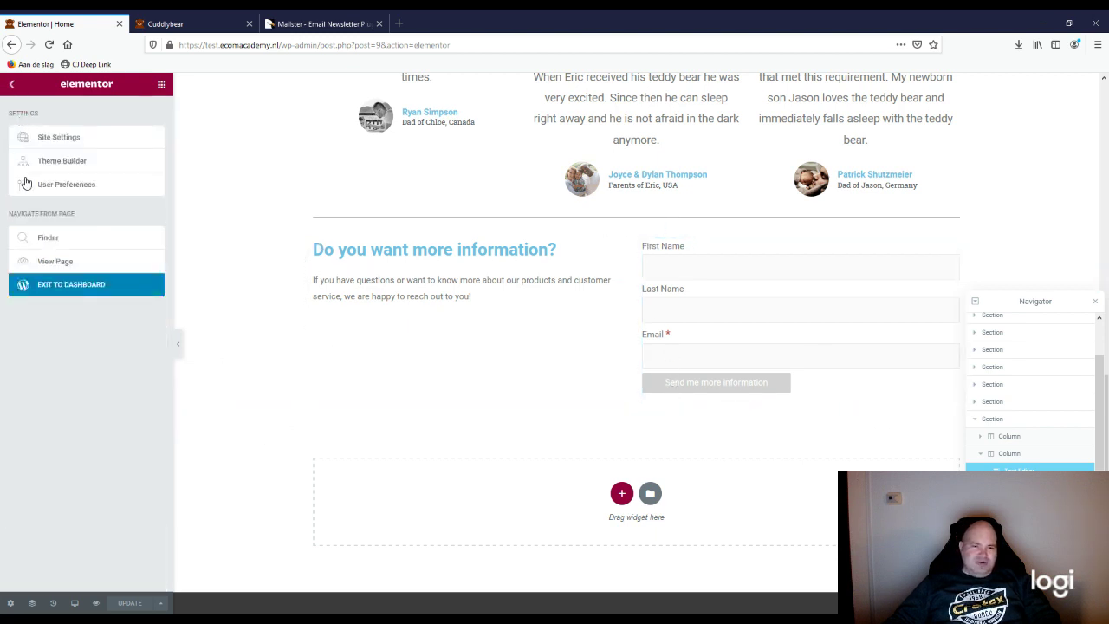
Step: Exit to the dashboard and reload the live Cuddlybear home page in its browser tab
{"action": "left_click", "coordinate": [160, 289]}
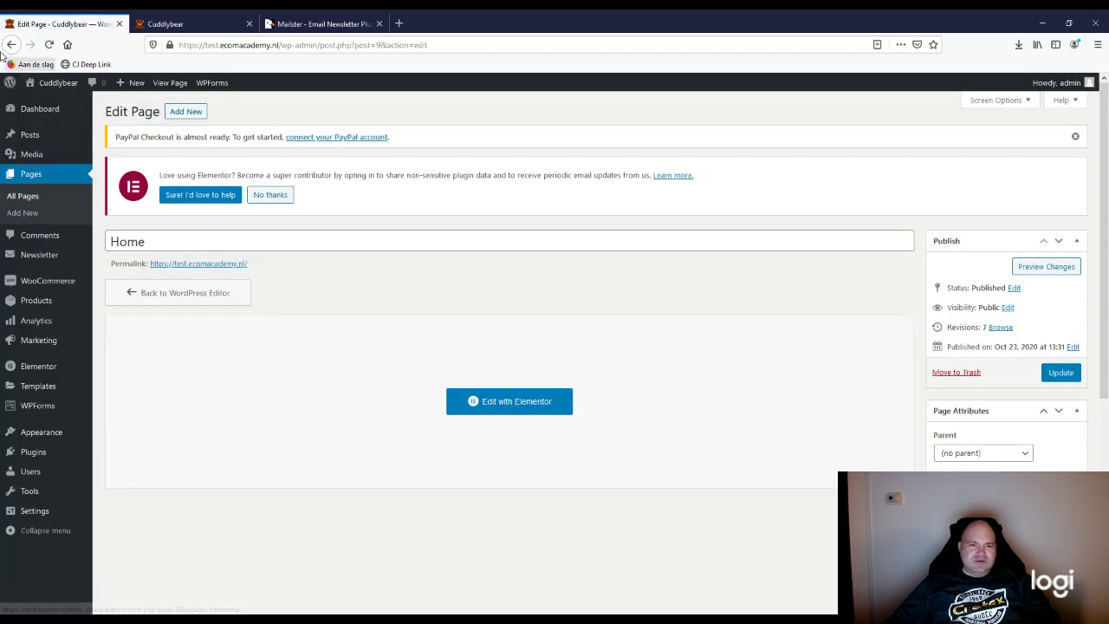
{"action": "left_click", "coordinate": [179, 21]}
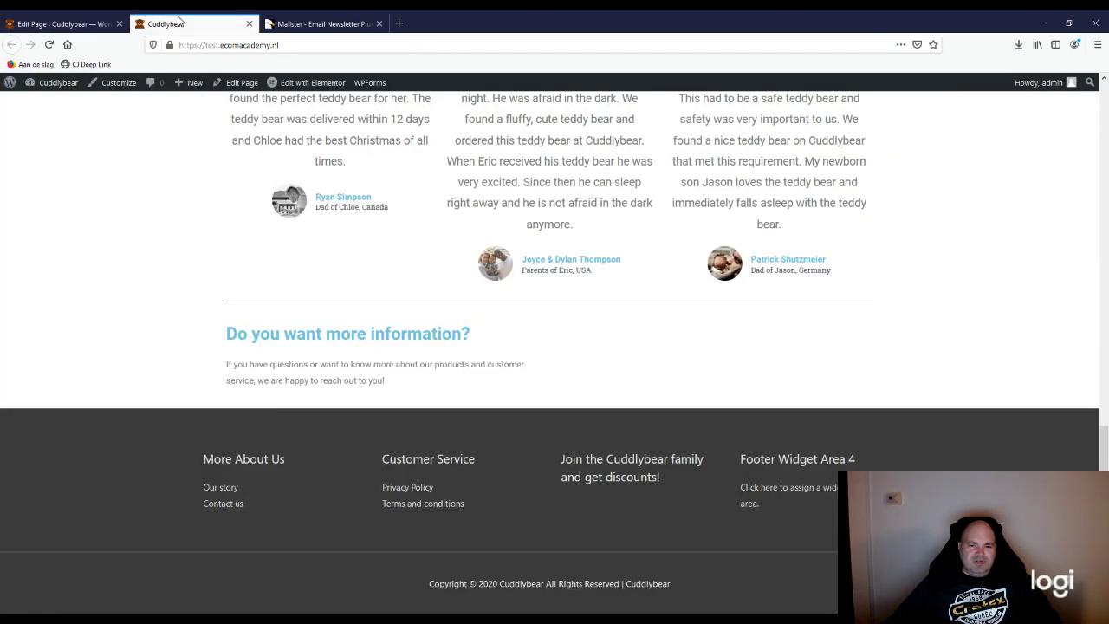
{"action": "left_click", "coordinate": [49, 44]}
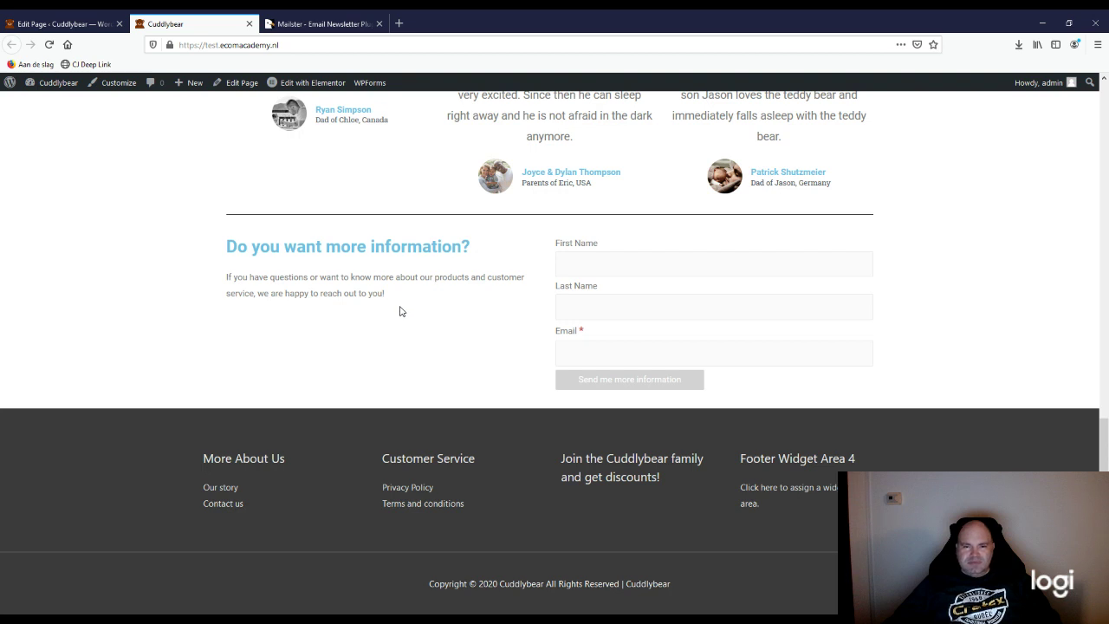
Step: Fill the signup form with a first name, last name and the subscriber's e-mail address
{"action": "left_click", "coordinate": [593, 260]}
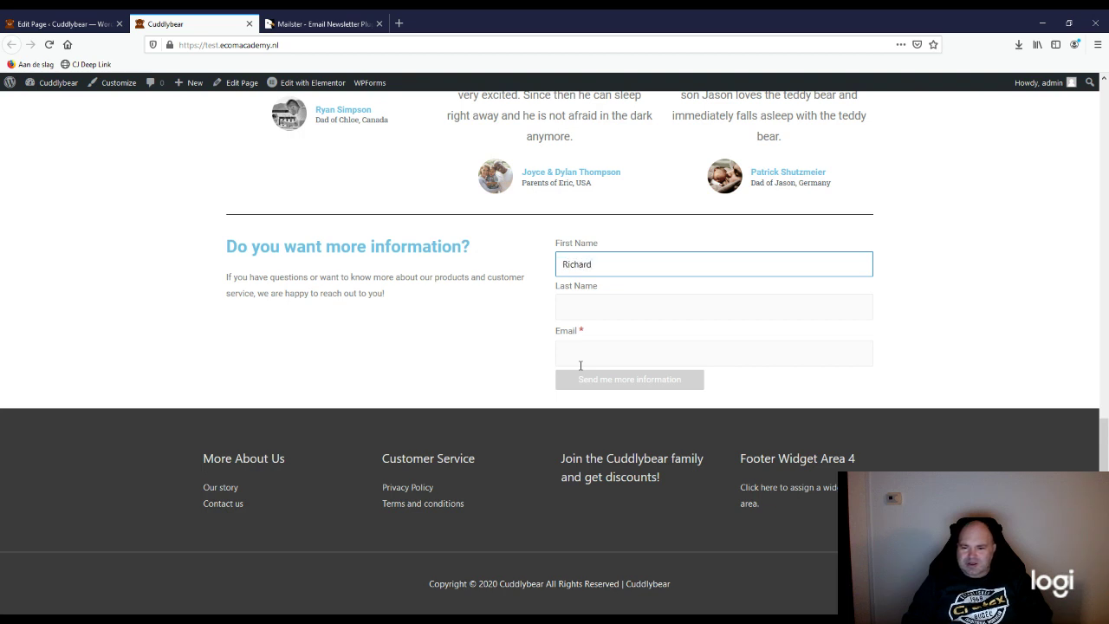
{"action": "key", "text": "Tab"}
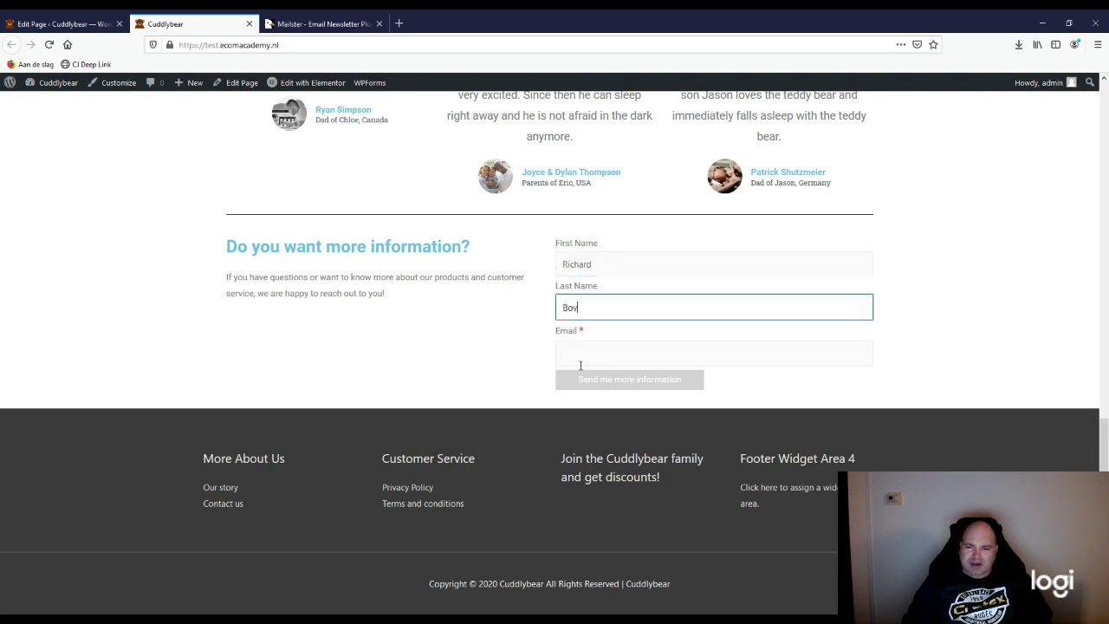
{"action": "key", "text": "Tab"}
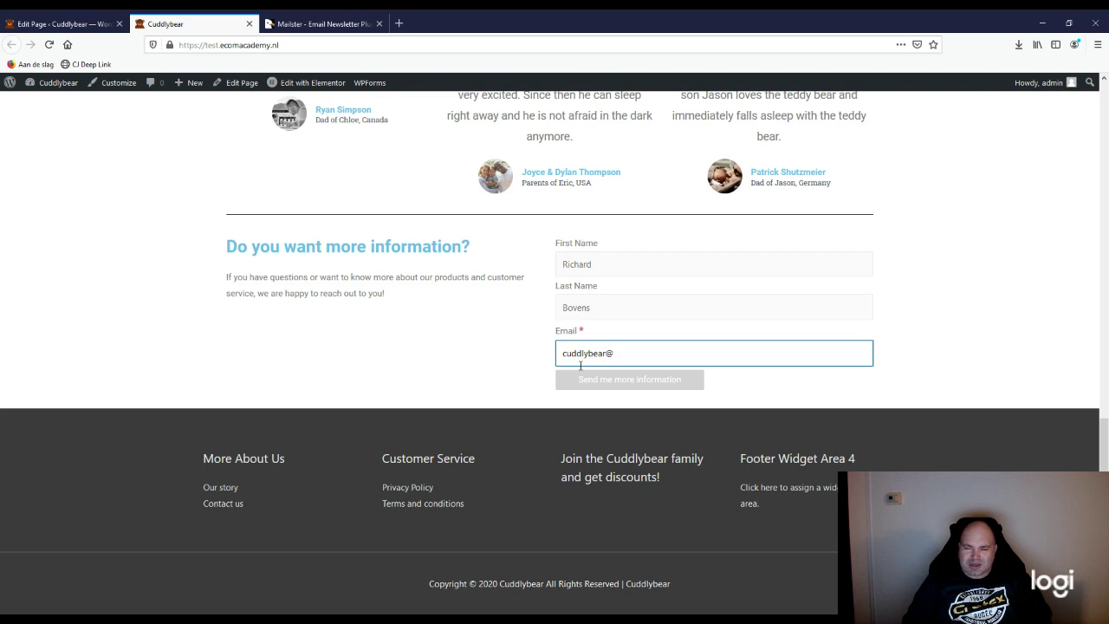
{"action": "type", "text": "om"}
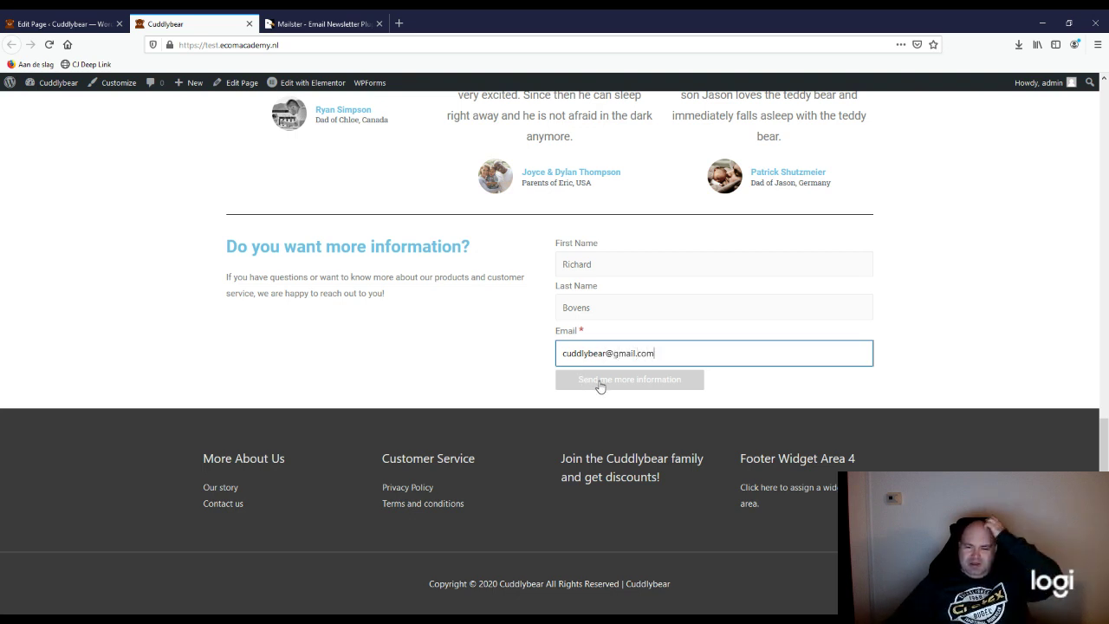
{"action": "left_click_drag", "start_coordinate": [656, 352], "coordinate": [537, 351]}
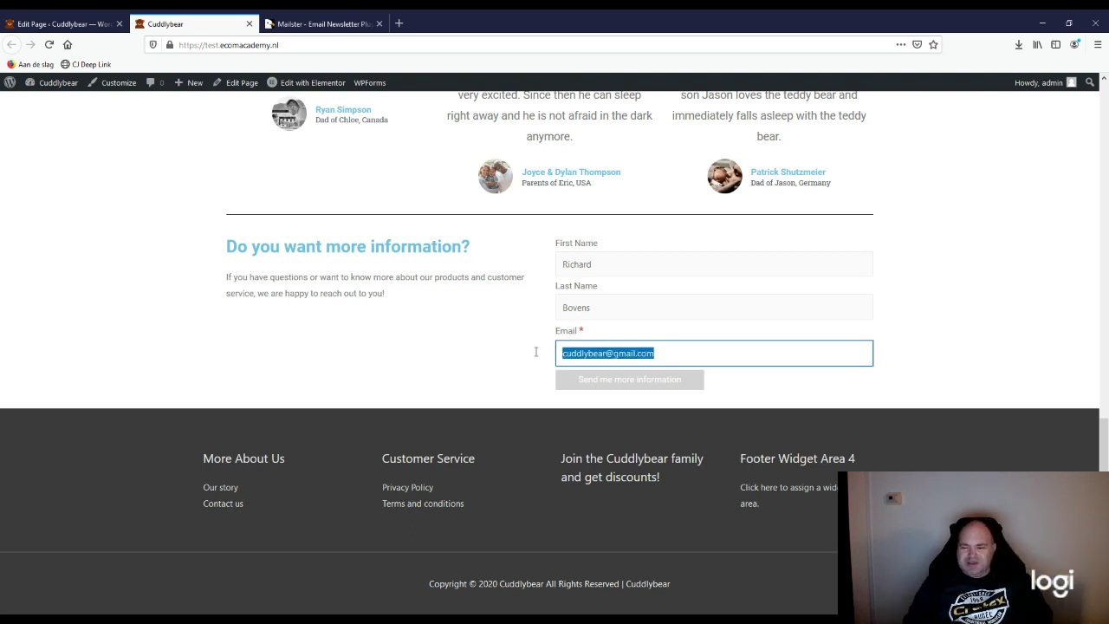
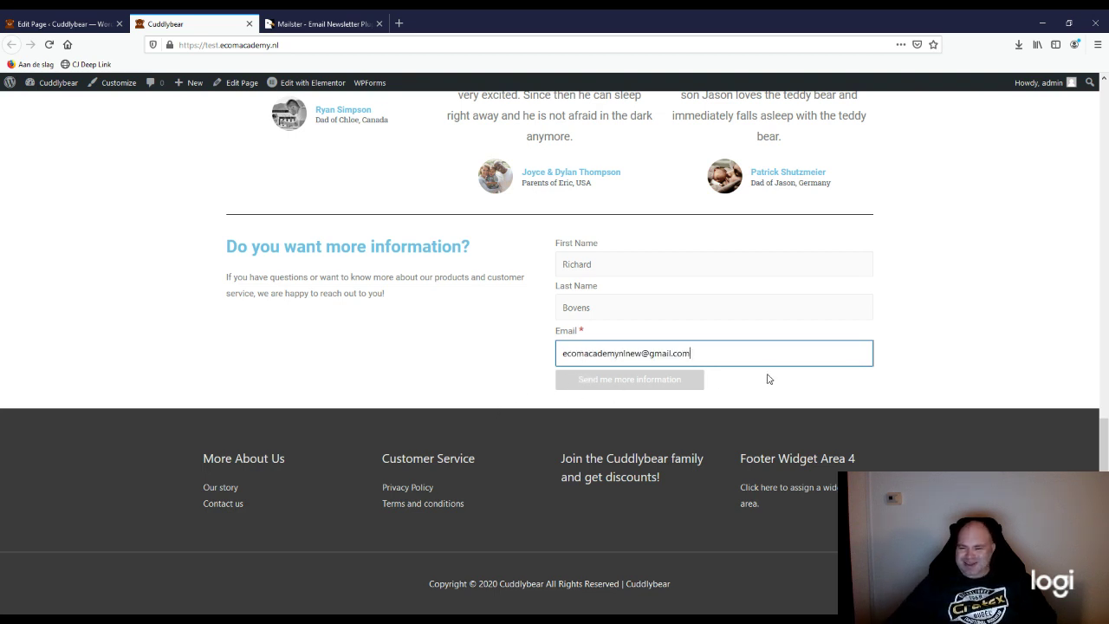
{"action": "left_click", "coordinate": [916, 347]}
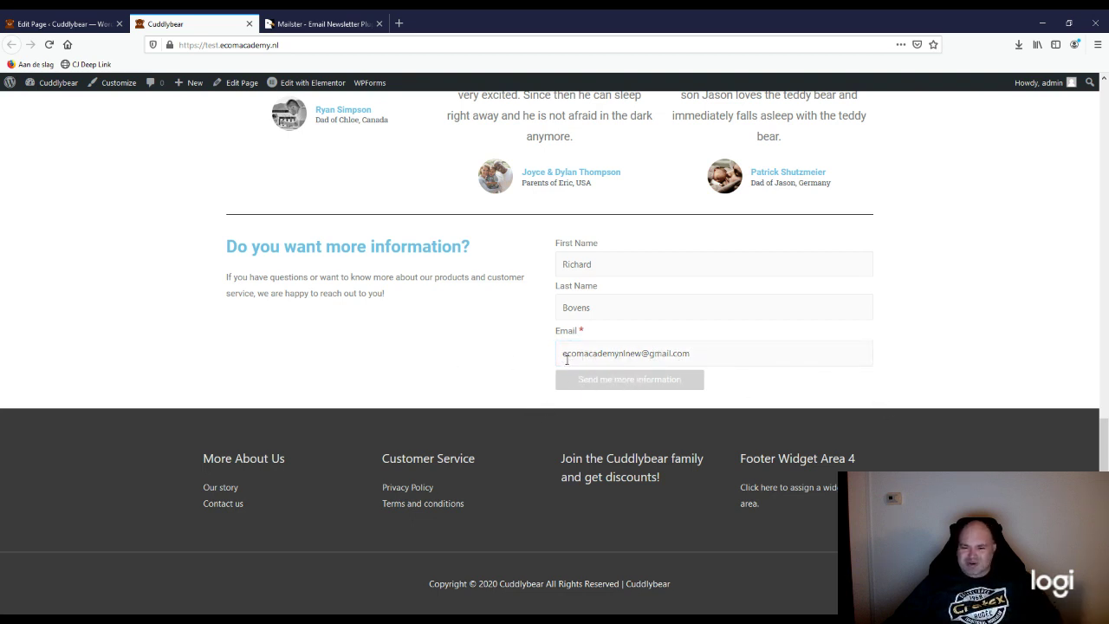
Step: Submit the signup form, view the parsing error, and return to the Home page editor
{"action": "left_click", "coordinate": [622, 383]}
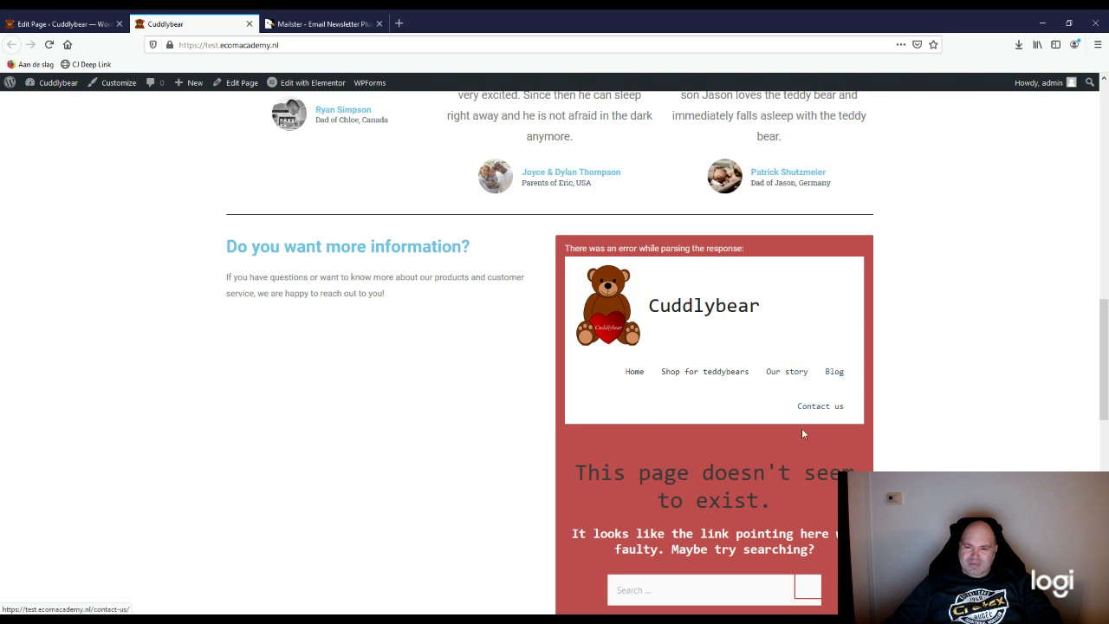
{"action": "scroll", "coordinate": [802, 428], "scroll_direction": "down", "scroll_amount": 3}
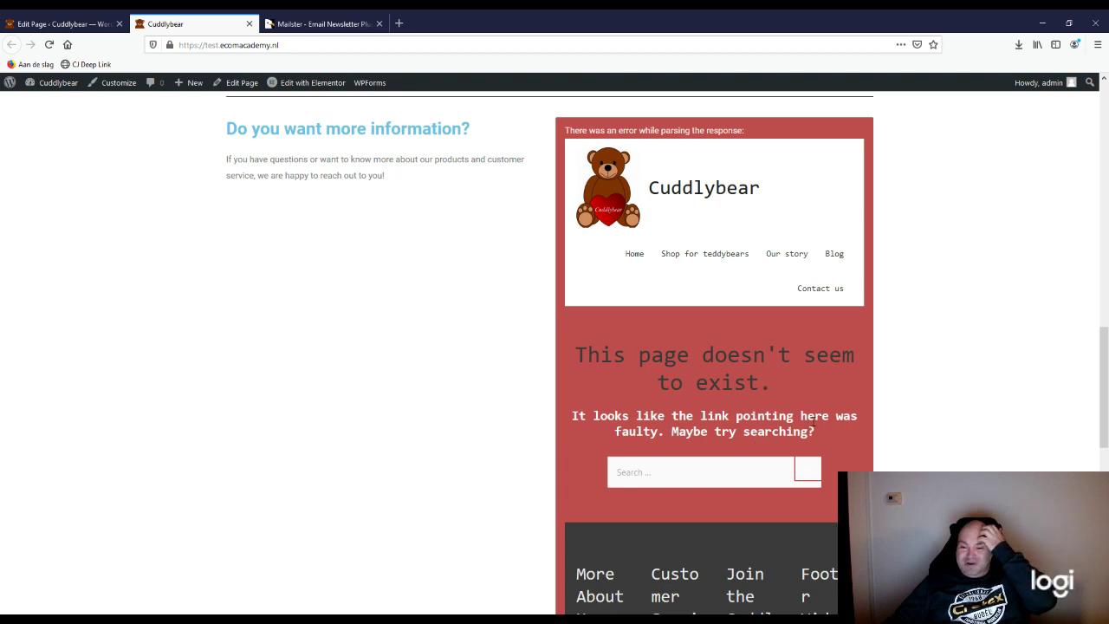
{"action": "left_click", "coordinate": [68, 26]}
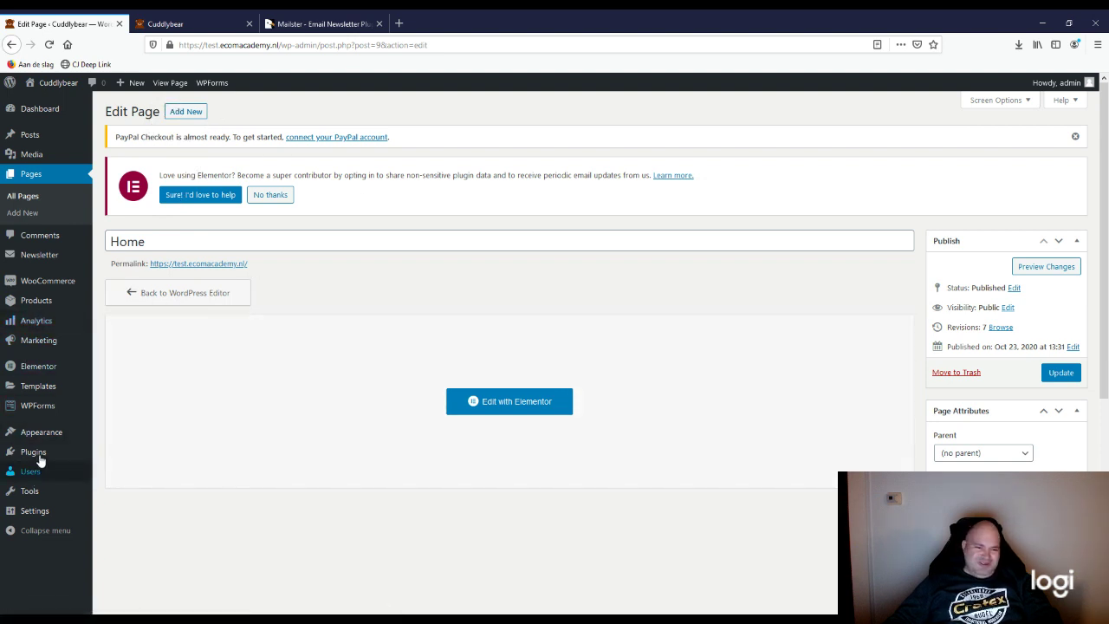
Step: Open Mailster's Newsletter Settings at Template > Front End and inspect the unset Newsletter Homepage dropdown
{"action": "left_click", "coordinate": [28, 257]}
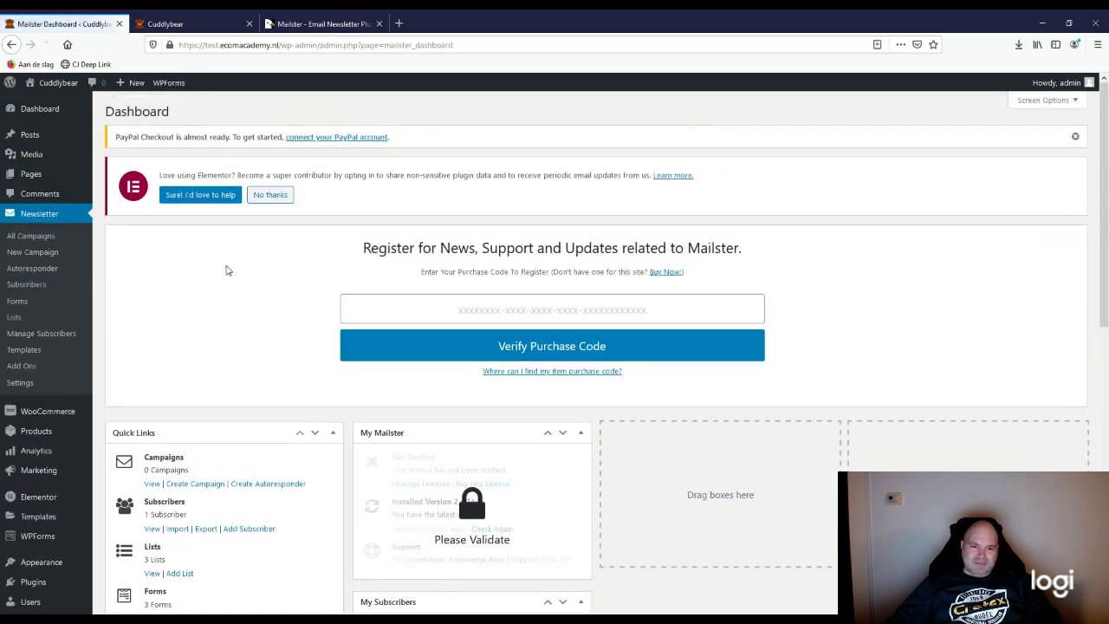
{"action": "scroll", "coordinate": [198, 484], "scroll_direction": "down", "scroll_amount": 5}
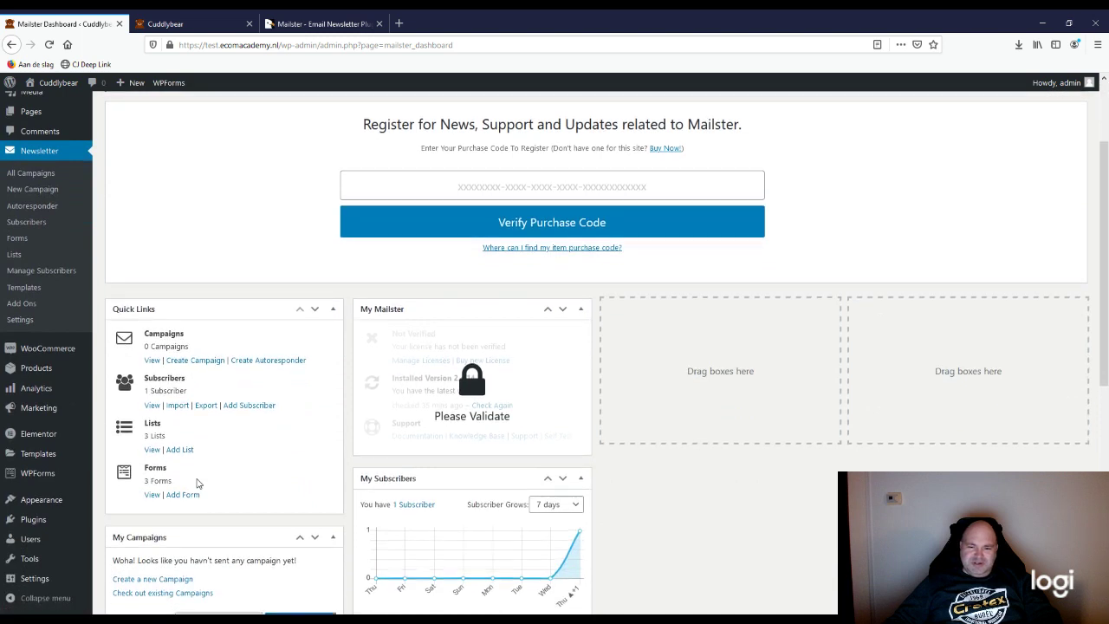
{"action": "left_click", "coordinate": [16, 324]}
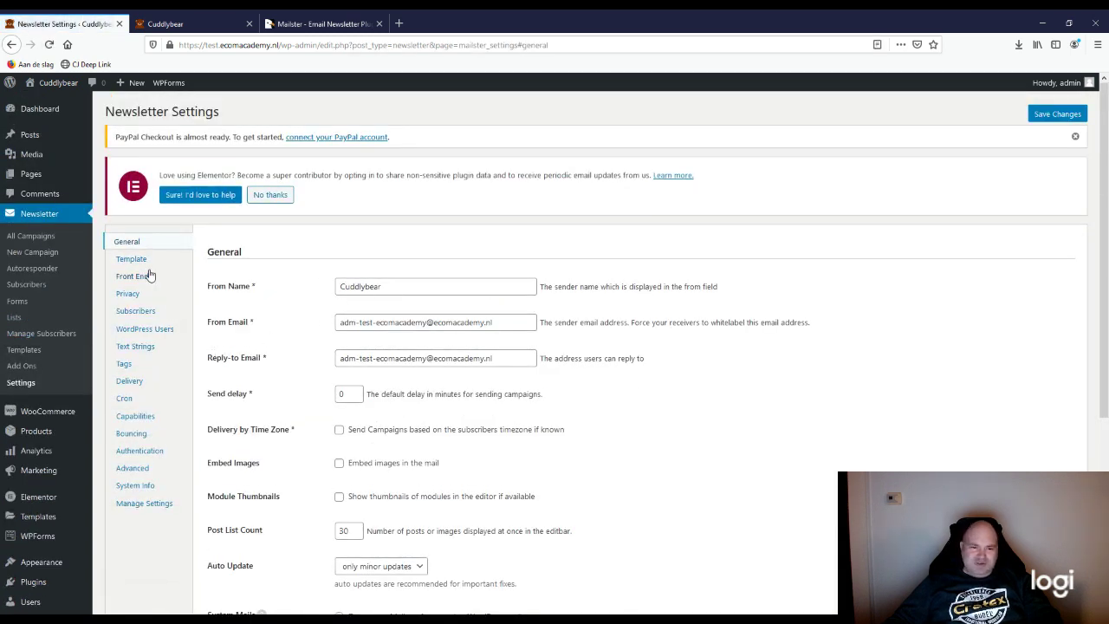
{"action": "scroll", "coordinate": [139, 264], "scroll_direction": "down", "scroll_amount": 1}
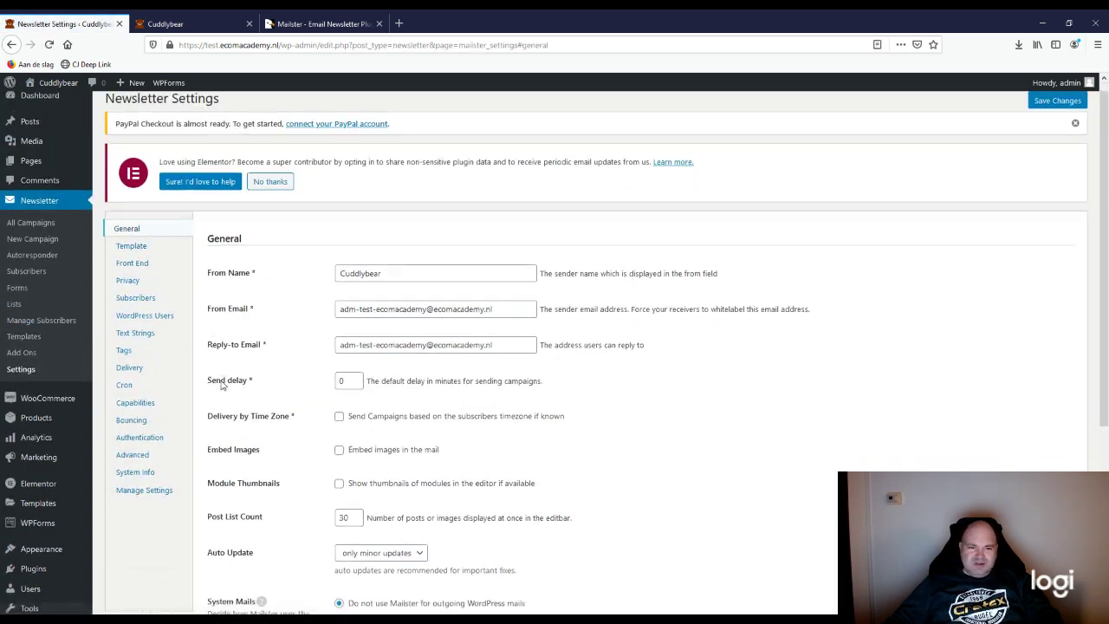
{"action": "left_click", "coordinate": [135, 205]}
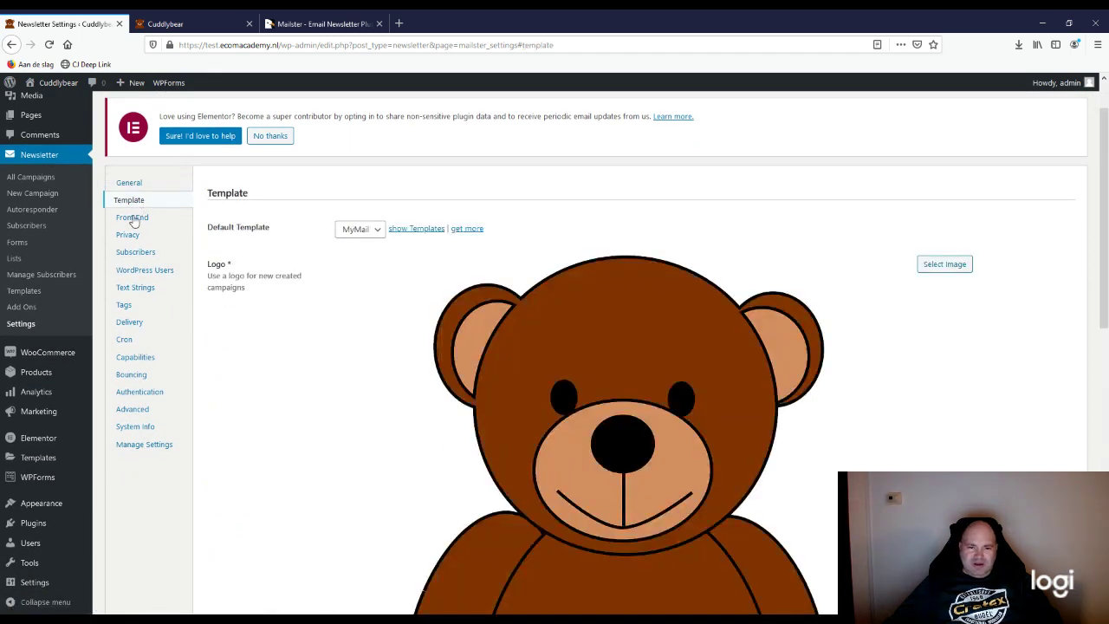
{"action": "left_click", "coordinate": [132, 220]}
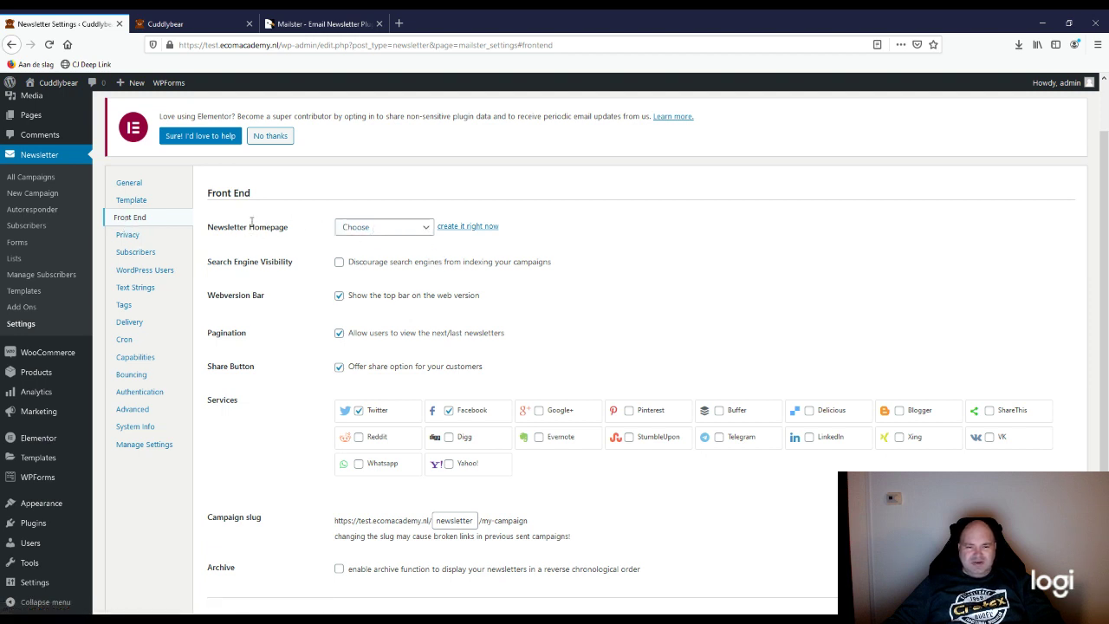
{"action": "left_click", "coordinate": [383, 228]}
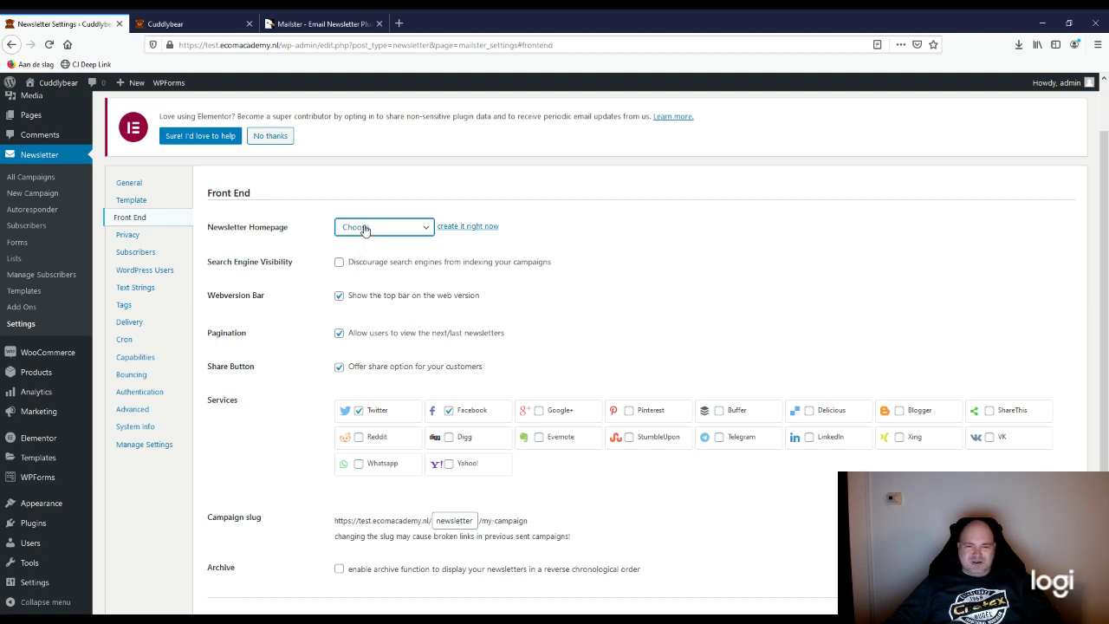
Step: Auto-create the Newsletter page with signup, confirm and unsubscribe shortcodes, update it, and return to Cuddlybear
{"action": "left_click", "coordinate": [465, 229]}
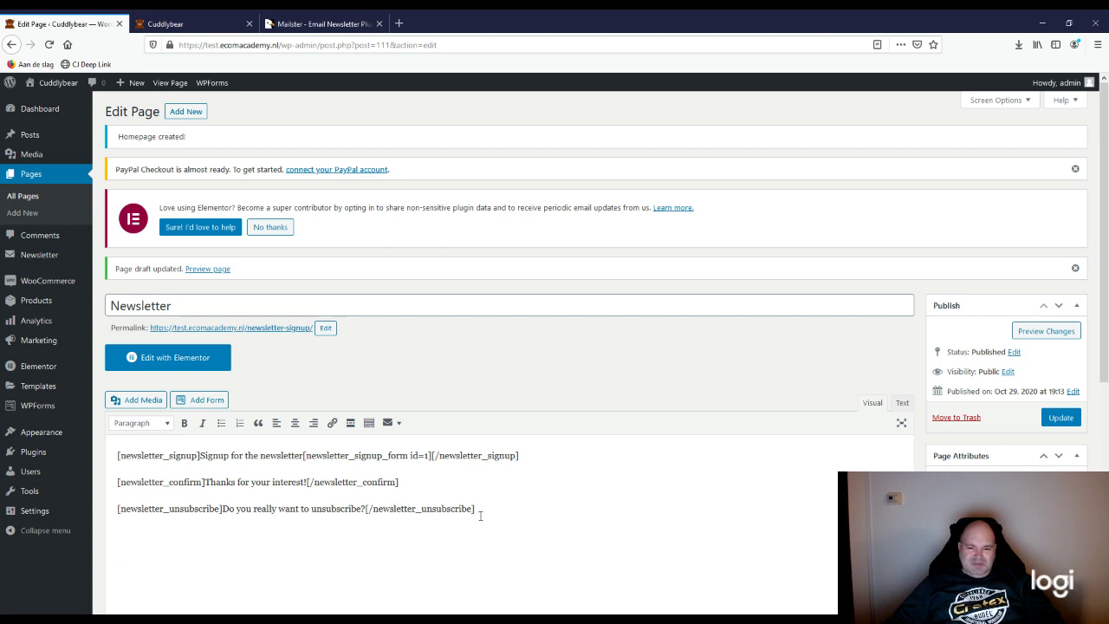
{"action": "left_click", "coordinate": [1060, 418]}
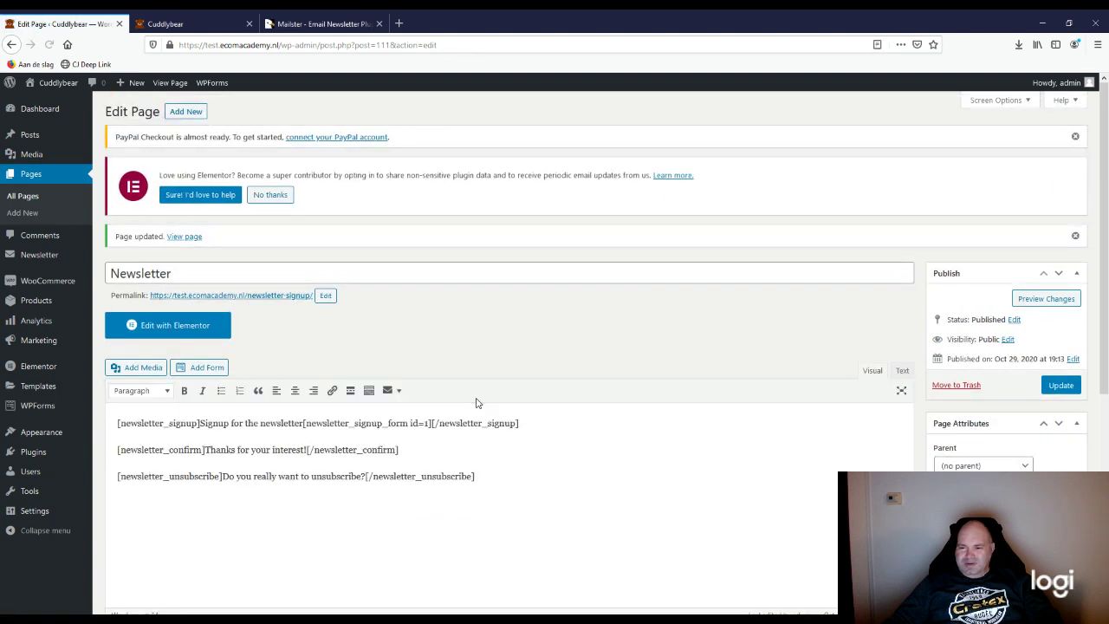
{"action": "left_click", "coordinate": [189, 23]}
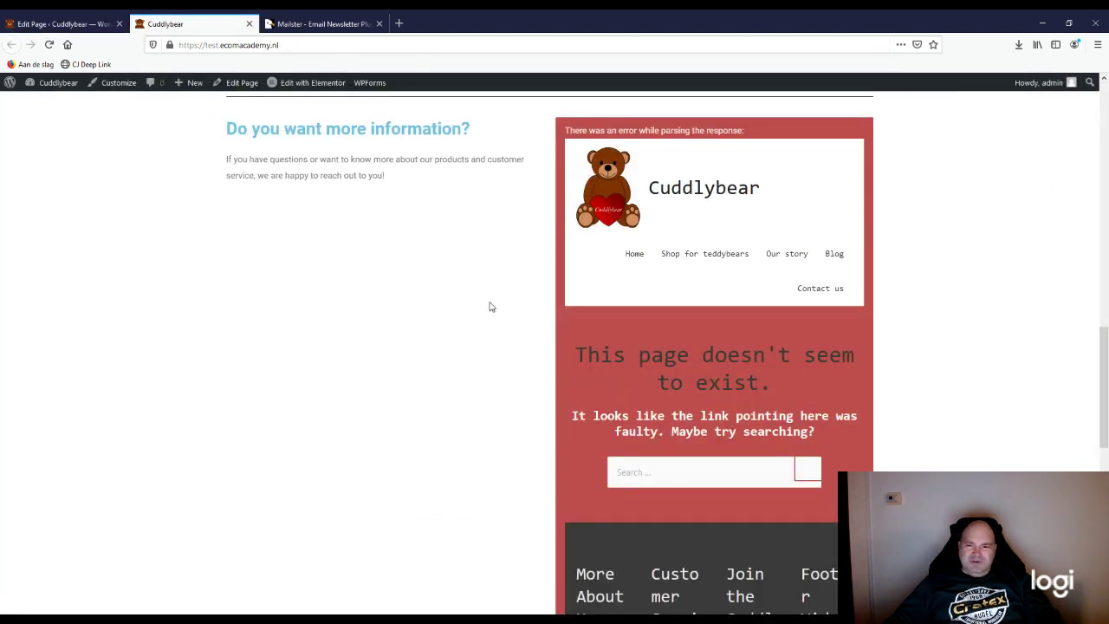
Step: Reload the Cuddlybear home page and submit the 'Send me more information' signup form
{"action": "scroll", "coordinate": [490, 307], "scroll_direction": "up", "scroll_amount": 1}
{"action": "left_click", "coordinate": [49, 44]}
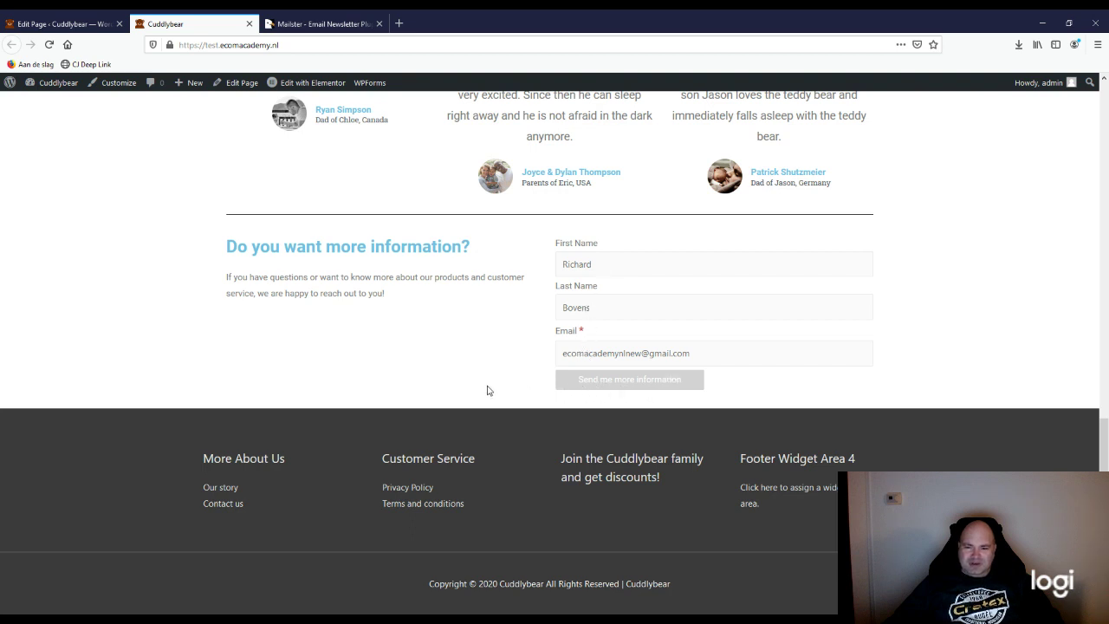
{"action": "left_click", "coordinate": [606, 387]}
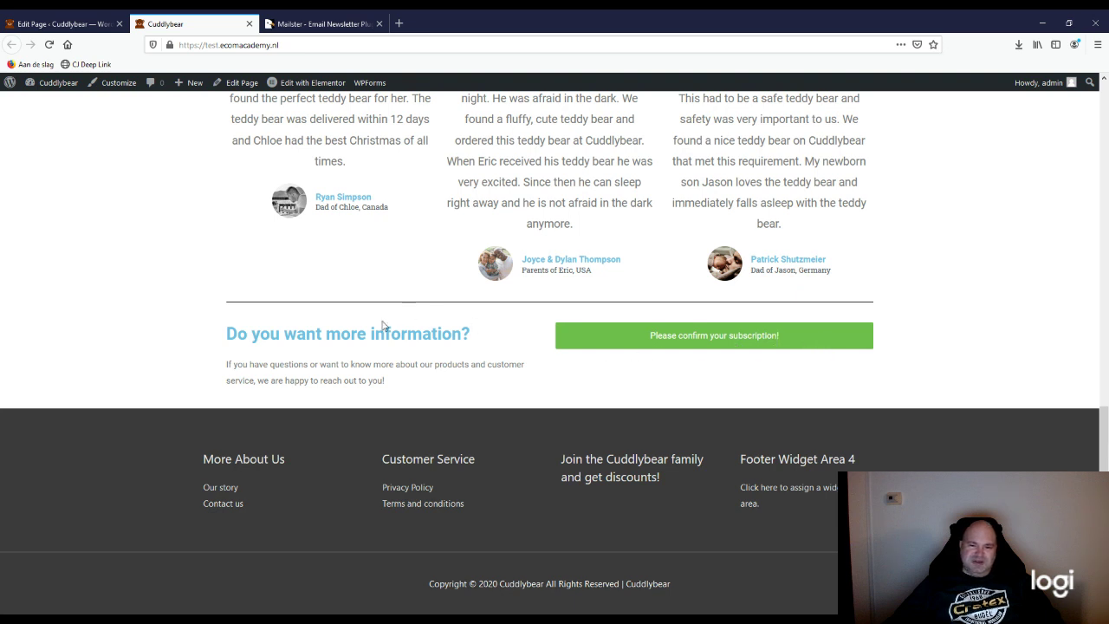
Step: Check the 'Please confirm your subscription!' message, then go back to the Newsletter page editor
{"action": "scroll", "coordinate": [522, 500], "scroll_direction": "up", "scroll_amount": 3}
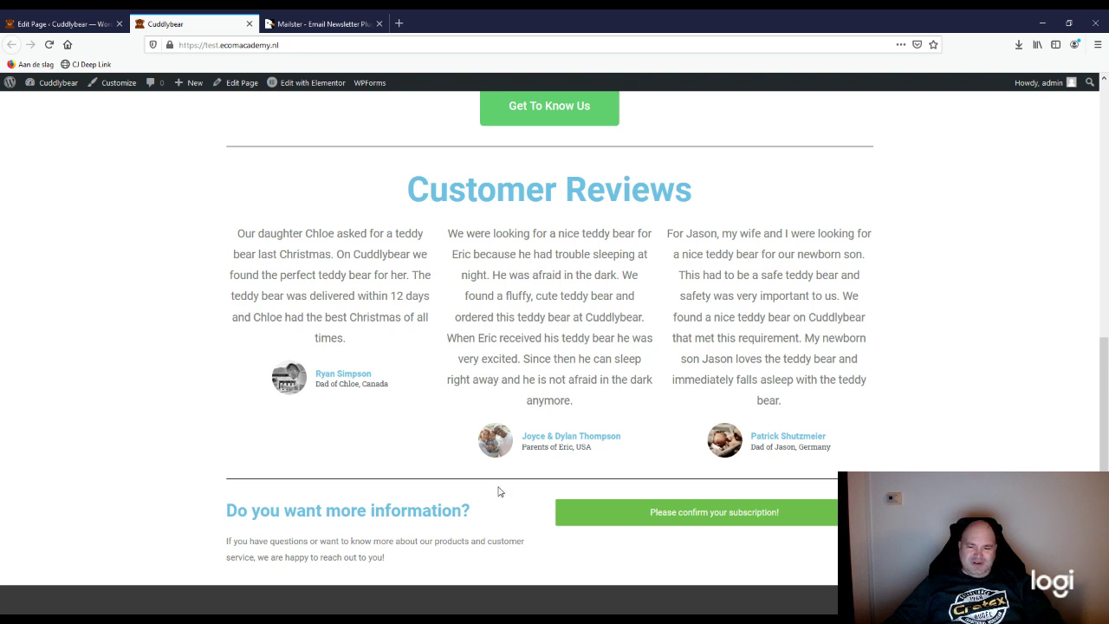
{"action": "scroll", "coordinate": [498, 491], "scroll_direction": "down", "scroll_amount": 3}
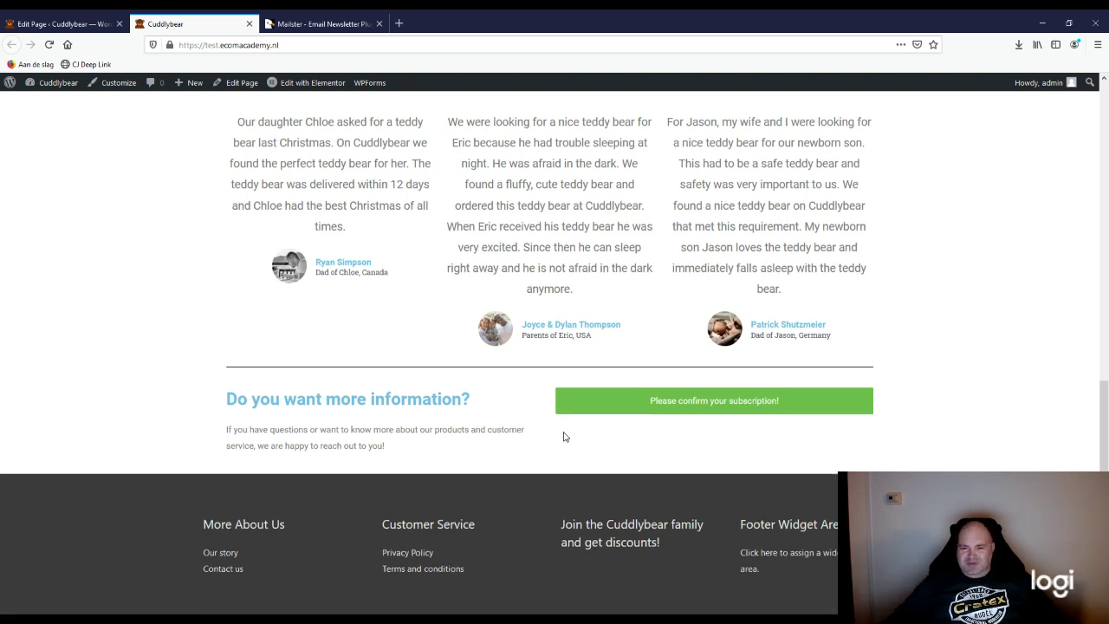
{"action": "scroll", "coordinate": [563, 437], "scroll_direction": "up", "scroll_amount": 1}
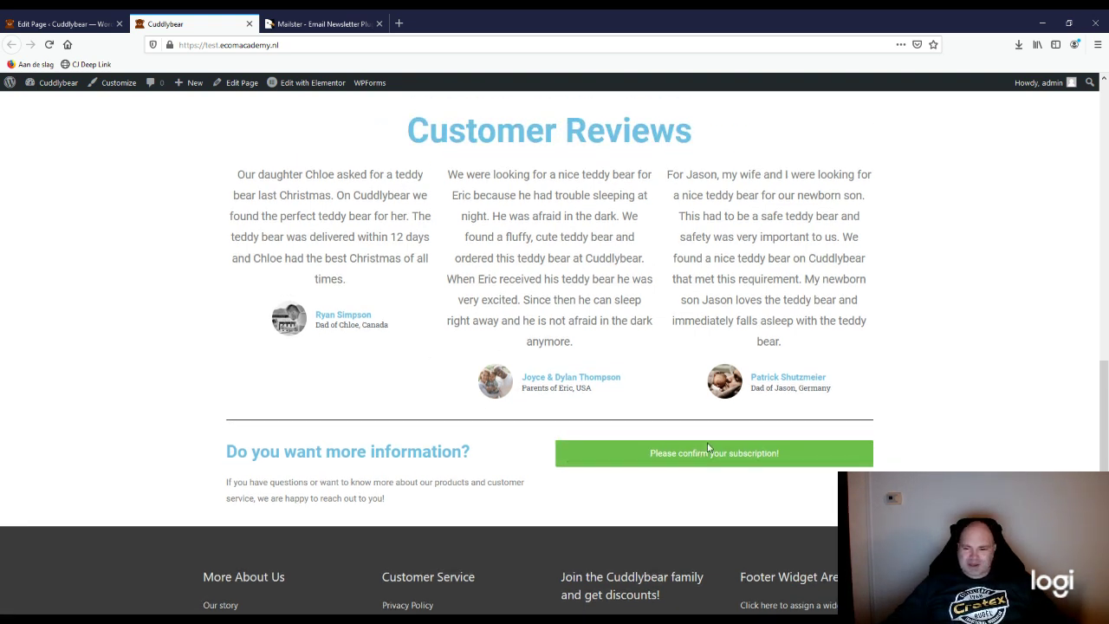
{"action": "scroll", "coordinate": [643, 477], "scroll_direction": "up", "scroll_amount": 2}
{"action": "scroll", "coordinate": [643, 477], "scroll_direction": "down", "scroll_amount": 2}
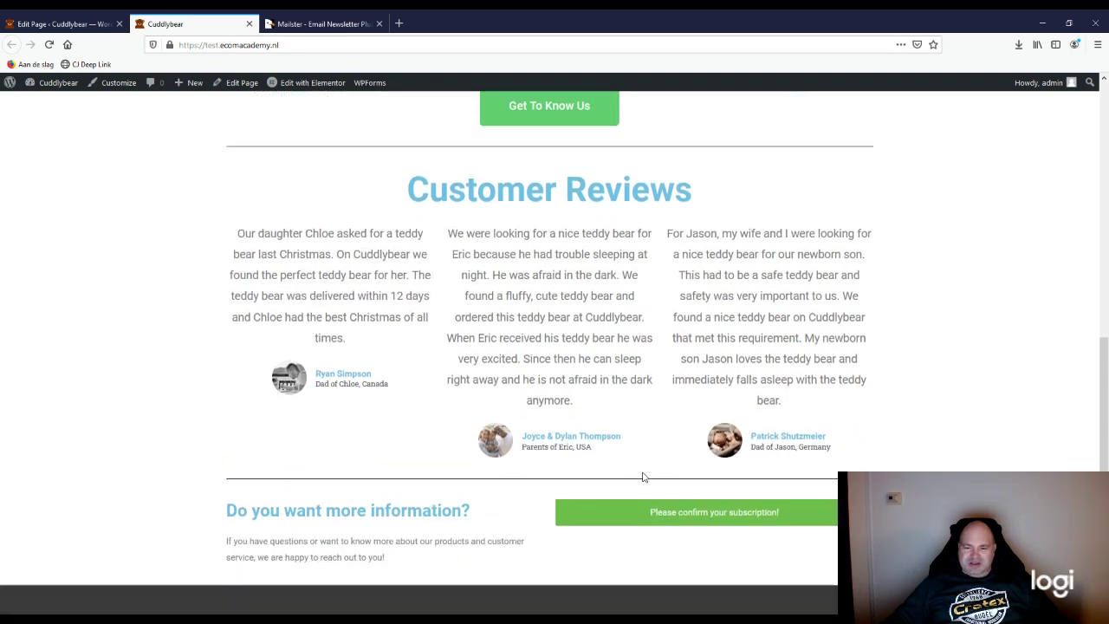
{"action": "left_click", "coordinate": [82, 26]}
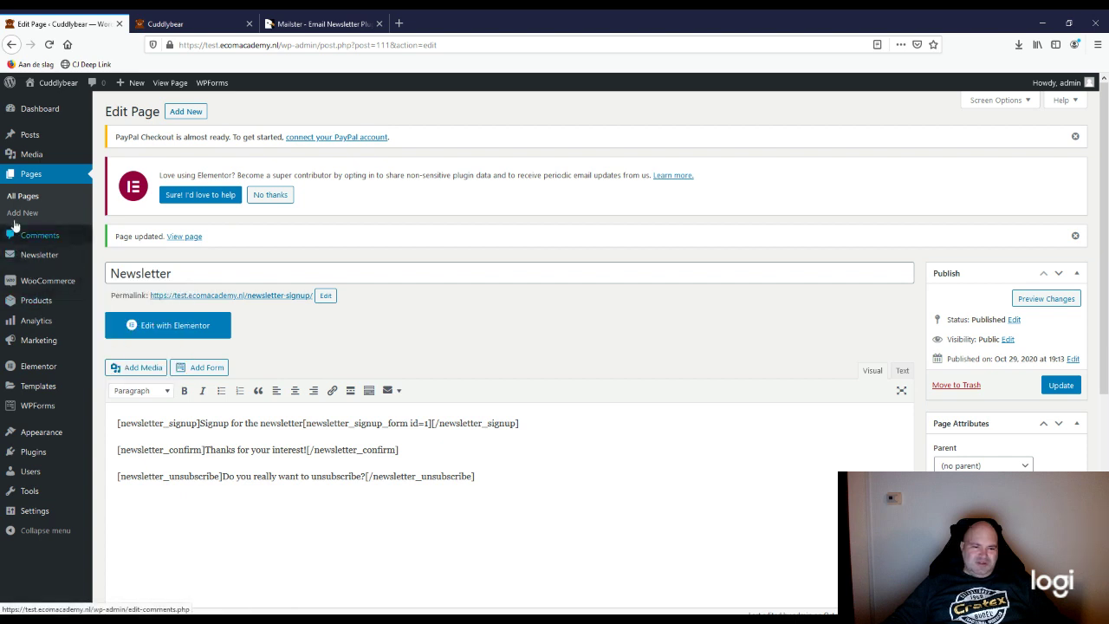
Step: Check the Subscribers list, select the new pending subscriber's row, and return to the Cuddlybear tab
{"action": "left_click", "coordinate": [14, 257]}
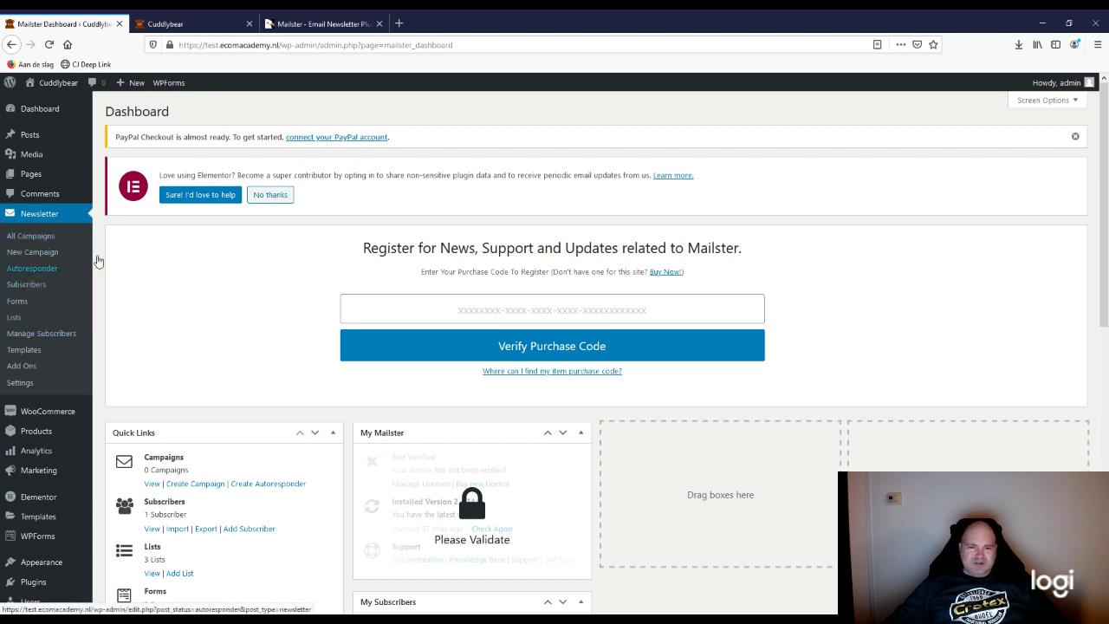
{"action": "left_click", "coordinate": [36, 243]}
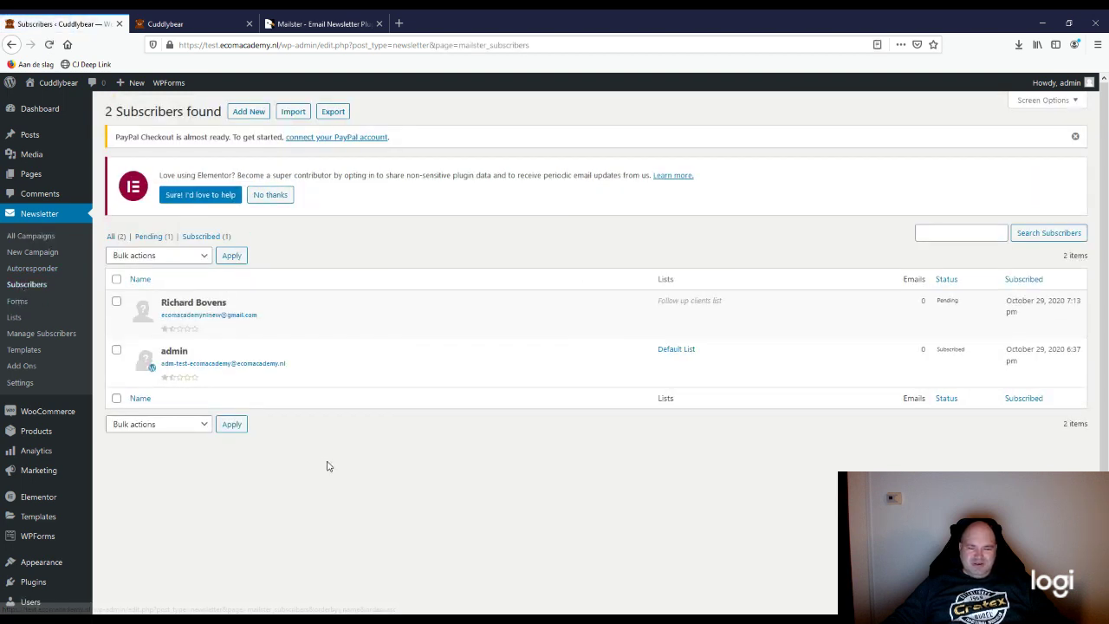
{"action": "left_click", "coordinate": [117, 302]}
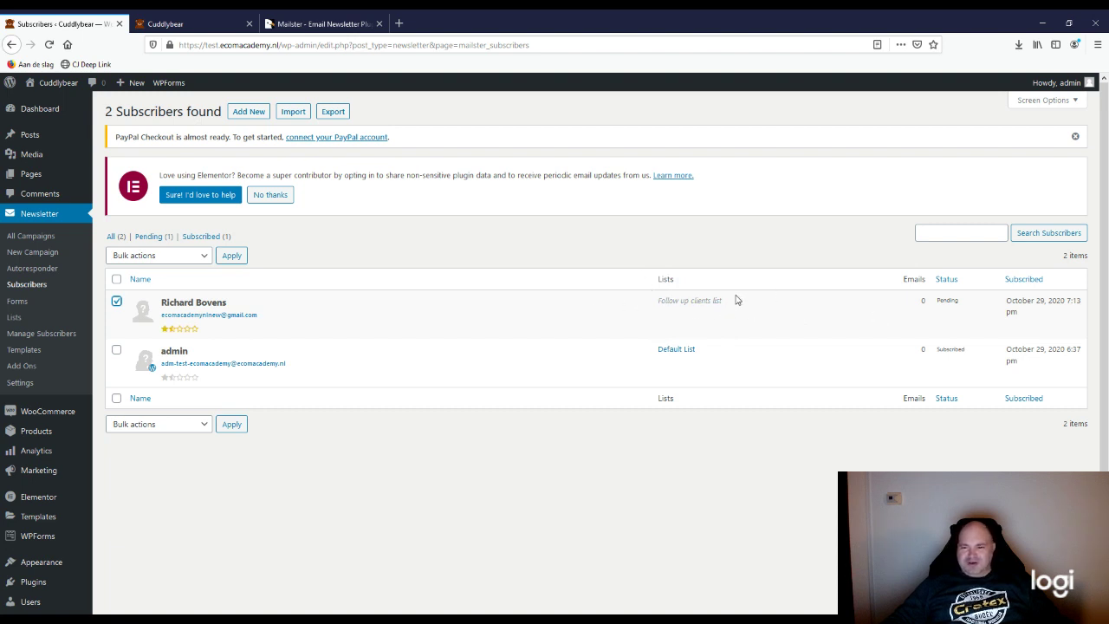
{"action": "left_click", "coordinate": [195, 25]}
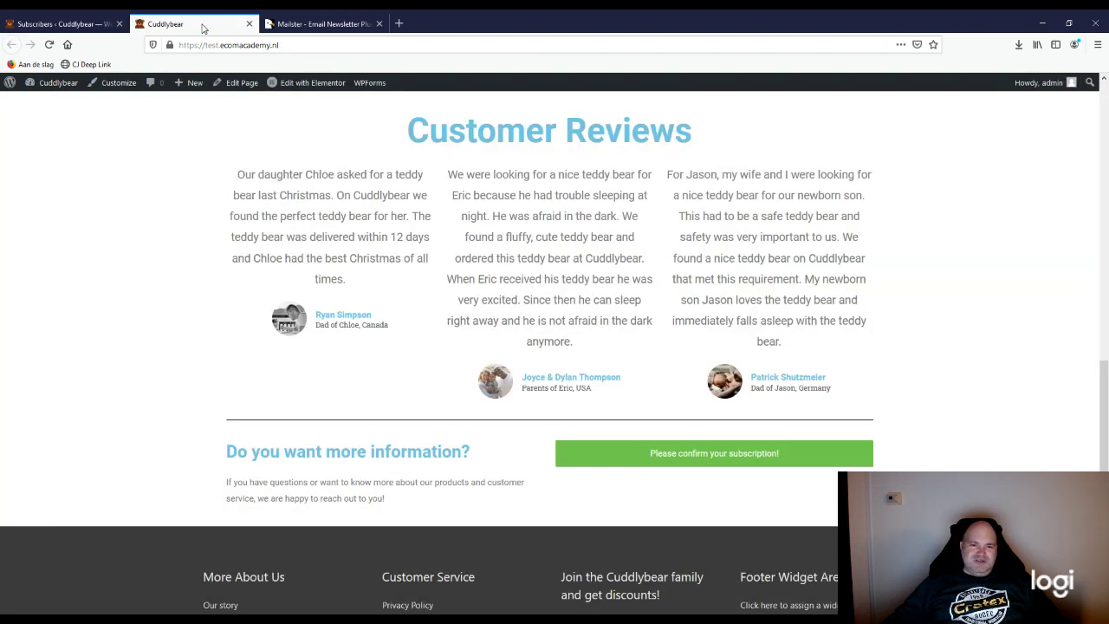
Step: Review the 'Do you want more information?' heading, then go from Subscribers to the Newsletter Lists overview
{"action": "scroll", "coordinate": [454, 383], "scroll_direction": "down", "scroll_amount": 1}
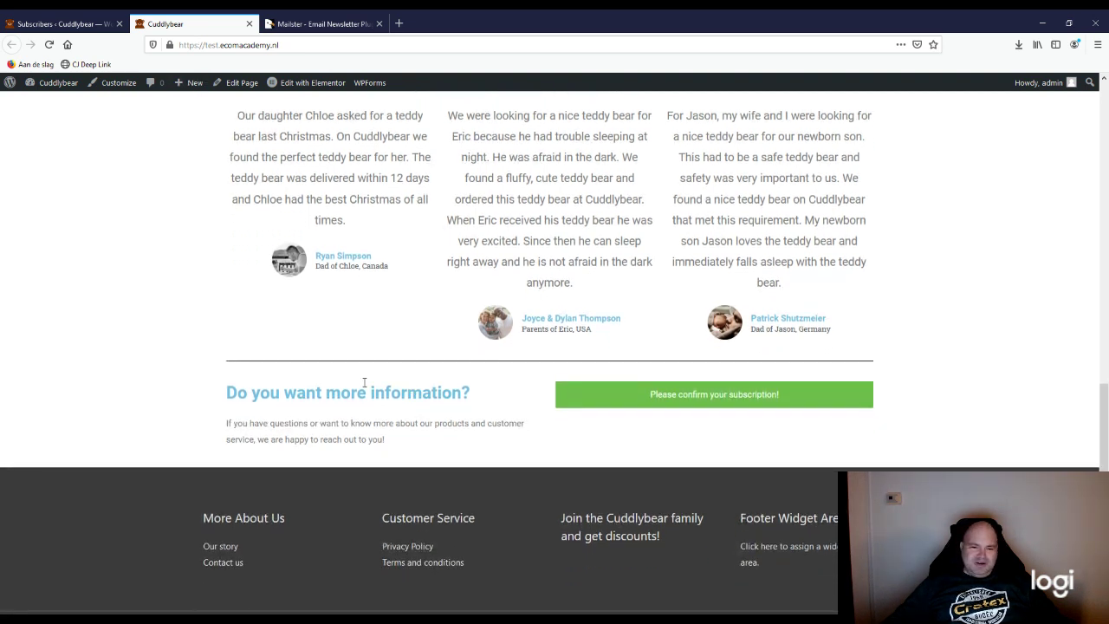
{"action": "left_click_drag", "start_coordinate": [226, 391], "coordinate": [448, 443]}
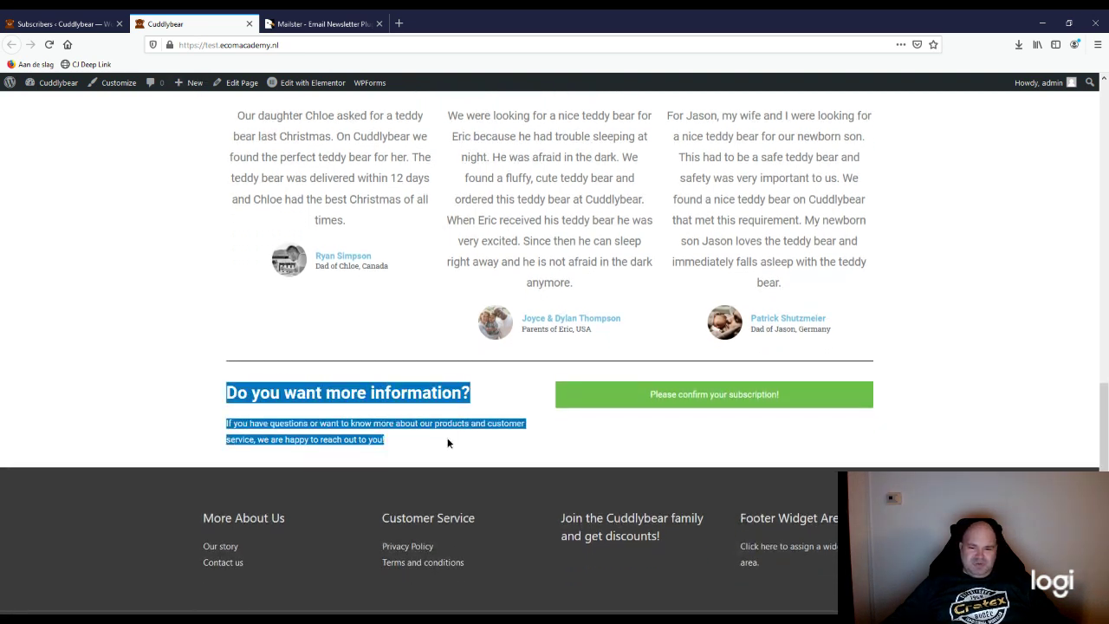
{"action": "left_click", "coordinate": [474, 396]}
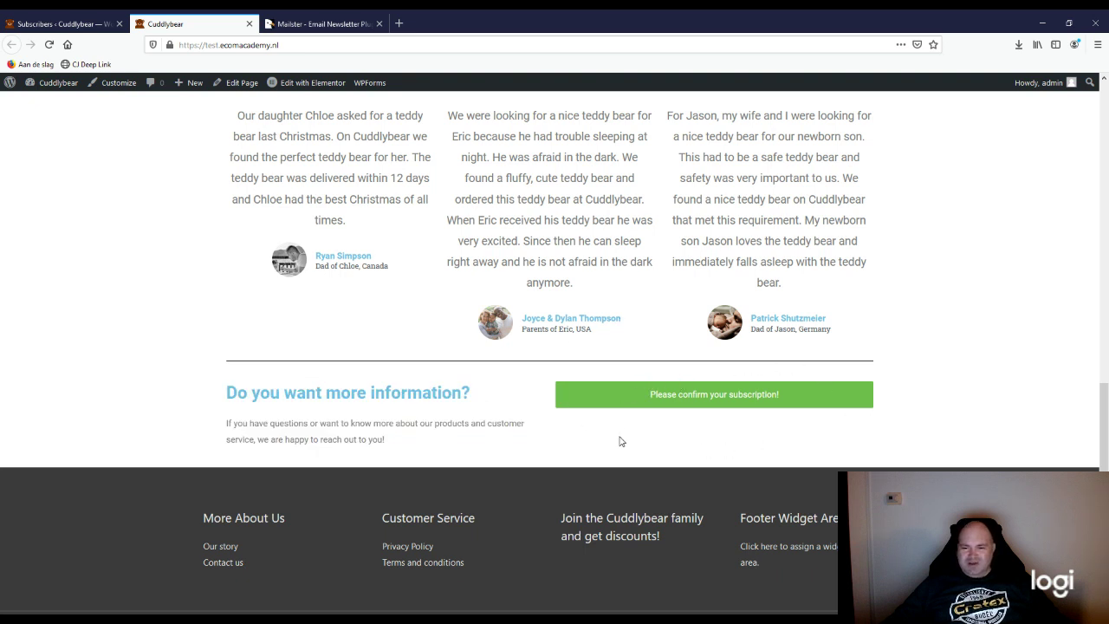
{"action": "left_click", "coordinate": [87, 25]}
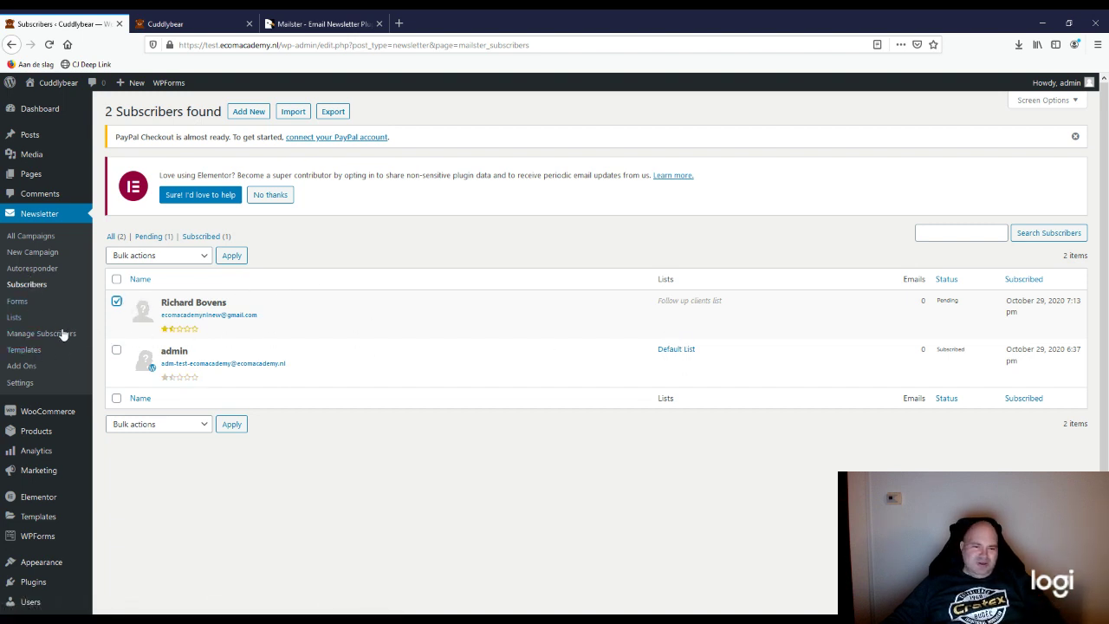
{"action": "left_click", "coordinate": [14, 318]}
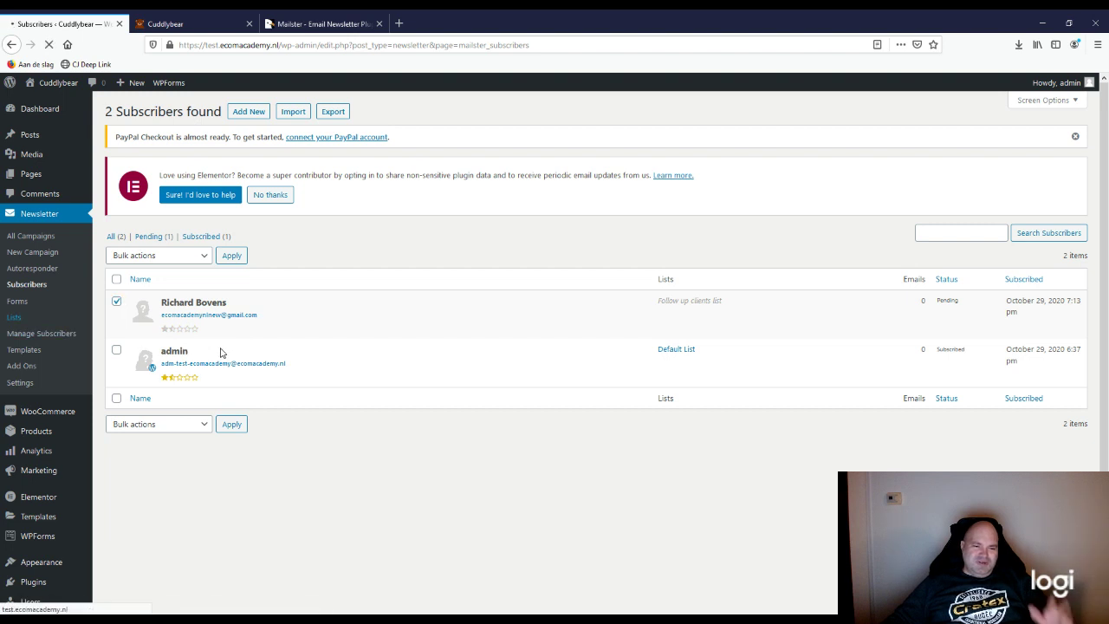
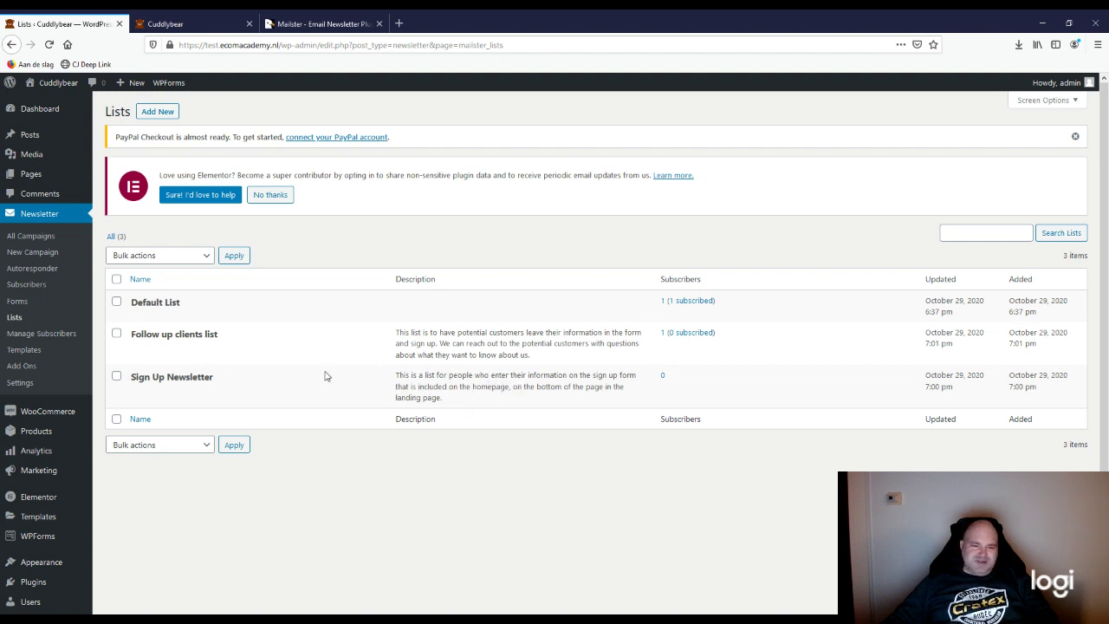
Step: Create a form named 'Sign up newsletter form' with First Name and Last Name added above Email
{"action": "left_click", "coordinate": [19, 304]}
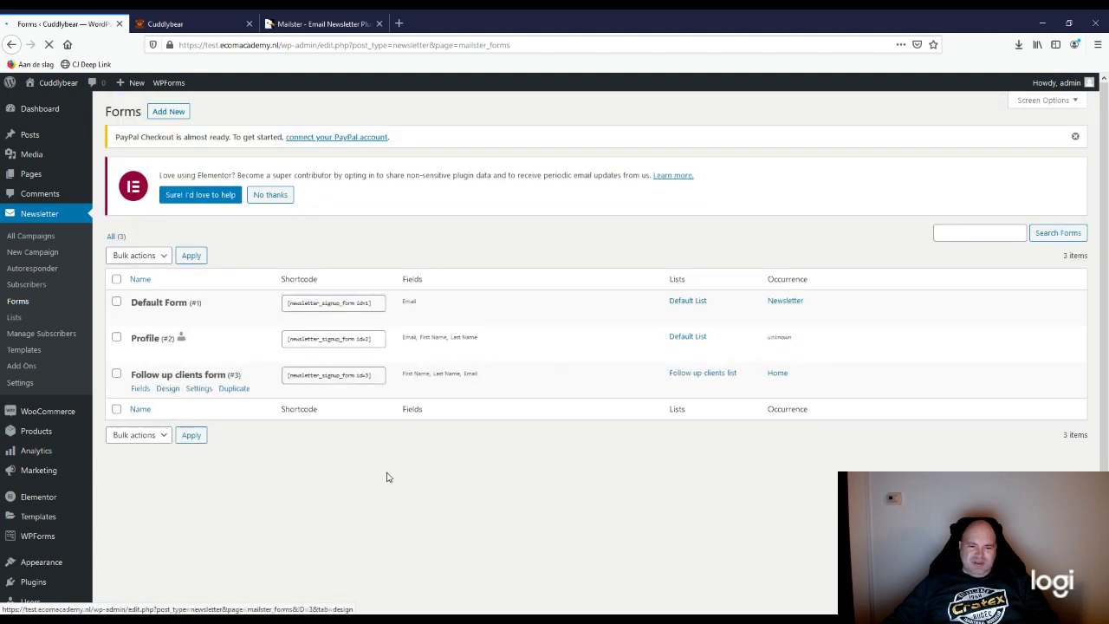
{"action": "left_click", "coordinate": [171, 114]}
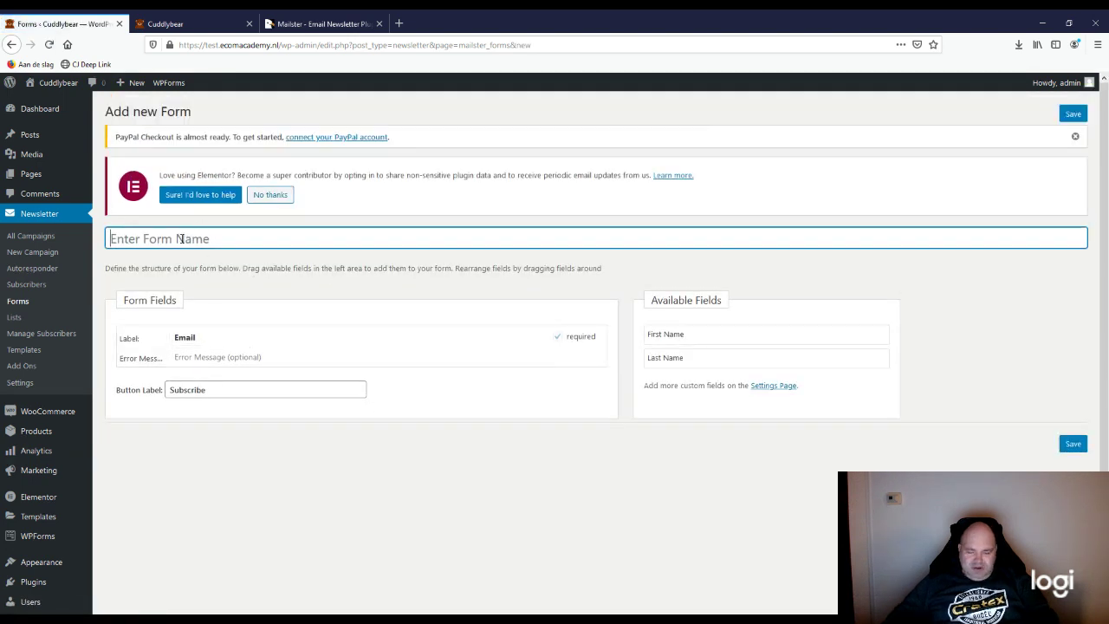
{"action": "type", "text": "Sign up newslett"}
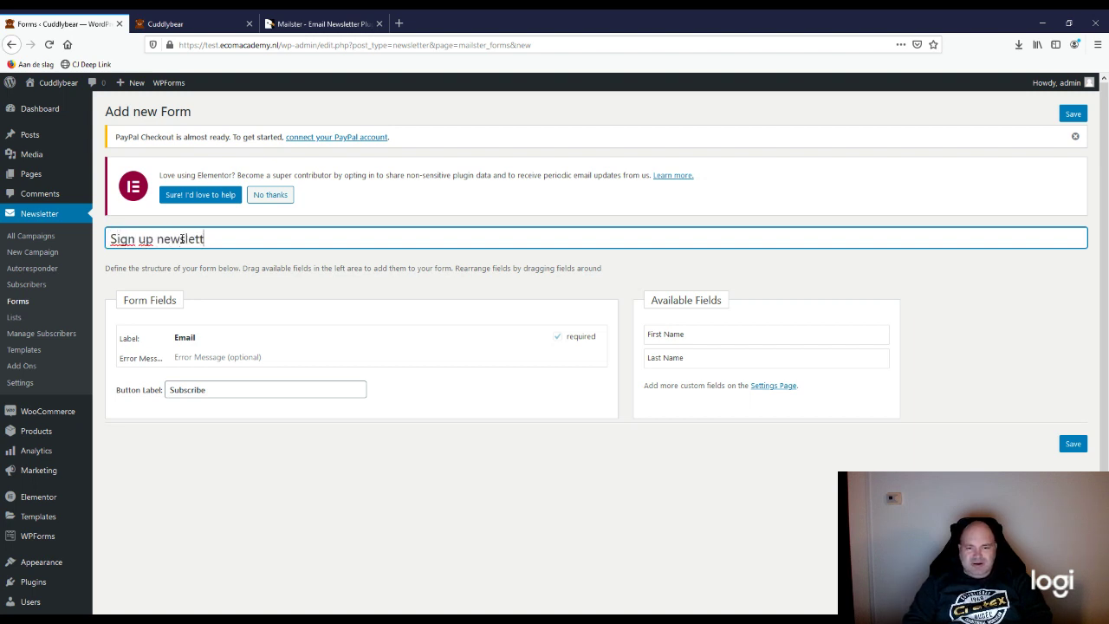
{"action": "type", "text": "er form"}
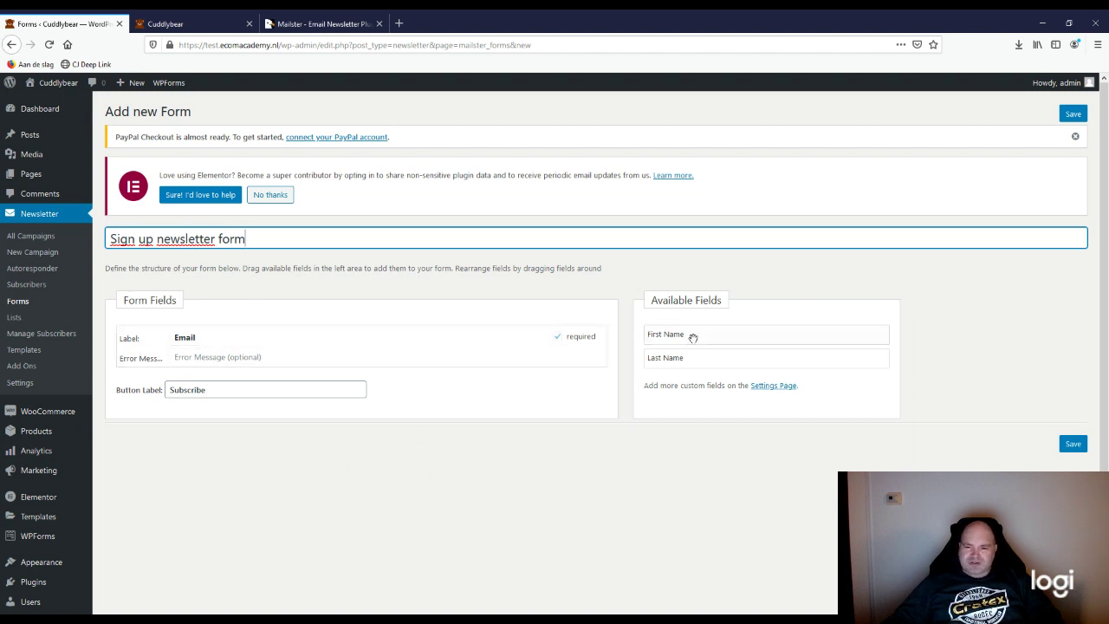
{"action": "left_click_drag", "start_coordinate": [687, 337], "coordinate": [245, 347]}
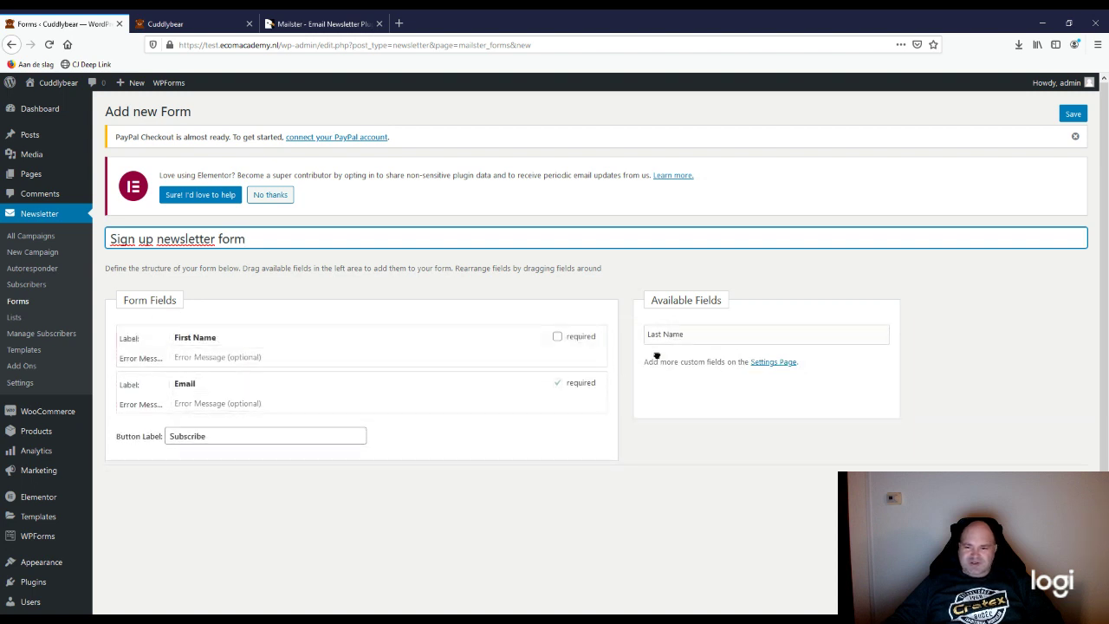
{"action": "left_click_drag", "start_coordinate": [657, 355], "coordinate": [156, 396]}
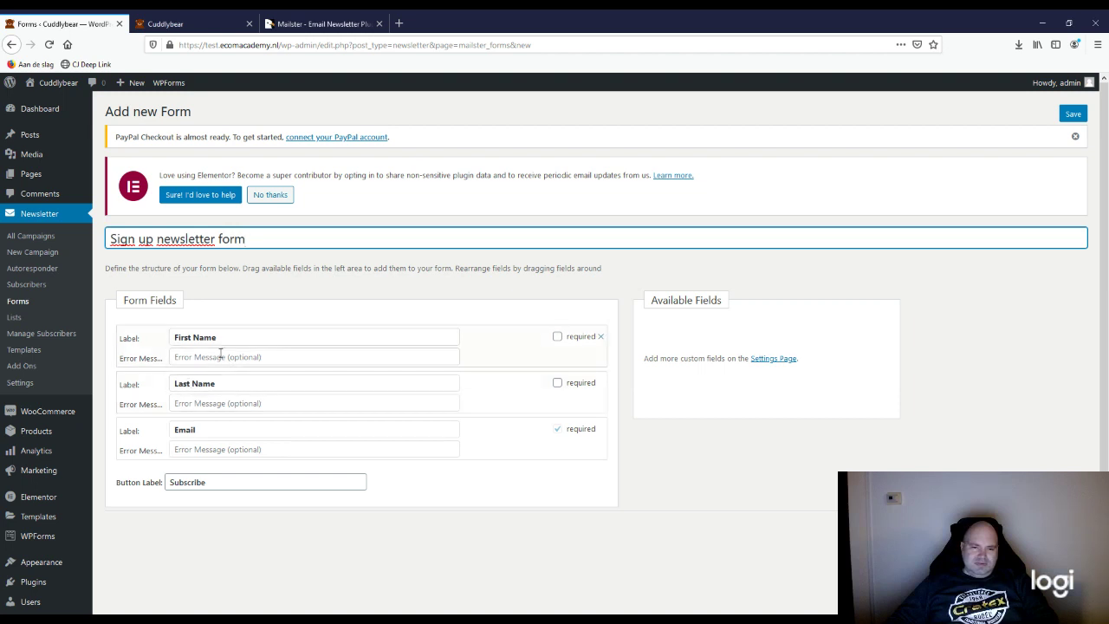
Step: Relabel the form's button 'Join the Cuddlybear family!', replacing Ecomacademy with Cuddlybear
{"action": "left_click", "coordinate": [258, 481]}
{"action": "key", "text": "ctrl+a"}
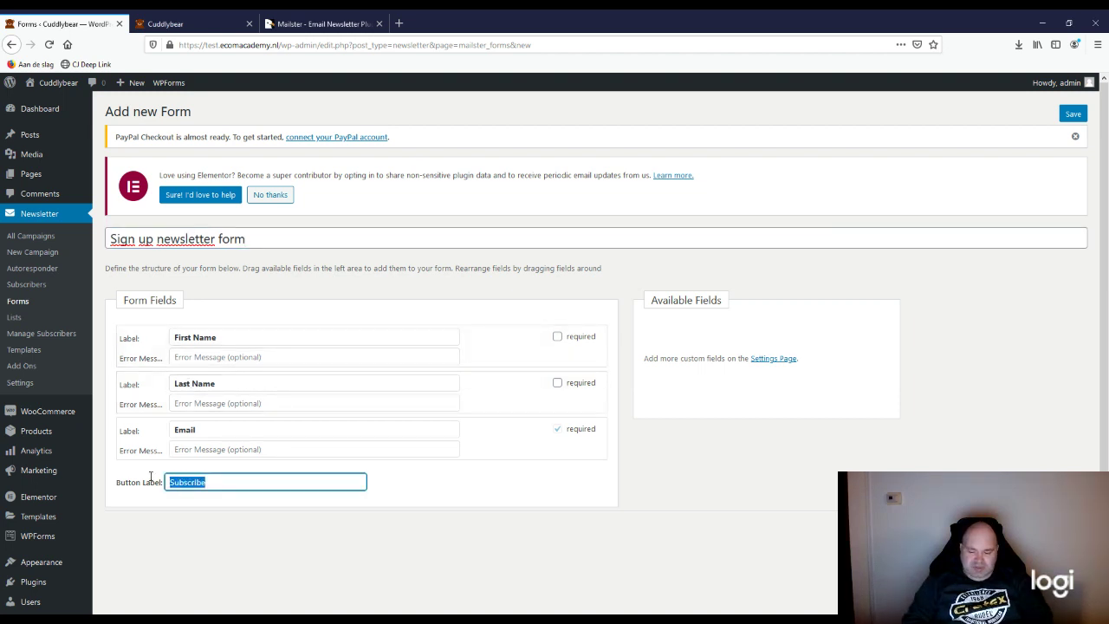
{"action": "type", "text": "Join"}
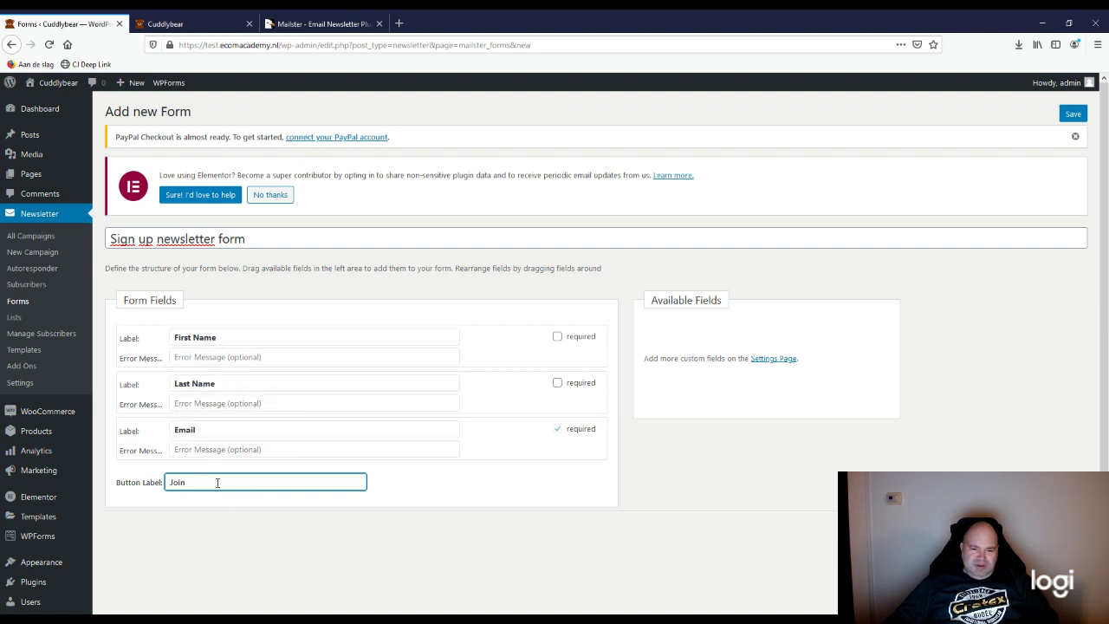
{"action": "type", "text": "the Ecomacademy family!"}
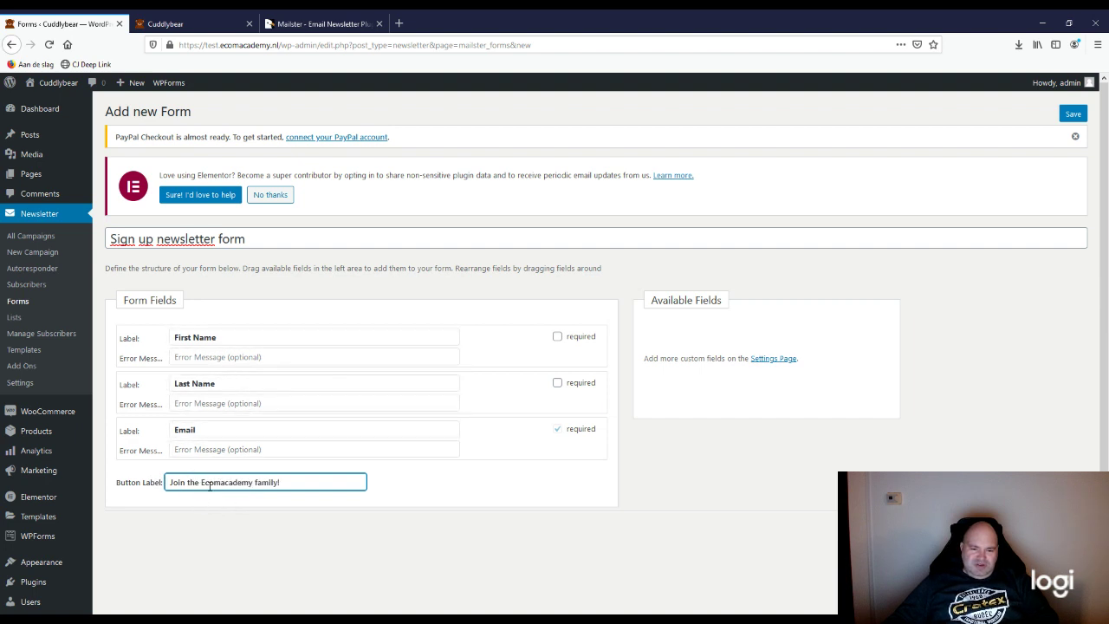
{"action": "double_click", "coordinate": [211, 482]}
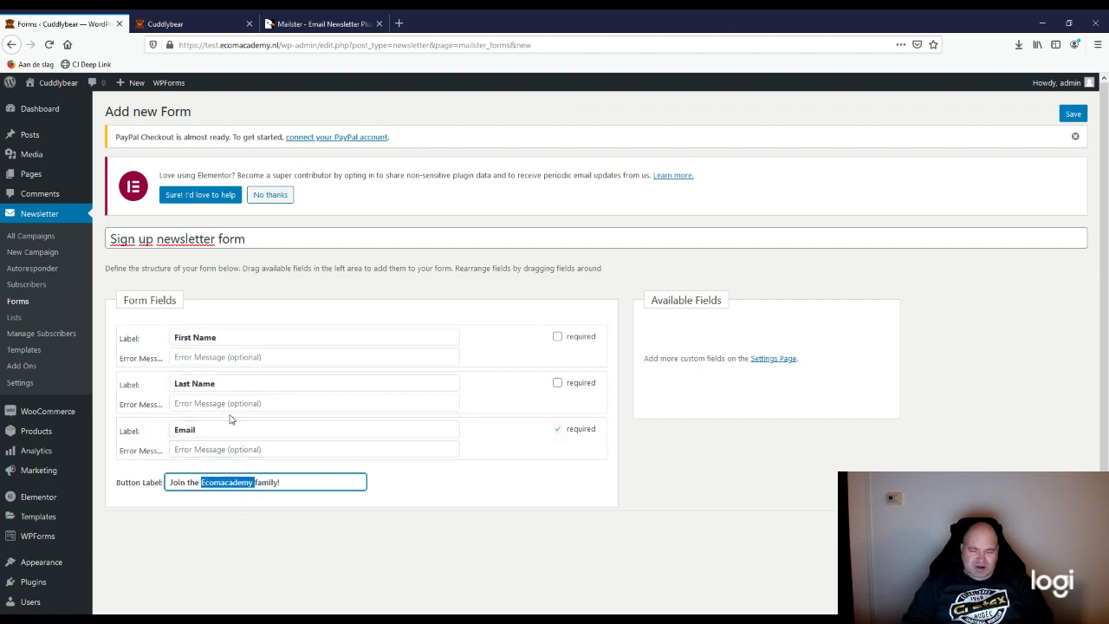
{"action": "type", "text": "Cuddlybear"}
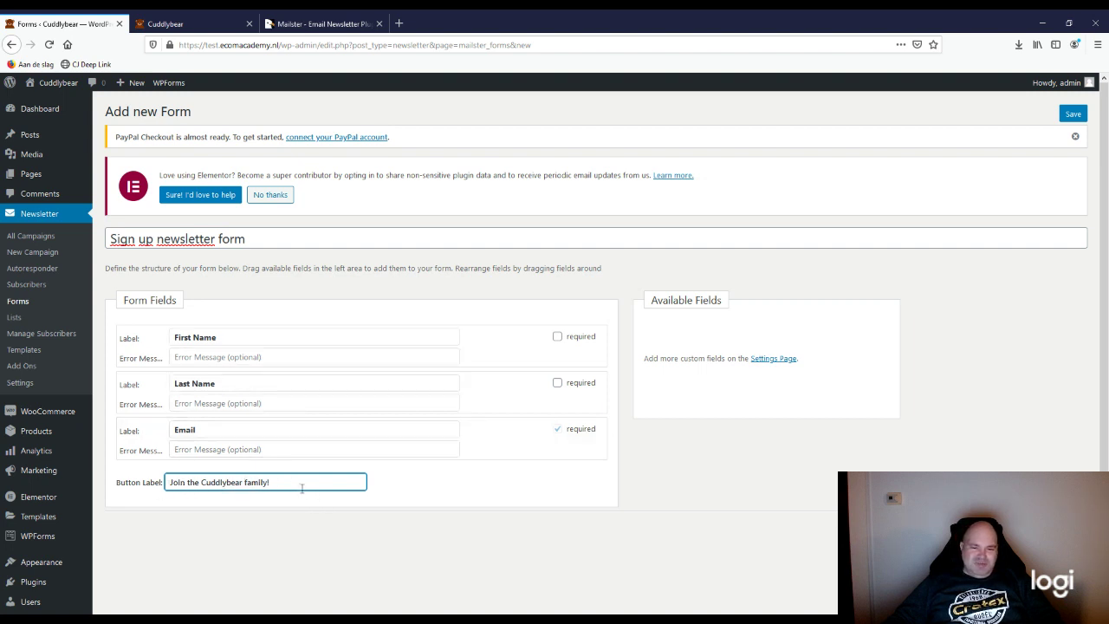
{"action": "left_click", "coordinate": [429, 555]}
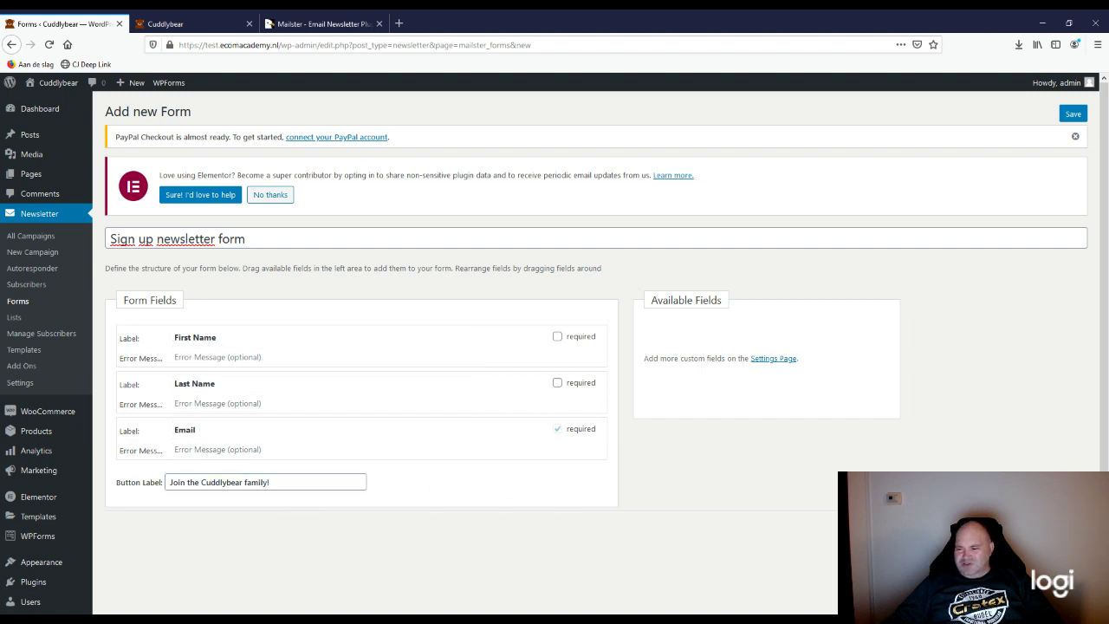
Step: Save the form and give its button a grey #bfbfbf background colour
{"action": "left_click", "coordinate": [1073, 113]}
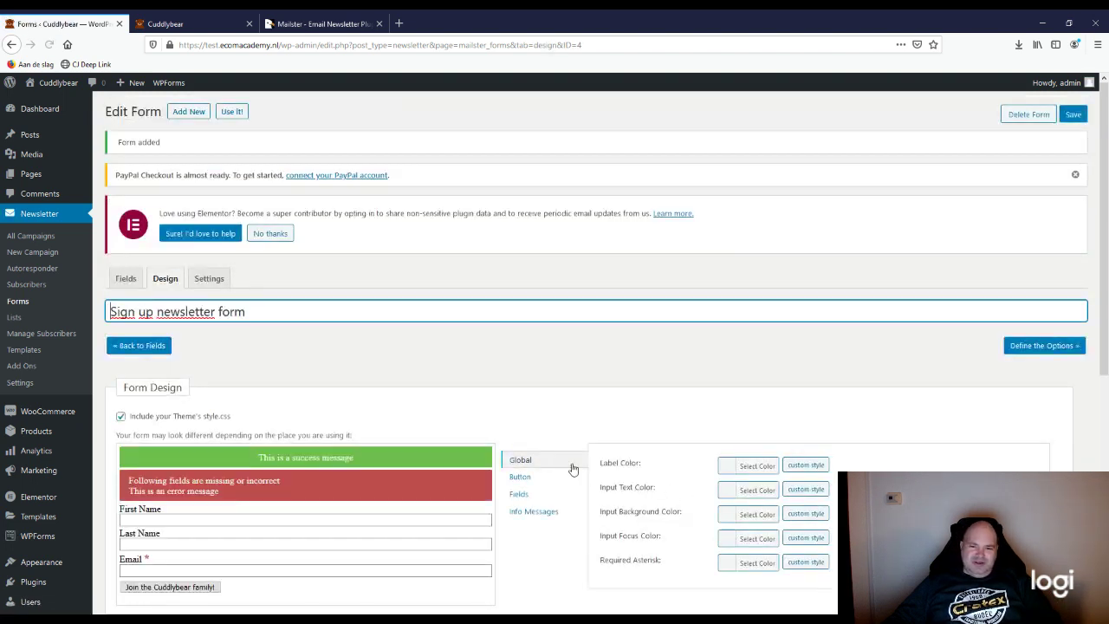
{"action": "scroll", "coordinate": [569, 462], "scroll_direction": "down", "scroll_amount": 2}
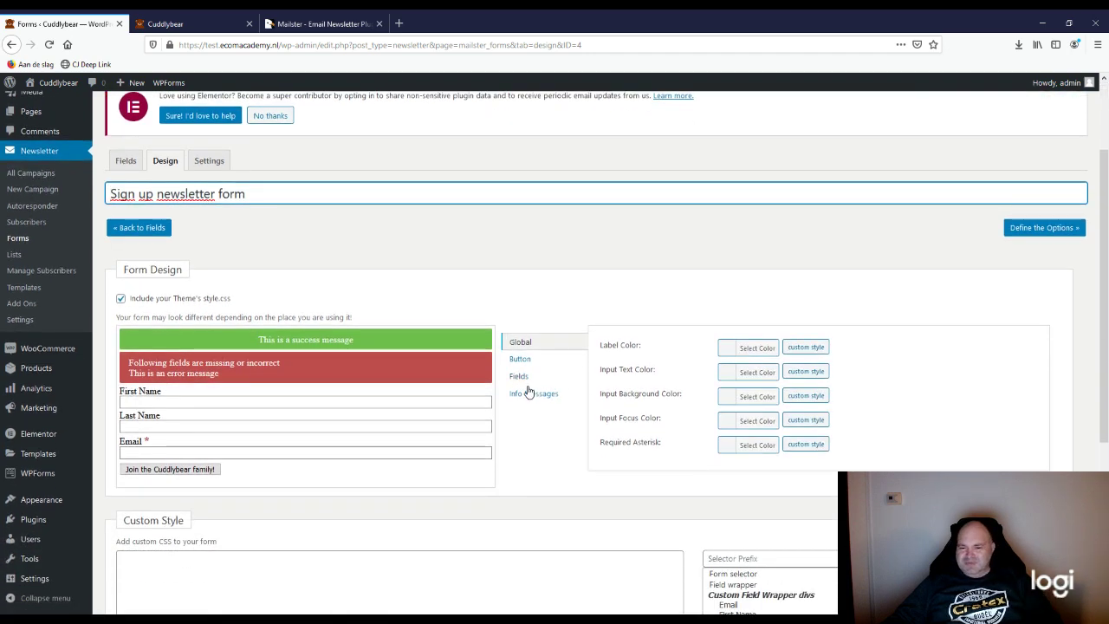
{"action": "left_click", "coordinate": [521, 361]}
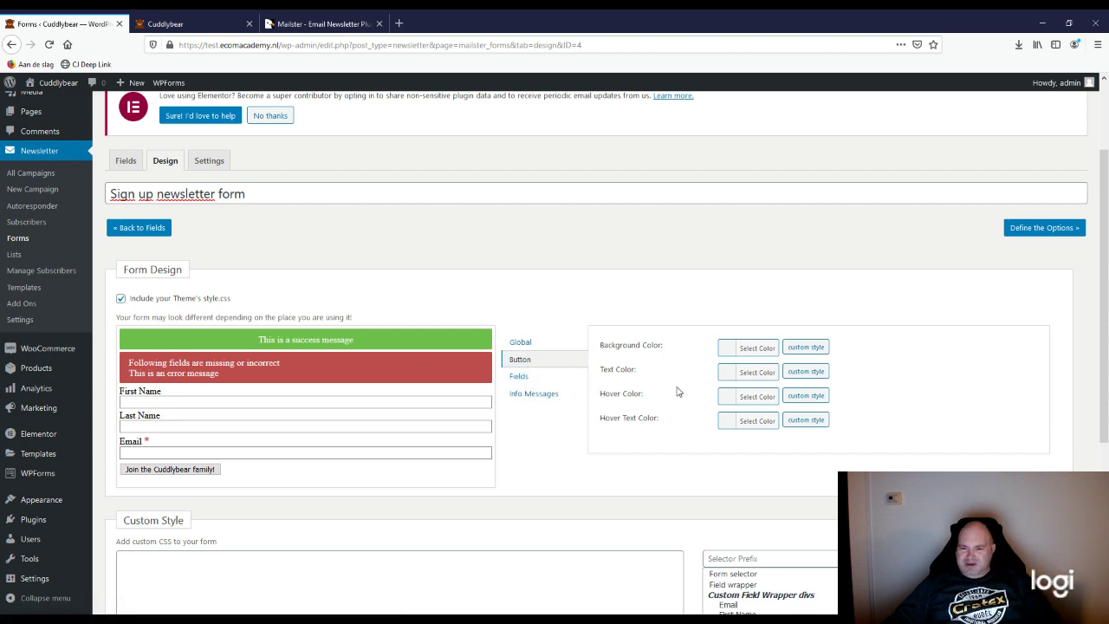
{"action": "left_click", "coordinate": [728, 373]}
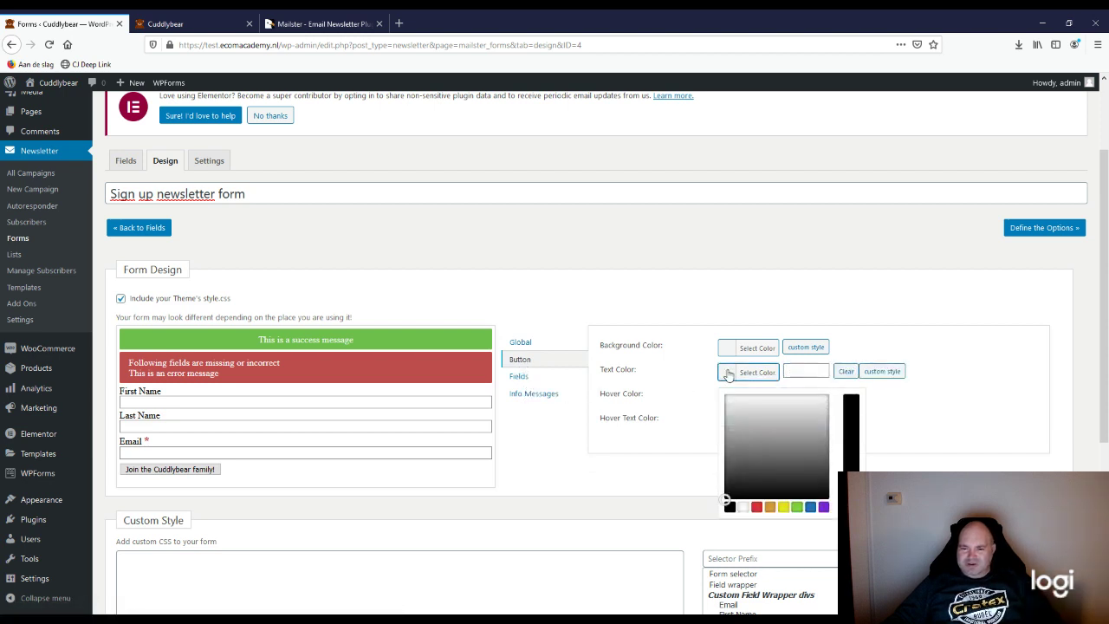
{"action": "left_click", "coordinate": [656, 387]}
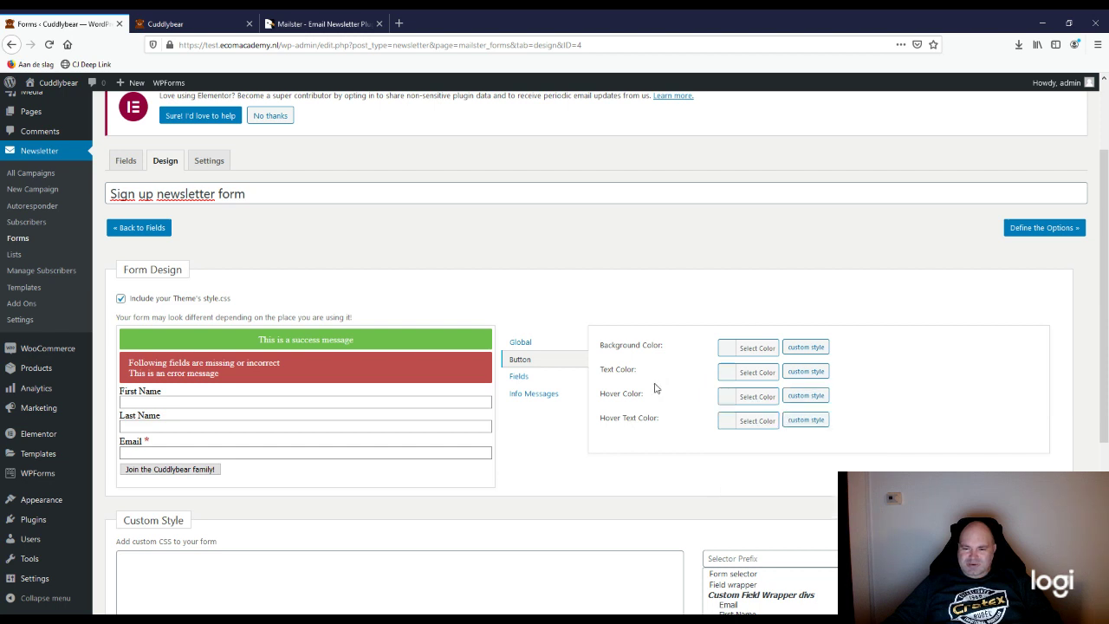
{"action": "left_click", "coordinate": [732, 349]}
{"action": "left_click", "coordinate": [773, 396]}
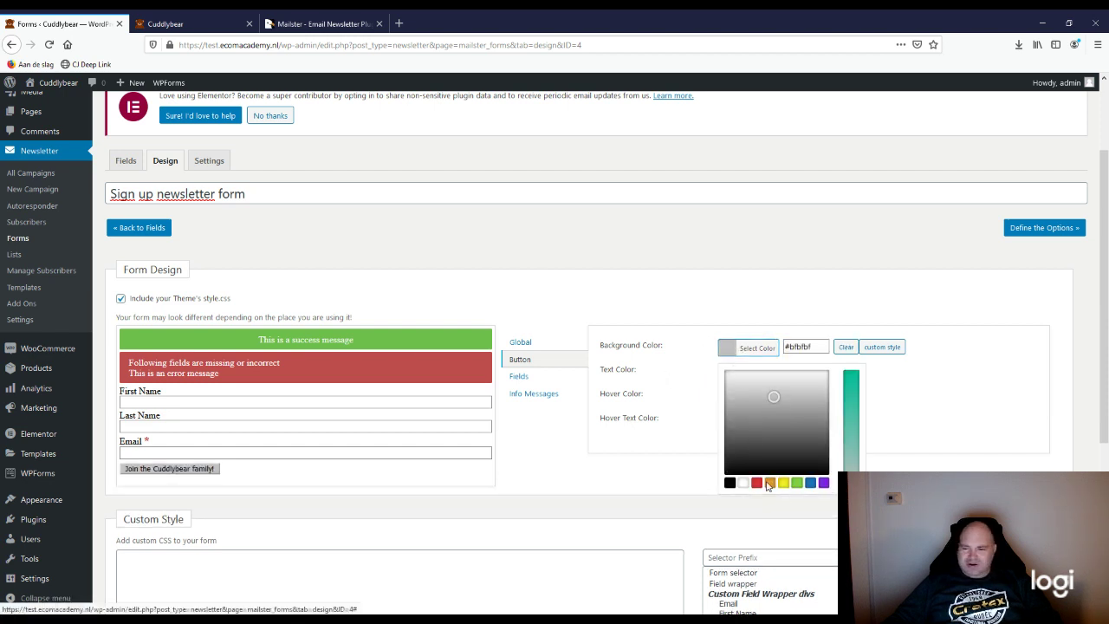
{"action": "left_click", "coordinate": [730, 304]}
{"action": "scroll", "coordinate": [524, 497], "scroll_direction": "down", "scroll_amount": 5}
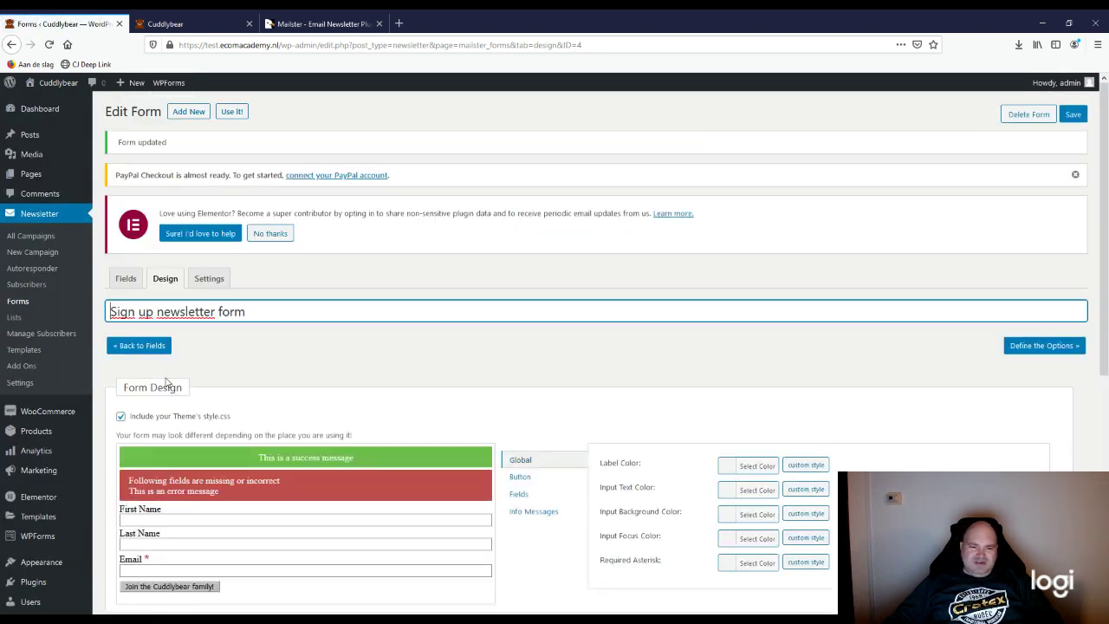
Step: In the form settings, tick Sign Up Newsletter under Subscribe new users to, then save
{"action": "left_click", "coordinate": [212, 279]}
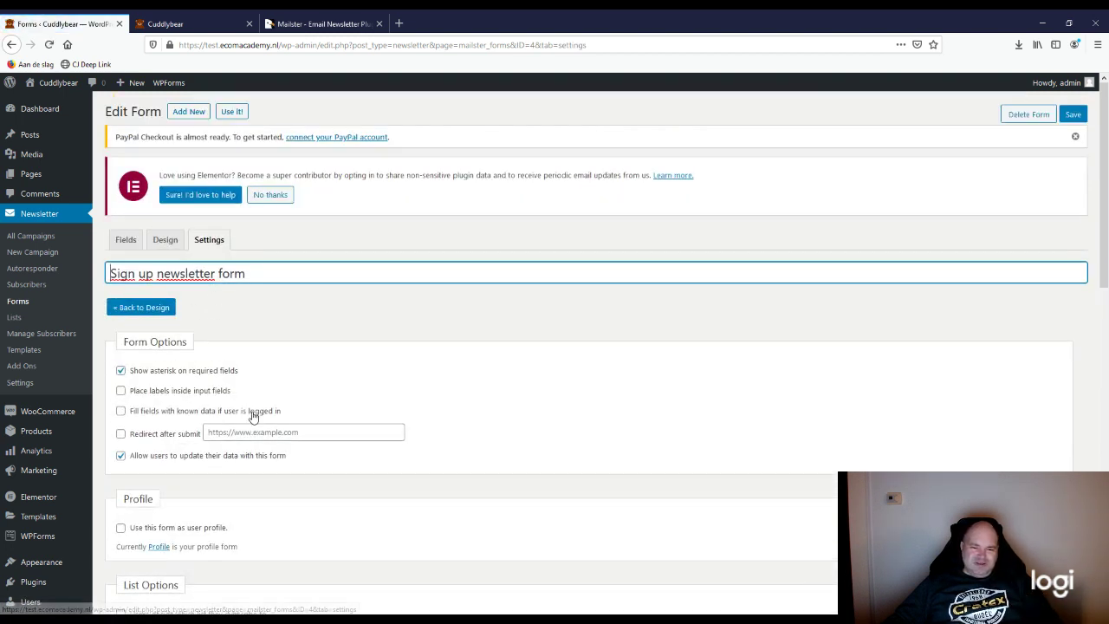
{"action": "scroll", "coordinate": [253, 417], "scroll_direction": "down", "scroll_amount": 3}
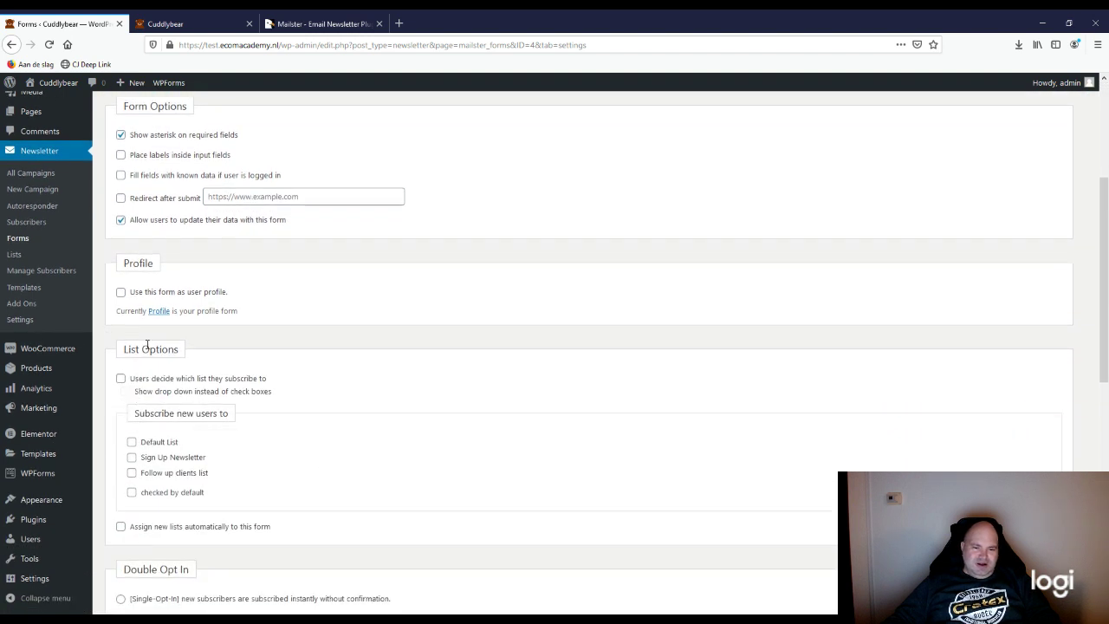
{"action": "left_click", "coordinate": [131, 457]}
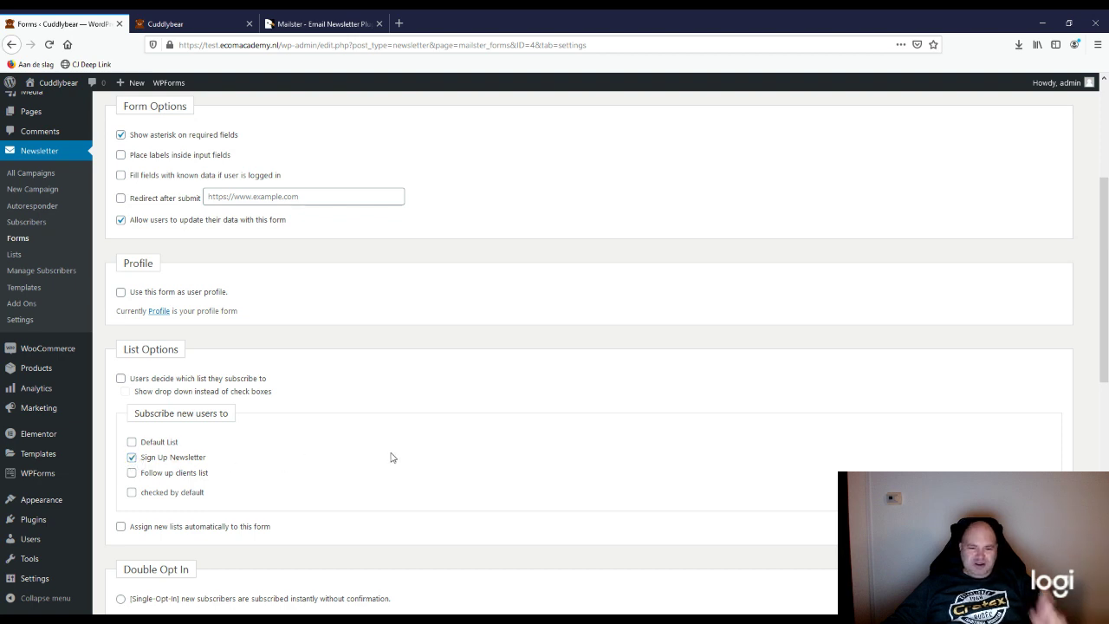
{"action": "scroll", "coordinate": [391, 457], "scroll_direction": "down", "scroll_amount": 2}
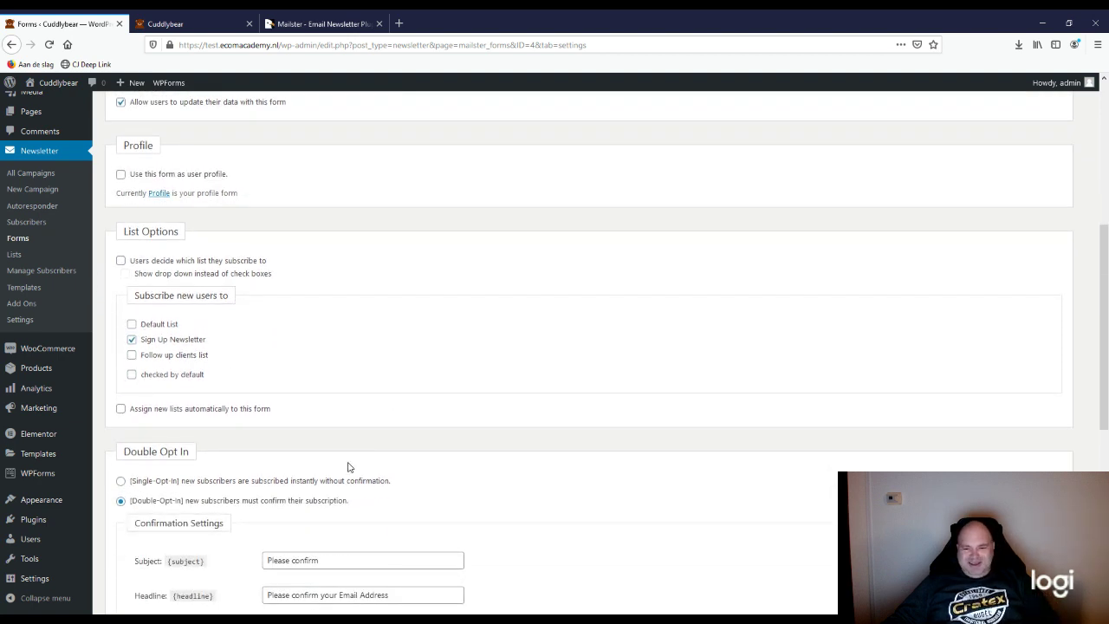
{"action": "scroll", "coordinate": [349, 467], "scroll_direction": "down", "scroll_amount": 6}
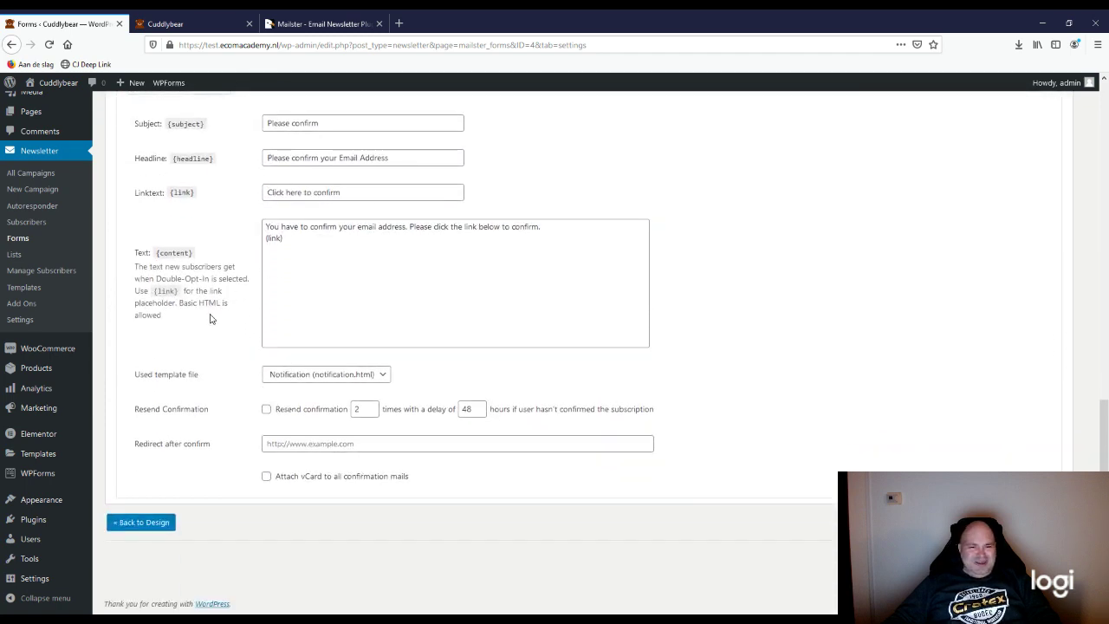
{"action": "scroll", "coordinate": [209, 319], "scroll_direction": "up", "scroll_amount": 1}
{"action": "scroll", "coordinate": [357, 459], "scroll_direction": "down", "scroll_amount": 1}
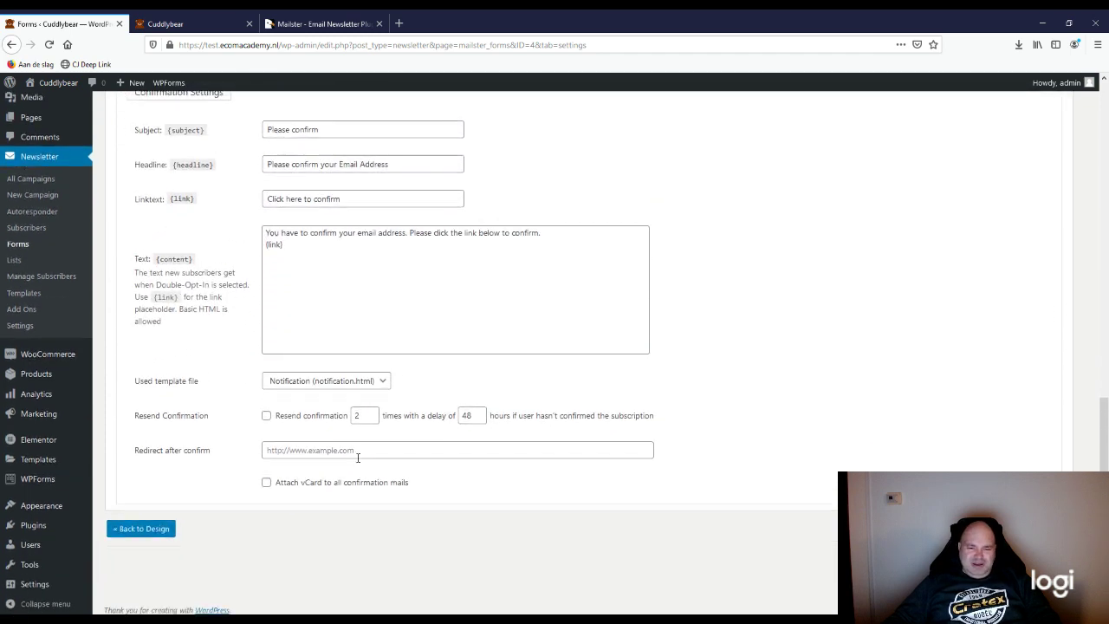
{"action": "left_click", "coordinate": [142, 522]}
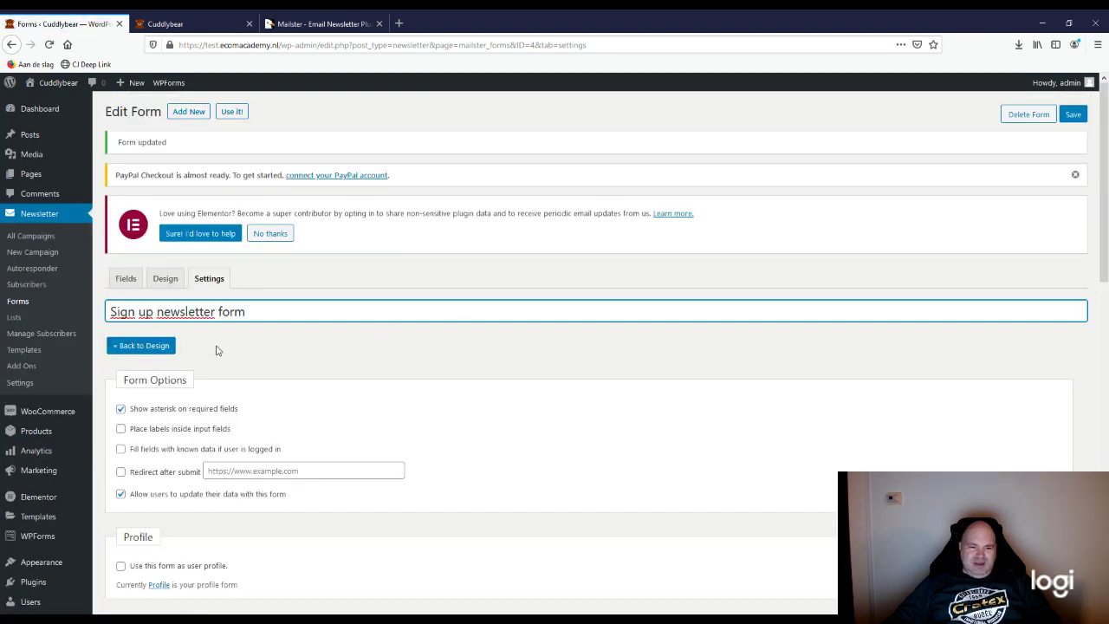
Step: Copy the 'Sign up newsletter form' shortcode from the Mailster forms list
{"action": "left_click", "coordinate": [21, 302]}
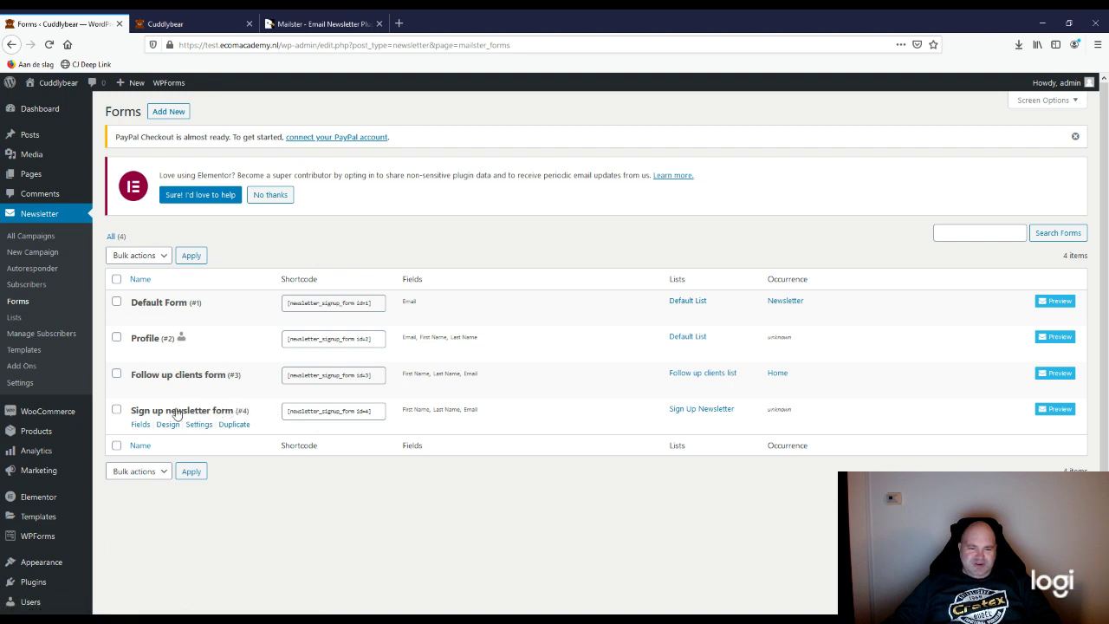
{"action": "left_click", "coordinate": [377, 413]}
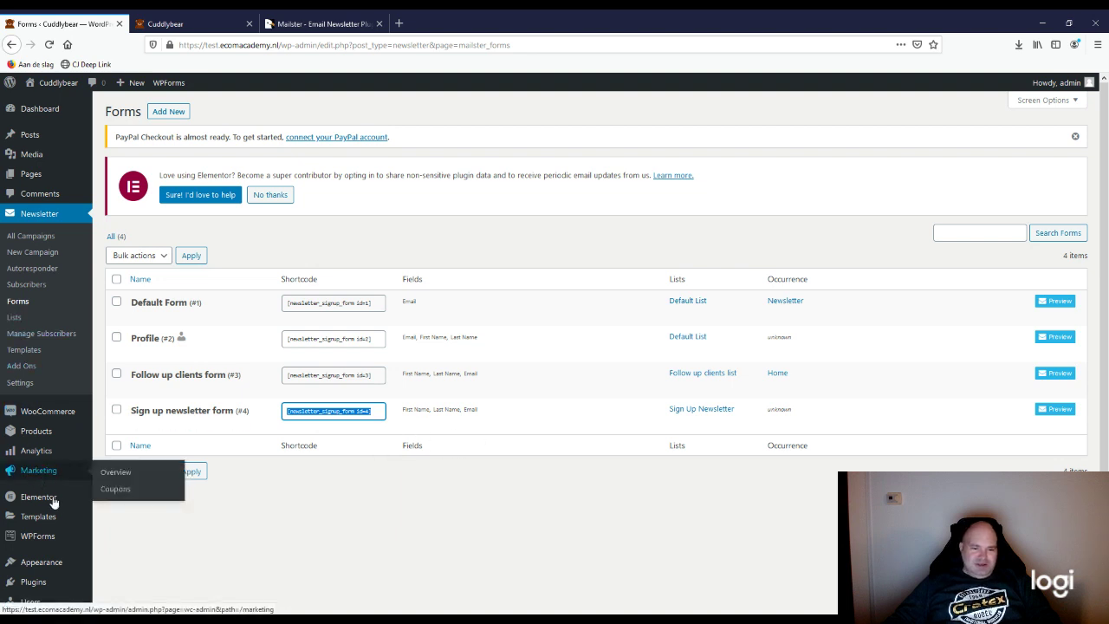
{"action": "scroll", "coordinate": [64, 508], "scroll_direction": "down", "scroll_amount": 1}
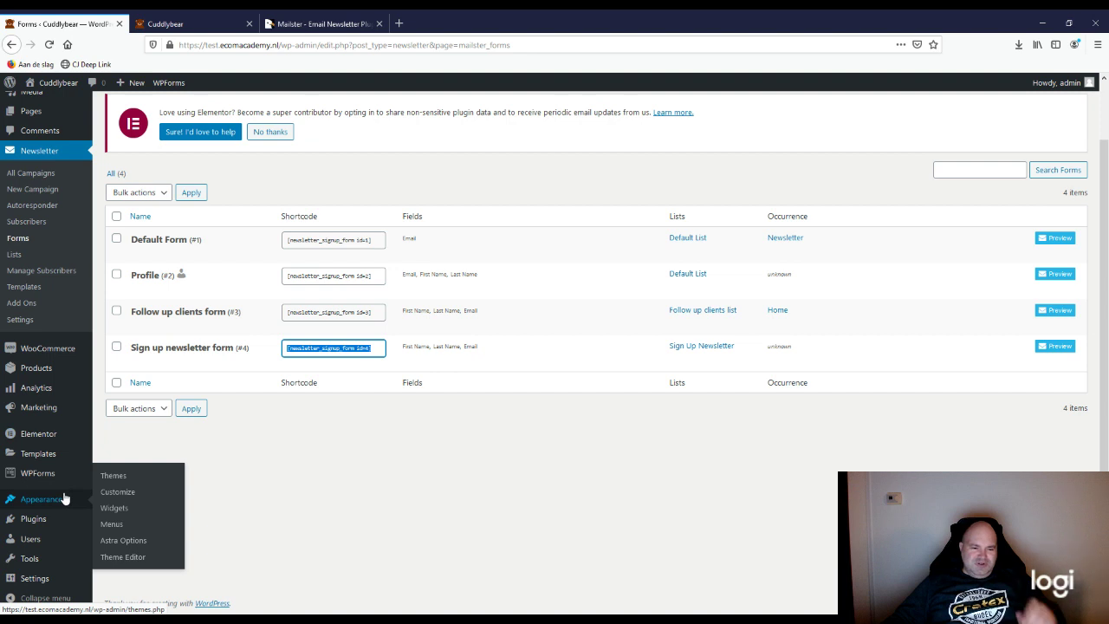
{"action": "left_click", "coordinate": [169, 23]}
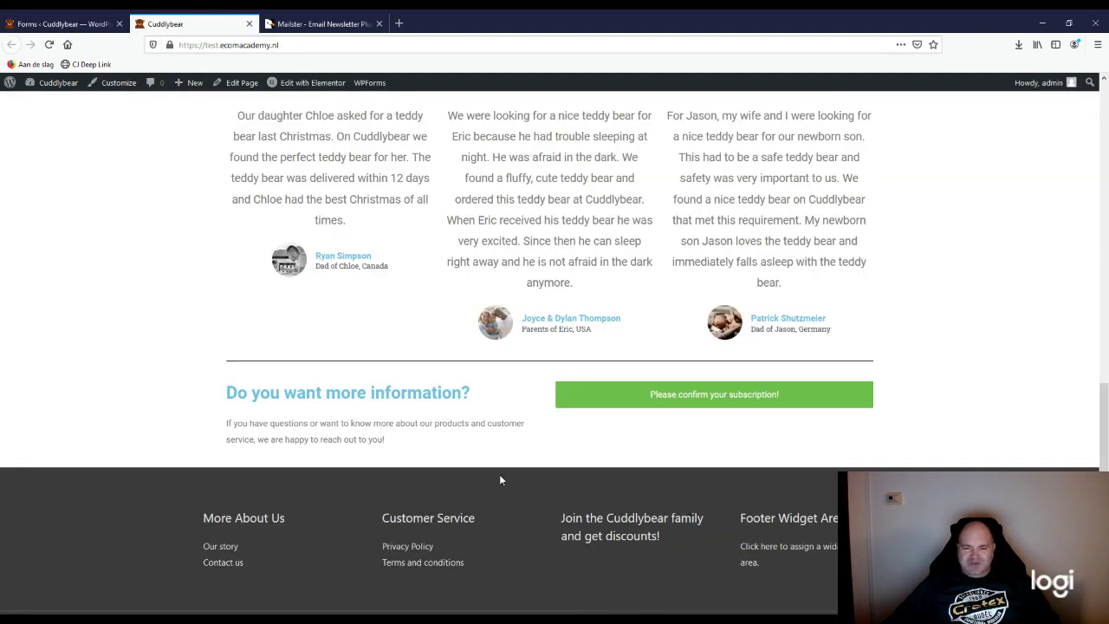
{"action": "left_click", "coordinate": [52, 23]}
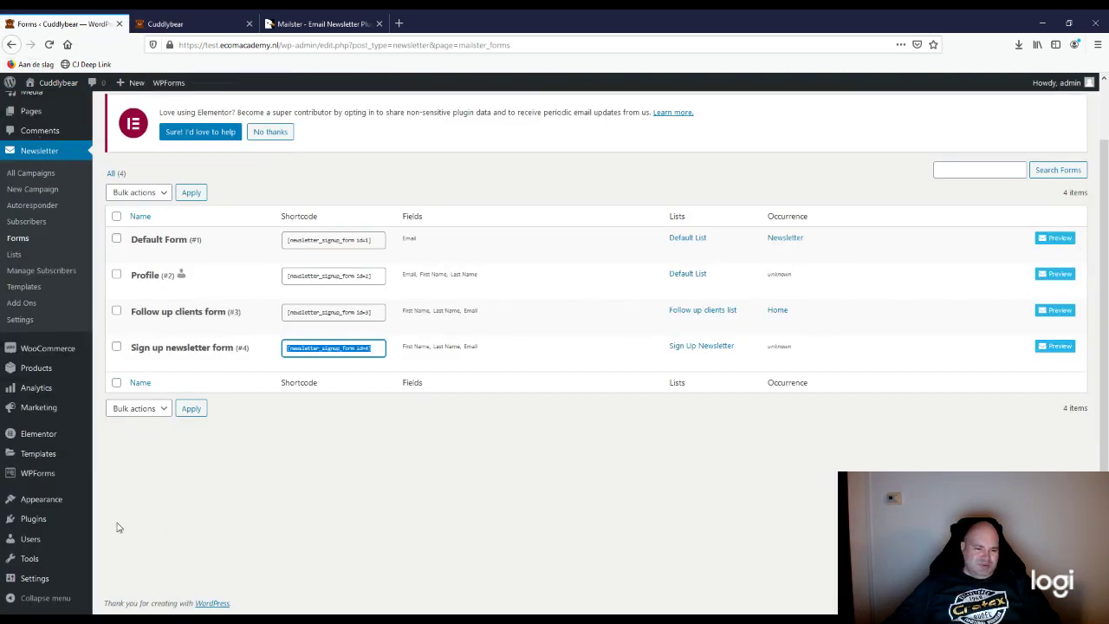
{"action": "mouse_move", "coordinate": [31, 505]}
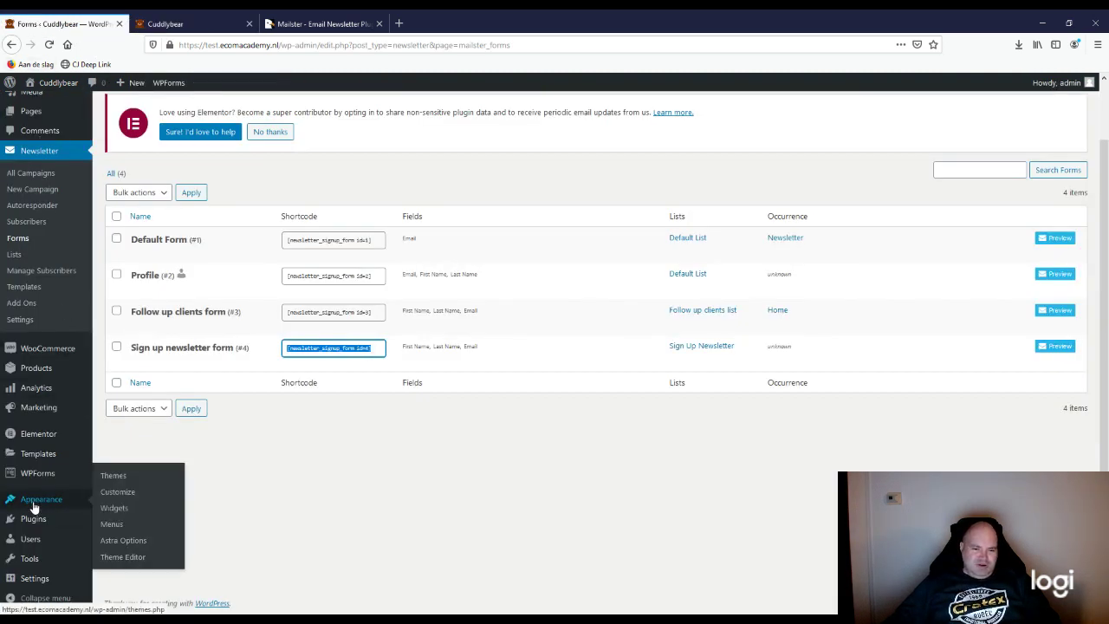
Step: Open the Text widget in Footer Widget Area 3 on the Widgets page and switch it to Text mode
{"action": "left_click", "coordinate": [118, 512]}
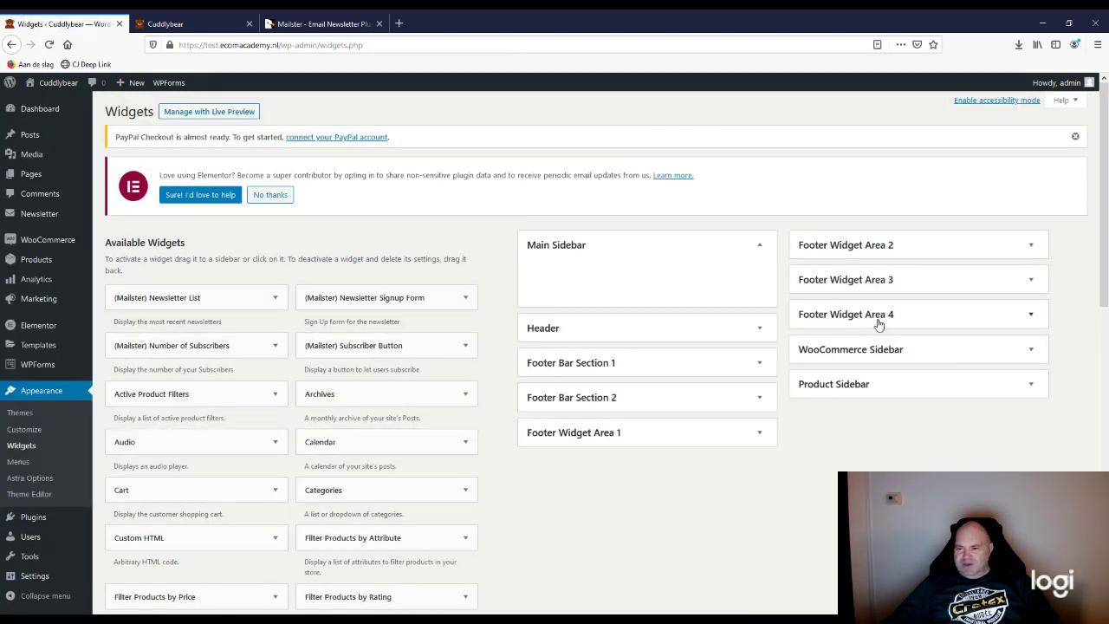
{"action": "left_click", "coordinate": [879, 322]}
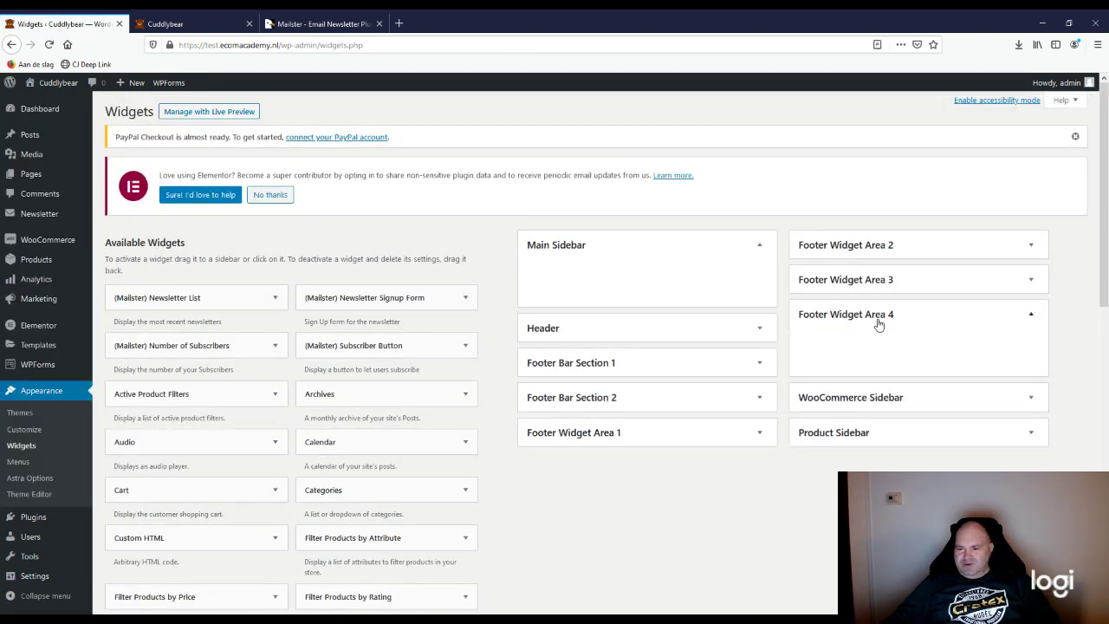
{"action": "left_click", "coordinate": [868, 289]}
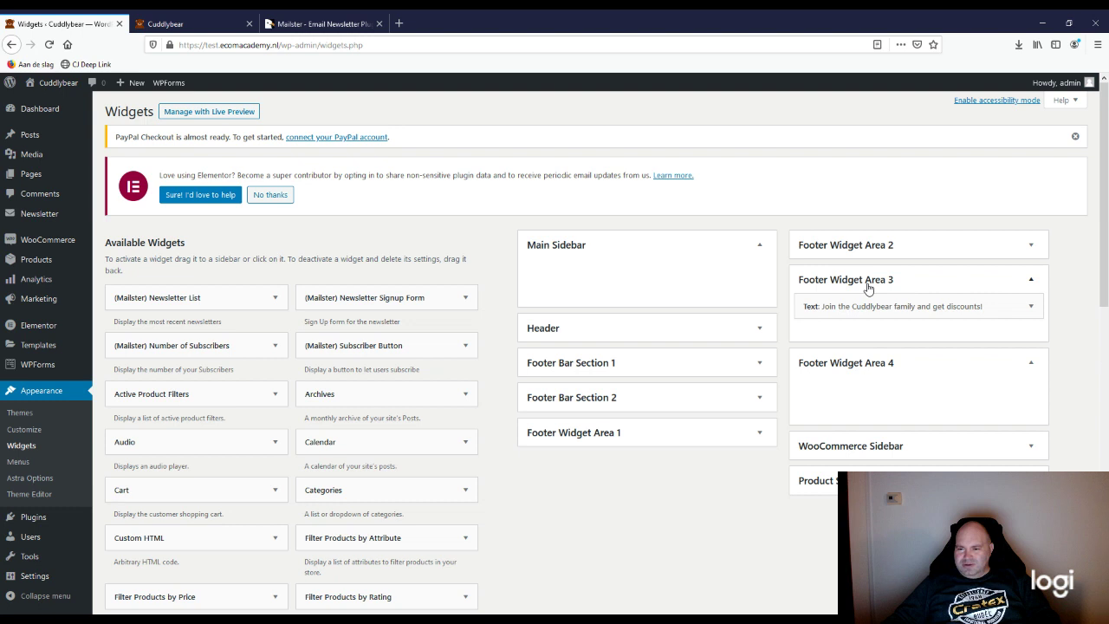
{"action": "left_click", "coordinate": [845, 363]}
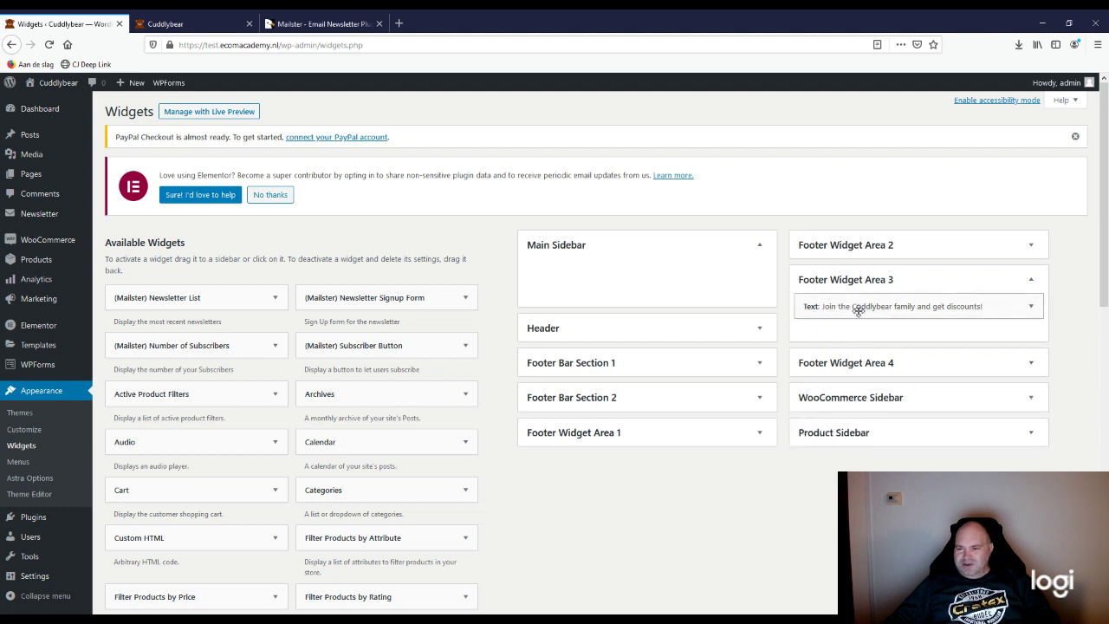
{"action": "left_click", "coordinate": [858, 308]}
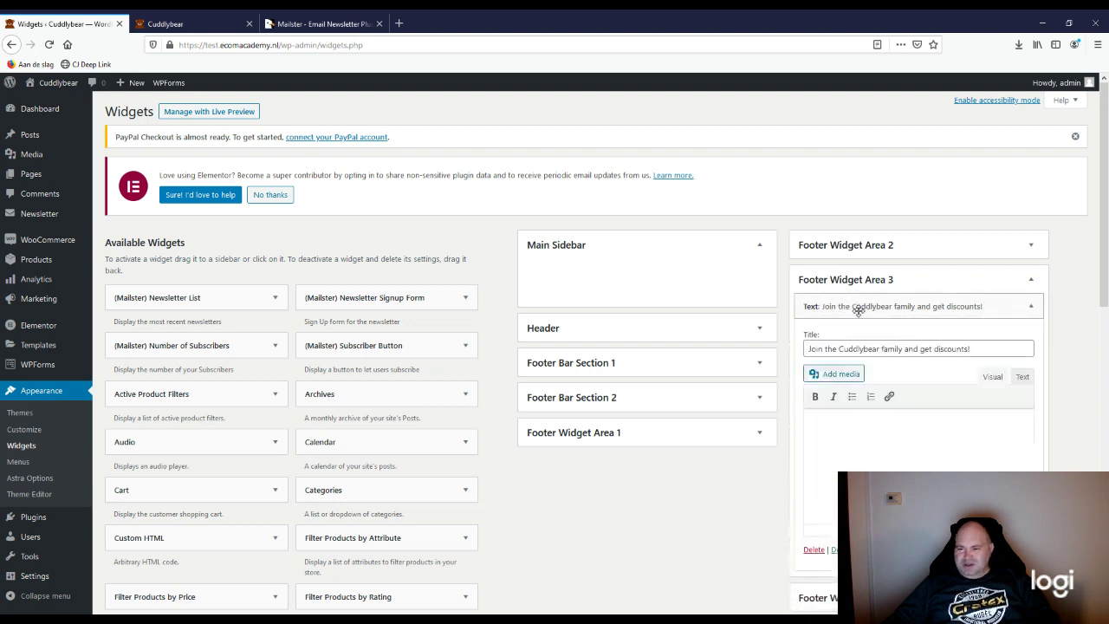
{"action": "left_click", "coordinate": [1023, 378]}
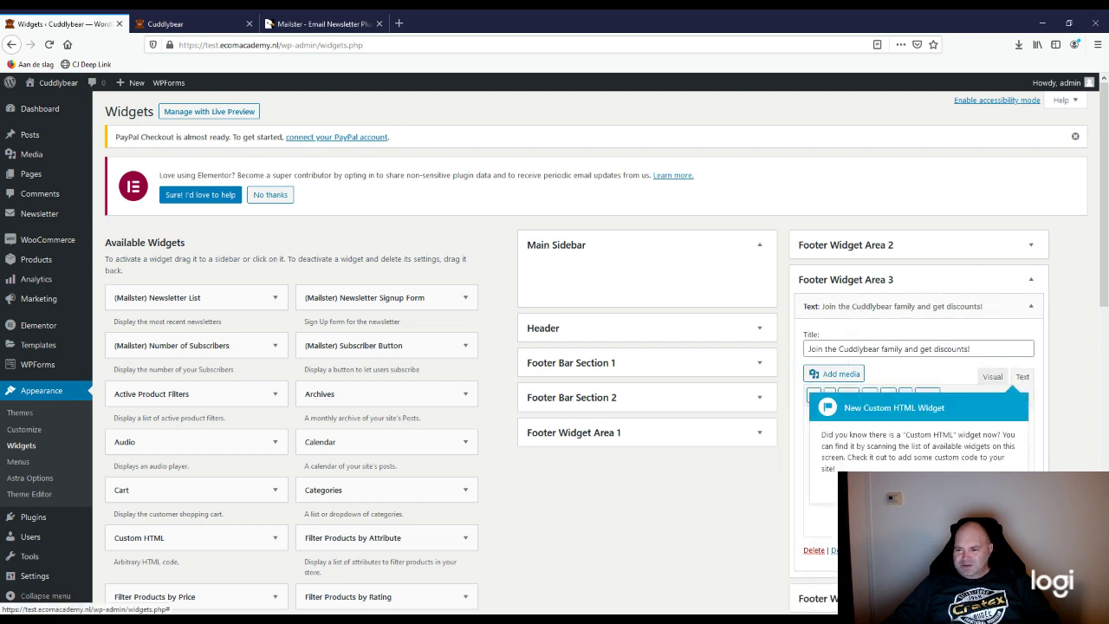
{"action": "left_click", "coordinate": [860, 435]}
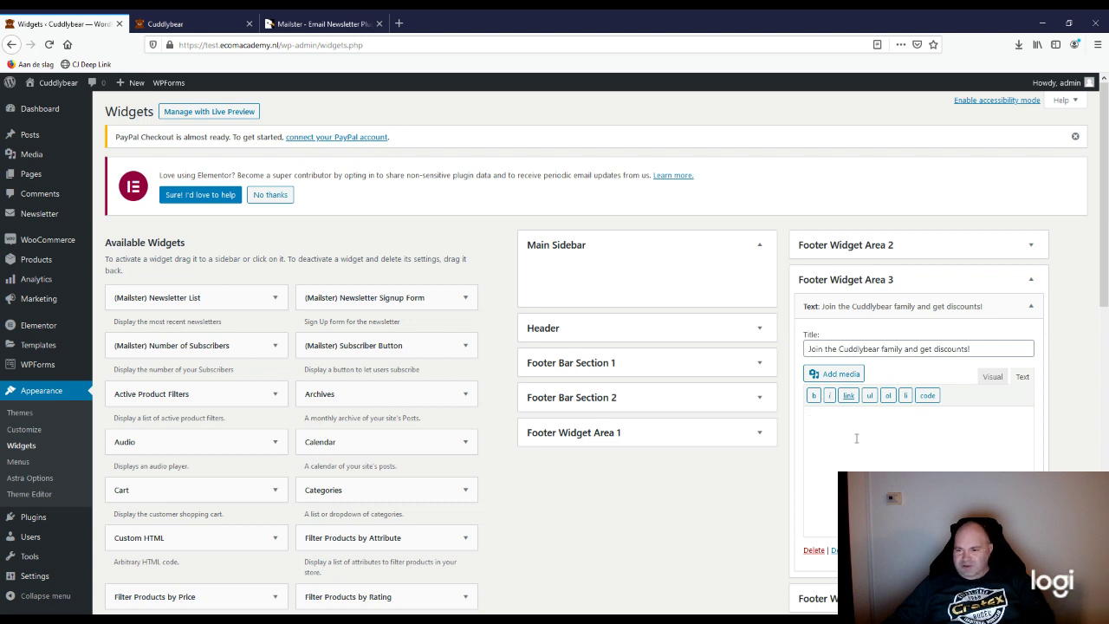
Step: Paste the sign-up form shortcode into the footer text widget, check it, and collapse it
{"action": "type", "text": "[newsletter_signup_form id=4]"}
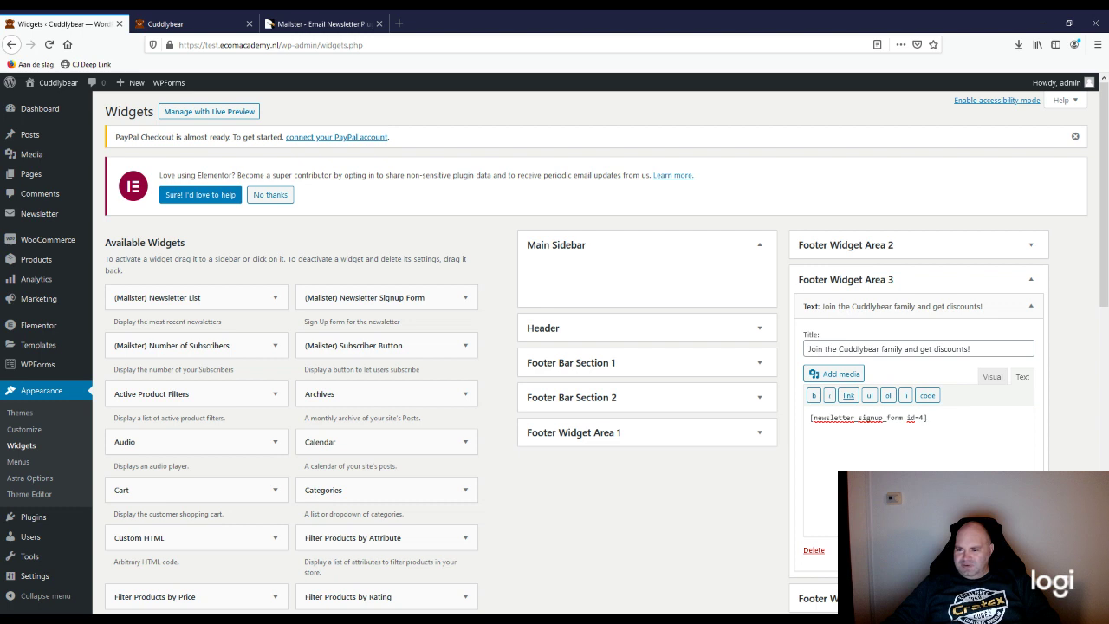
{"action": "left_click", "coordinate": [834, 551]}
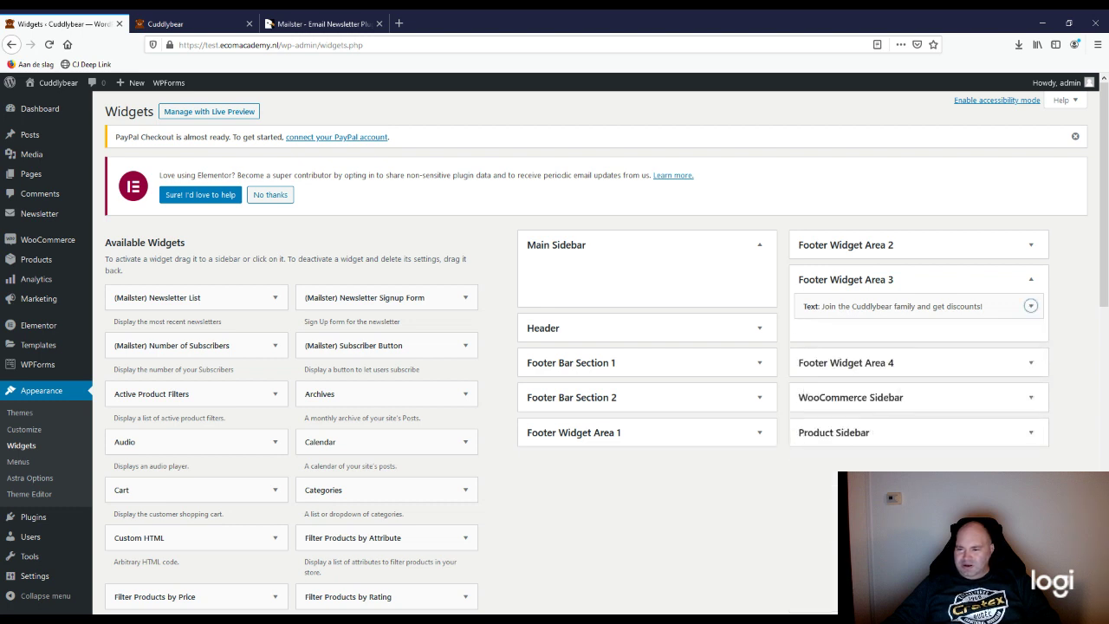
{"action": "left_click", "coordinate": [912, 318]}
{"action": "left_click", "coordinate": [886, 312]}
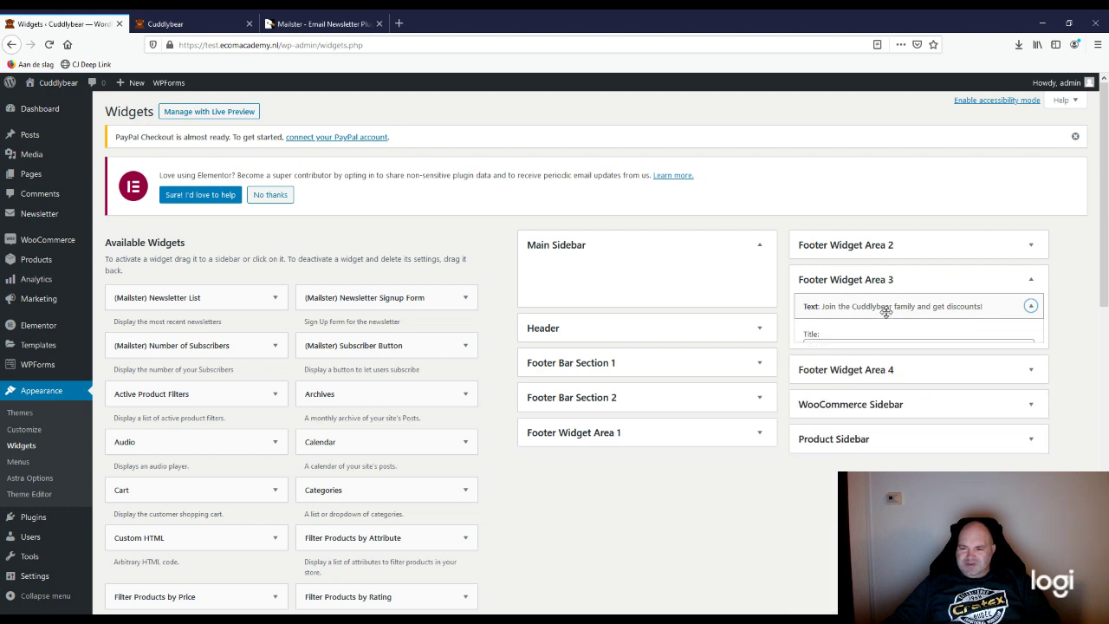
{"action": "left_click", "coordinate": [886, 312]}
{"action": "left_click", "coordinate": [1031, 306]}
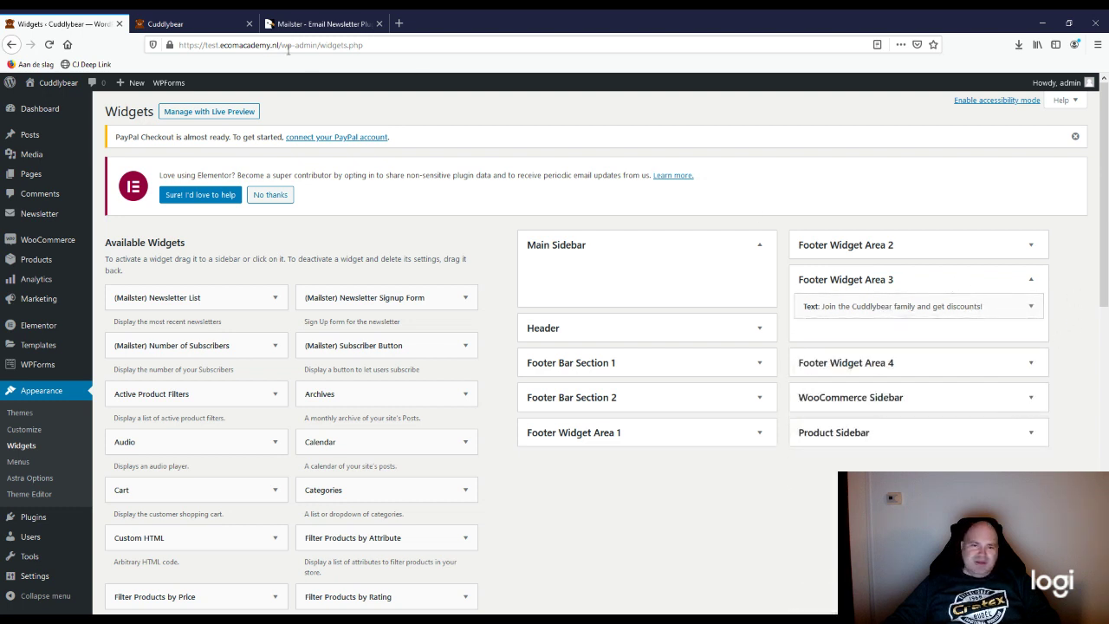
{"action": "left_click", "coordinate": [191, 24]}
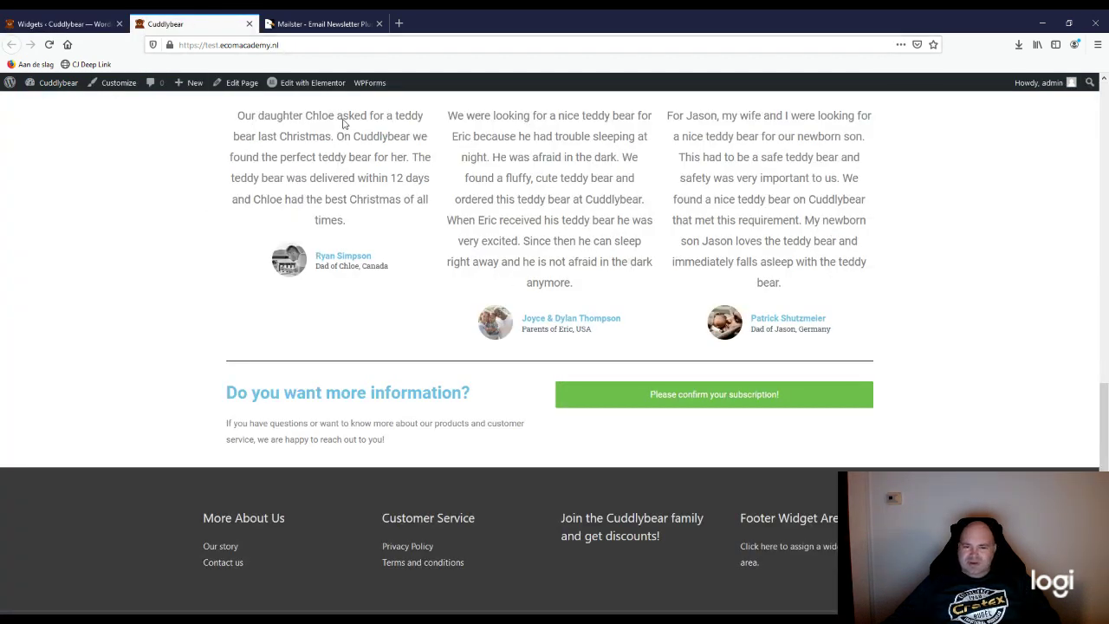
Step: Reload the Cuddlybear homepage and find the First Name, Last Name and Email form in the footer
{"action": "left_click", "coordinate": [49, 47]}
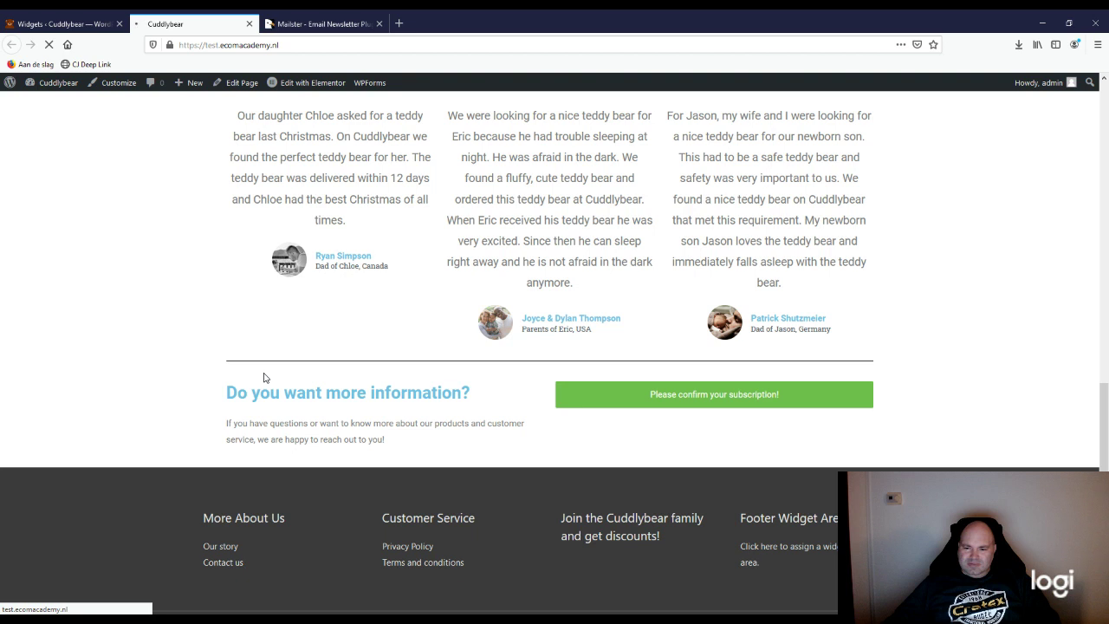
{"action": "scroll", "coordinate": [341, 471], "scroll_direction": "down", "scroll_amount": 3}
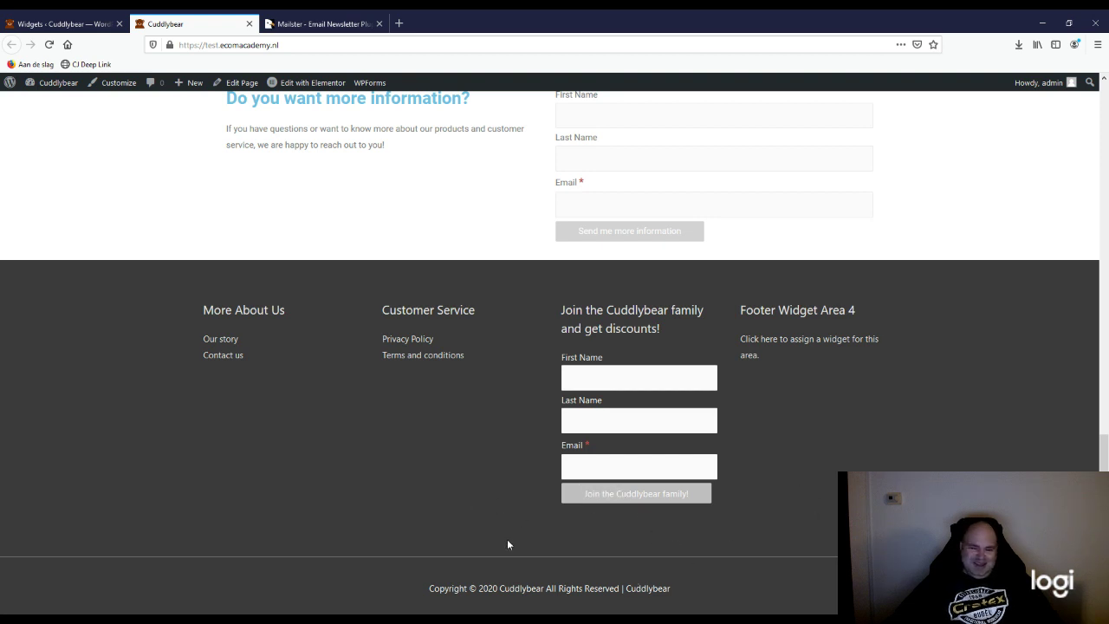
{"action": "scroll", "coordinate": [554, 538], "scroll_direction": "up", "scroll_amount": 2}
{"action": "scroll", "coordinate": [462, 536], "scroll_direction": "down", "scroll_amount": 2}
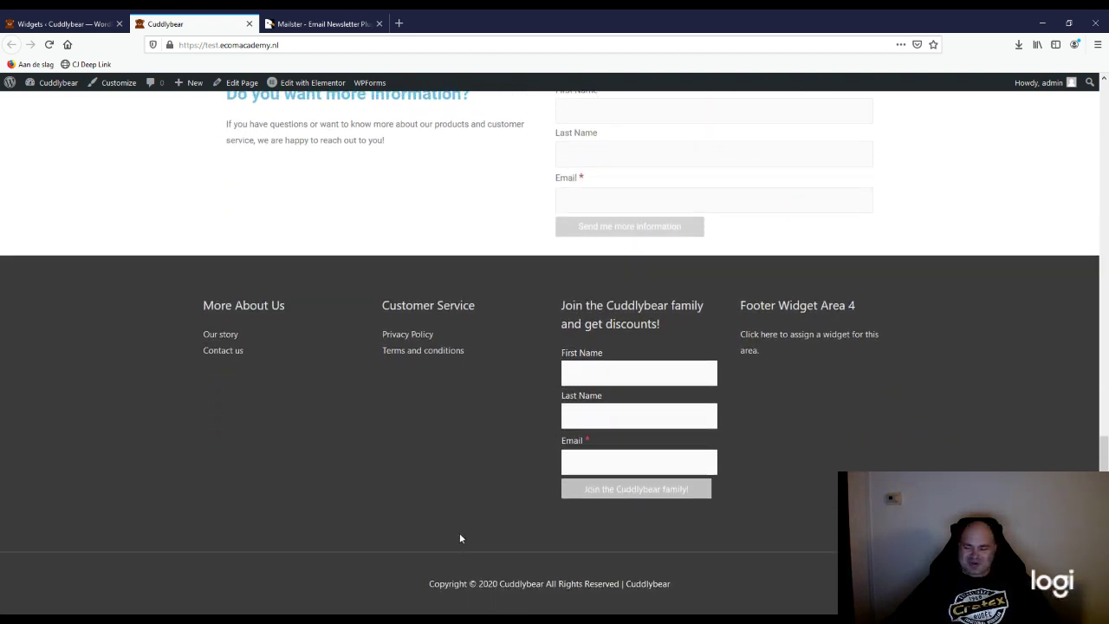
{"action": "left_click", "coordinate": [593, 372]}
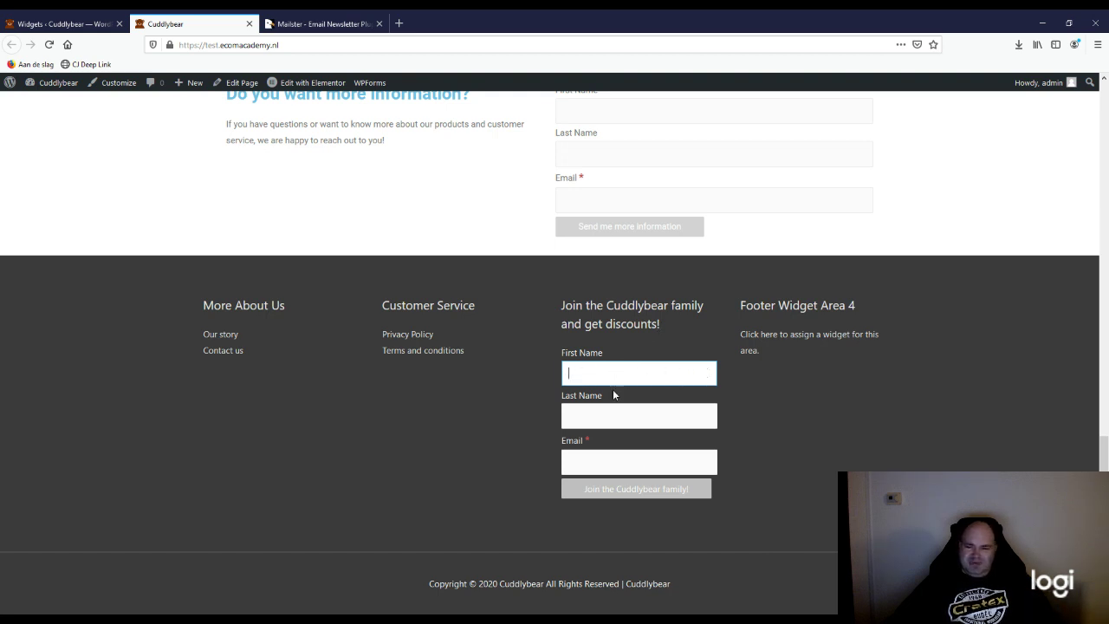
Step: Submit the footer form with a test first name, last name and pasted e-mail address
{"action": "left_click", "coordinate": [598, 421]}
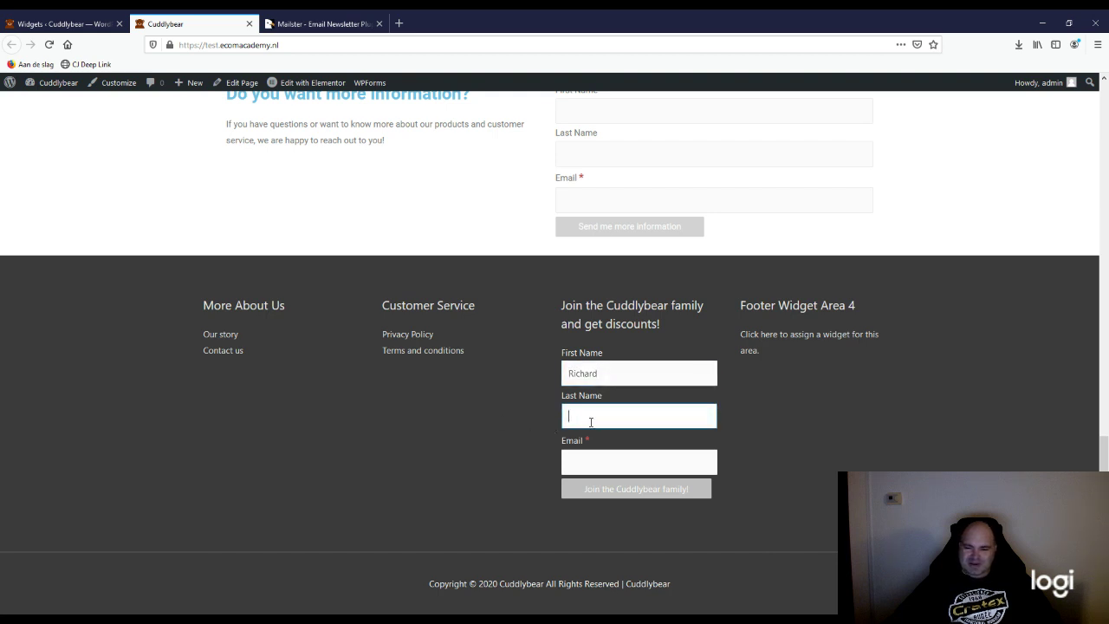
{"action": "left_click", "coordinate": [611, 466]}
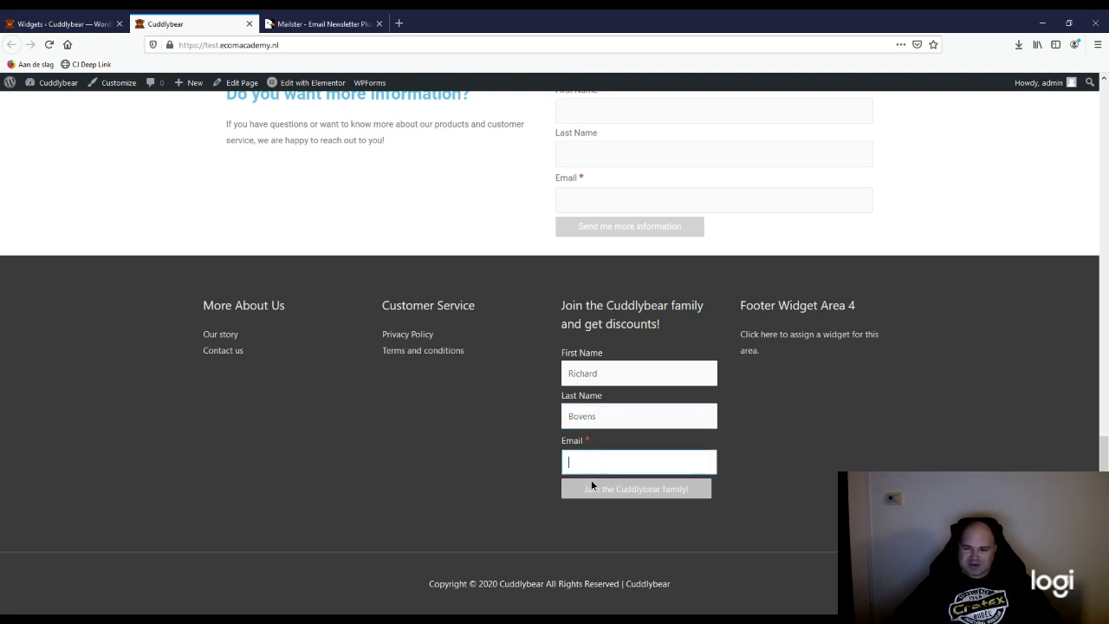
{"action": "key", "text": "ctrl+v"}
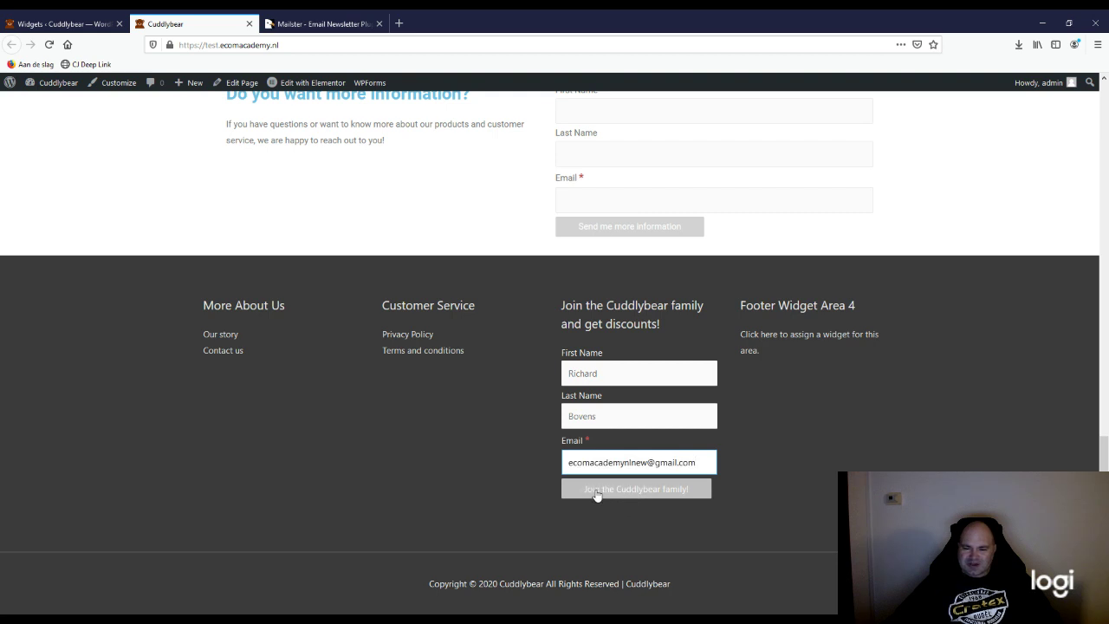
{"action": "left_click", "coordinate": [596, 493]}
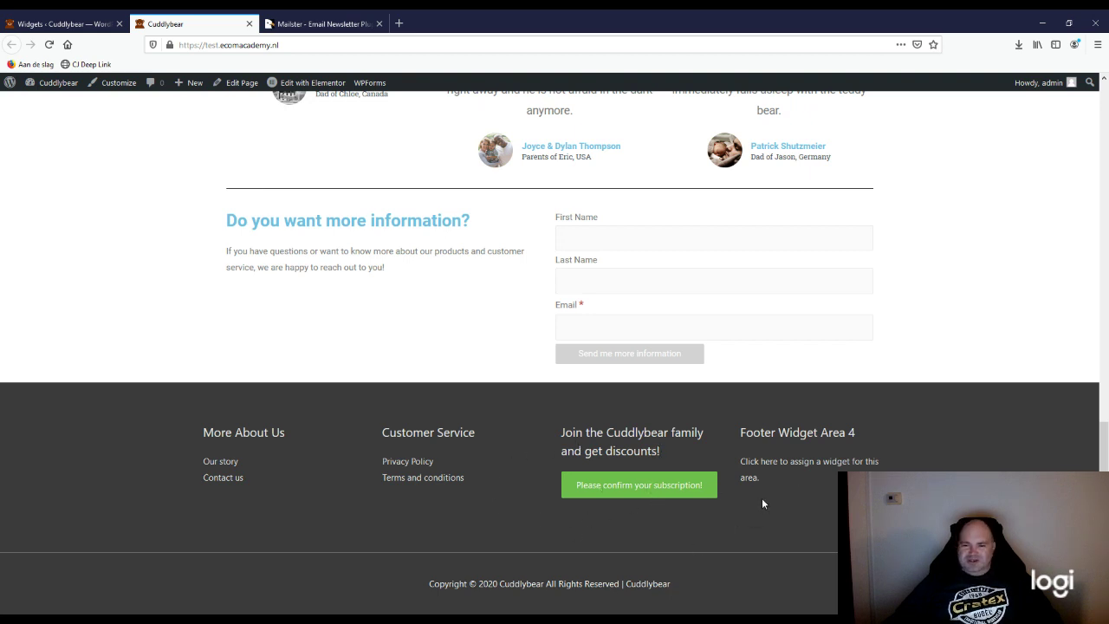
{"action": "scroll", "coordinate": [762, 498], "scroll_direction": "up", "scroll_amount": 2}
{"action": "scroll", "coordinate": [490, 497], "scroll_direction": "down", "scroll_amount": 1}
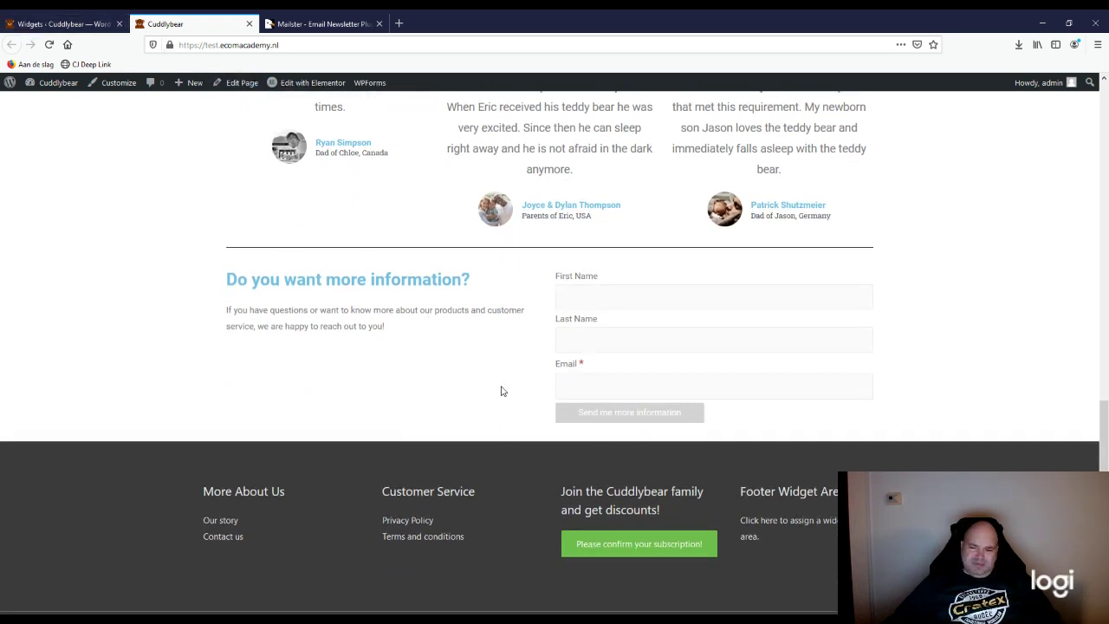
{"action": "scroll", "coordinate": [501, 391], "scroll_direction": "up", "scroll_amount": 1}
Step: Go from the Widgets page through the Newsletter dashboard and Lists to the Subscribers list
{"action": "left_click", "coordinate": [95, 25]}
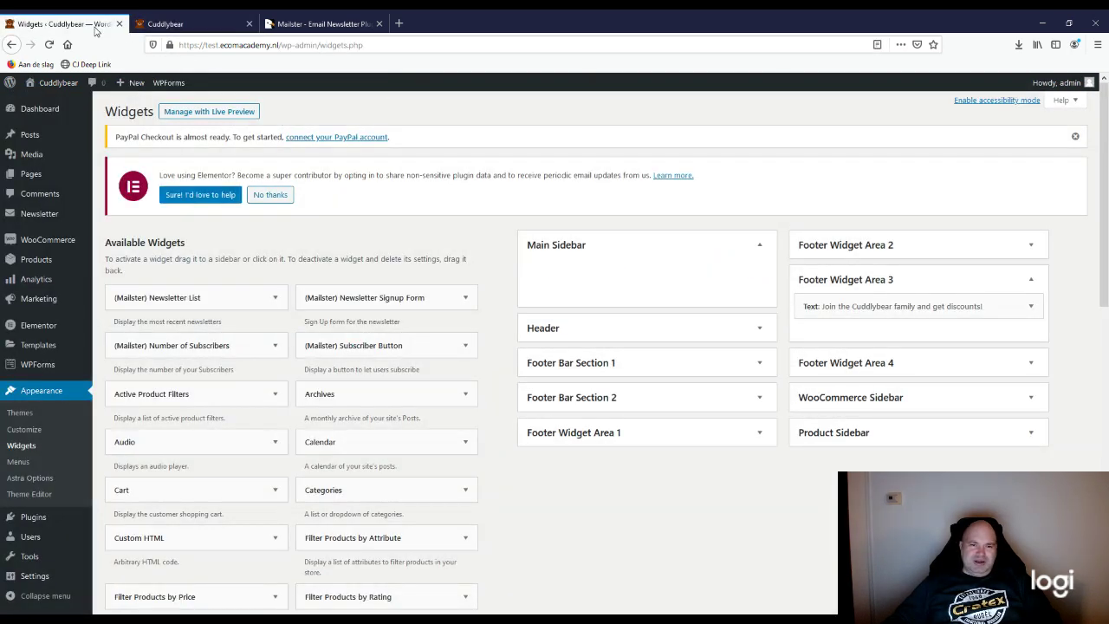
{"action": "left_click", "coordinate": [45, 221]}
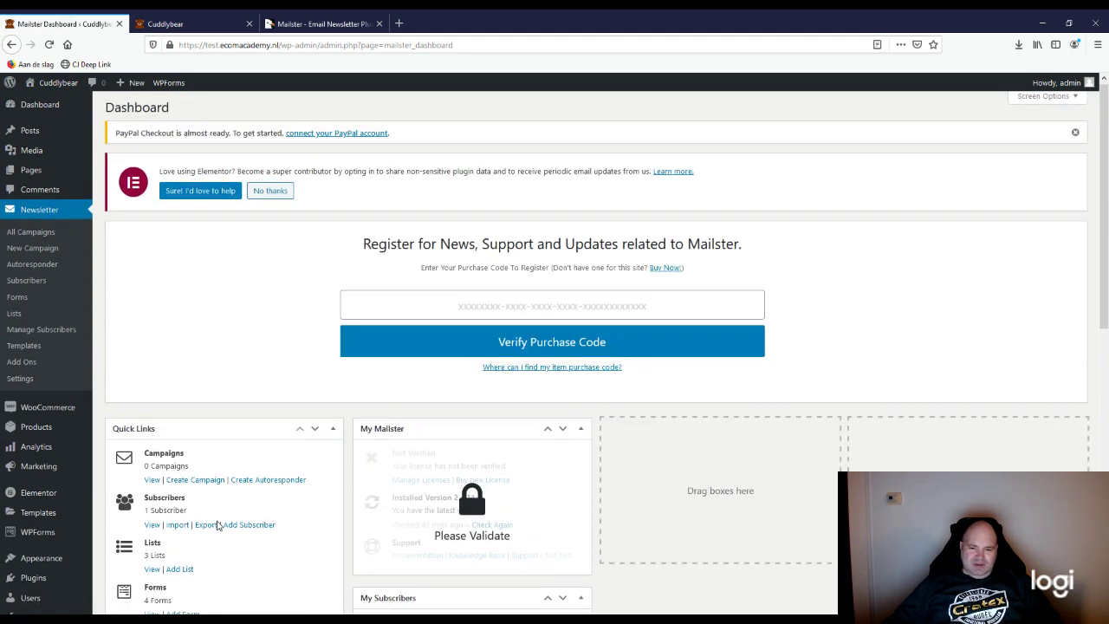
{"action": "scroll", "coordinate": [217, 526], "scroll_direction": "down", "scroll_amount": 2}
{"action": "scroll", "coordinate": [218, 524], "scroll_direction": "down", "scroll_amount": 2}
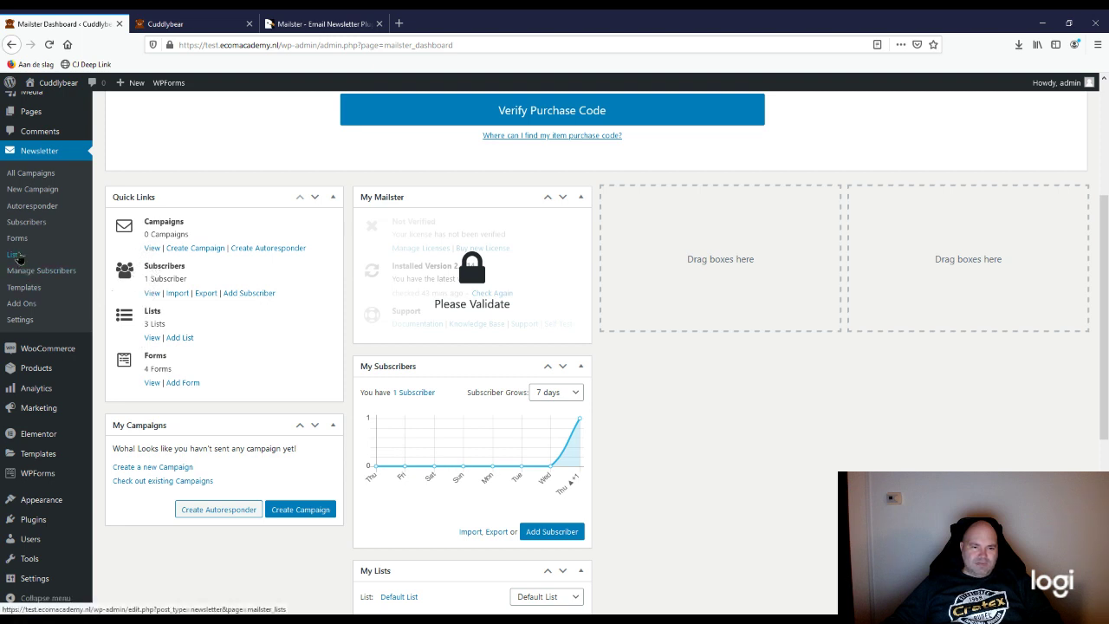
{"action": "left_click", "coordinate": [18, 255]}
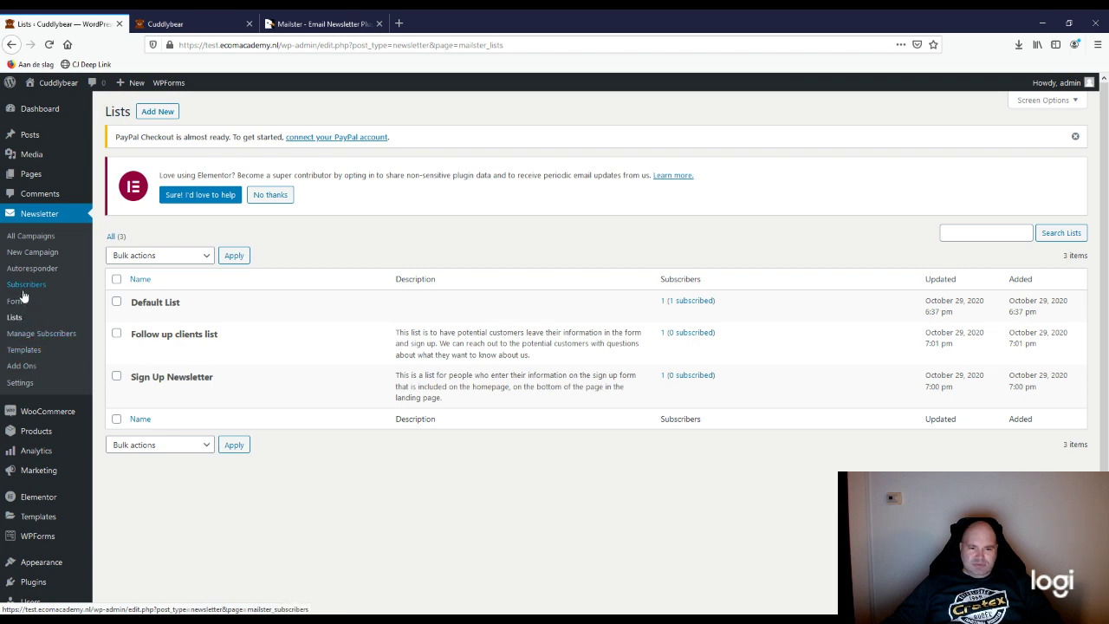
{"action": "left_click", "coordinate": [29, 336]}
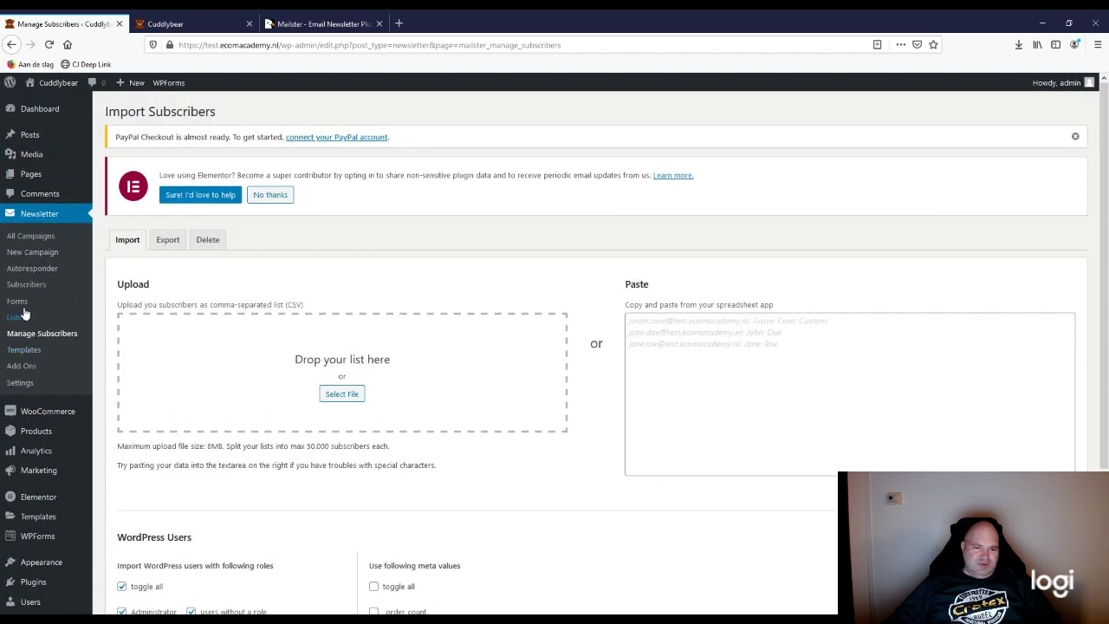
{"action": "left_click", "coordinate": [24, 284]}
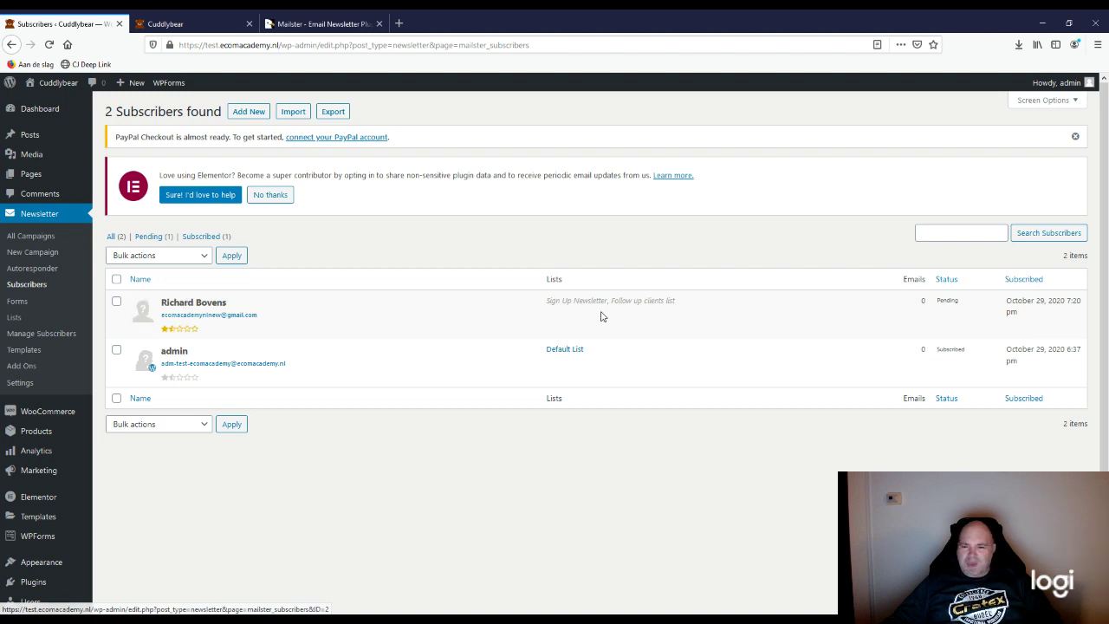
Step: Highlight the new pending subscriber's Lists entry, then bring up the Autoresponders overview
{"action": "left_click_drag", "start_coordinate": [546, 303], "coordinate": [679, 304]}
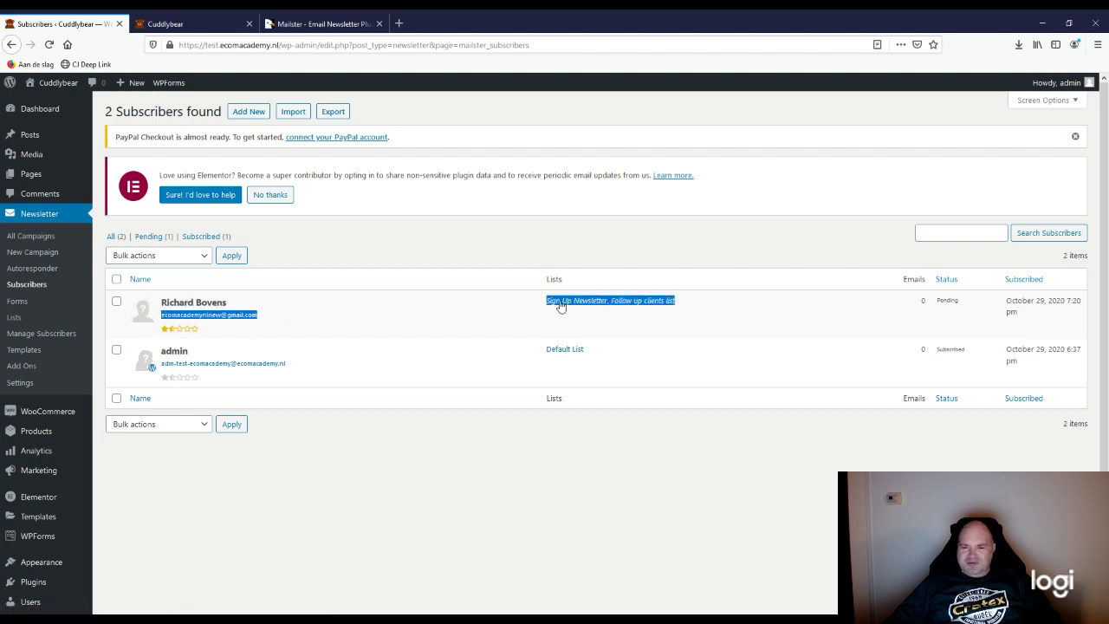
{"action": "left_click_drag", "start_coordinate": [542, 303], "coordinate": [622, 313]}
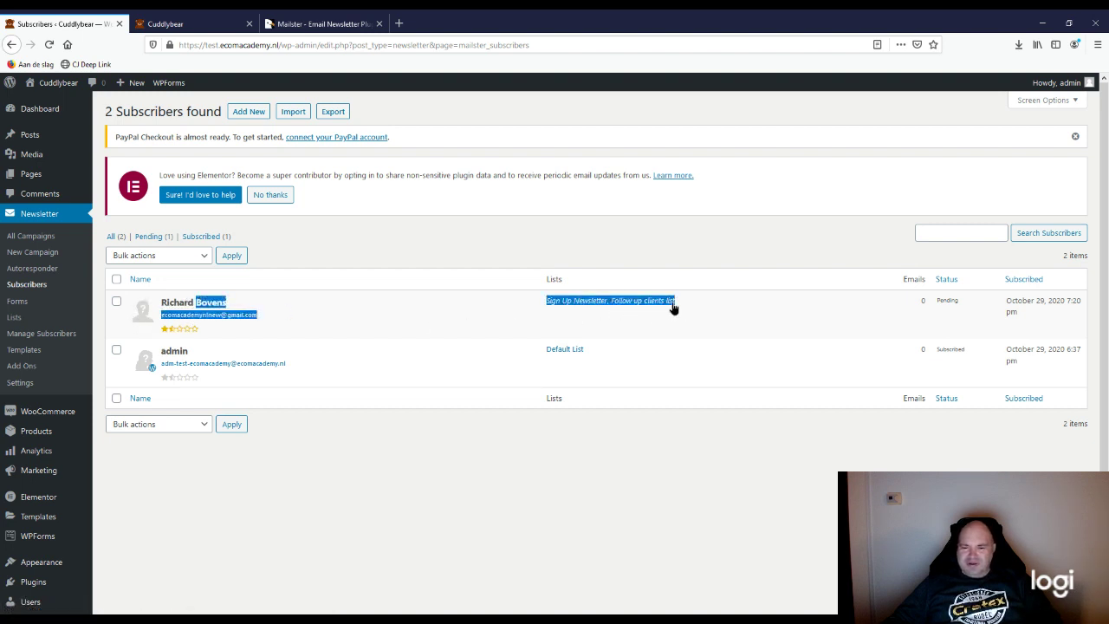
{"action": "left_click", "coordinate": [610, 422]}
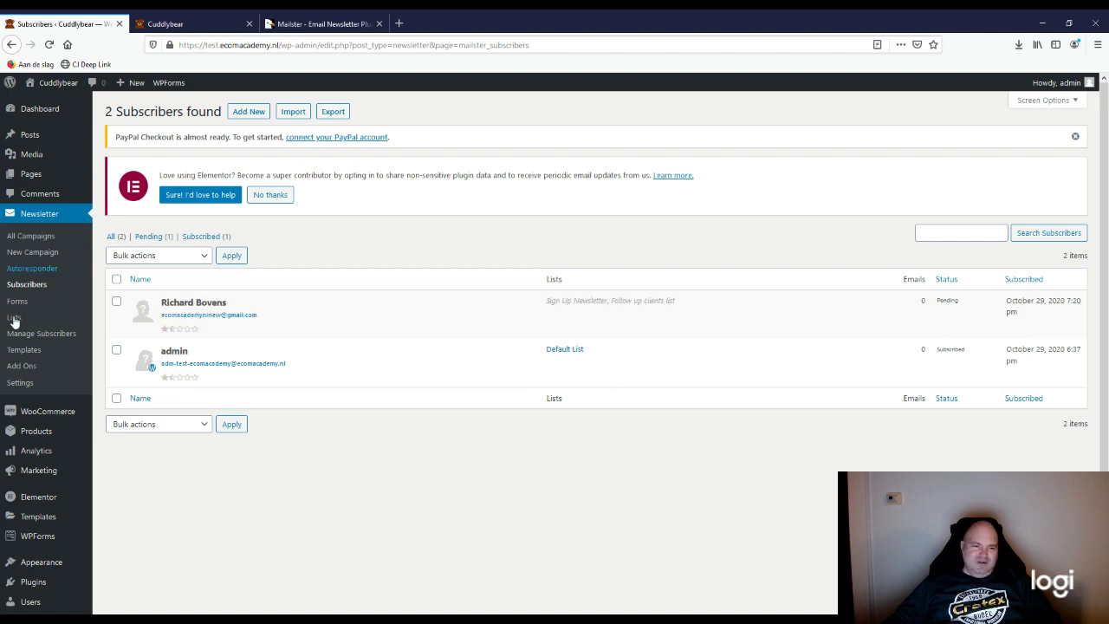
{"action": "left_click", "coordinate": [22, 270]}
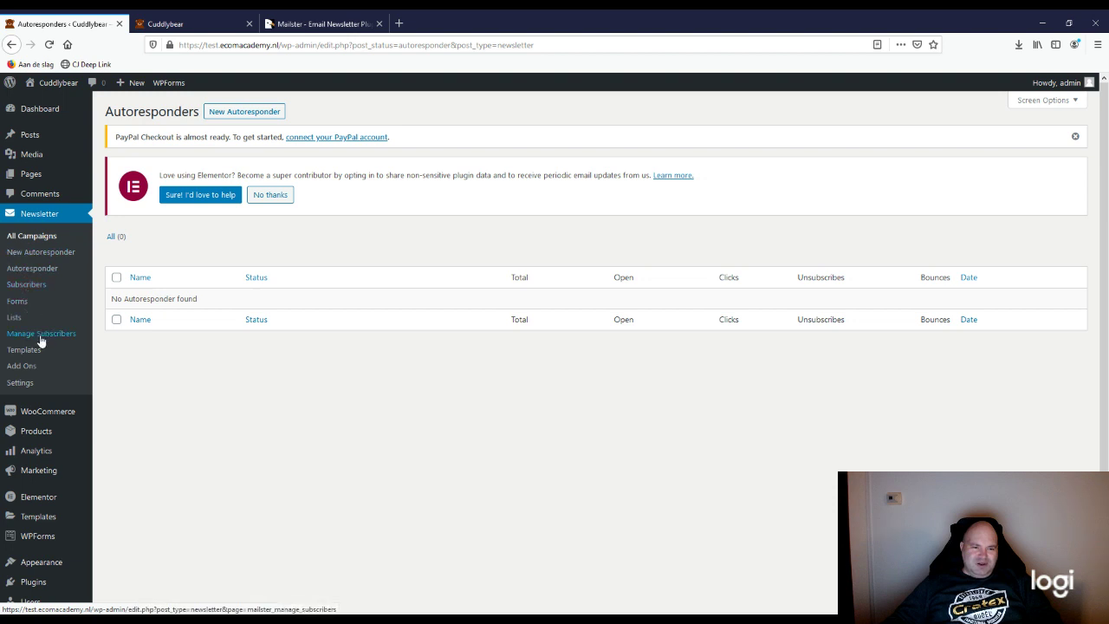
Step: Start a new autoresponder, opening the Create A New Campaign editor with From Name Cuddlybear
{"action": "left_click", "coordinate": [19, 271]}
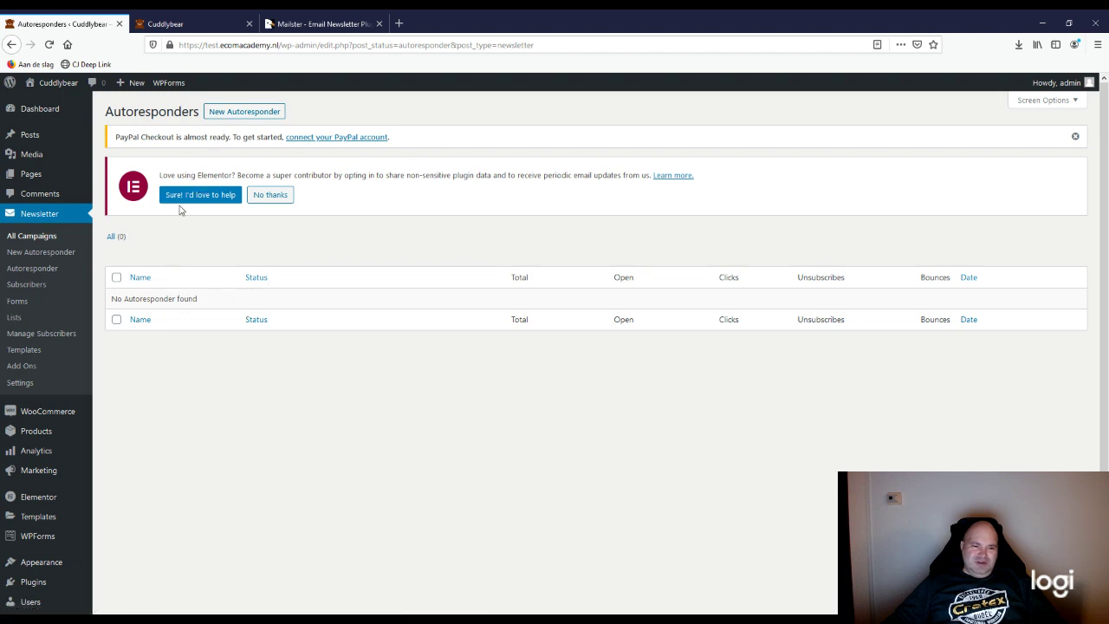
{"action": "left_click", "coordinate": [241, 115]}
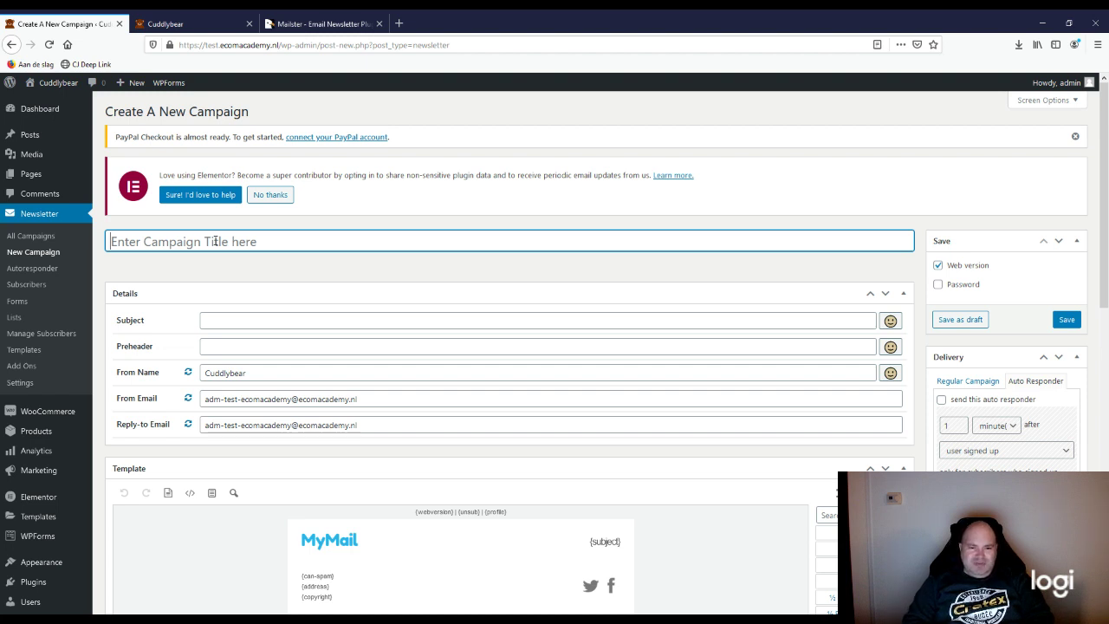
Step: Title the campaign 'Sign up newsletter mail #1'
{"action": "type", "text": "MAi"}
{"action": "key", "text": "BackSpace"}
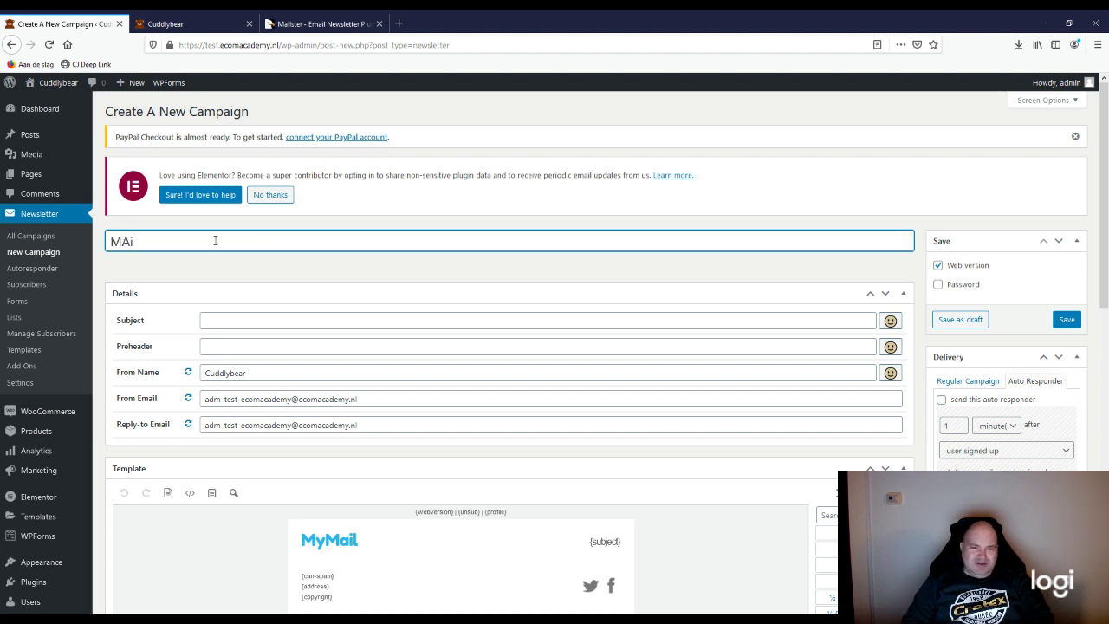
{"action": "type", "text": "u"}
{"action": "key", "text": "BackSpace"}
{"action": "key", "text": "BackSpace"}
{"action": "key", "text": "BackSpace"}
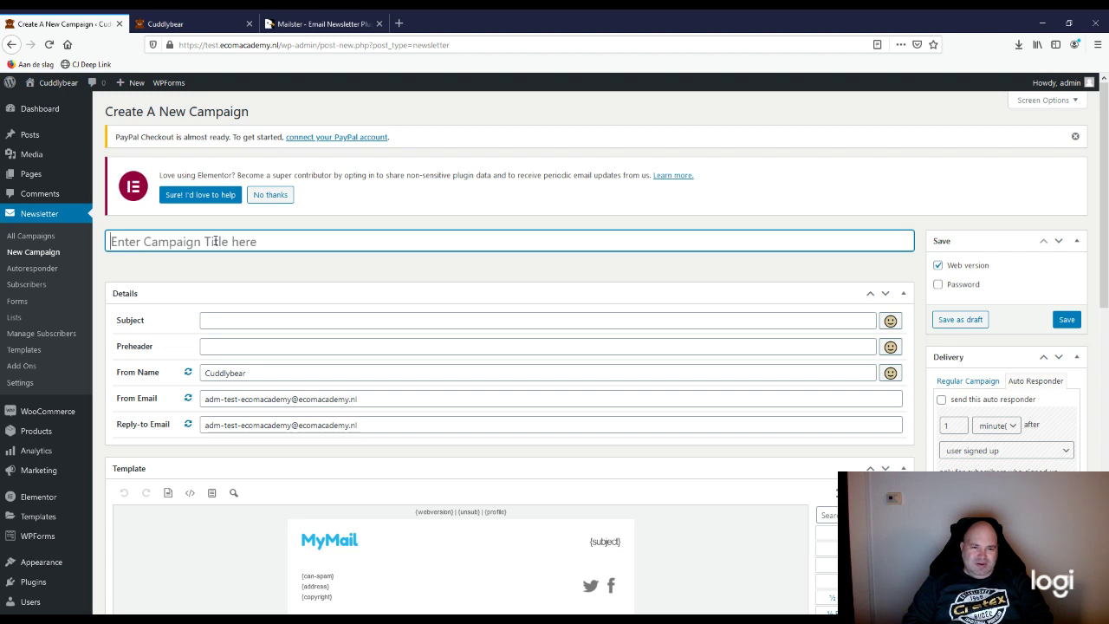
{"action": "type", "text": "Responder mai"}
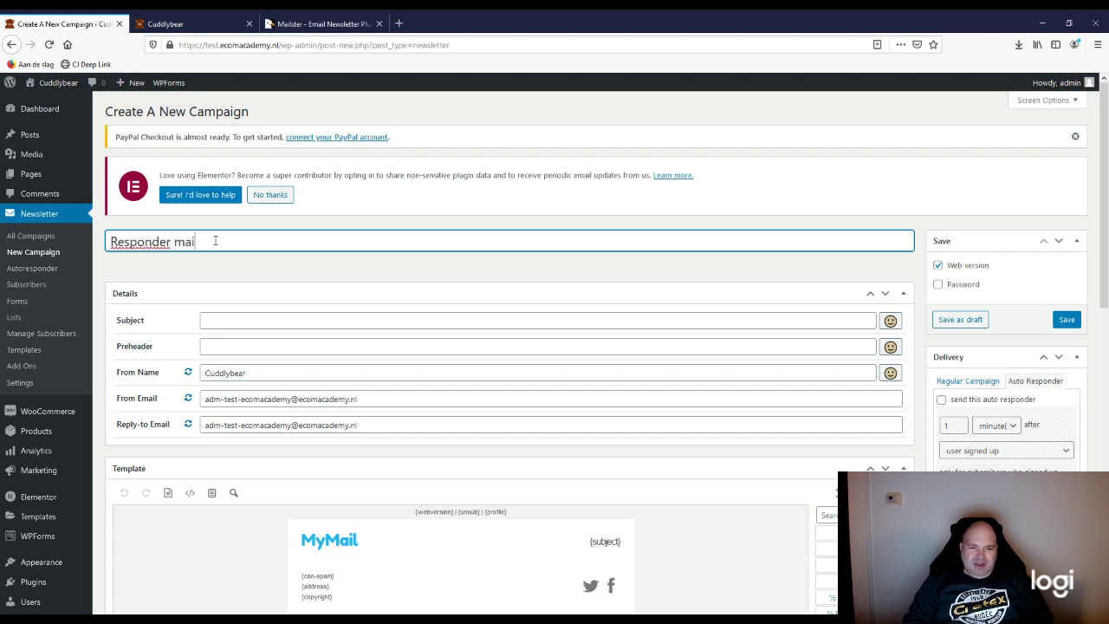
{"action": "key", "text": "ctrl+a"}
{"action": "key", "text": "BackSpace"}
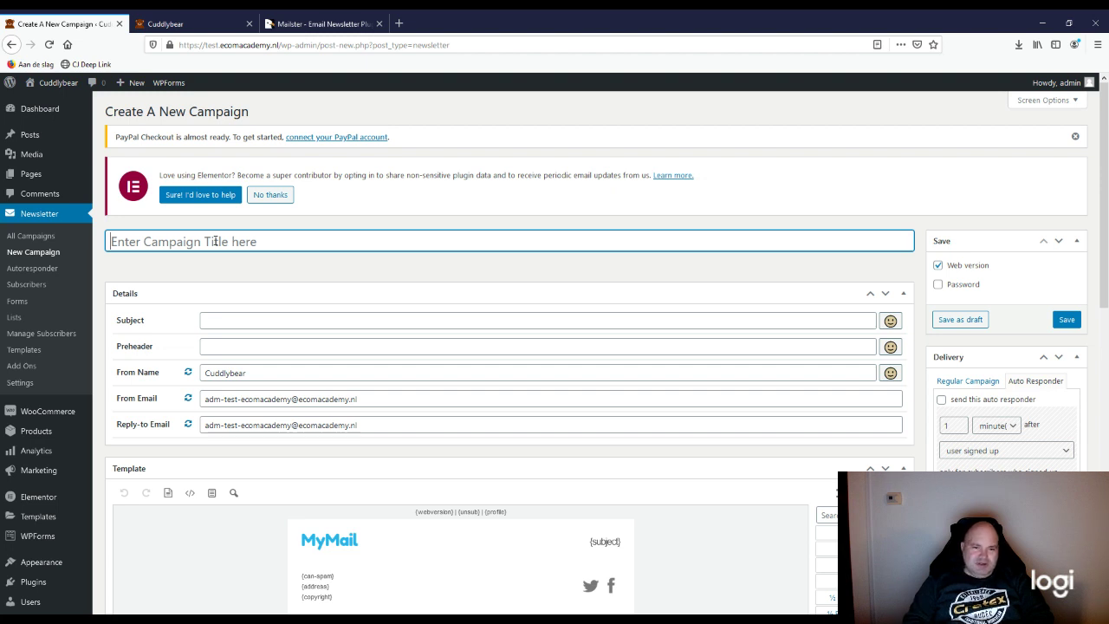
{"action": "type", "text": "Sign up"}
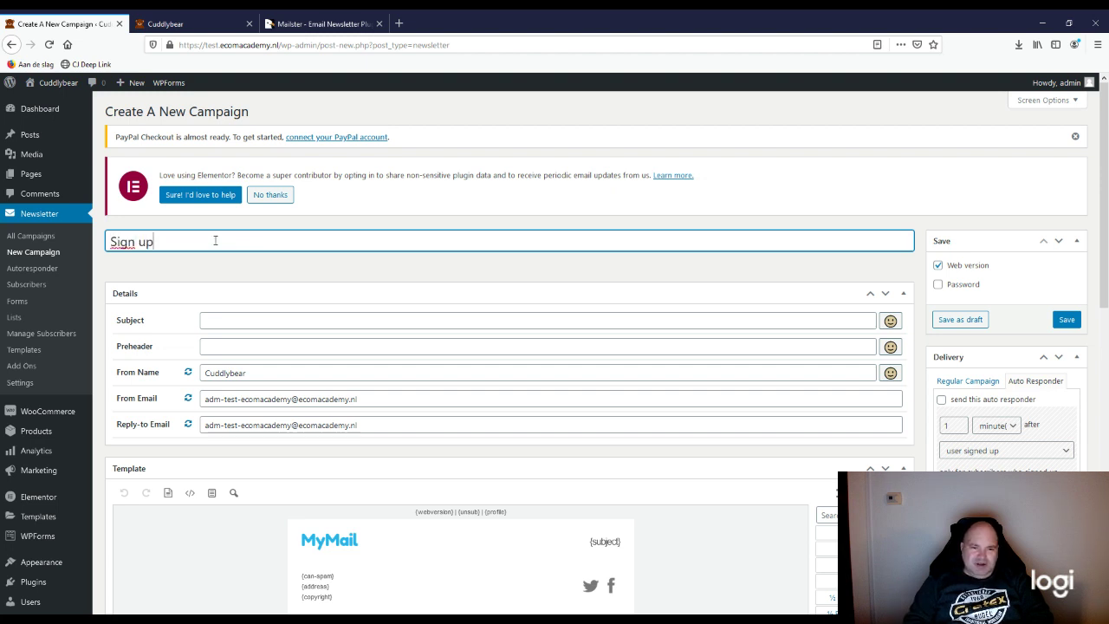
{"action": "type", "text": " newslett"}
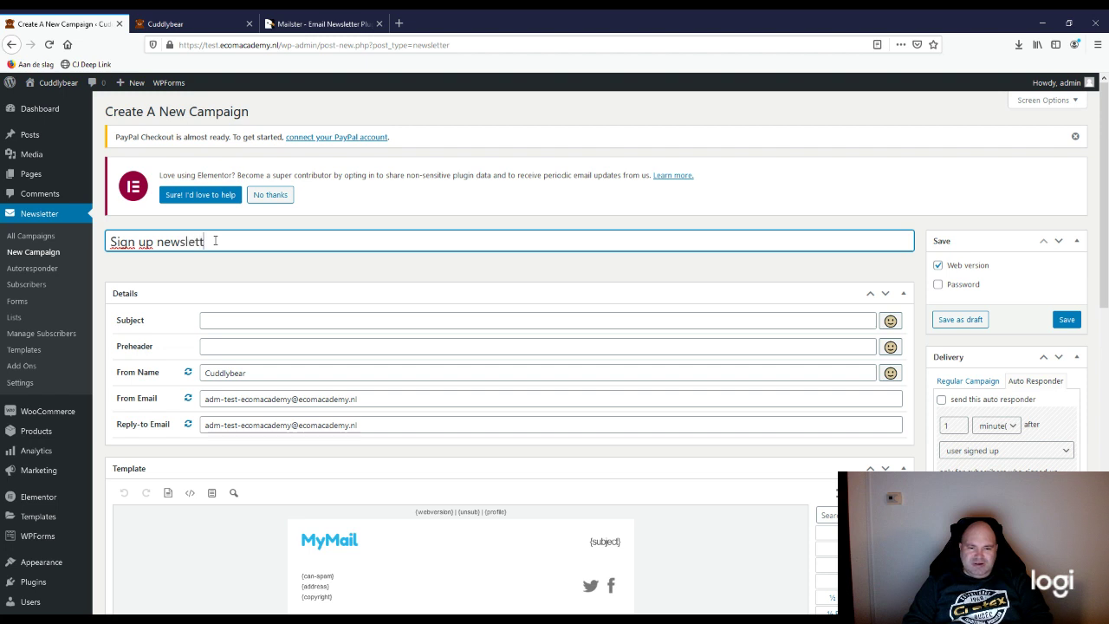
{"action": "type", "text": "er mail $"}
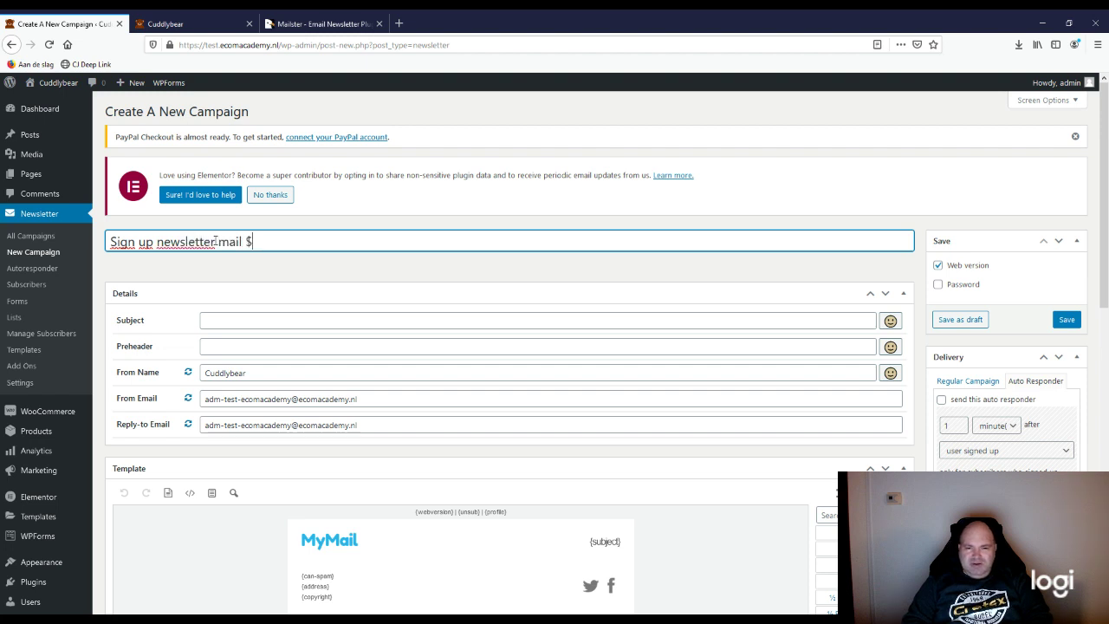
{"action": "key", "text": "BackSpace"}
{"action": "type", "text": "#"}
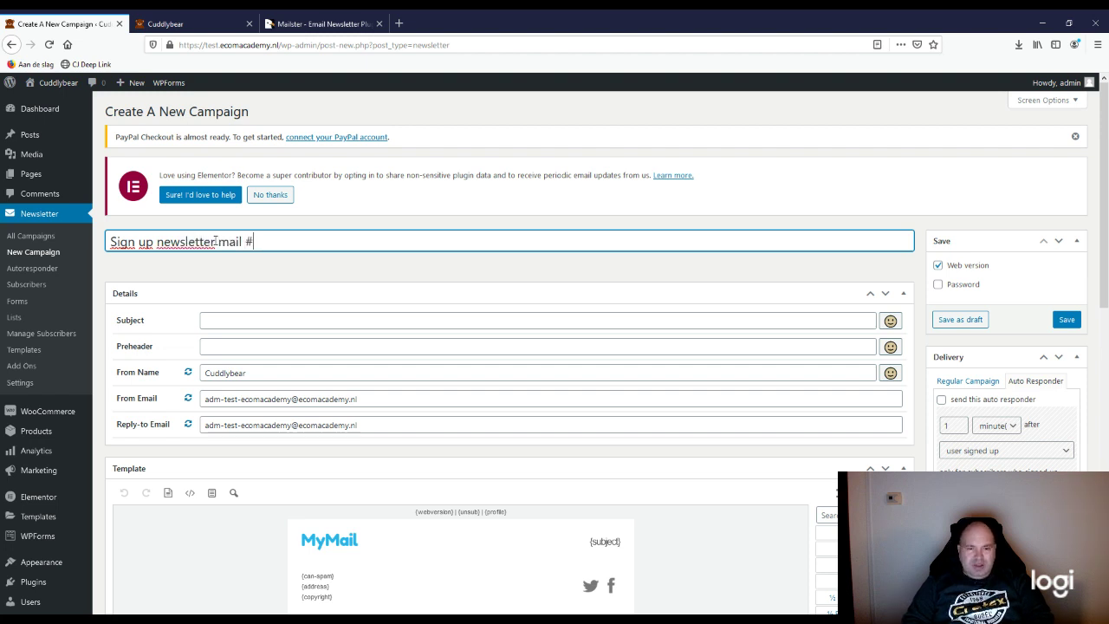
{"action": "type", "text": "1"}
Step: Set the subject to 'Are you ready for the holidays?' followed by a bear emoji
{"action": "scroll", "coordinate": [222, 262], "scroll_direction": "down", "scroll_amount": 3}
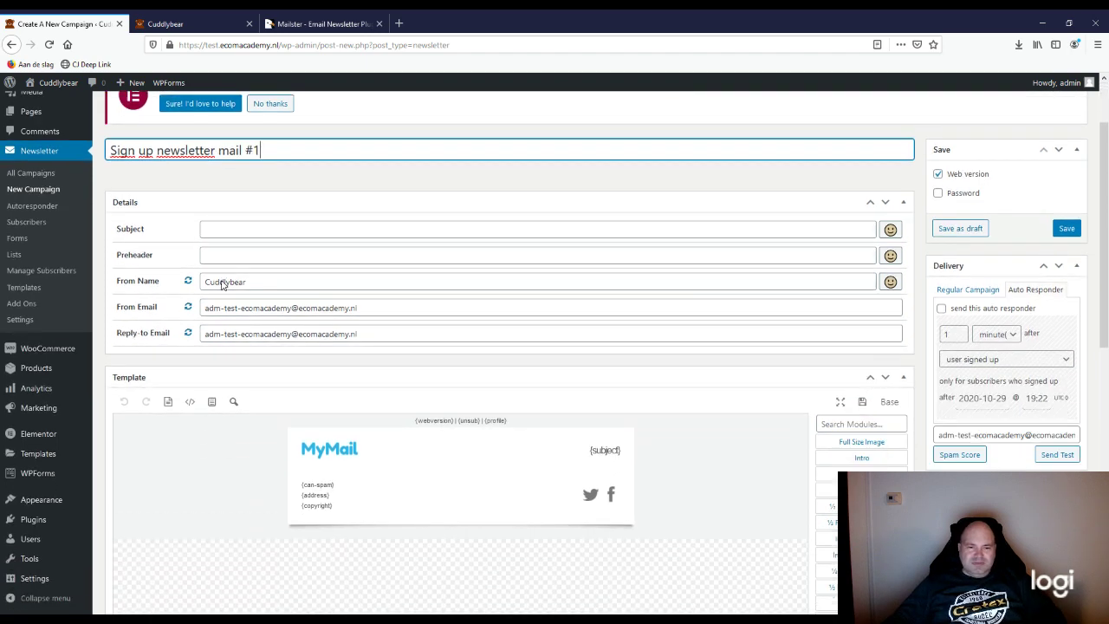
{"action": "left_click", "coordinate": [252, 198]}
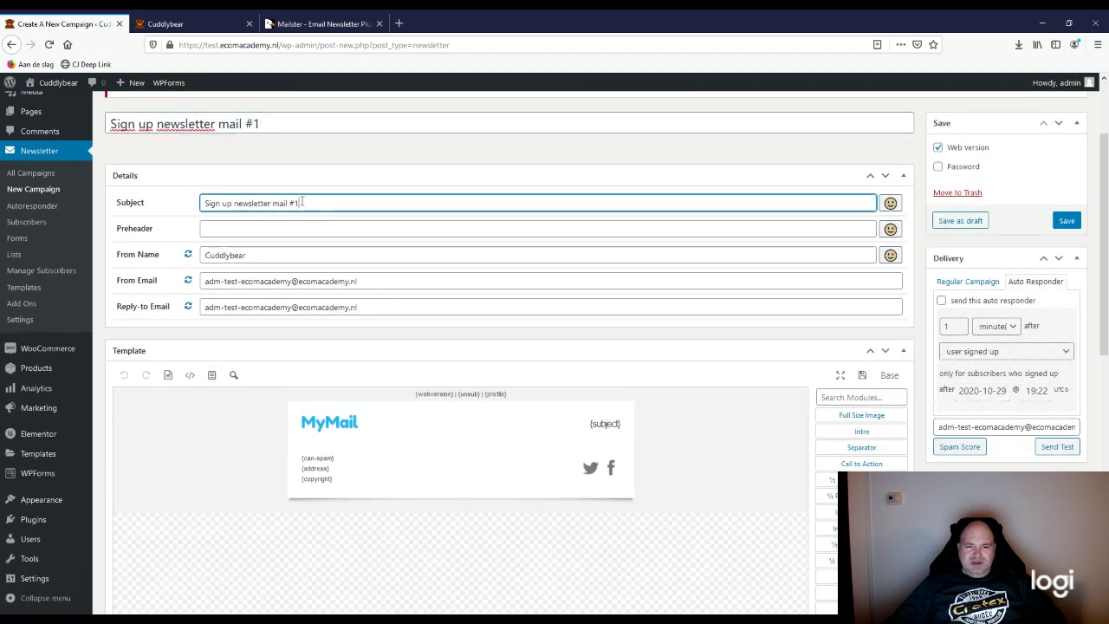
{"action": "left_click_drag", "start_coordinate": [307, 204], "coordinate": [202, 204]}
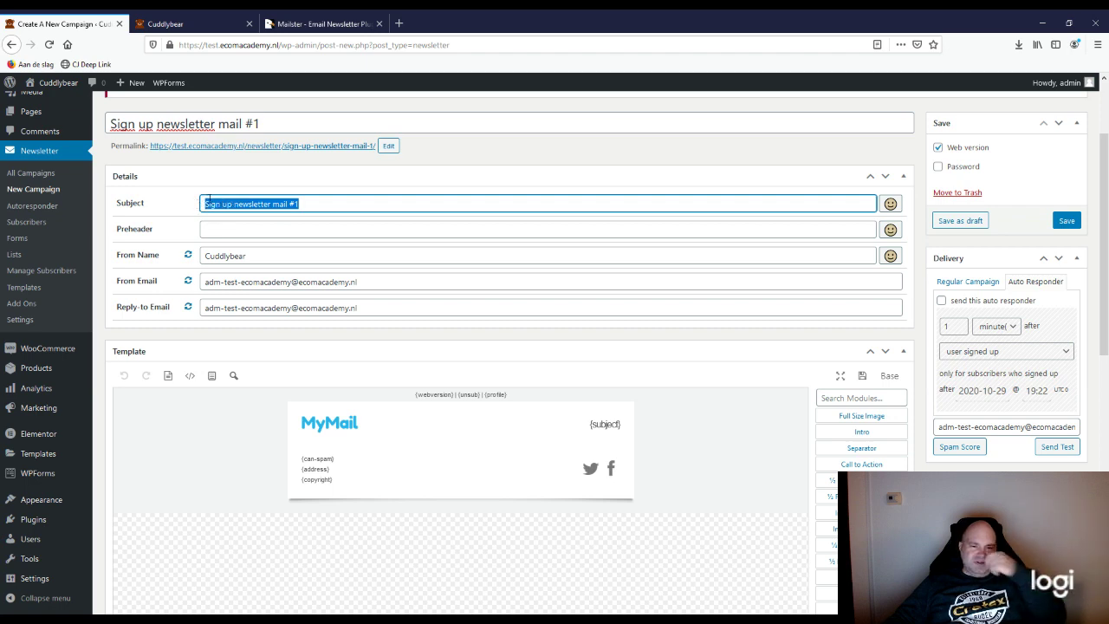
{"action": "scroll", "coordinate": [185, 251], "scroll_direction": "up", "scroll_amount": 2}
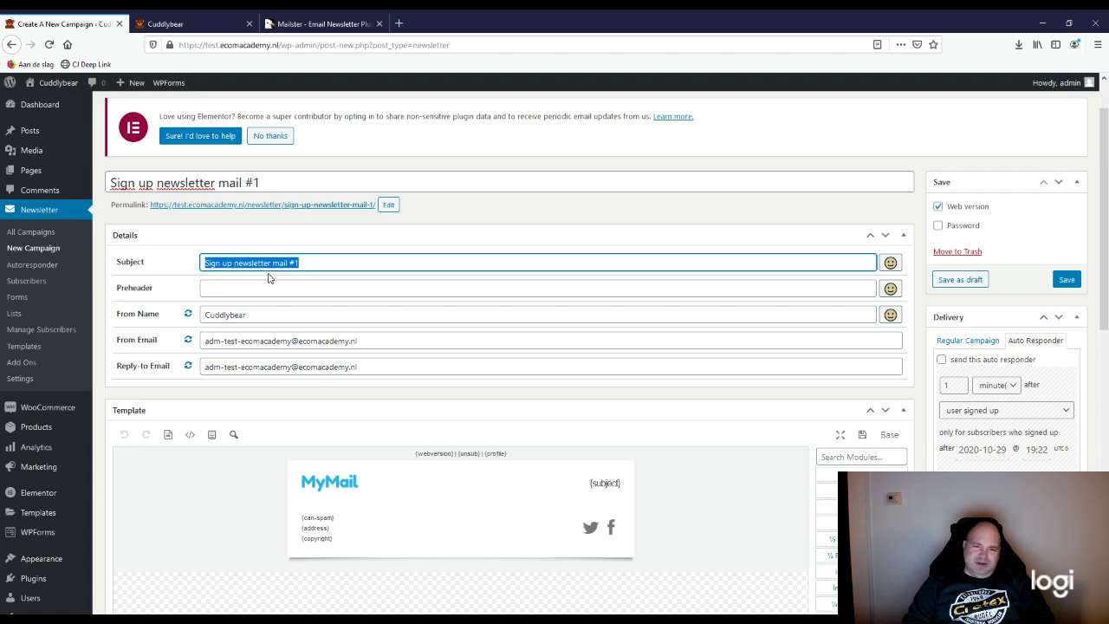
{"action": "type", "text": "A"}
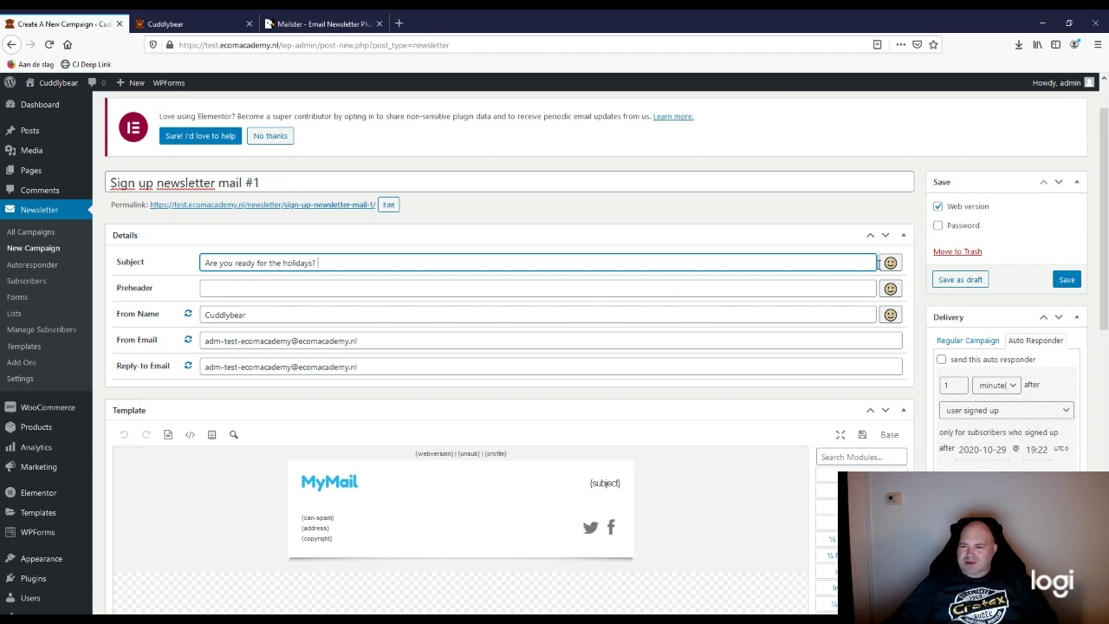
{"action": "left_click", "coordinate": [891, 264]}
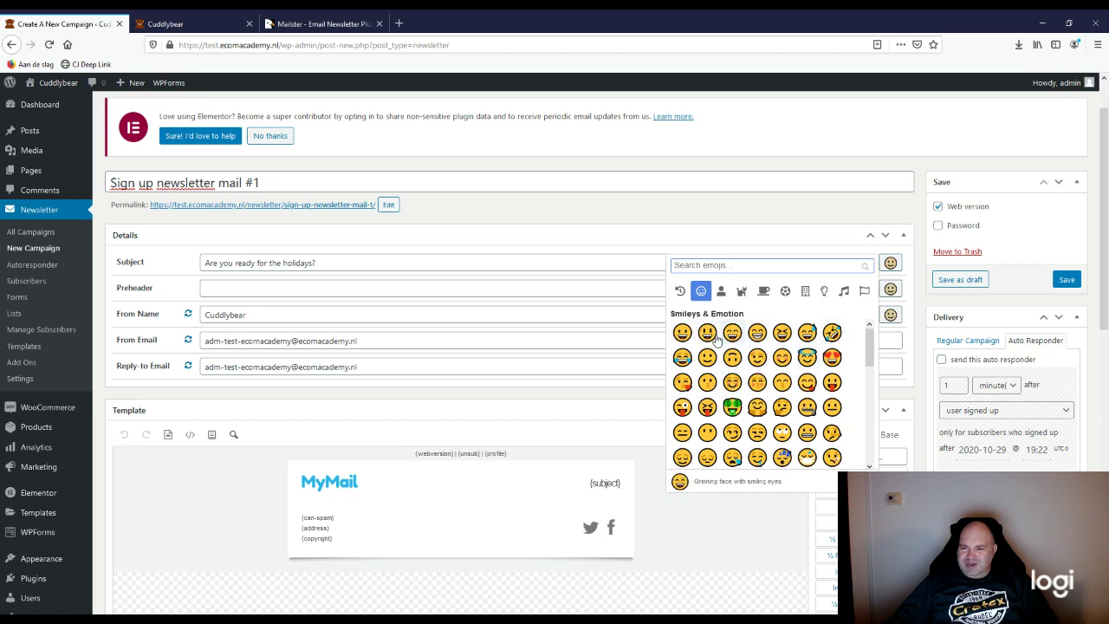
{"action": "left_click", "coordinate": [725, 266]}
{"action": "type", "text": "bear"}
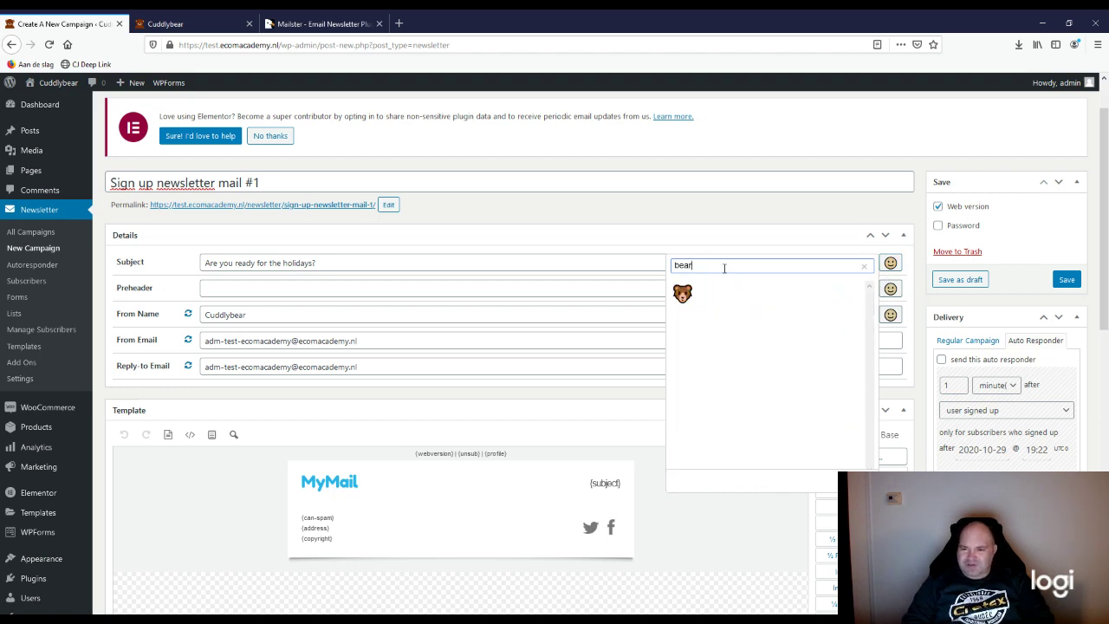
{"action": "left_click", "coordinate": [682, 294]}
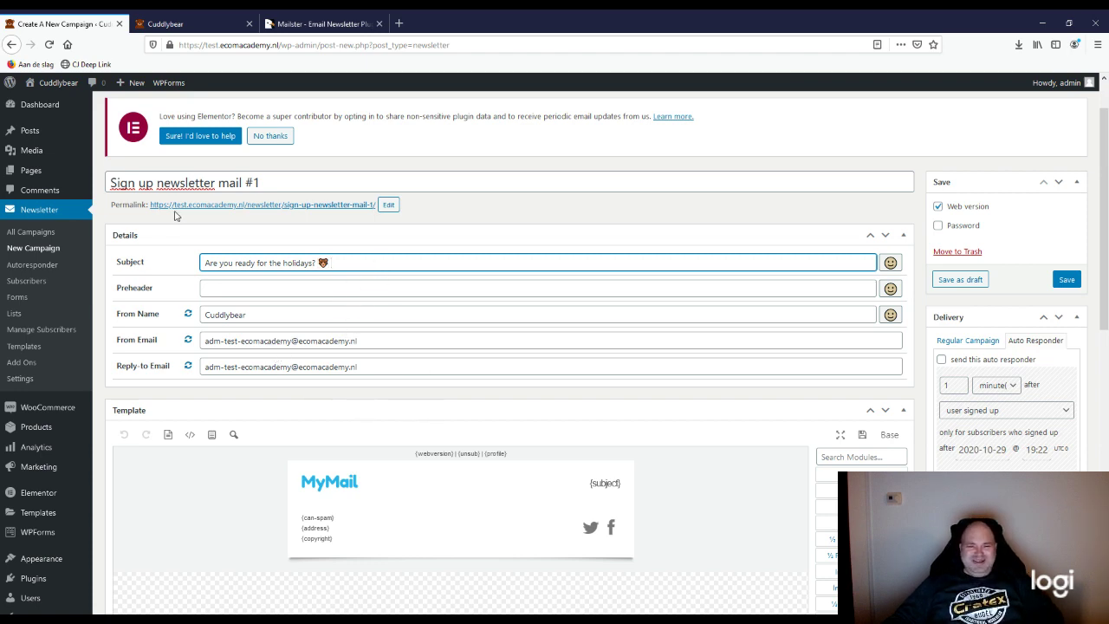
{"action": "left_click", "coordinate": [233, 294]}
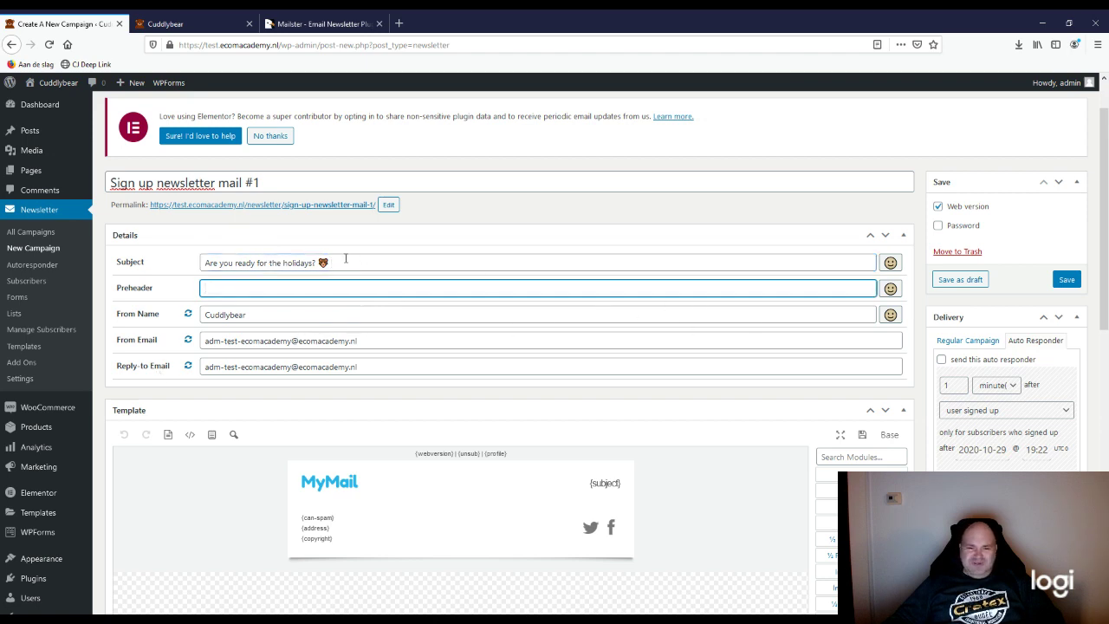
Step: Copy the subject text with the bear emoji into the Preheader field
{"action": "left_click_drag", "start_coordinate": [346, 258], "coordinate": [189, 268]}
{"action": "key", "text": "ctrl+c"}
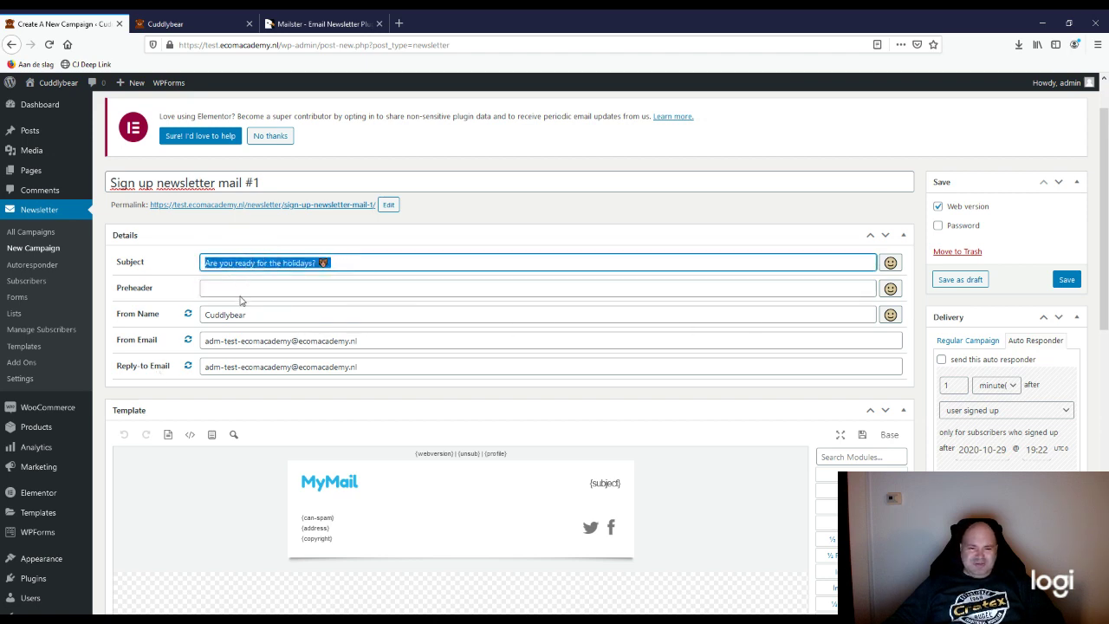
{"action": "left_click", "coordinate": [236, 294]}
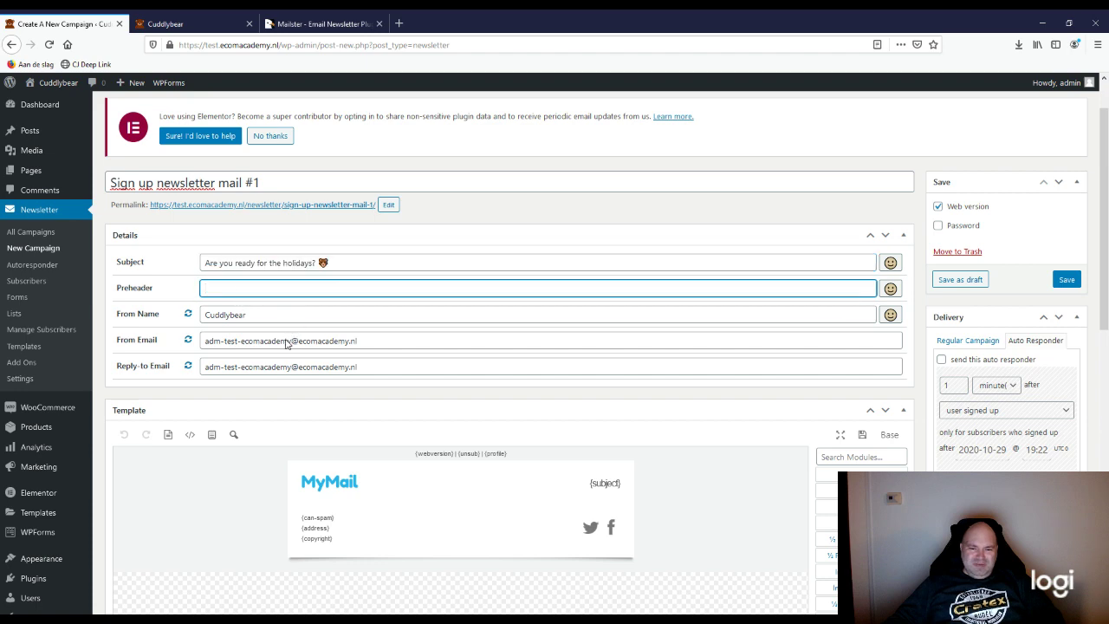
{"action": "key", "text": "ctrl+v"}
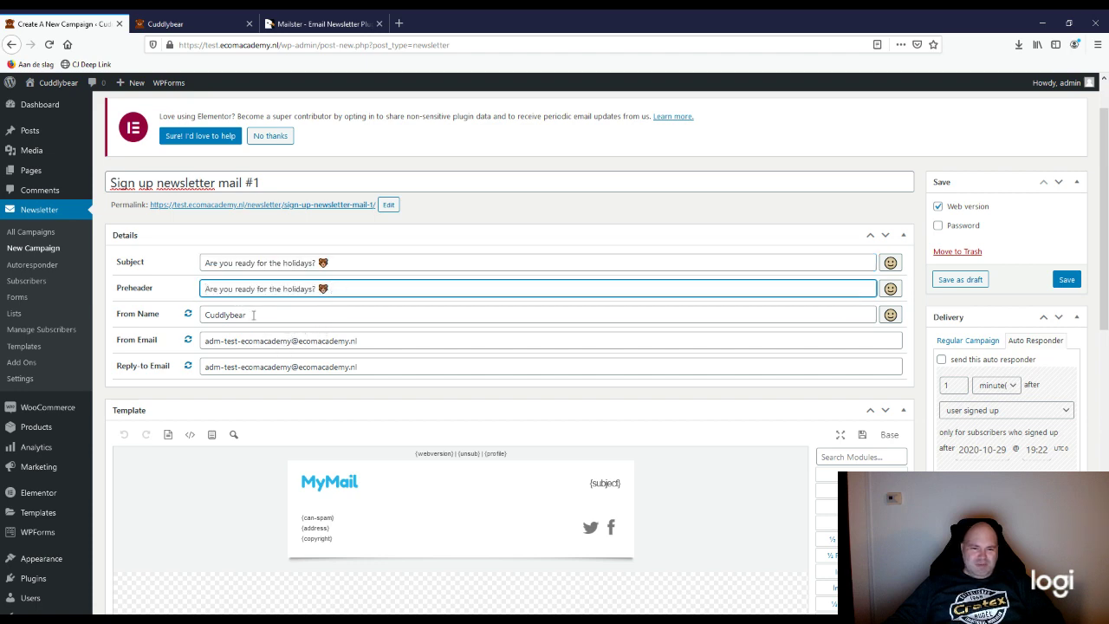
Step: Put the sender's first name and 'from' before Cuddlybear in the From Name
{"action": "left_click", "coordinate": [274, 315]}
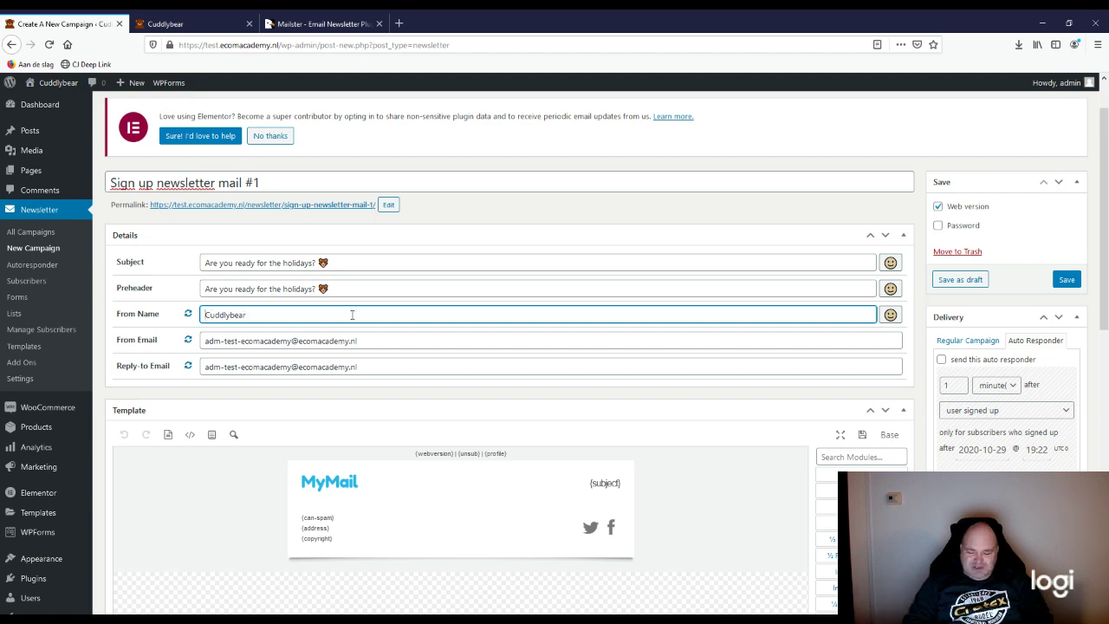
{"action": "key", "text": "Home"}
{"action": "type", "text": "Richard "}
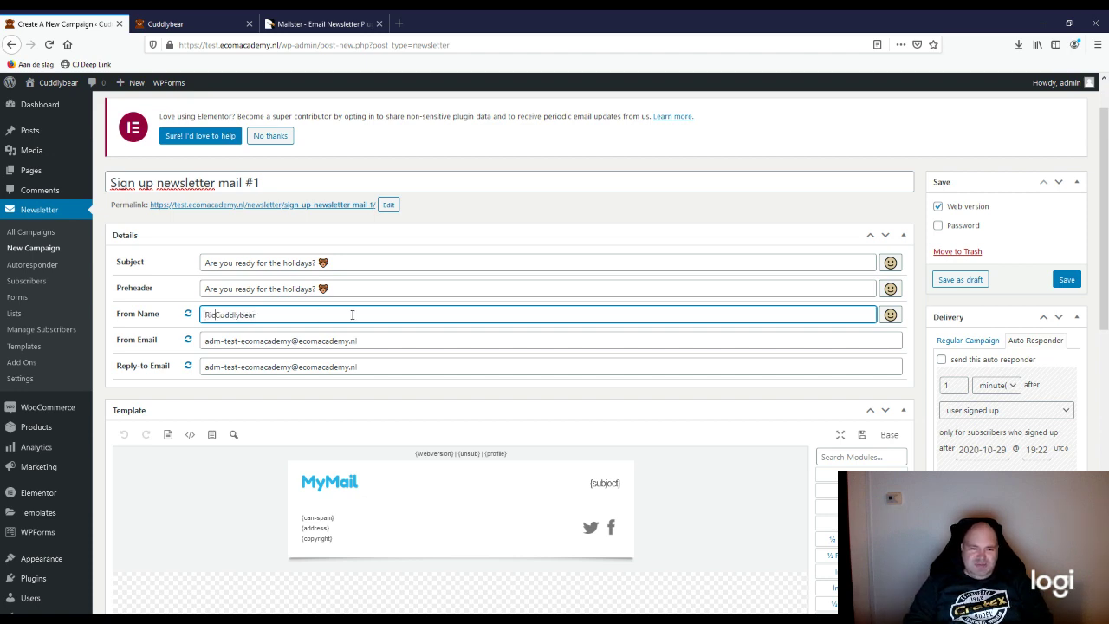
{"action": "type", "text": "from"}
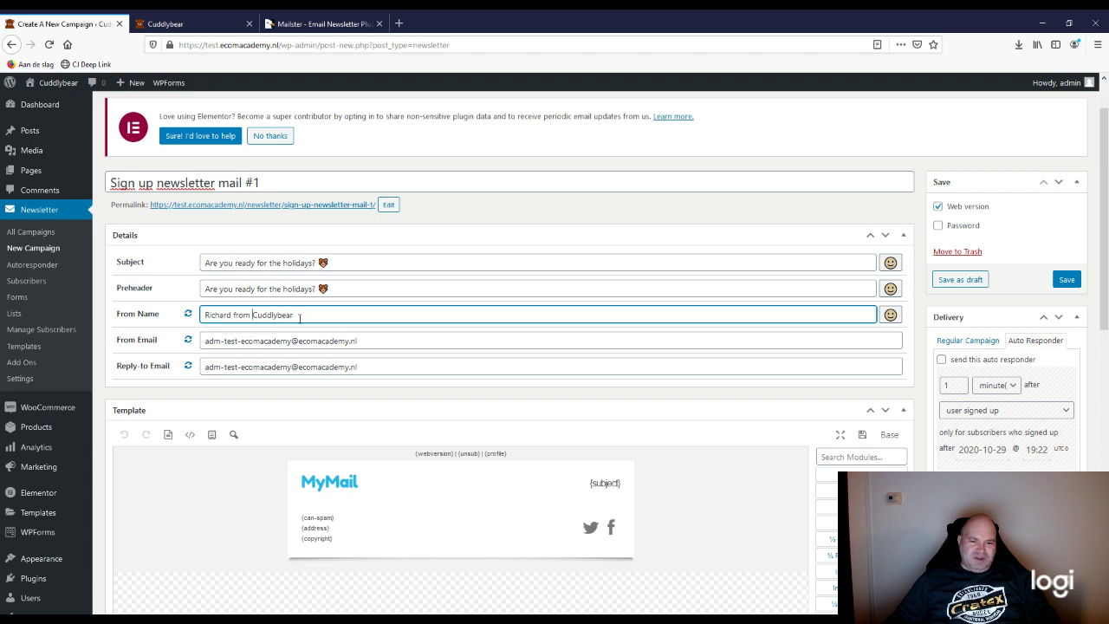
{"action": "scroll", "coordinate": [223, 396], "scroll_direction": "down", "scroll_amount": 1}
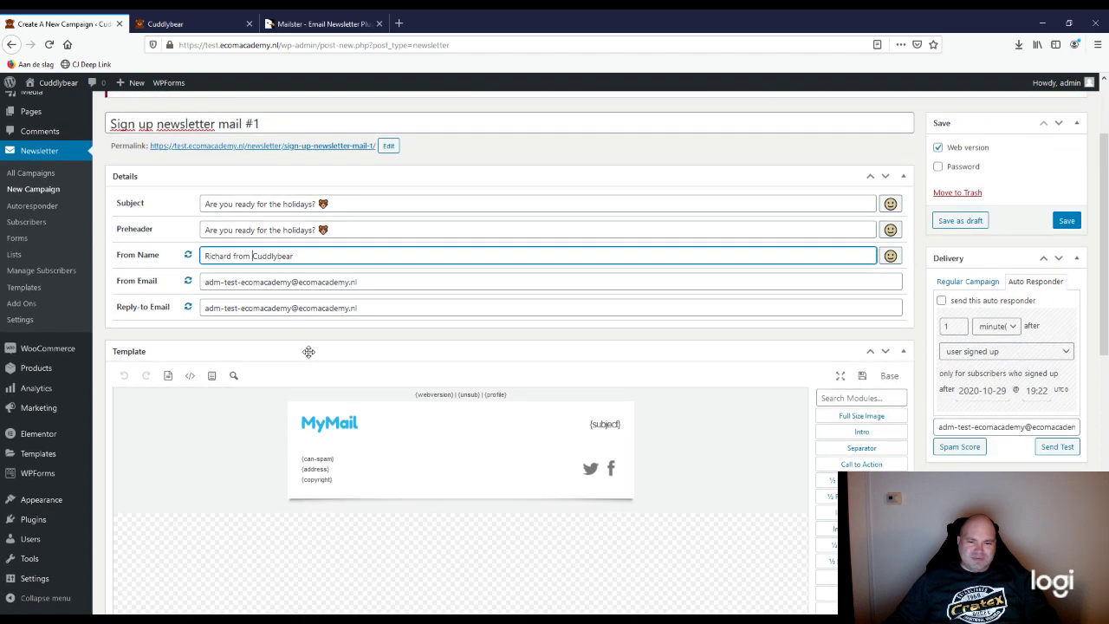
Step: Replace the From Email with the Cuddlybear mailing address and paste it into Reply-to Email
{"action": "left_click", "coordinate": [377, 283]}
{"action": "left_click_drag", "start_coordinate": [378, 283], "coordinate": [203, 282]}
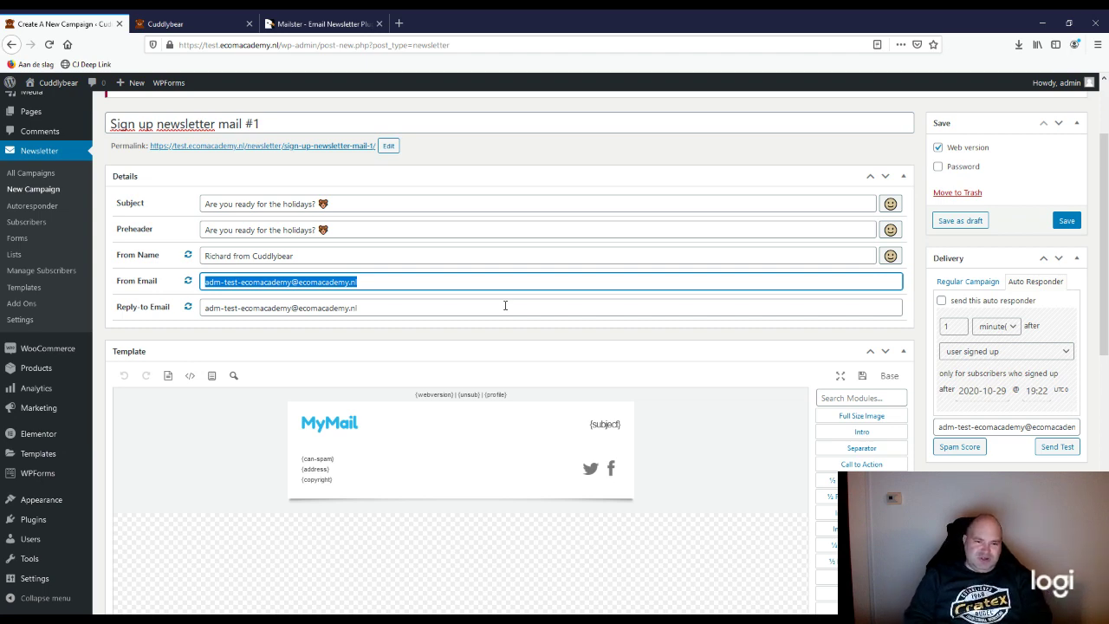
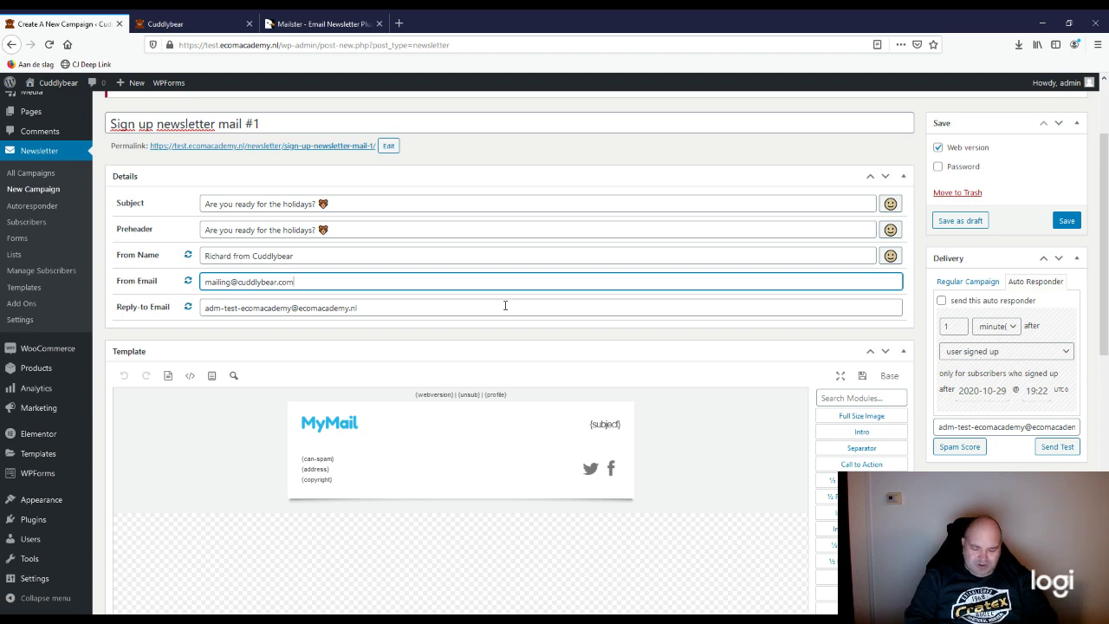
{"action": "key", "text": "ctrl+a"}
{"action": "key", "text": "ctrl+c"}
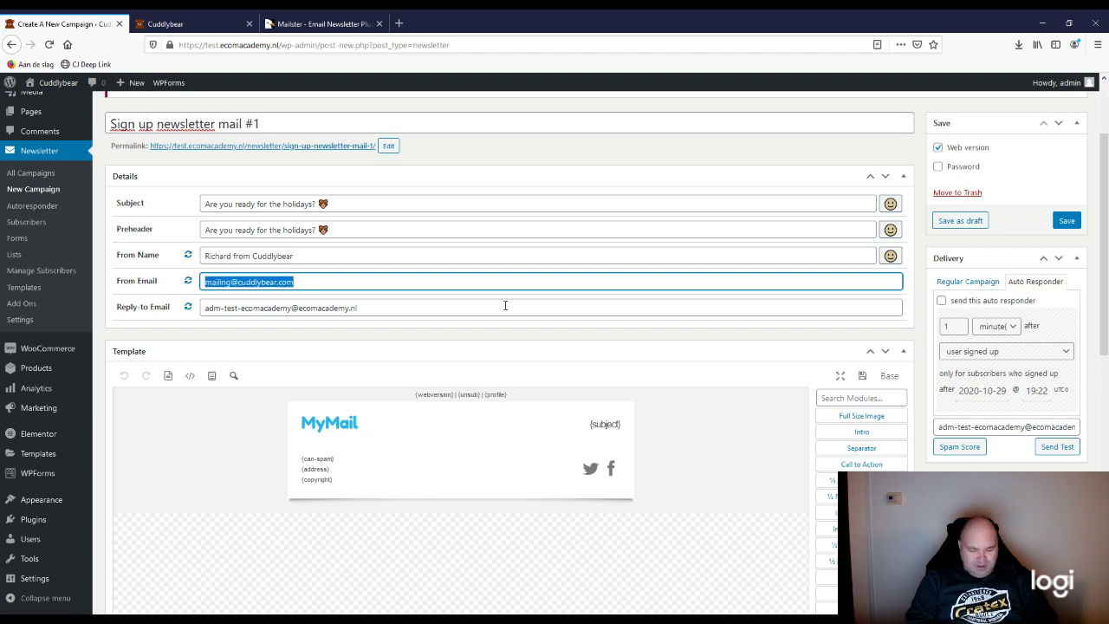
{"action": "left_click", "coordinate": [505, 305]}
{"action": "key", "text": "ctrl+a"}
{"action": "key", "text": "ctrl+v"}
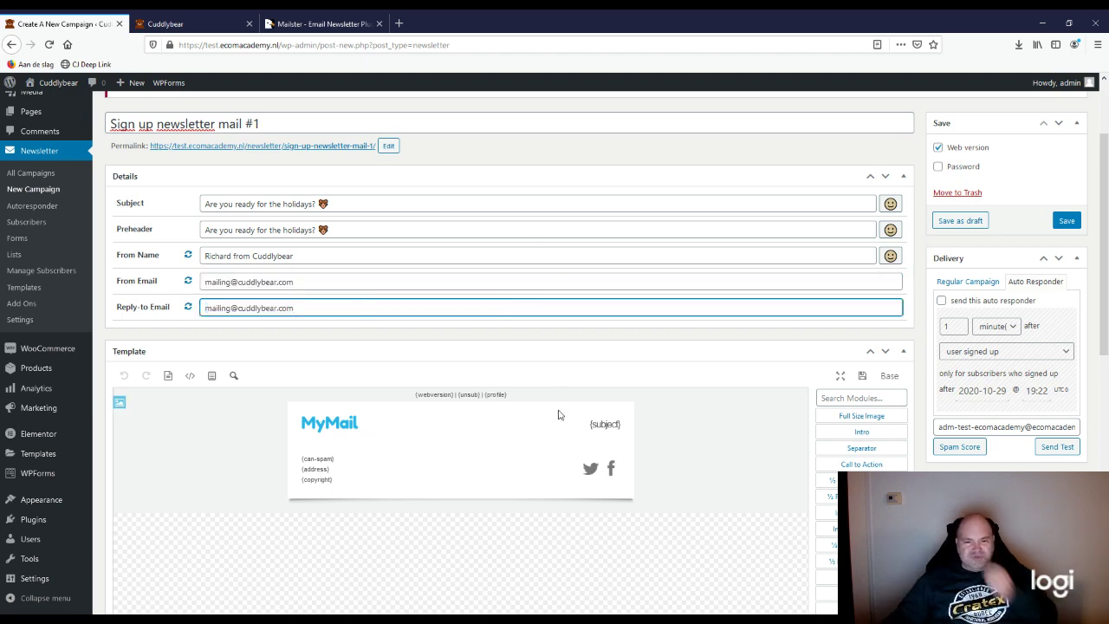
Step: Insert a '1/3 Image on the Left' module into the email template
{"action": "scroll", "coordinate": [601, 356], "scroll_direction": "down", "scroll_amount": 2}
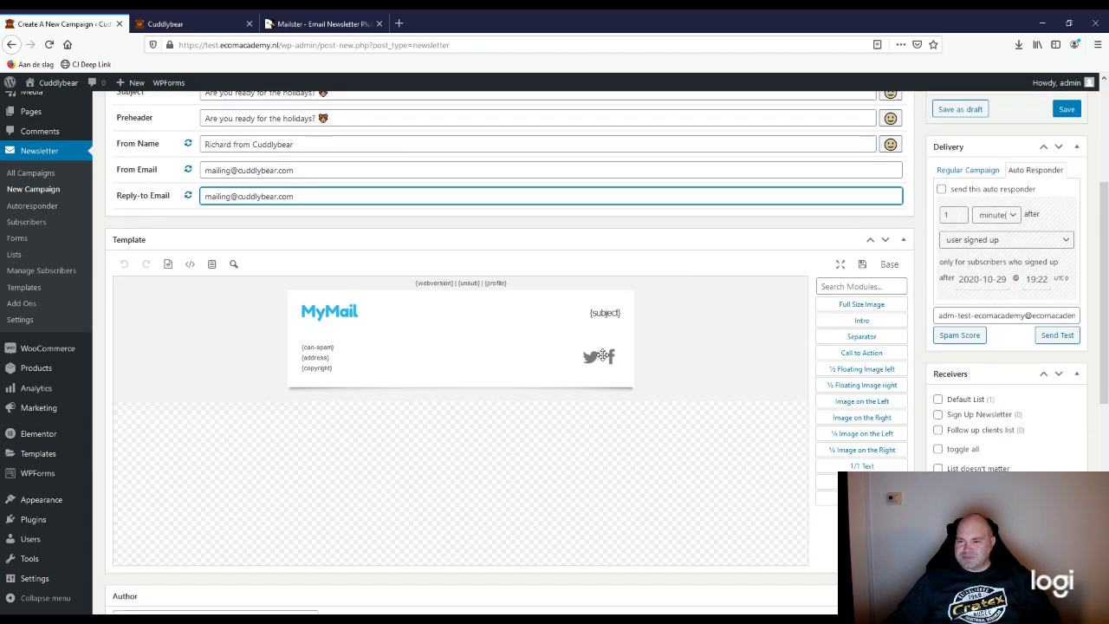
{"action": "scroll", "coordinate": [603, 355], "scroll_direction": "down", "scroll_amount": 1}
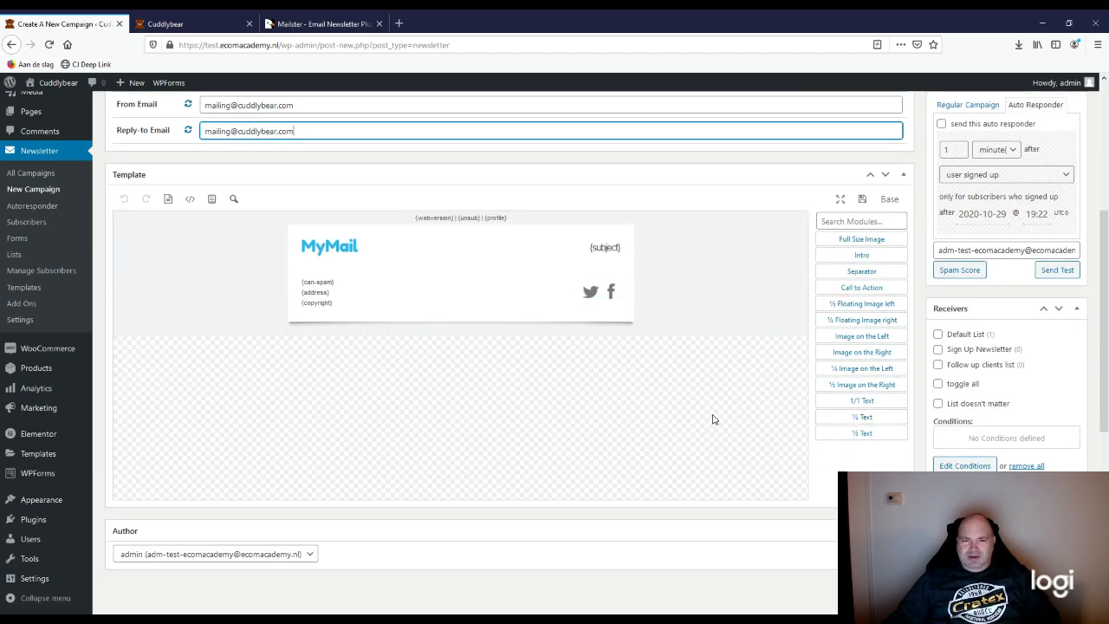
{"action": "scroll", "coordinate": [712, 420], "scroll_direction": "up", "scroll_amount": 1}
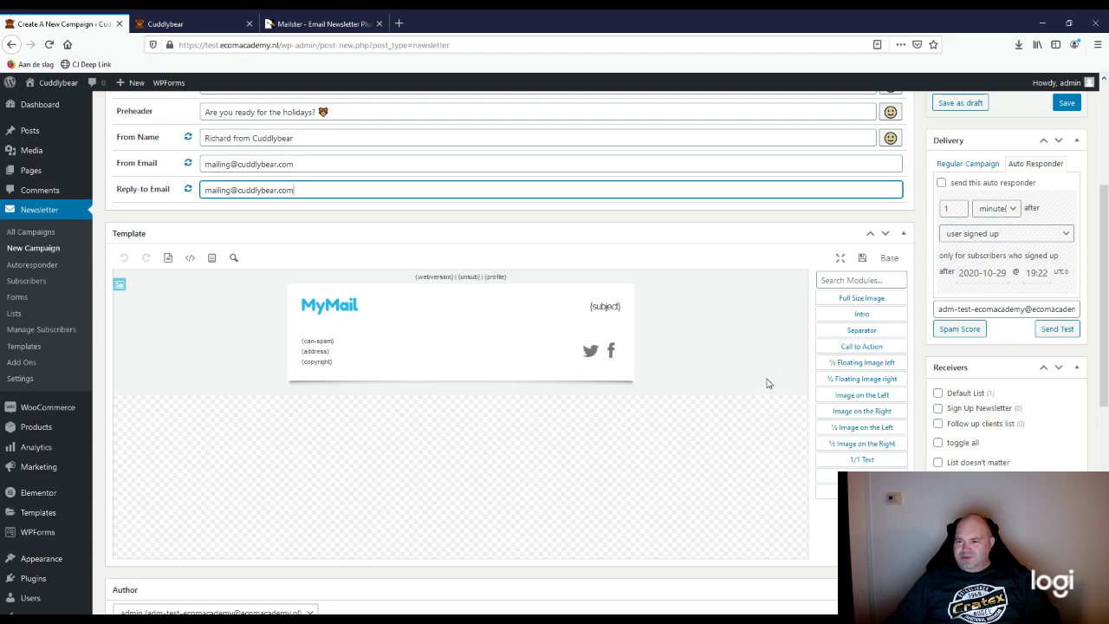
{"action": "scroll", "coordinate": [767, 383], "scroll_direction": "down", "scroll_amount": 1}
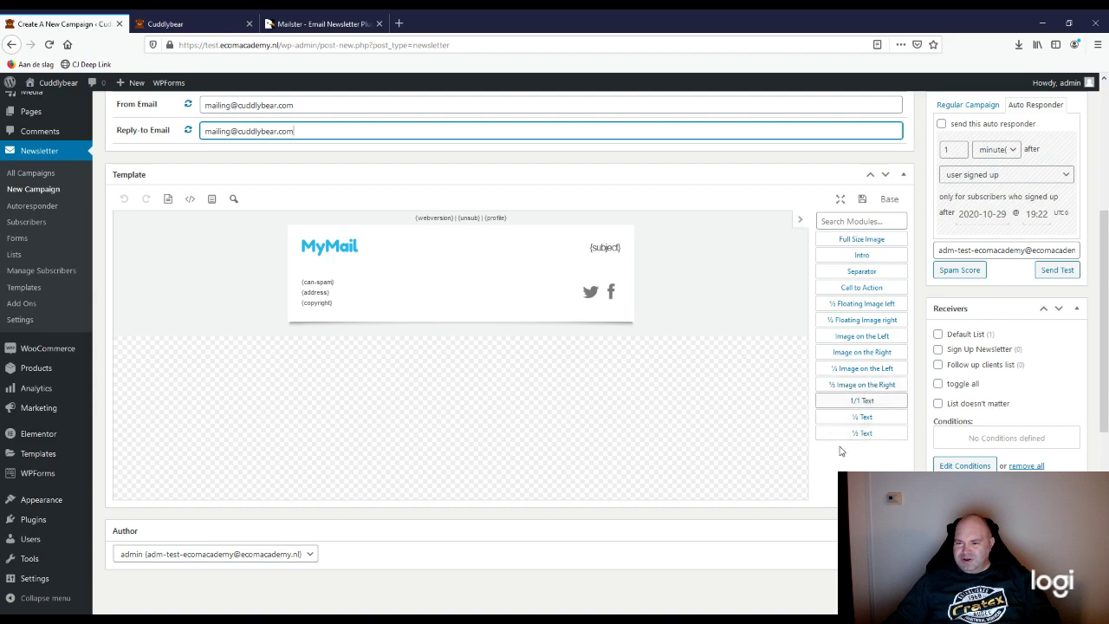
{"action": "left_click", "coordinate": [852, 369]}
{"action": "scroll", "coordinate": [852, 370], "scroll_direction": "up", "scroll_amount": 2}
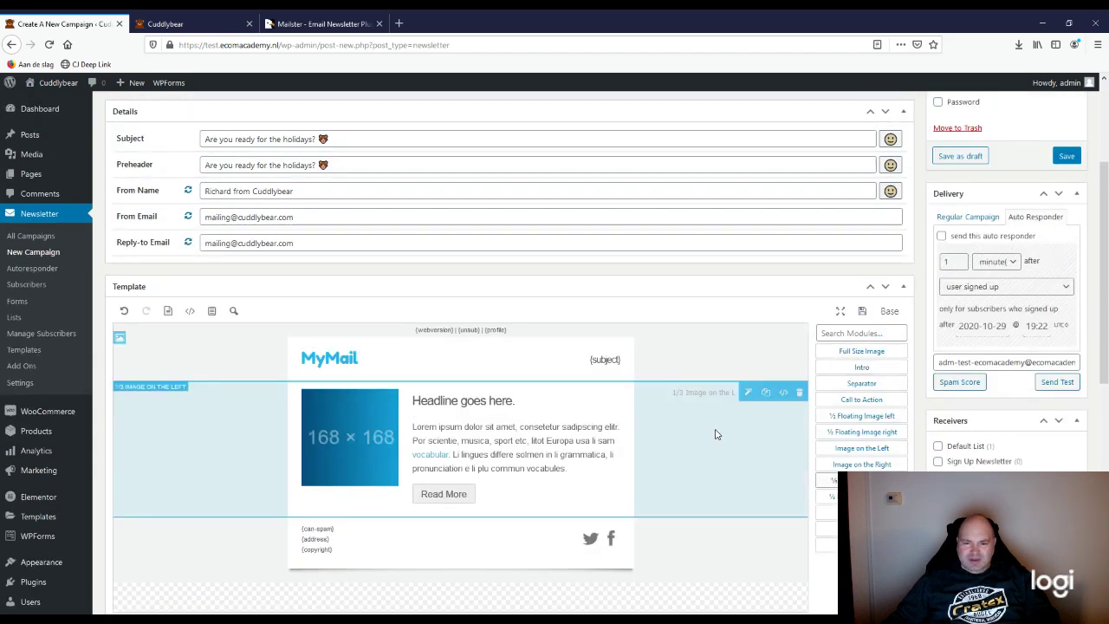
{"action": "scroll", "coordinate": [716, 434], "scroll_direction": "down", "scroll_amount": 2}
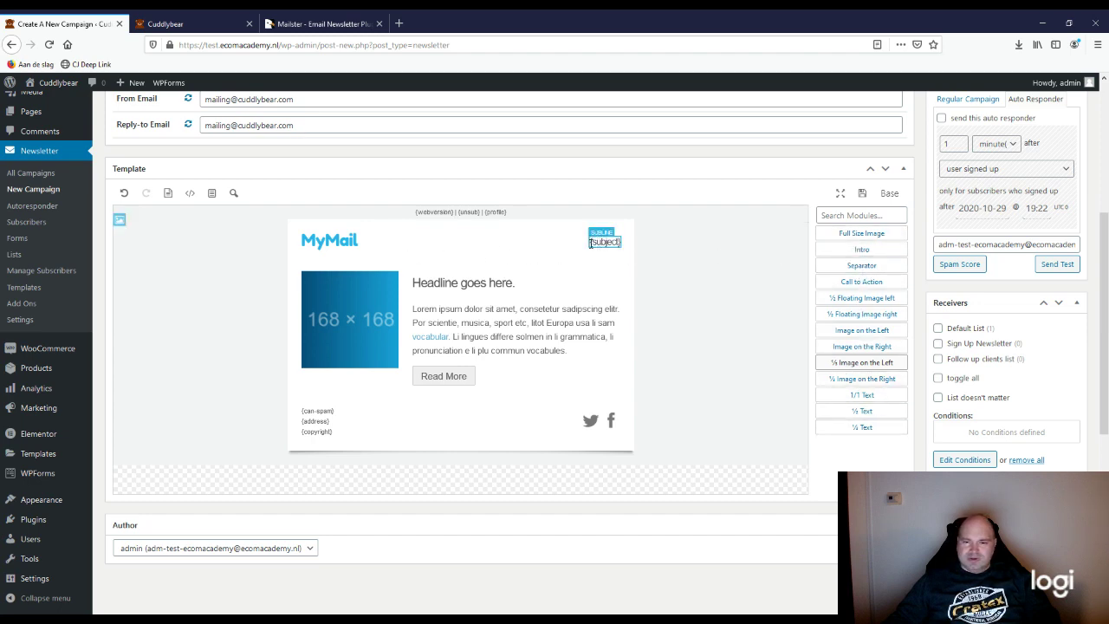
Step: Replace the block's 'Headline goes here.' with 'Are you ready for the holidays?'
{"action": "left_click", "coordinate": [462, 281]}
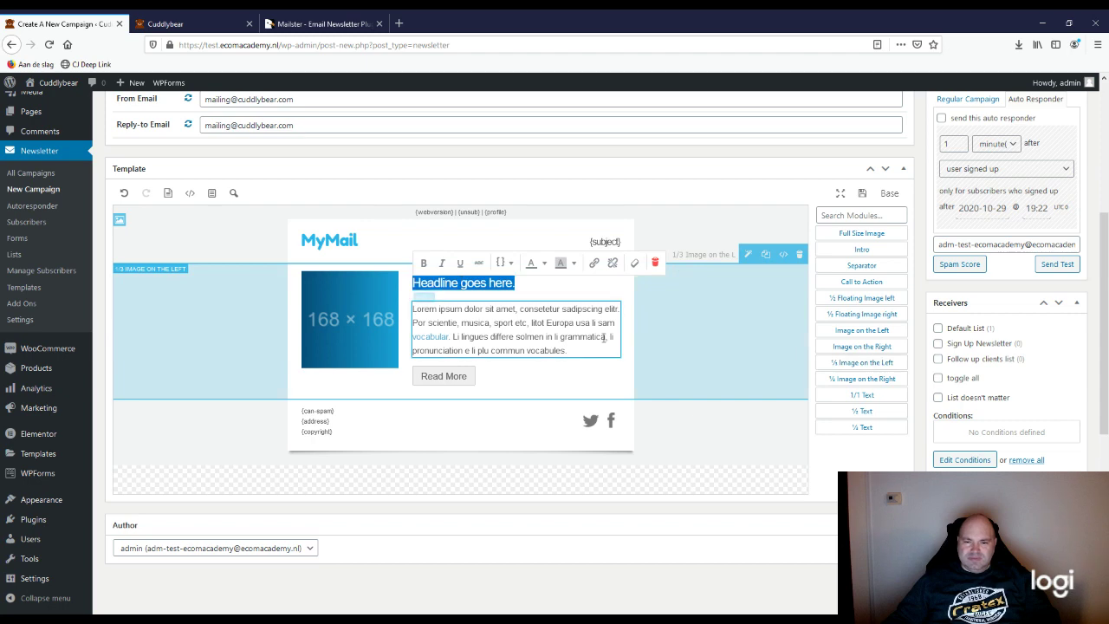
{"action": "scroll", "coordinate": [609, 387], "scroll_direction": "up", "scroll_amount": 1}
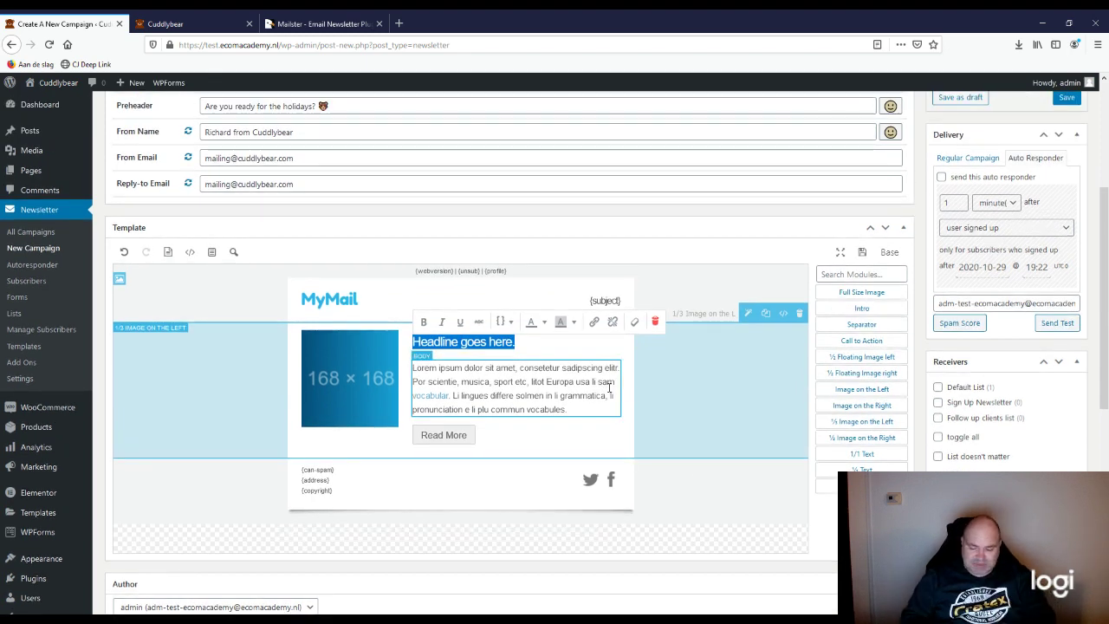
{"action": "type", "text": "Are yo"}
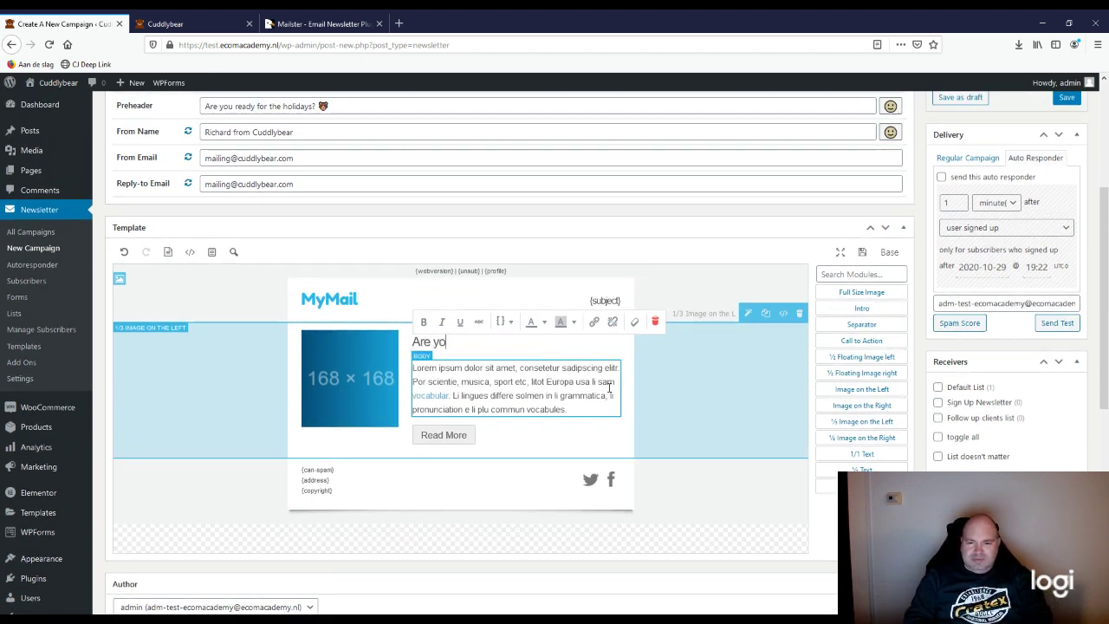
{"action": "type", "text": "u ready for"}
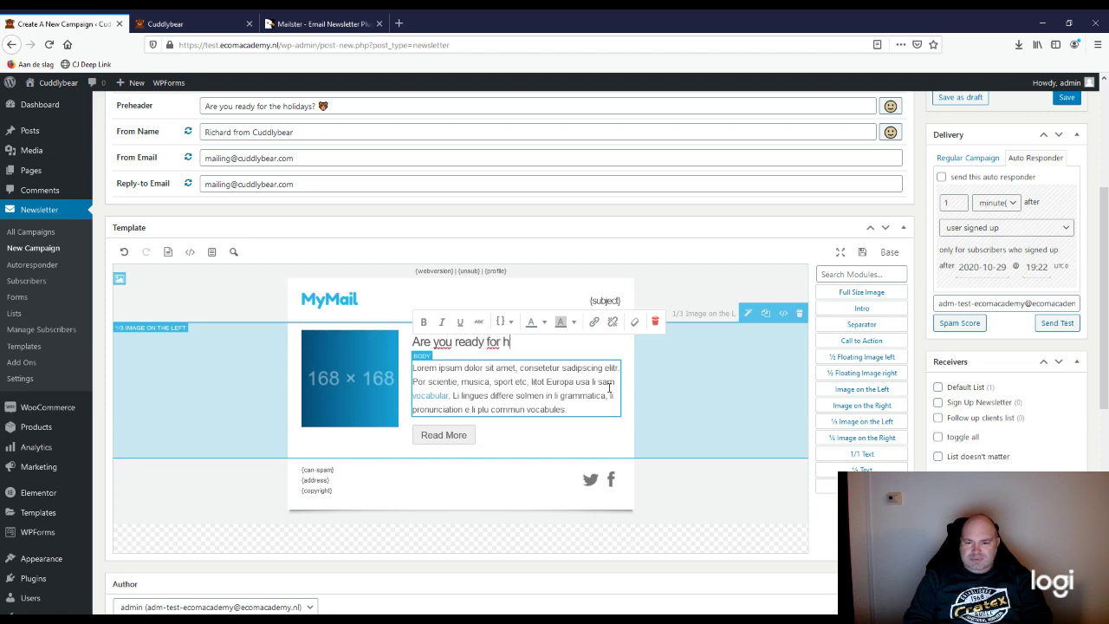
{"action": "type", "text": " the holidays?"}
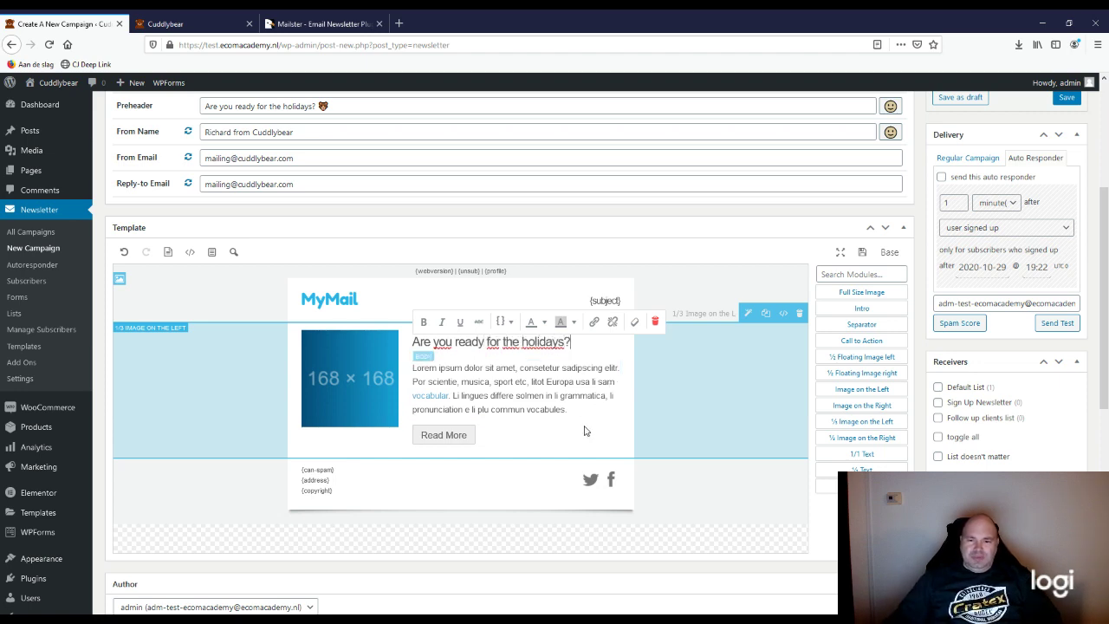
{"action": "triple_click", "coordinate": [556, 395]}
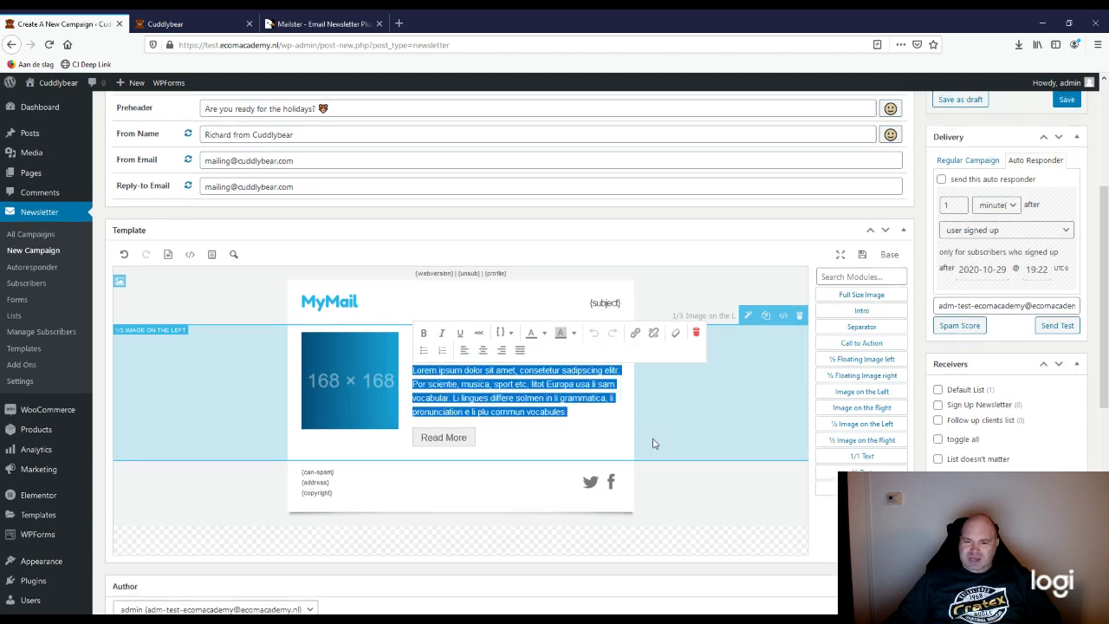
{"action": "scroll", "coordinate": [744, 501], "scroll_direction": "up", "scroll_amount": 3}
{"action": "scroll", "coordinate": [737, 512], "scroll_direction": "down", "scroll_amount": 3}
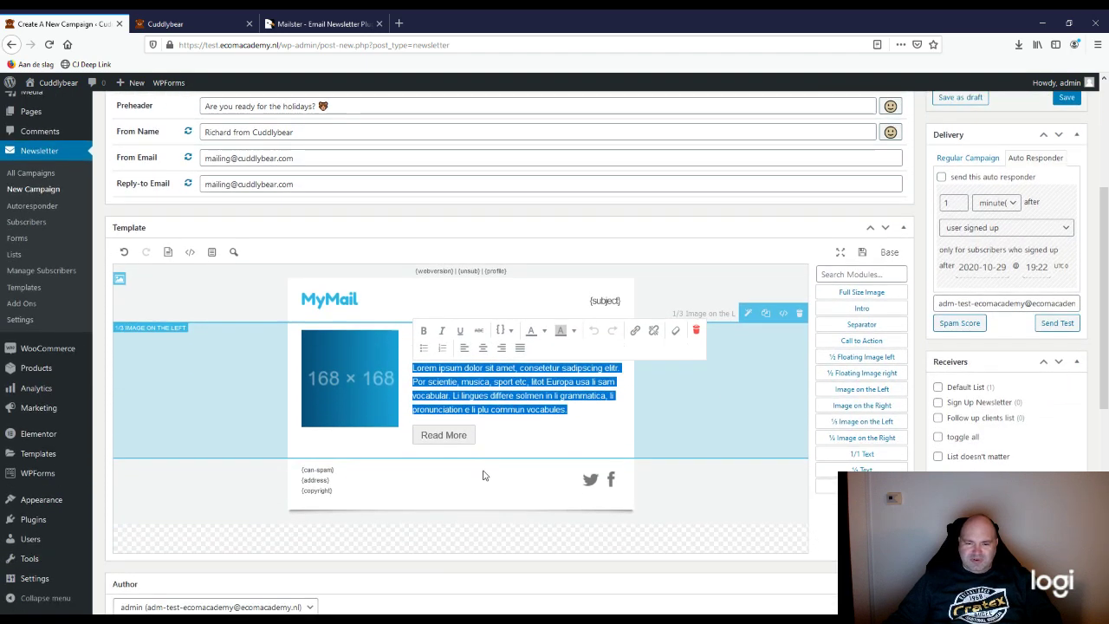
{"action": "left_click", "coordinate": [495, 395]}
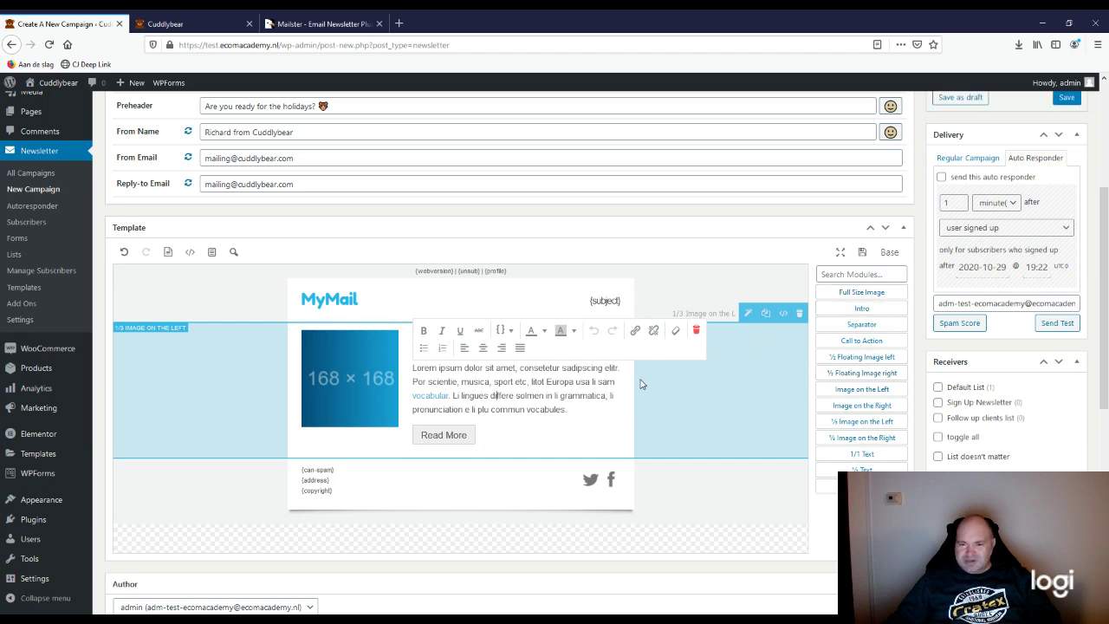
{"action": "left_click", "coordinate": [517, 443]}
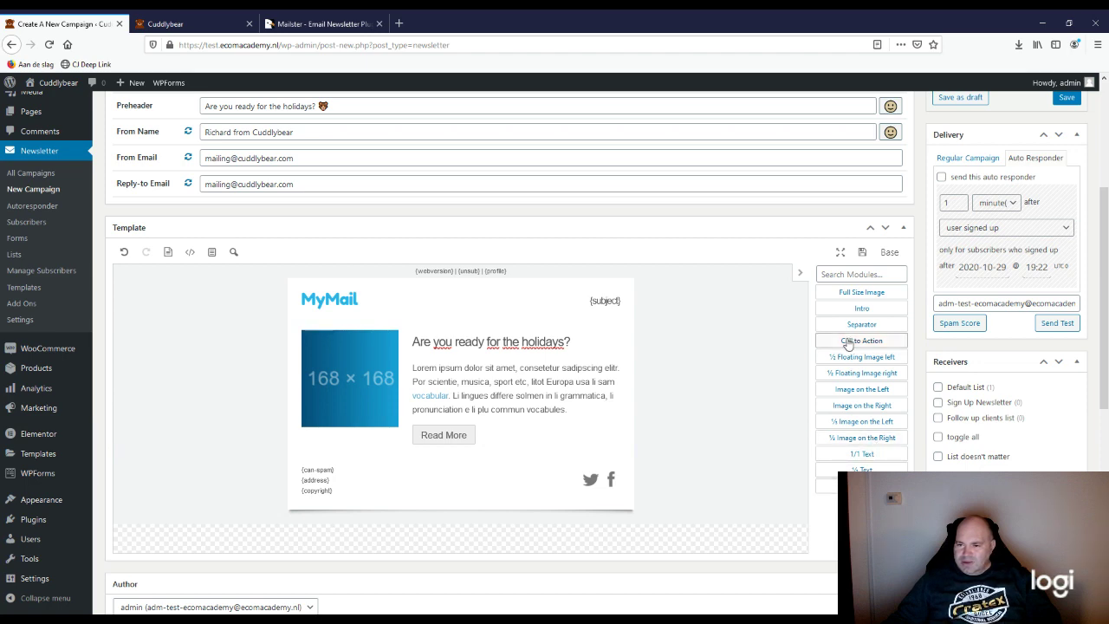
{"action": "left_click", "coordinate": [837, 341]}
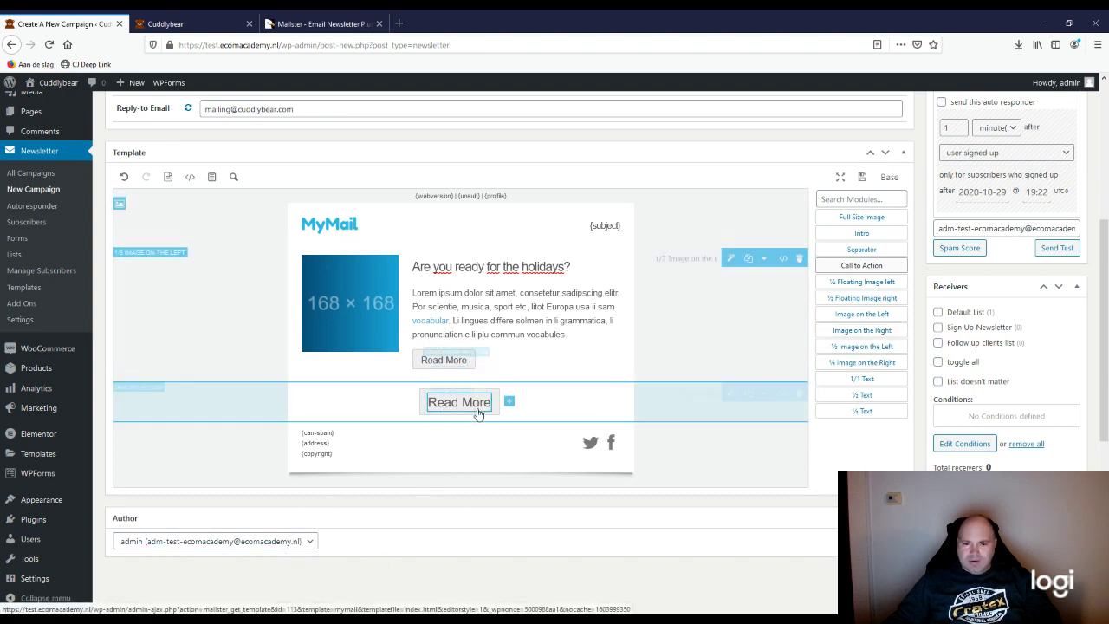
{"action": "left_click", "coordinate": [800, 394]}
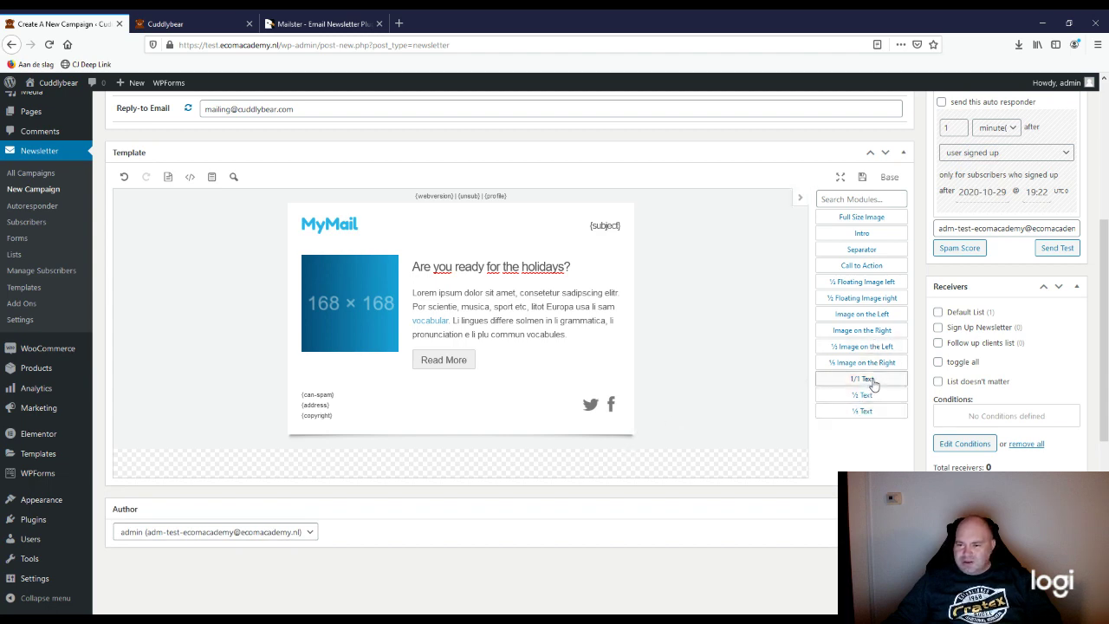
{"action": "left_click", "coordinate": [872, 380]}
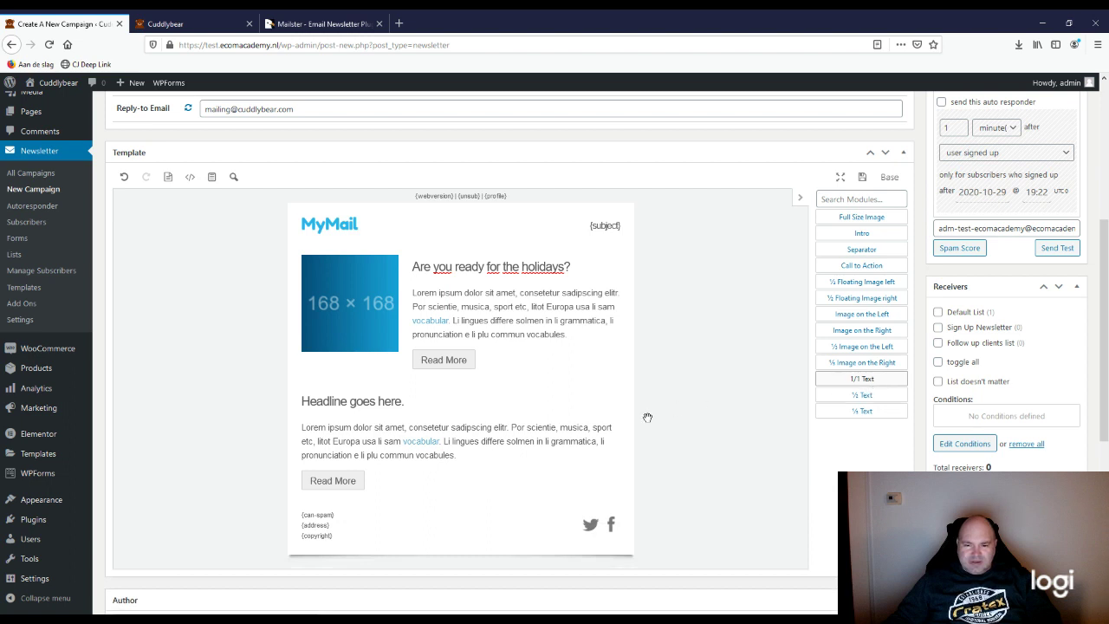
{"action": "mouse_move", "coordinate": [650, 417]}
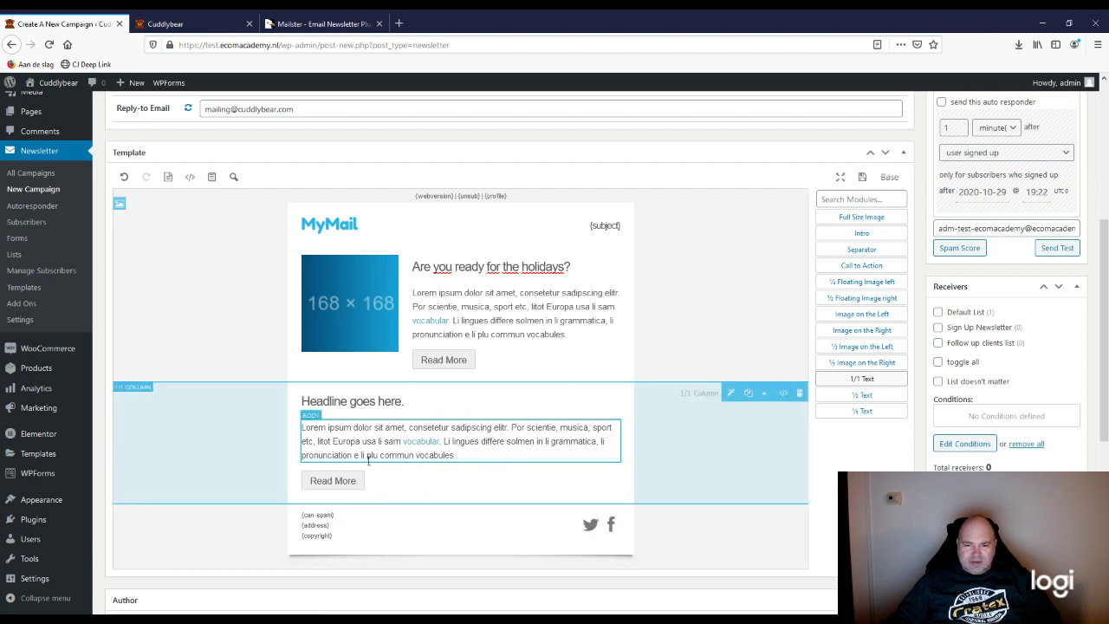
{"action": "left_click", "coordinate": [797, 395]}
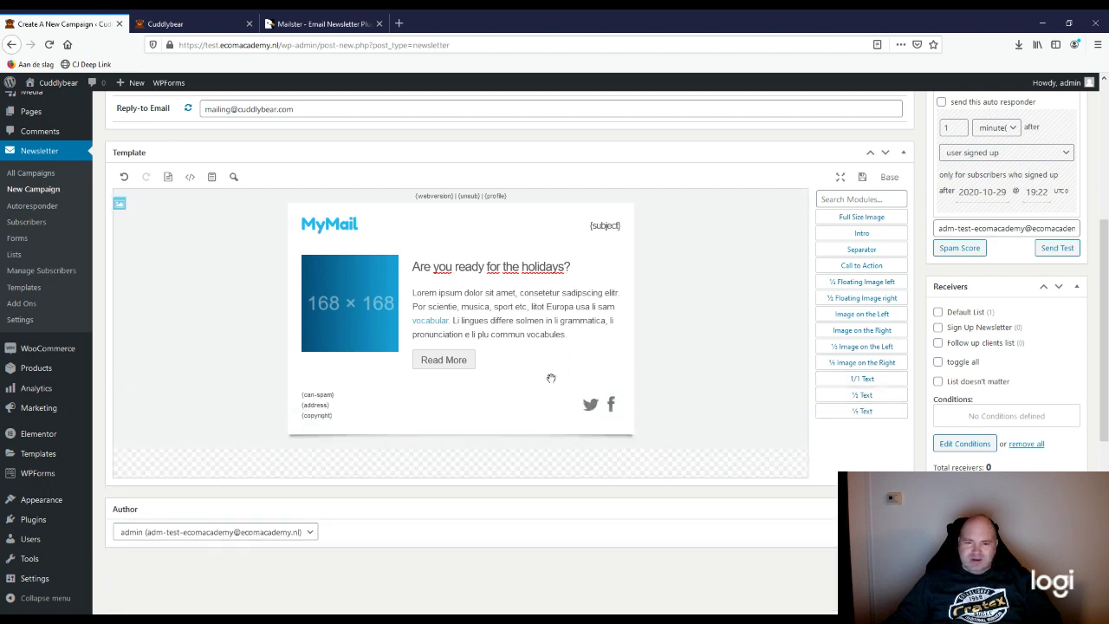
{"action": "left_click", "coordinate": [574, 324]}
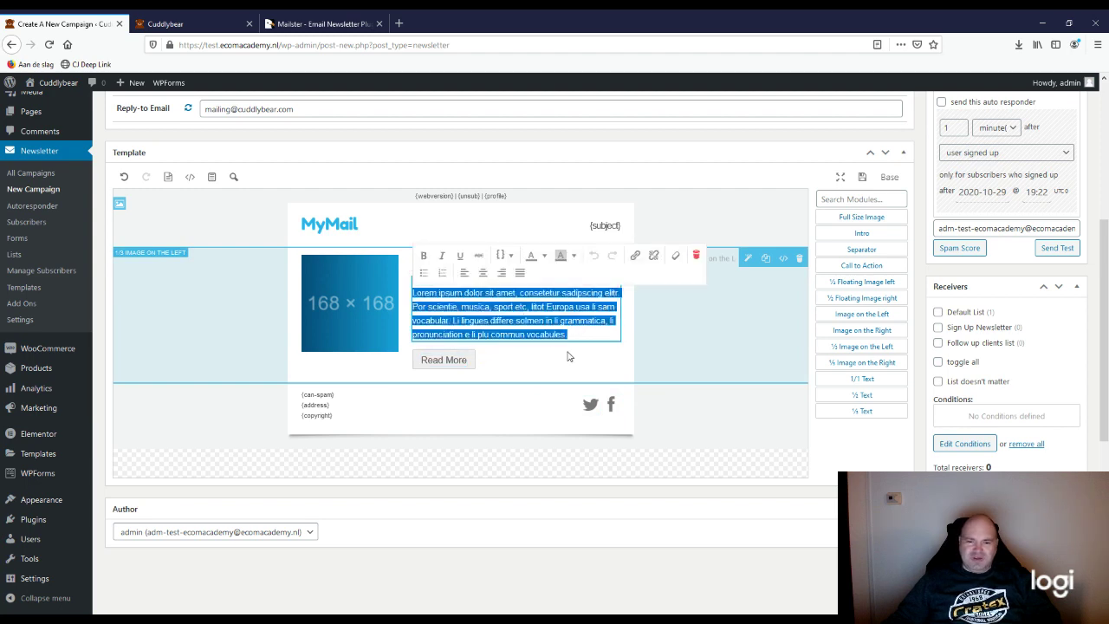
{"action": "left_click", "coordinate": [362, 325]}
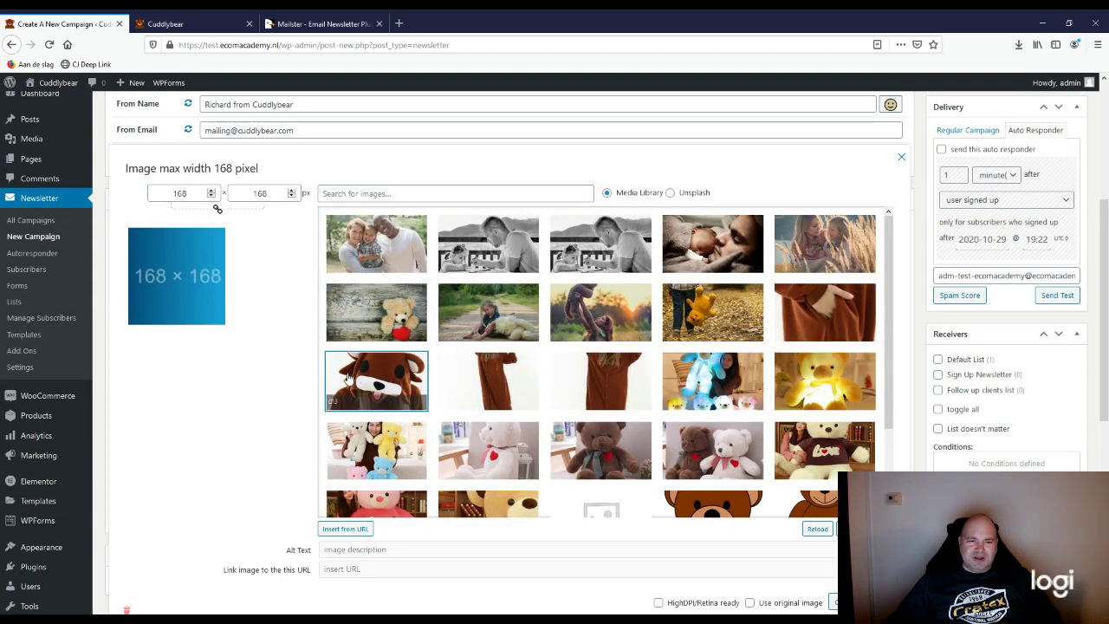
Step: Pick the brown teddy bear photo (168 × 162) in the Media Library and insert it
{"action": "scroll", "coordinate": [761, 465], "scroll_direction": "down", "scroll_amount": 2}
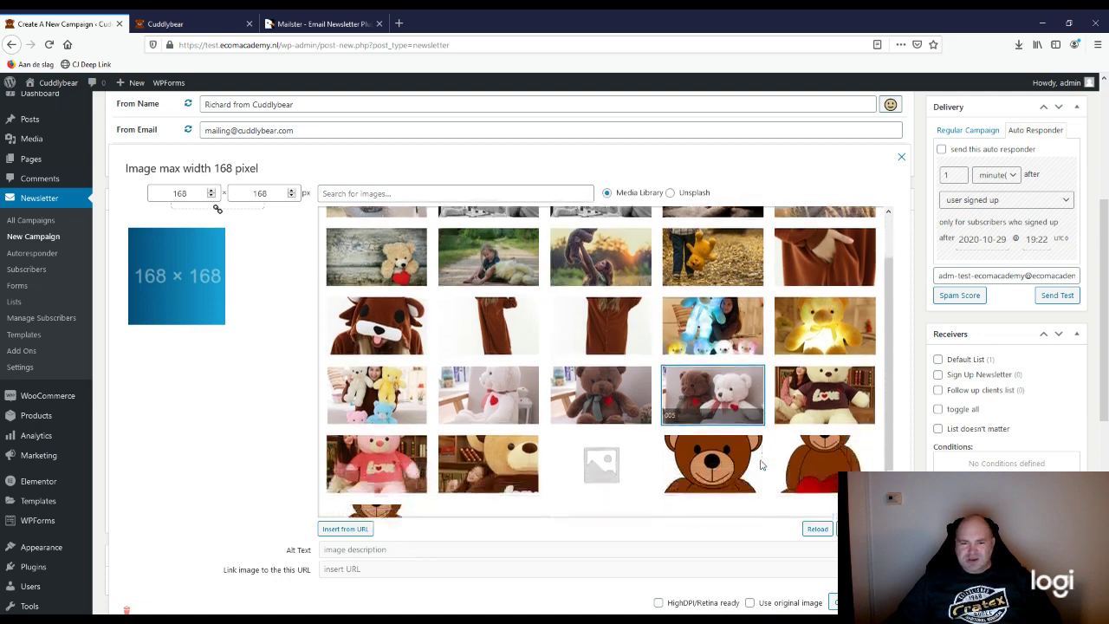
{"action": "scroll", "coordinate": [761, 465], "scroll_direction": "down", "scroll_amount": 3}
{"action": "scroll", "coordinate": [624, 470], "scroll_direction": "down", "scroll_amount": 3}
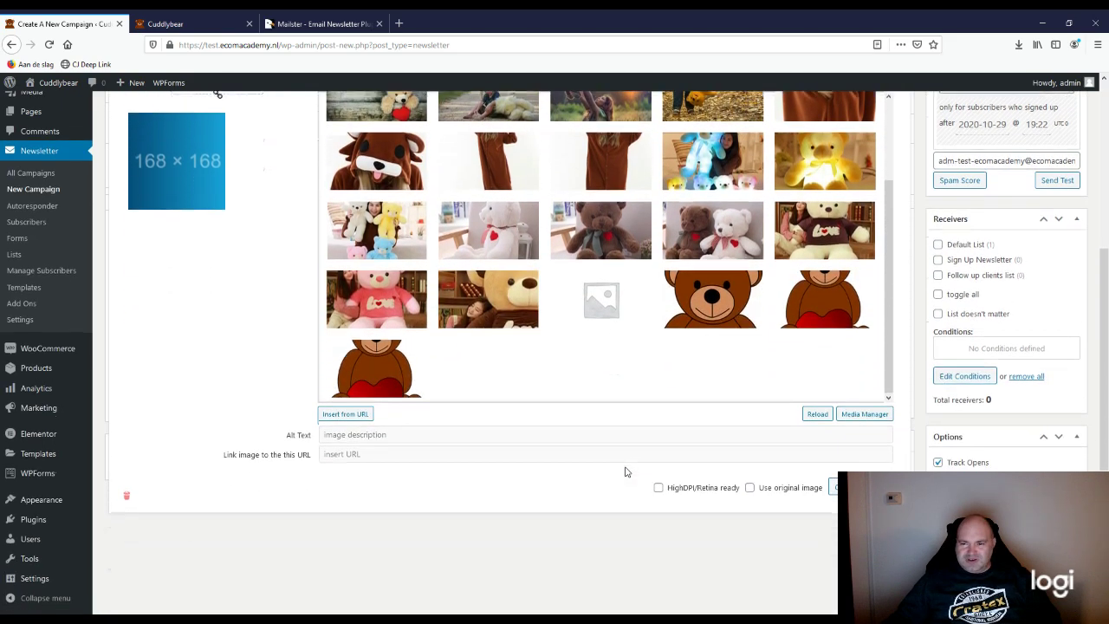
{"action": "scroll", "coordinate": [624, 471], "scroll_direction": "up", "scroll_amount": 4}
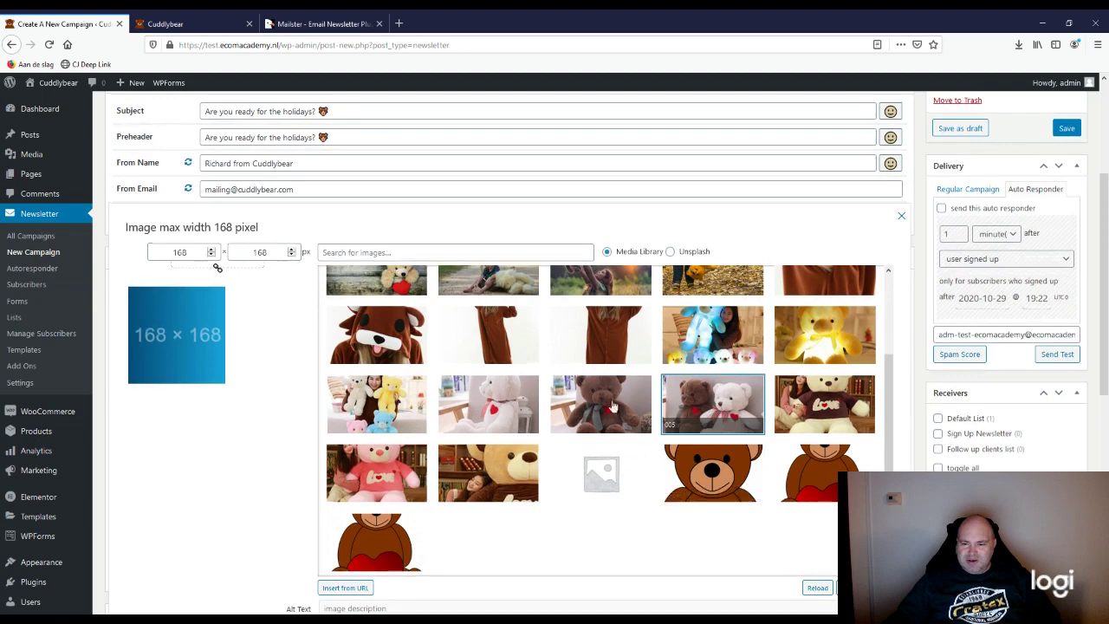
{"action": "left_click", "coordinate": [616, 401]}
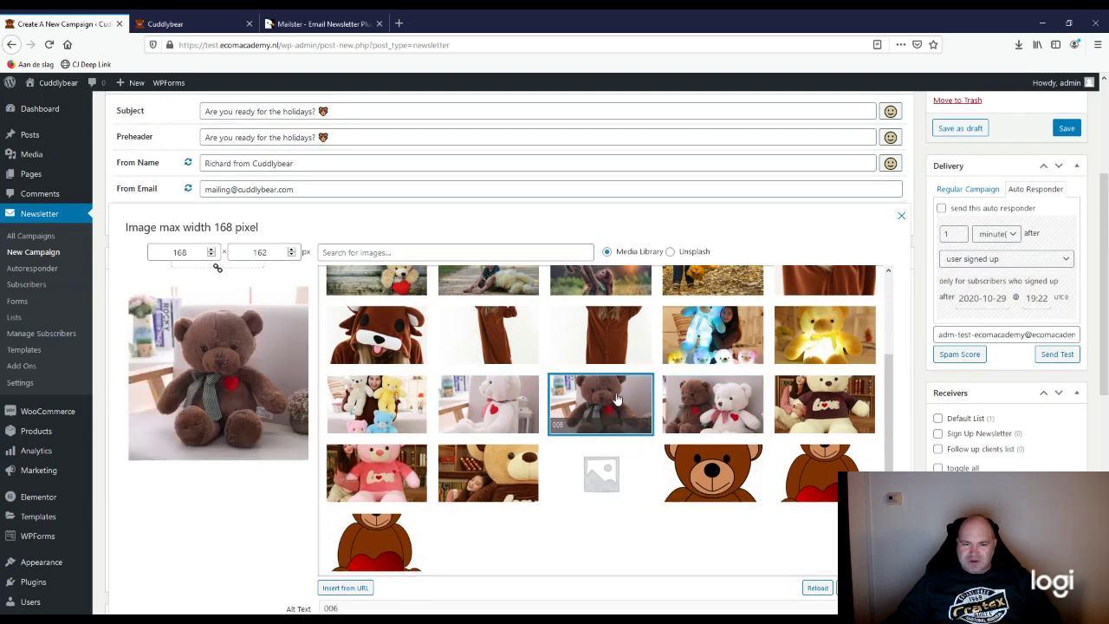
{"action": "scroll", "coordinate": [555, 352], "scroll_direction": "down", "scroll_amount": 1}
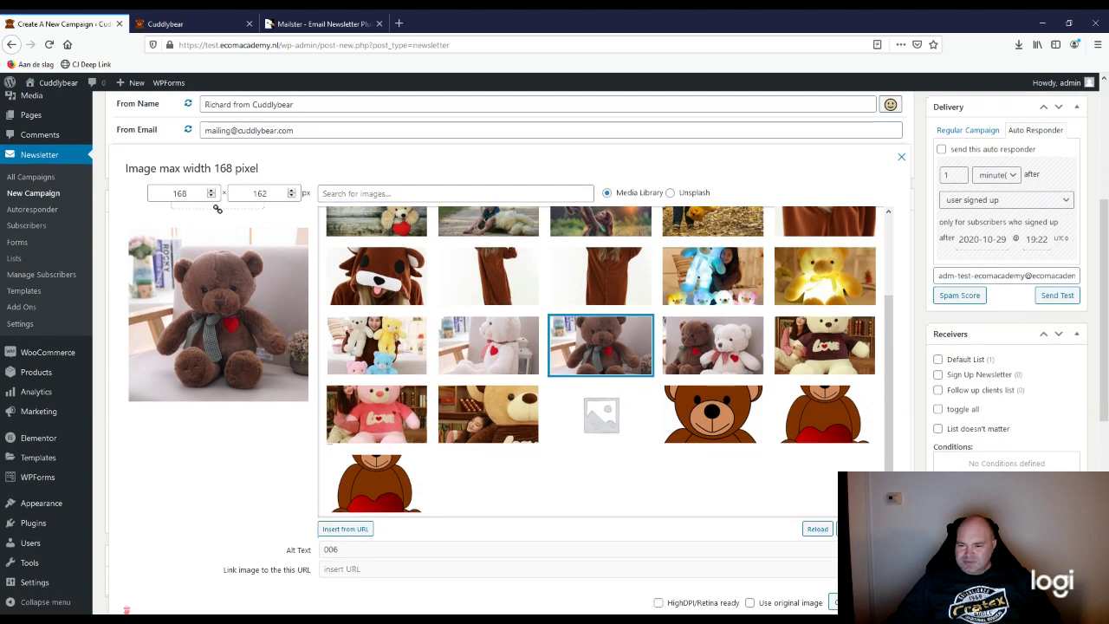
{"action": "scroll", "coordinate": [555, 353], "scroll_direction": "down", "scroll_amount": 1}
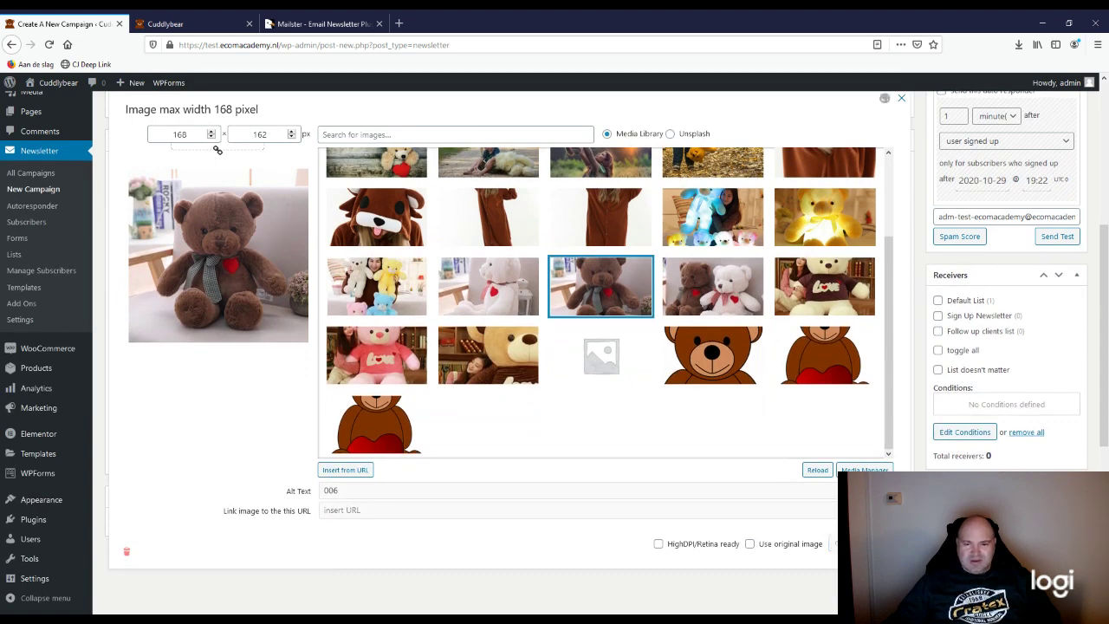
{"action": "left_click", "coordinate": [834, 544]}
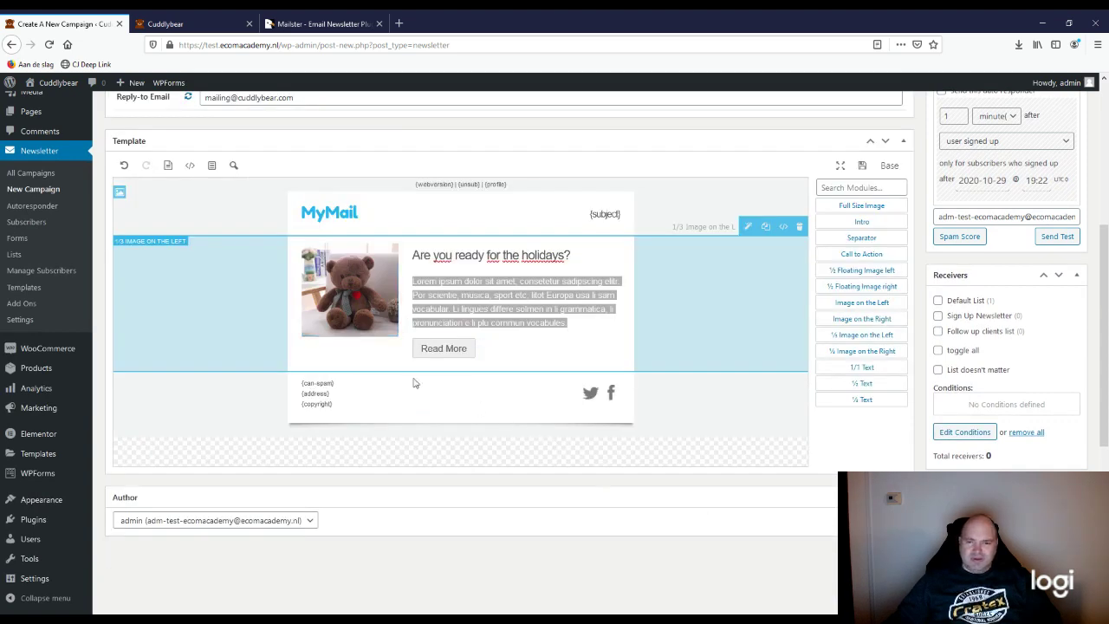
Step: Rewrite the body text about gifting a teddy, ending 'Are you ready to shop for the perfect teddy bear?'
{"action": "left_click", "coordinate": [558, 323]}
{"action": "left_click_drag", "start_coordinate": [567, 322], "coordinate": [404, 272]}
{"action": "scroll", "coordinate": [552, 434], "scroll_direction": "up", "scroll_amount": 1}
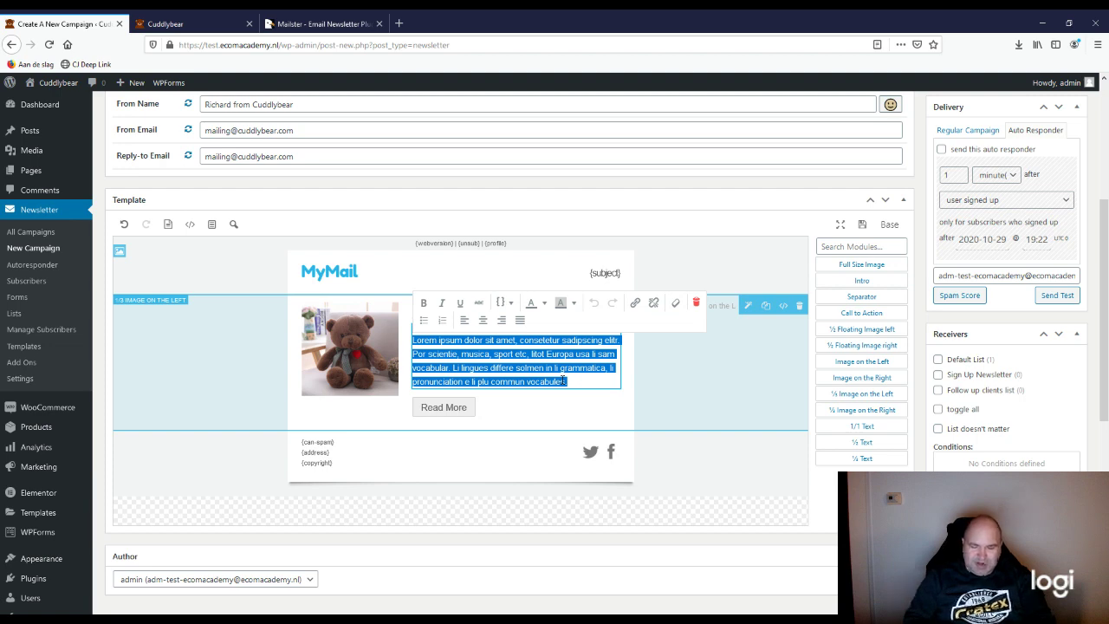
{"action": "type", "text": "With the ho"}
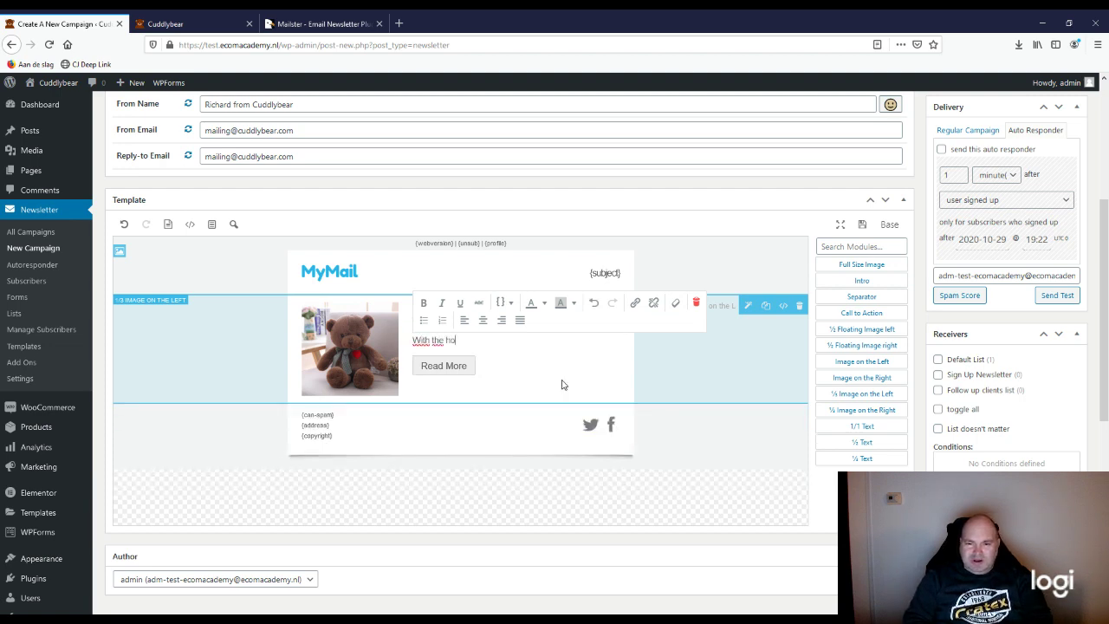
{"action": "type", "text": "lidayd"}
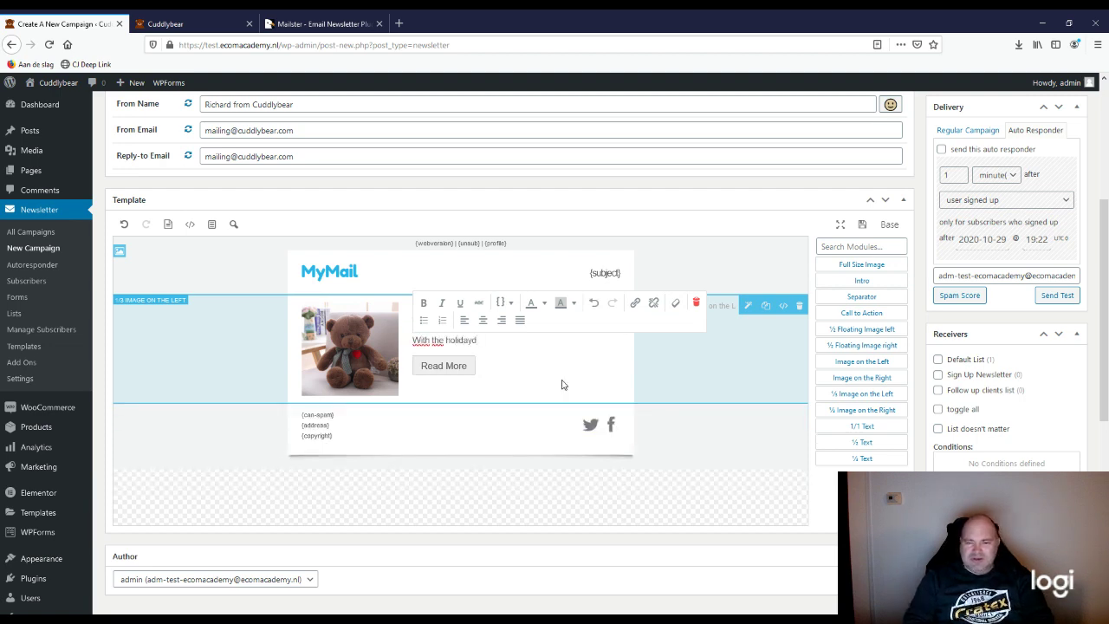
{"action": "key", "text": "BackSpace"}
{"action": "type", "text": "s coming,"}
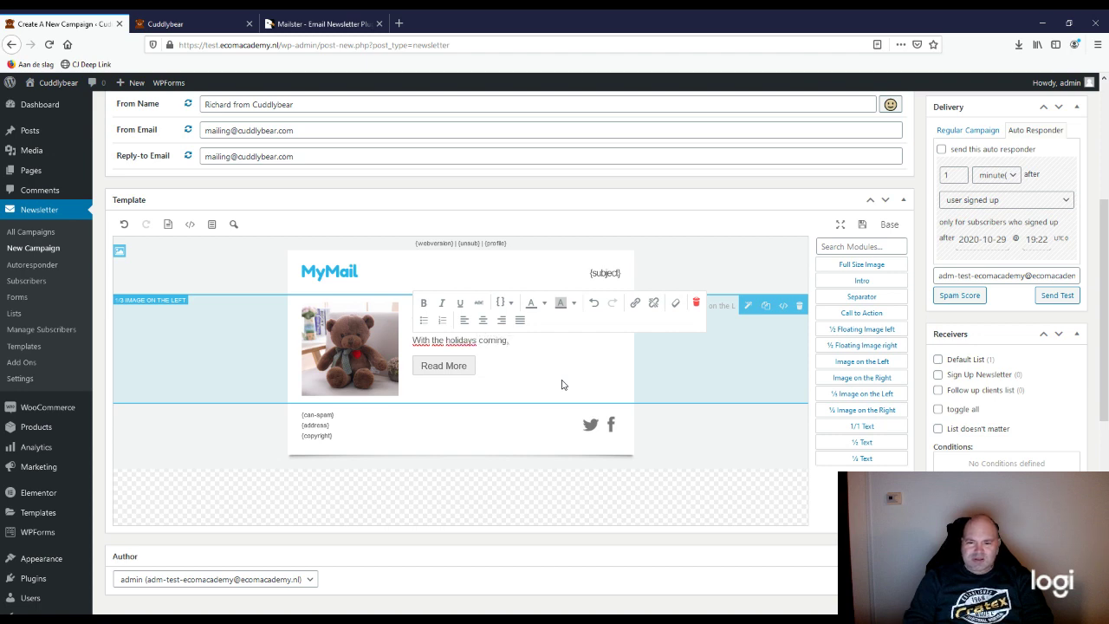
{"action": "type", "text": " you might"}
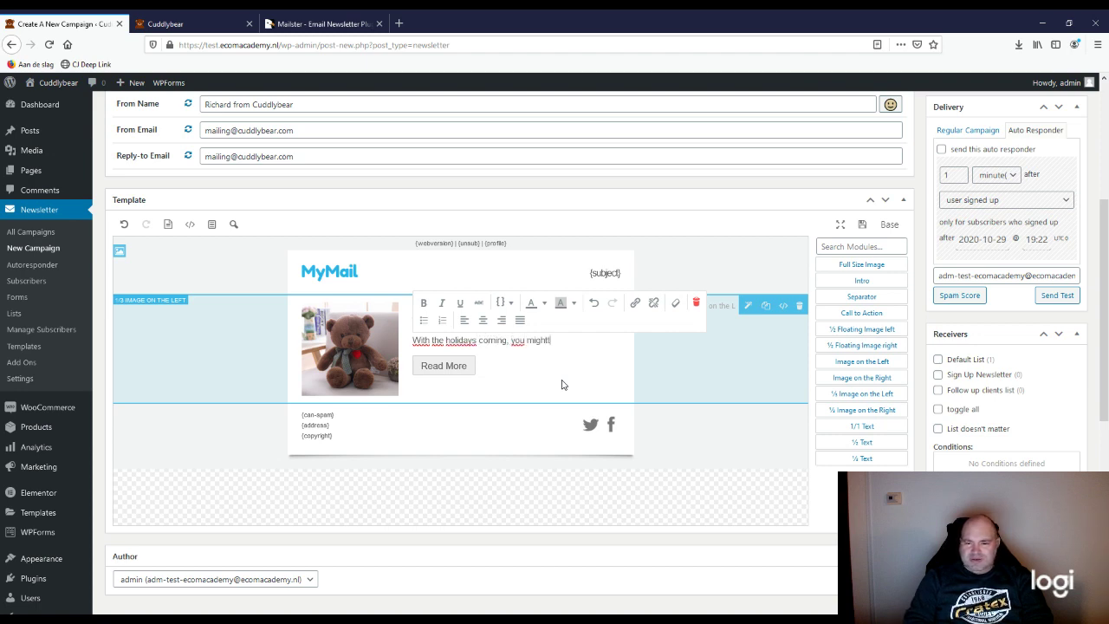
{"action": "type", "text": " want t"}
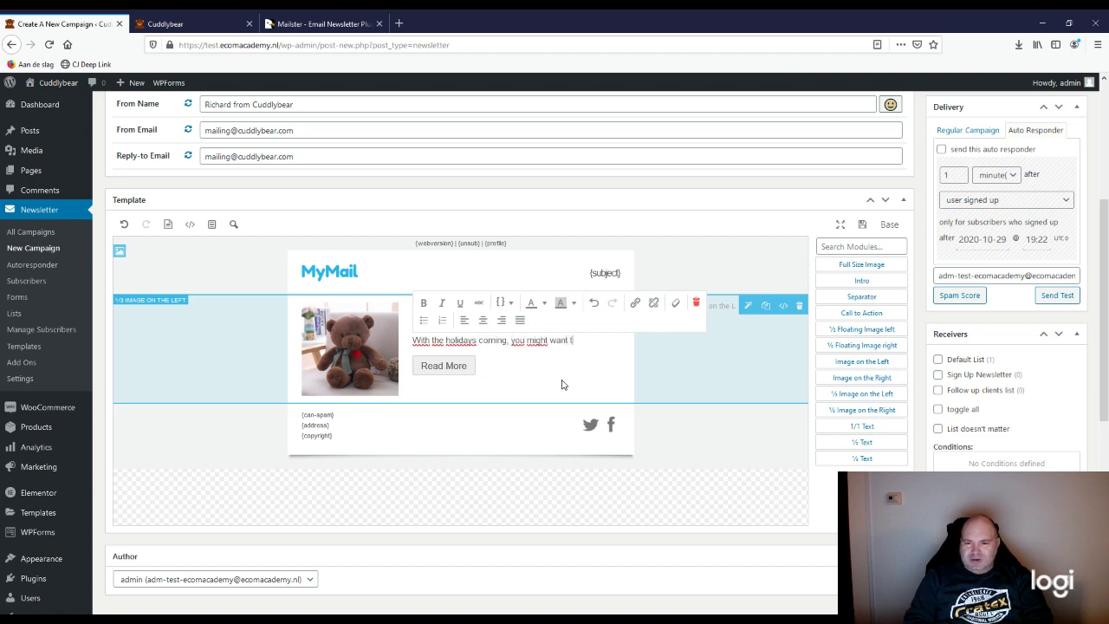
{"action": "type", "text": "o find"}
{"action": "key", "text": "BackSpace"}
{"action": "key", "text": "BackSpace"}
{"action": "key", "text": "BackSpace"}
{"action": "key", "text": "BackSpace"}
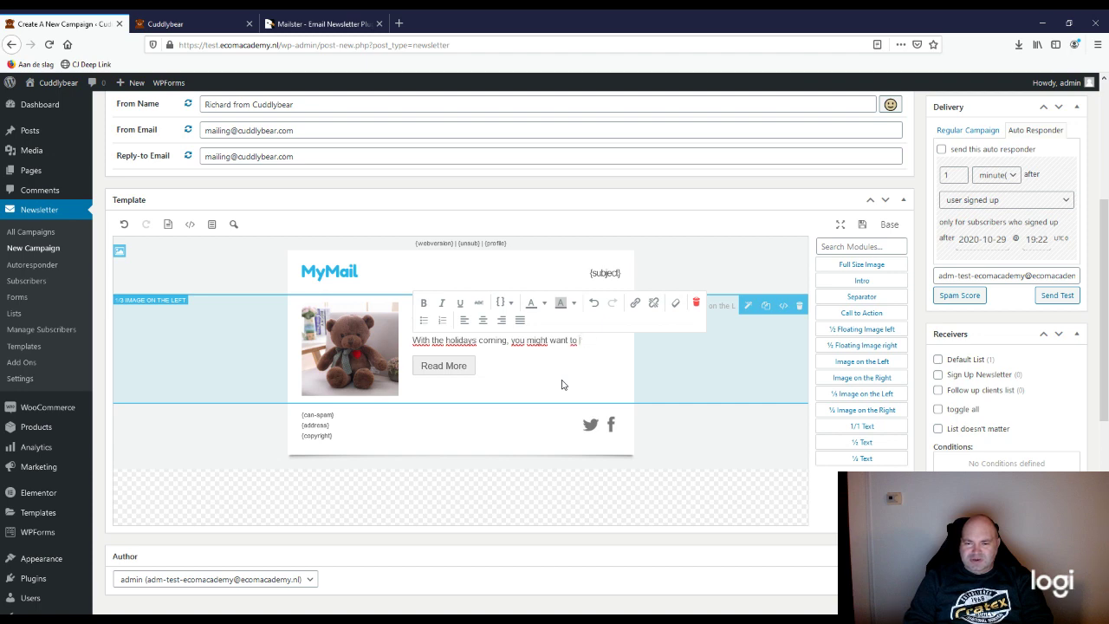
{"action": "type", "text": "give tha"}
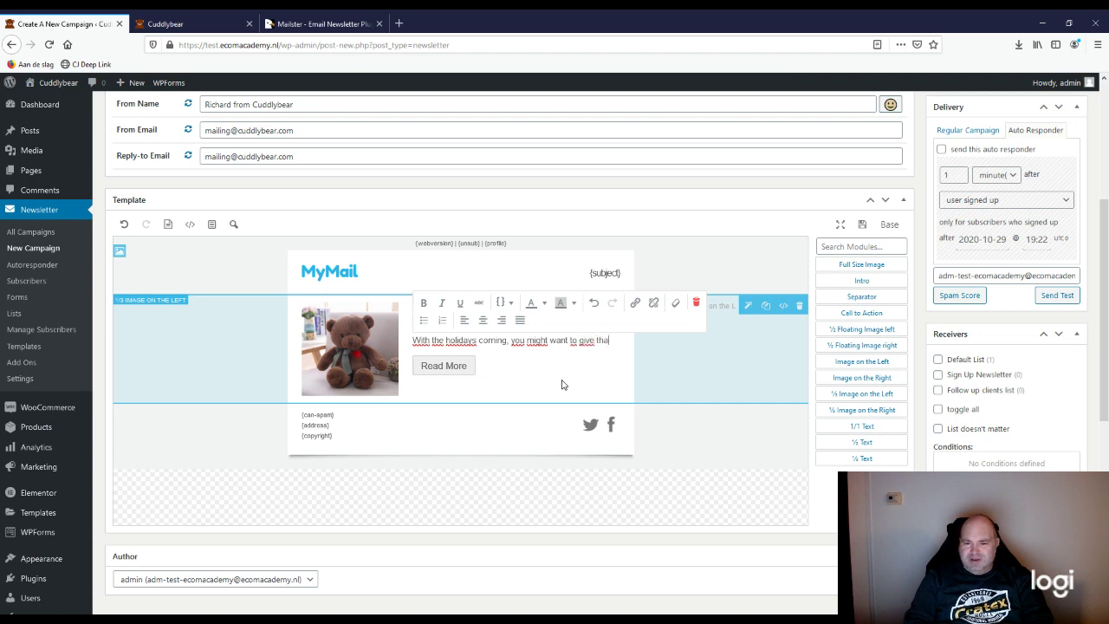
{"action": "type", "text": "t special per"}
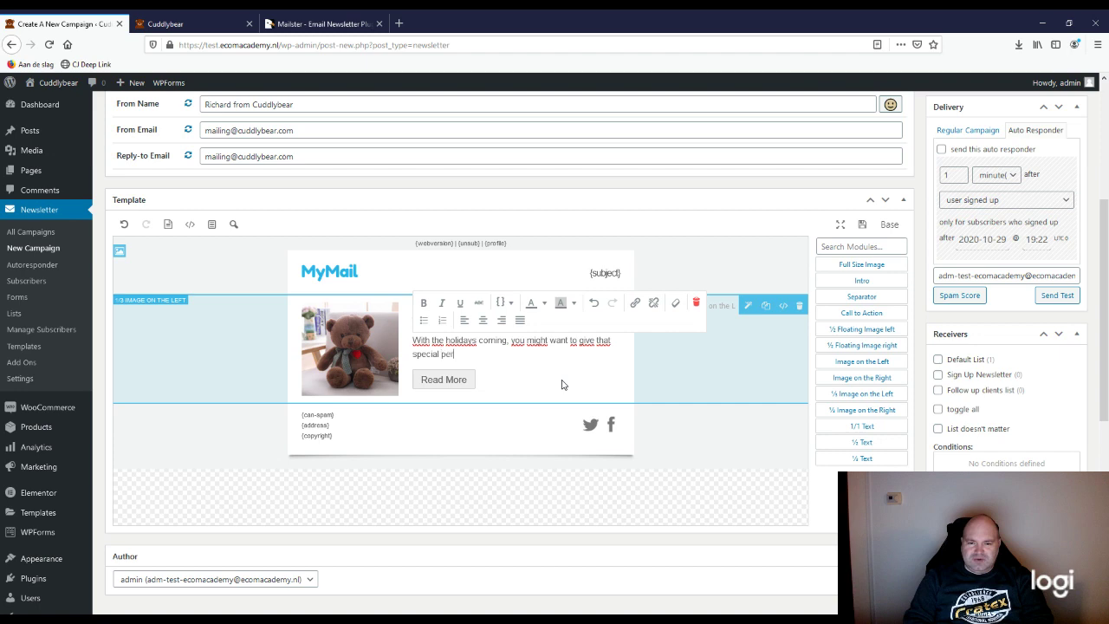
{"action": "type", "text": "son the bes"}
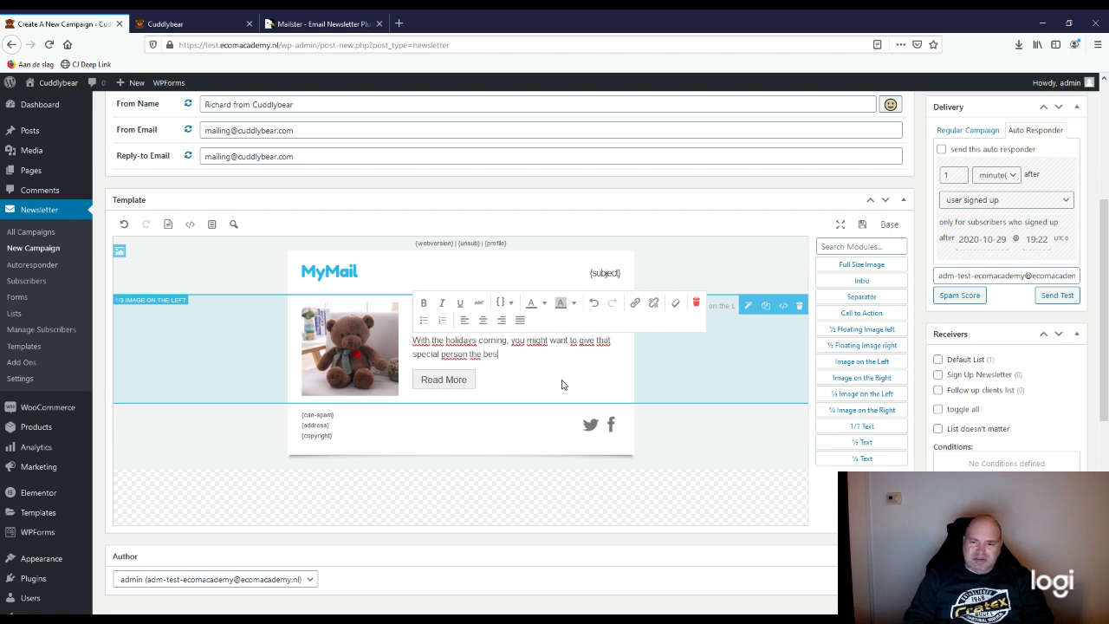
{"action": "type", "text": "t gift in"}
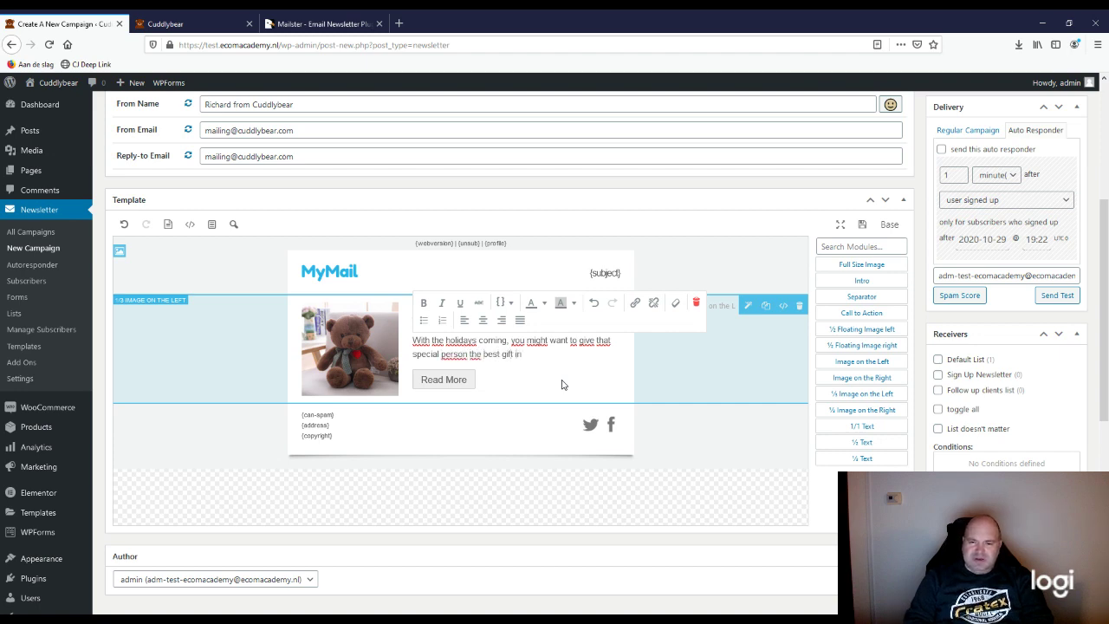
{"action": "type", "text": " the world."}
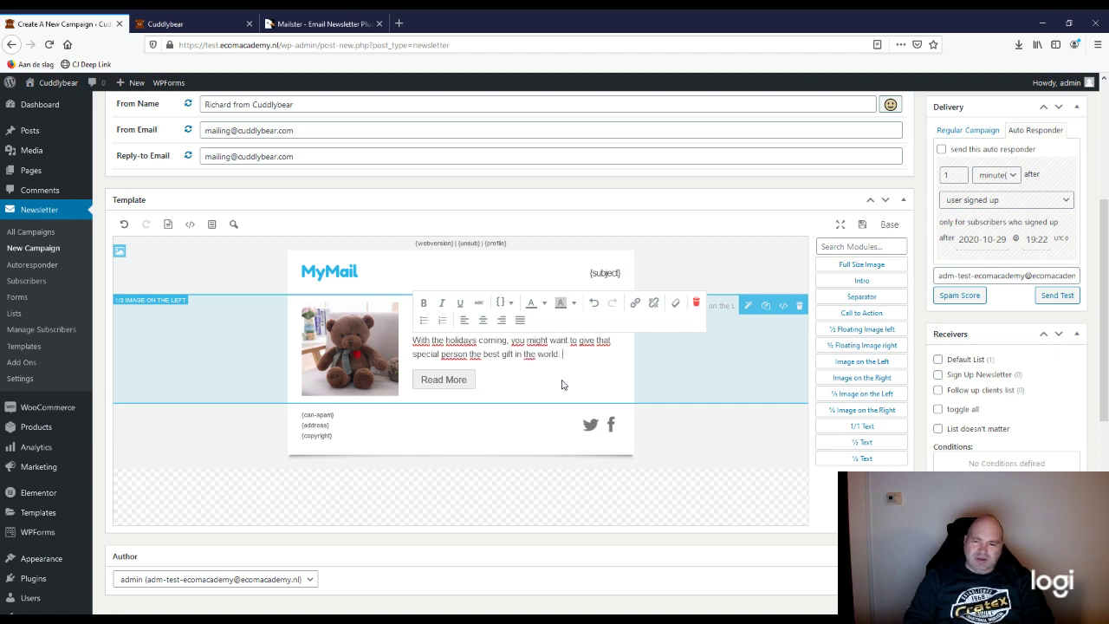
{"action": "type", "text": " At "}
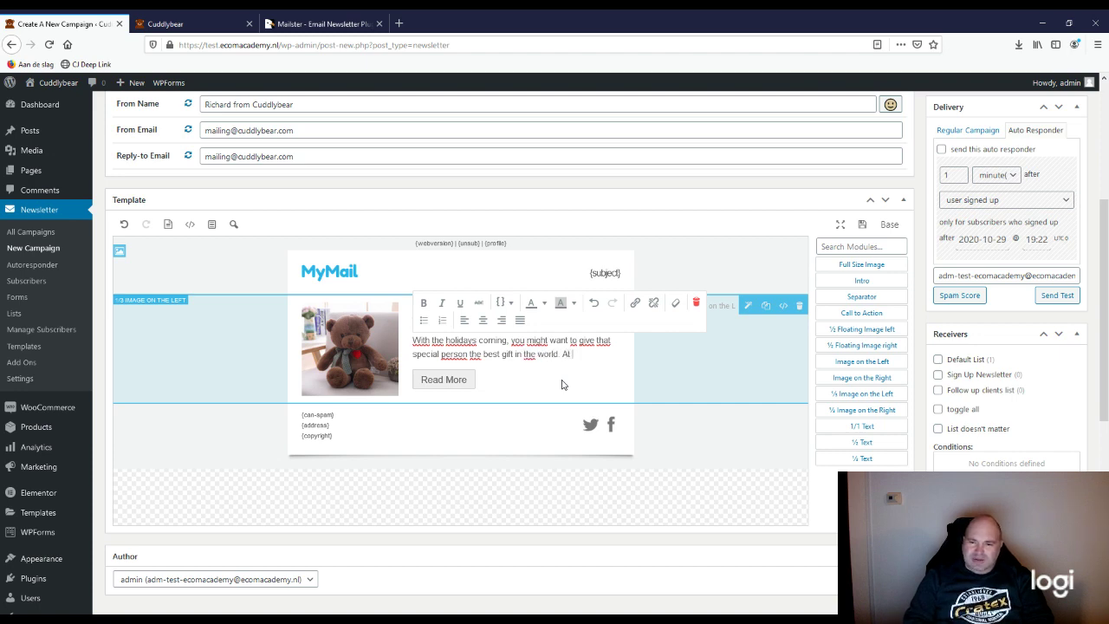
{"action": "type", "text": "Cuddlybear we have a"}
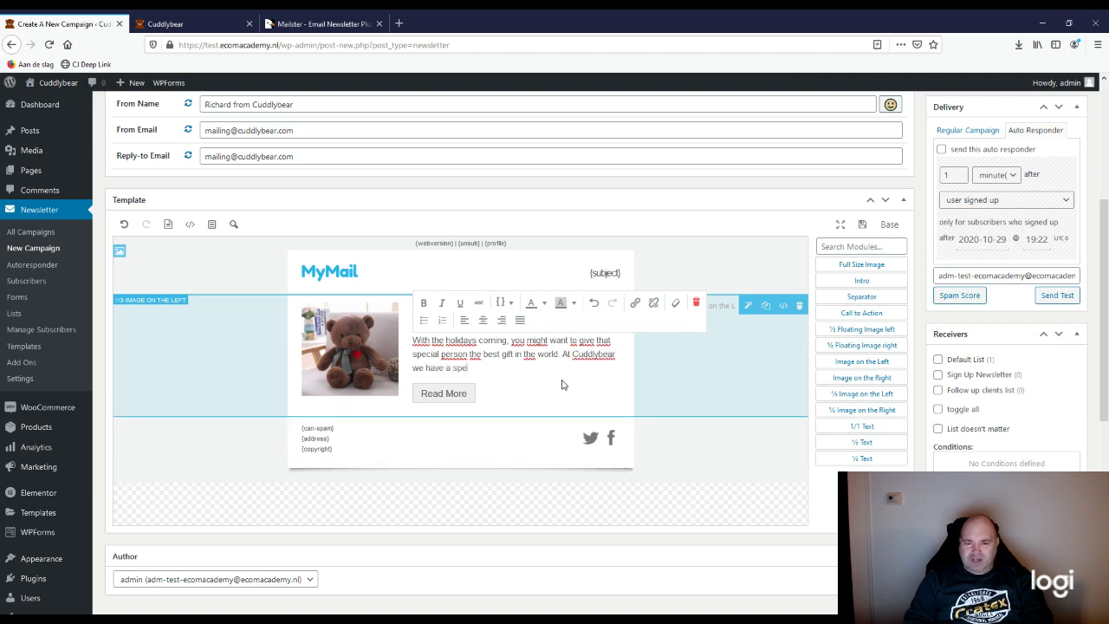
{"action": "type", "text": " special collection"}
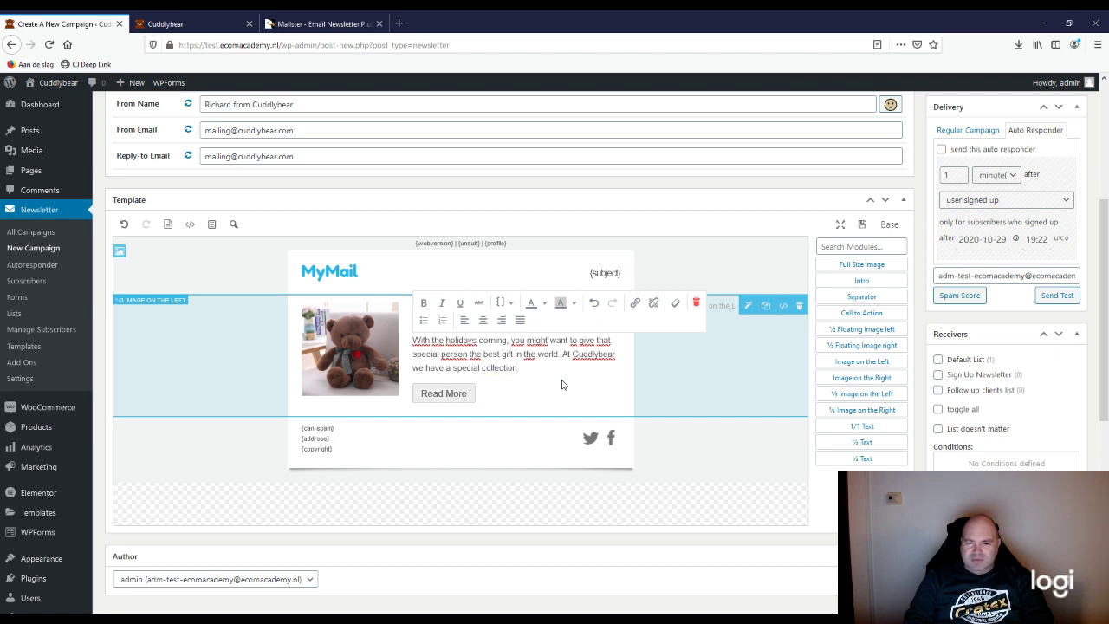
{"action": "type", "text": "s for the holid"}
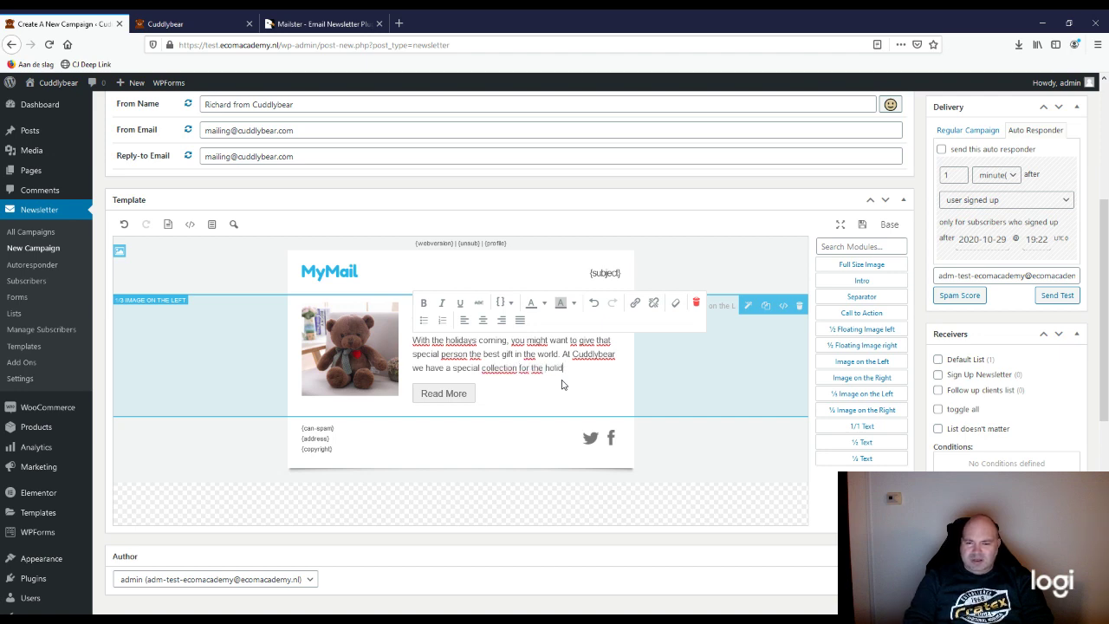
{"action": "type", "text": "ays."}
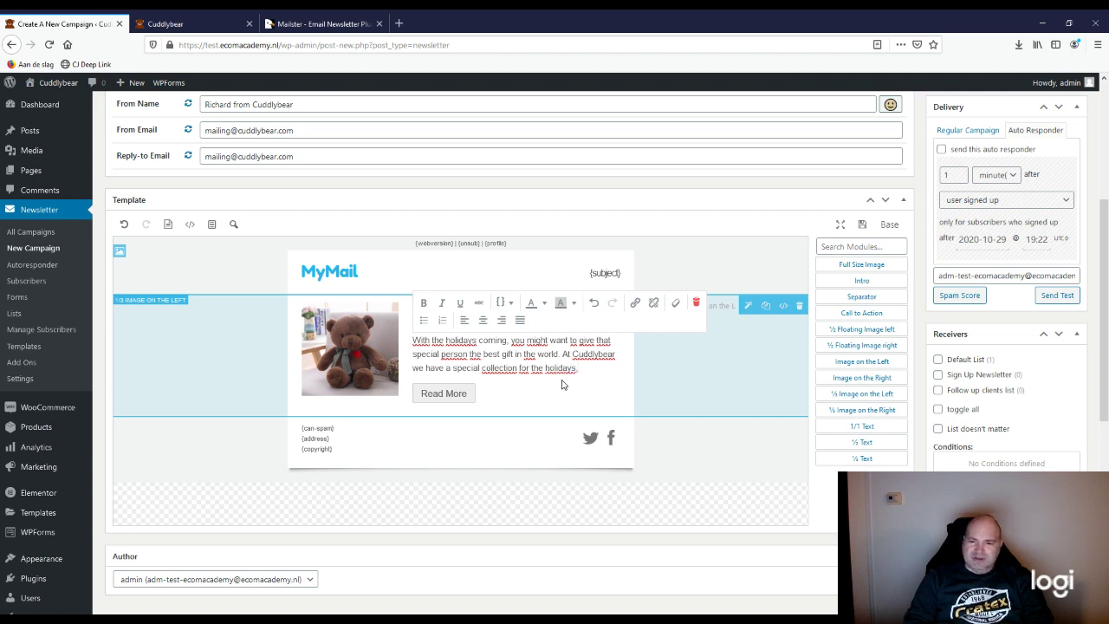
{"action": "key", "text": "BackSpace"}
{"action": "type", "text": "wh"}
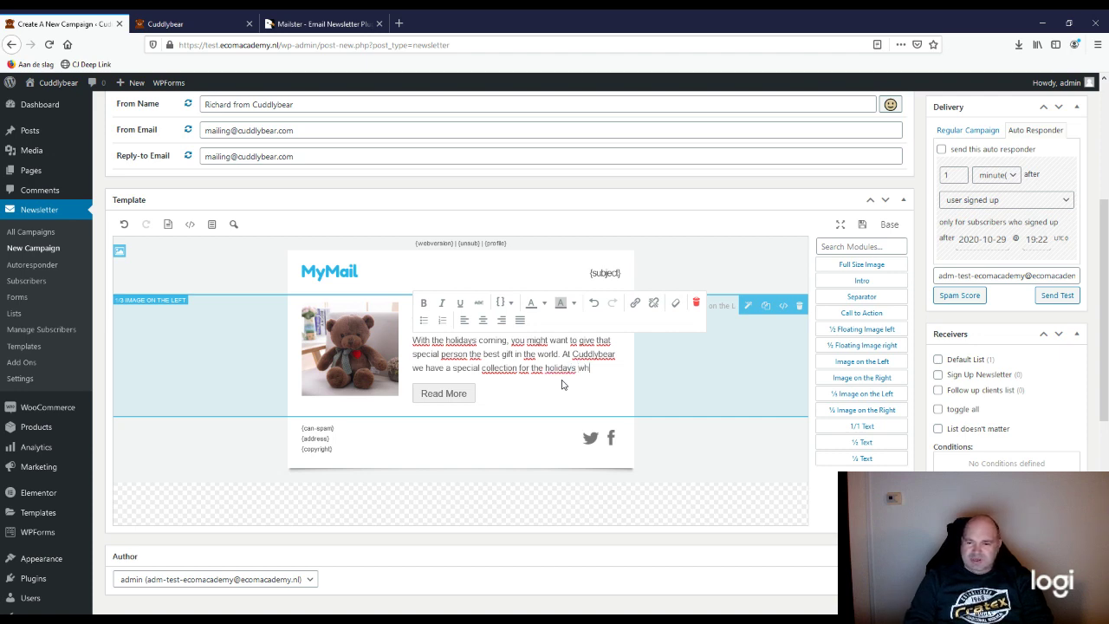
{"action": "type", "text": "ich will"}
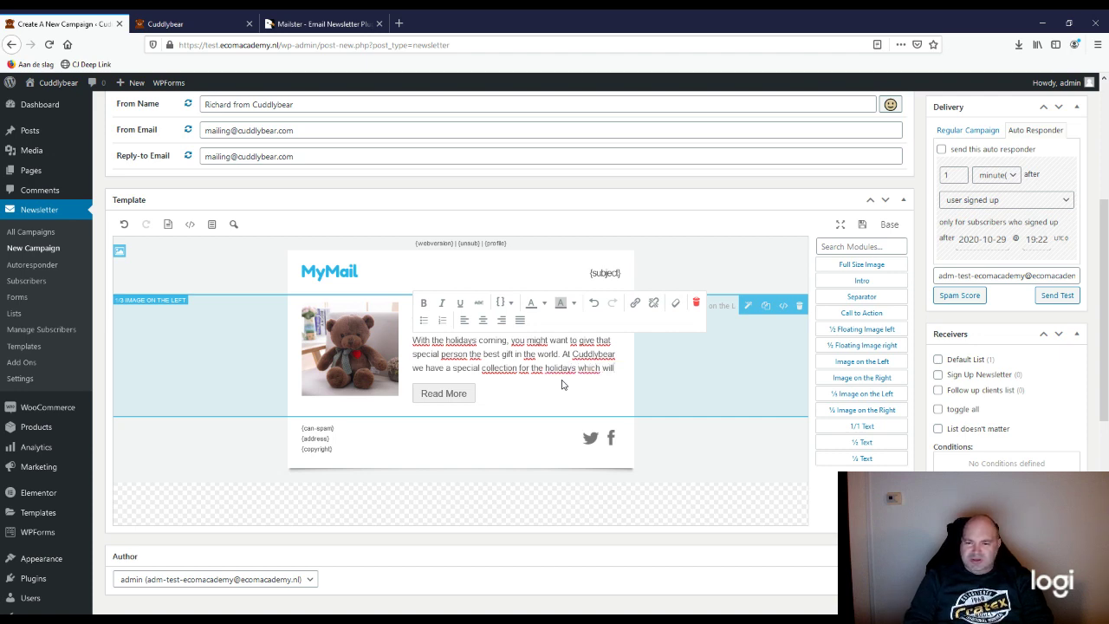
{"action": "type", "text": " ensure"}
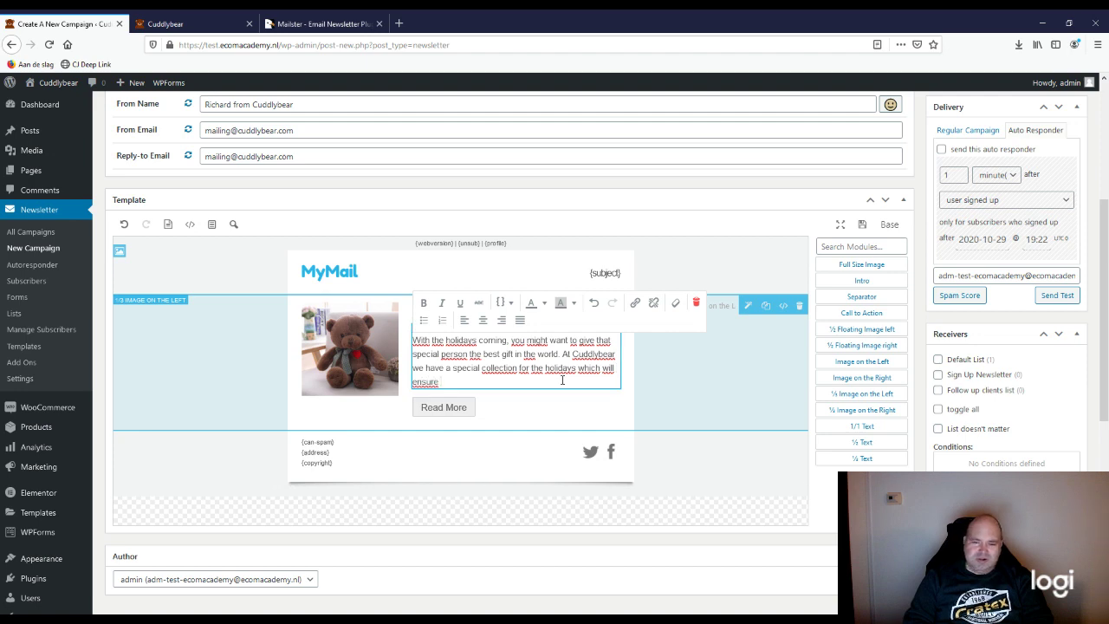
{"action": "type", "text": " a perfic"}
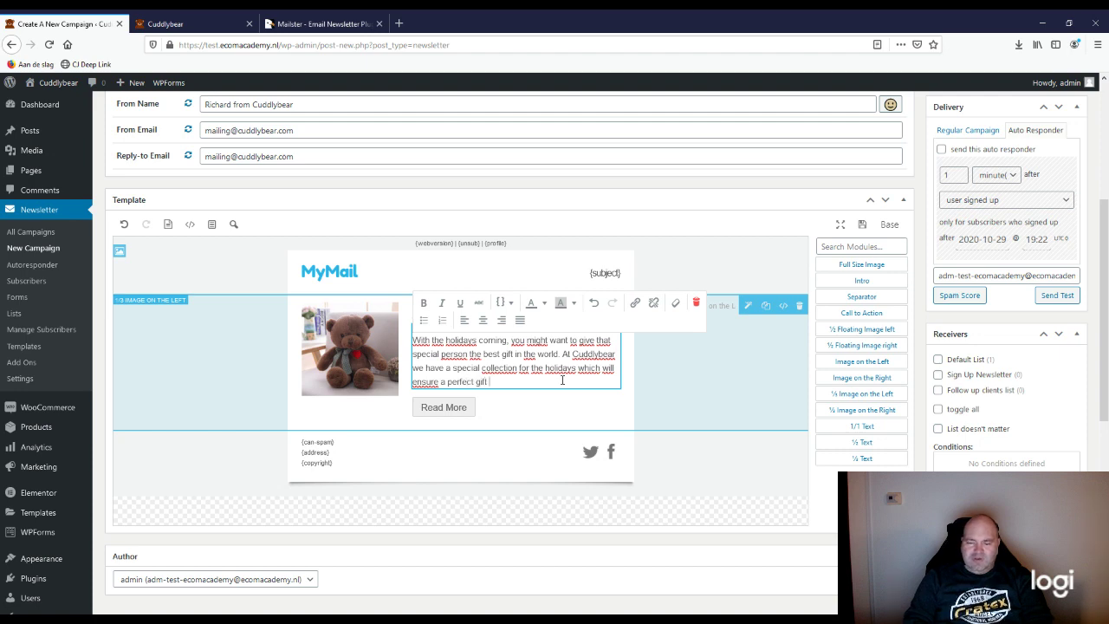
{"action": "type", "text": " for your l"}
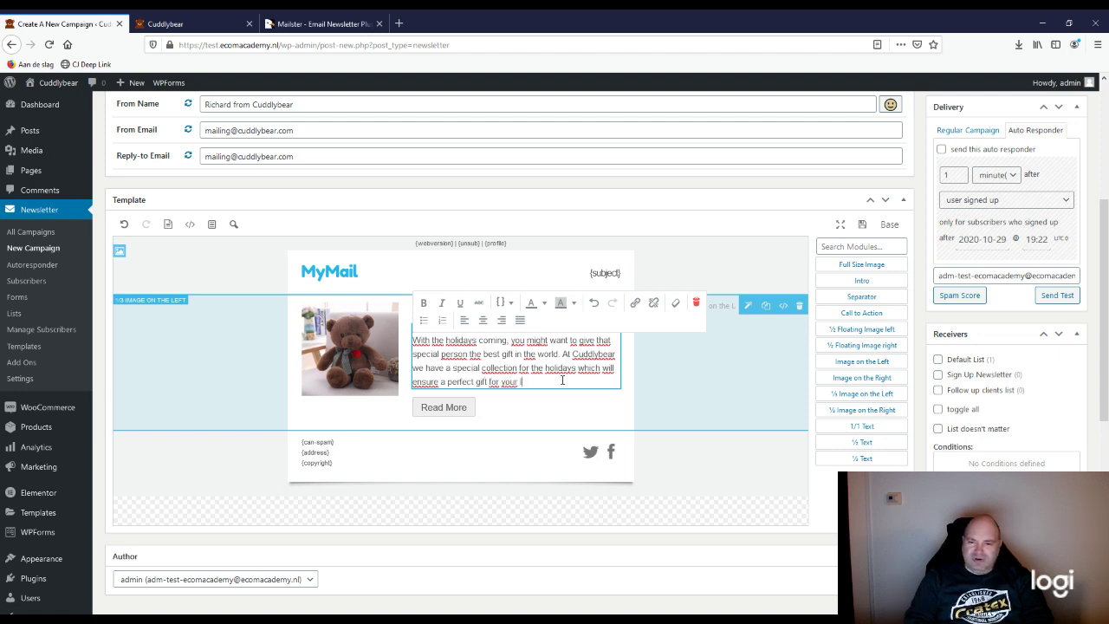
{"action": "type", "text": "oved one."}
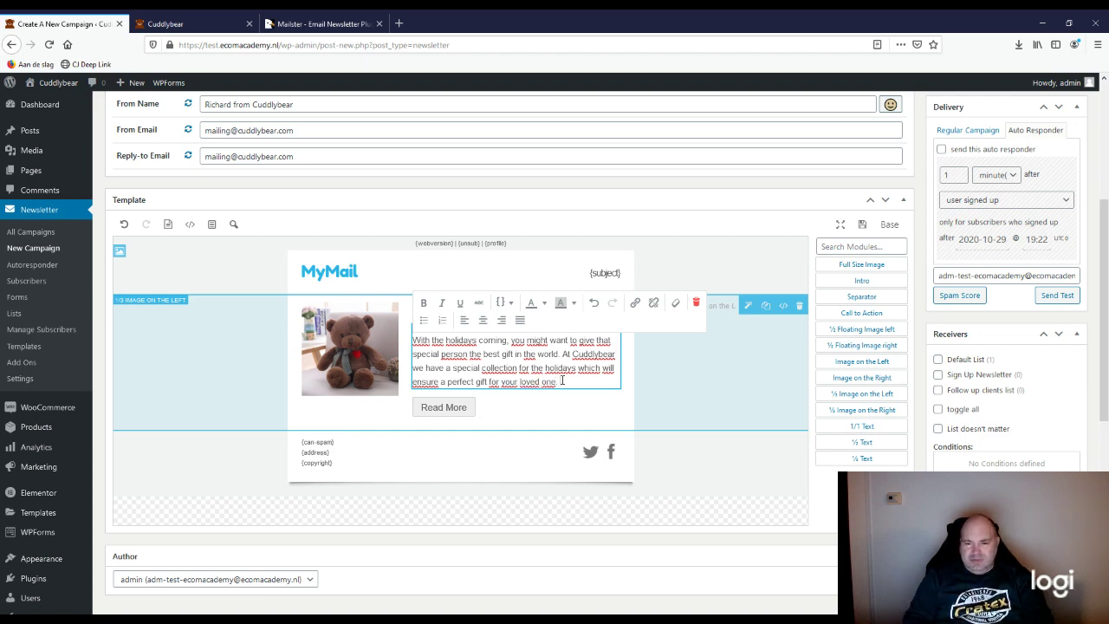
{"action": "type", "text": "Are you ne"}
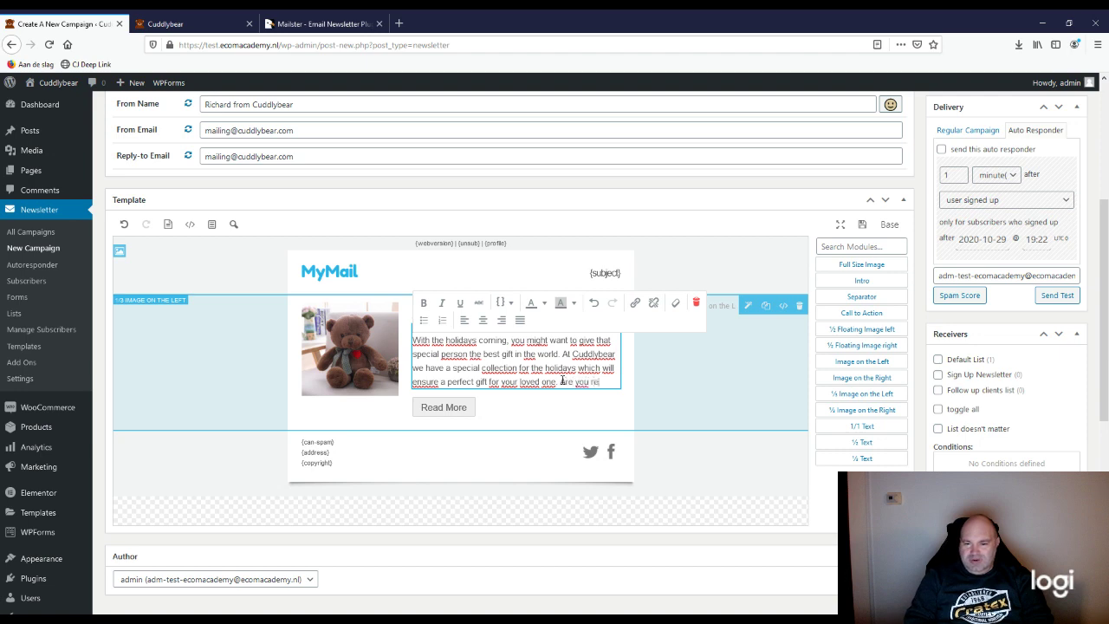
{"action": "key", "text": "BackSpace"}
{"action": "key", "text": "BackSpace"}
{"action": "type", "text": "ready to shop"}
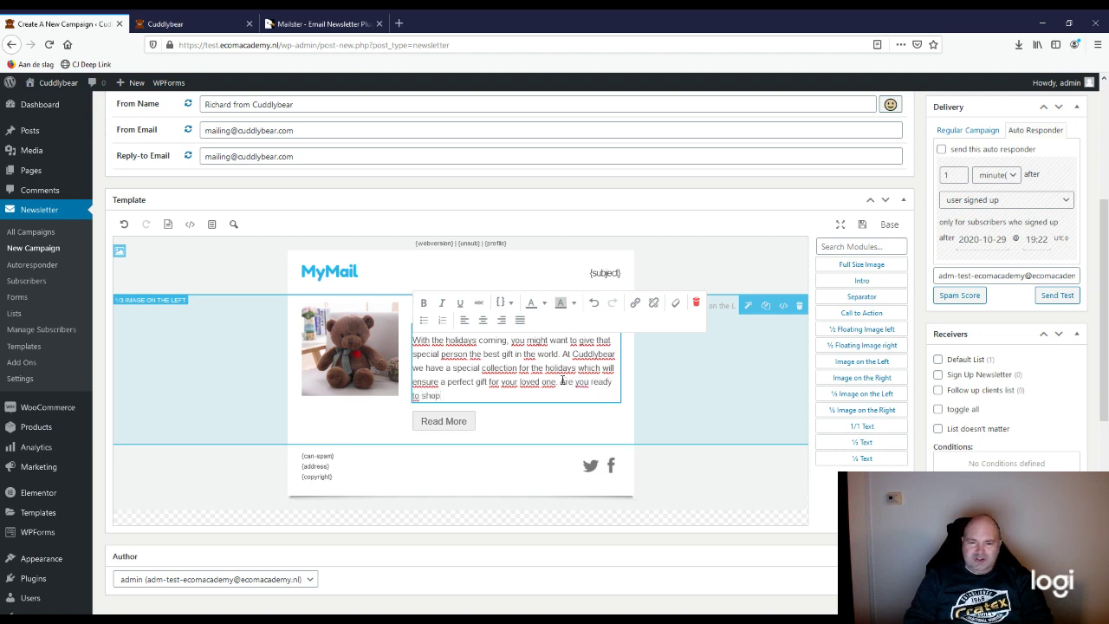
{"action": "type", "text": " for the "}
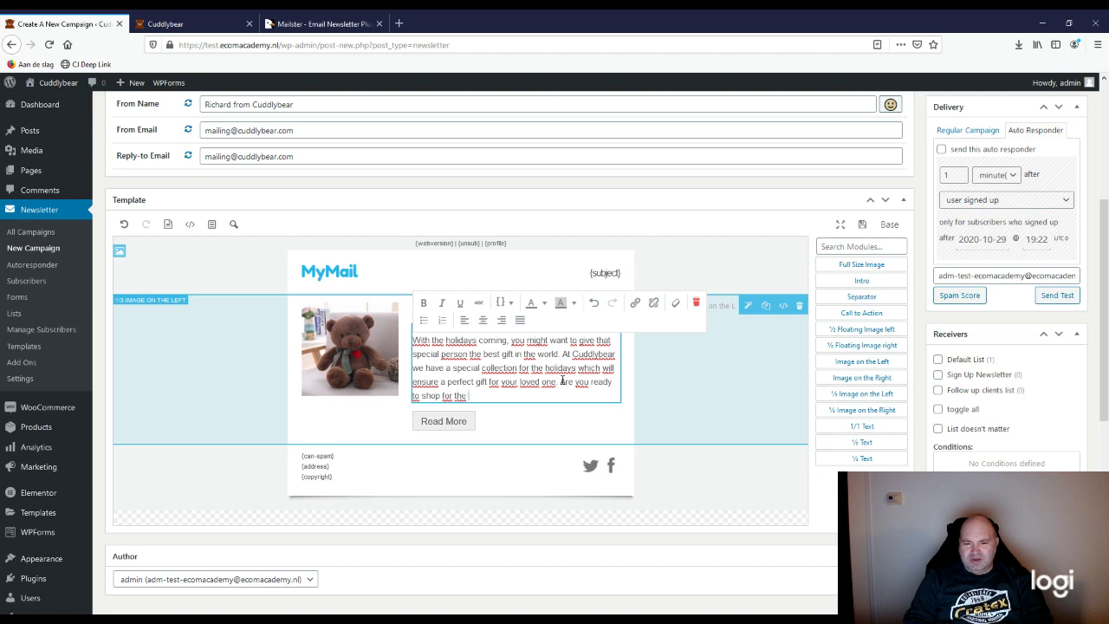
{"action": "type", "text": "perfect ted"}
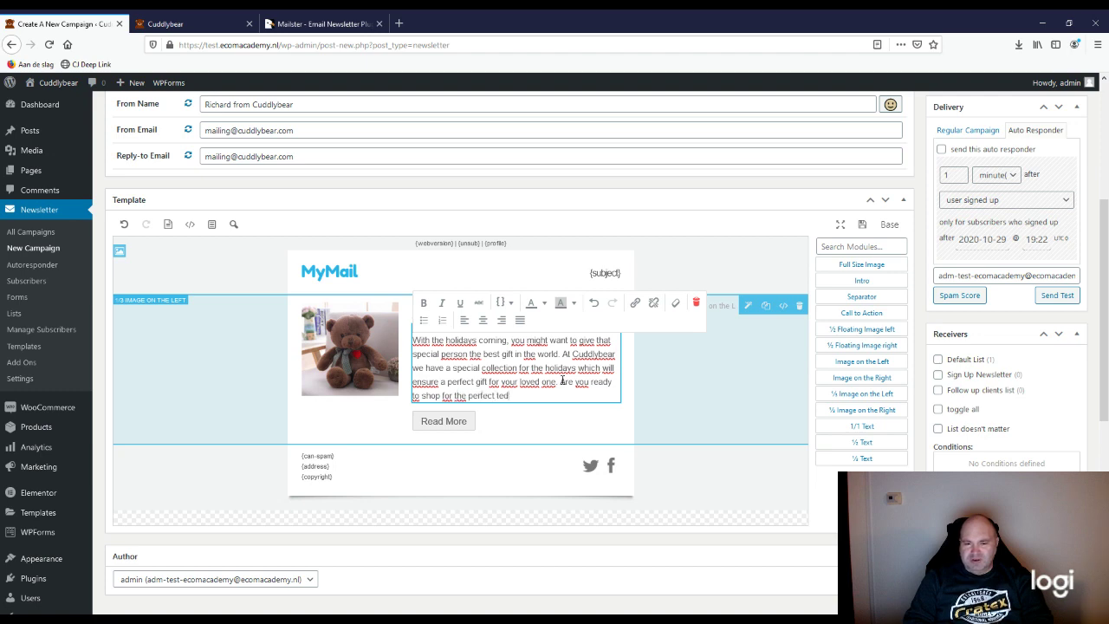
{"action": "type", "text": "dy bear?"}
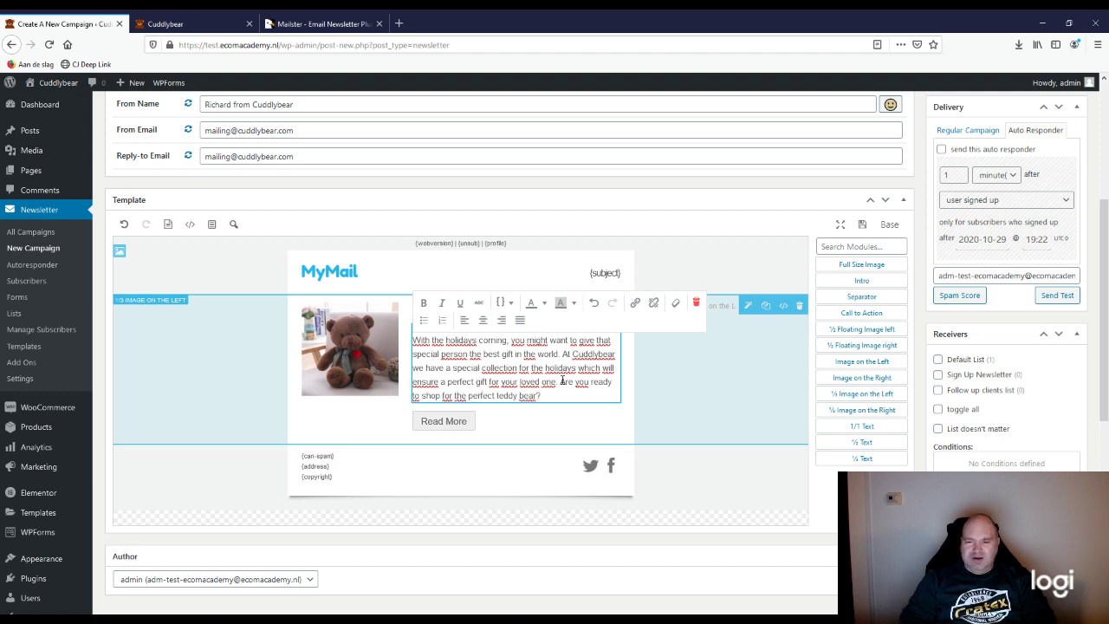
{"action": "left_click", "coordinate": [439, 421]}
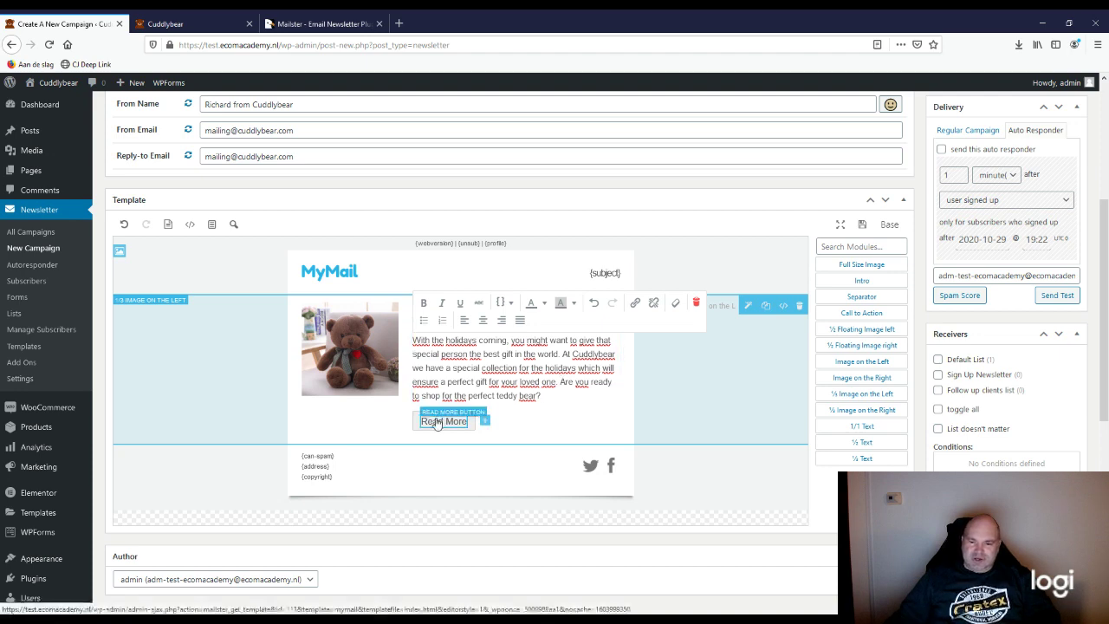
Step: Relabel the Read More button 'Shop For Teddy Bears Now!'
{"action": "left_click", "coordinate": [439, 421]}
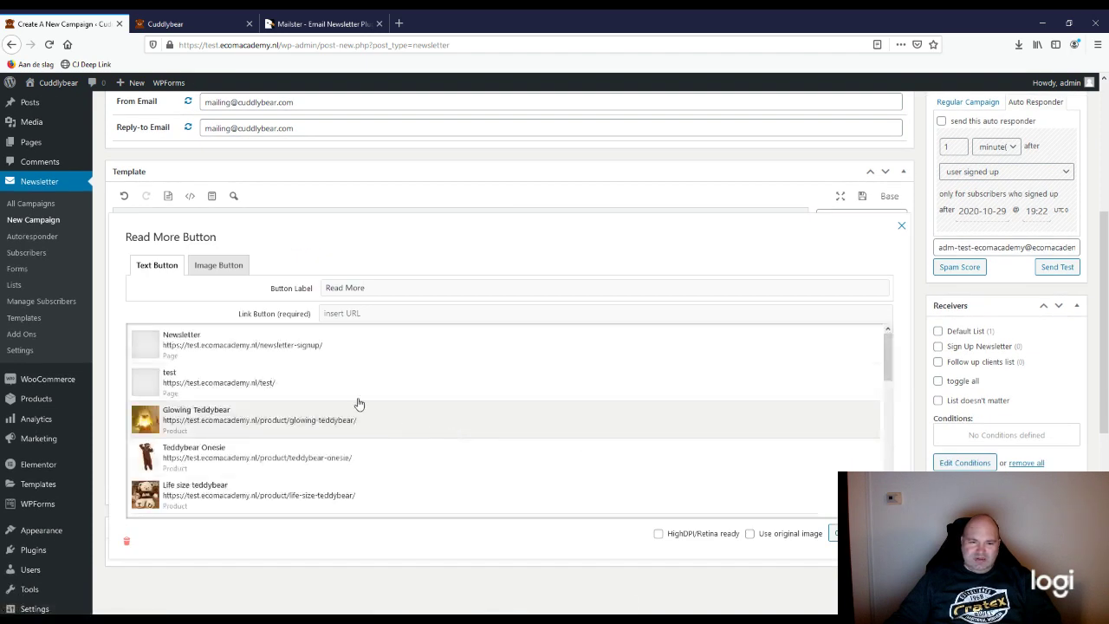
{"action": "left_click_drag", "start_coordinate": [375, 295], "coordinate": [308, 290]}
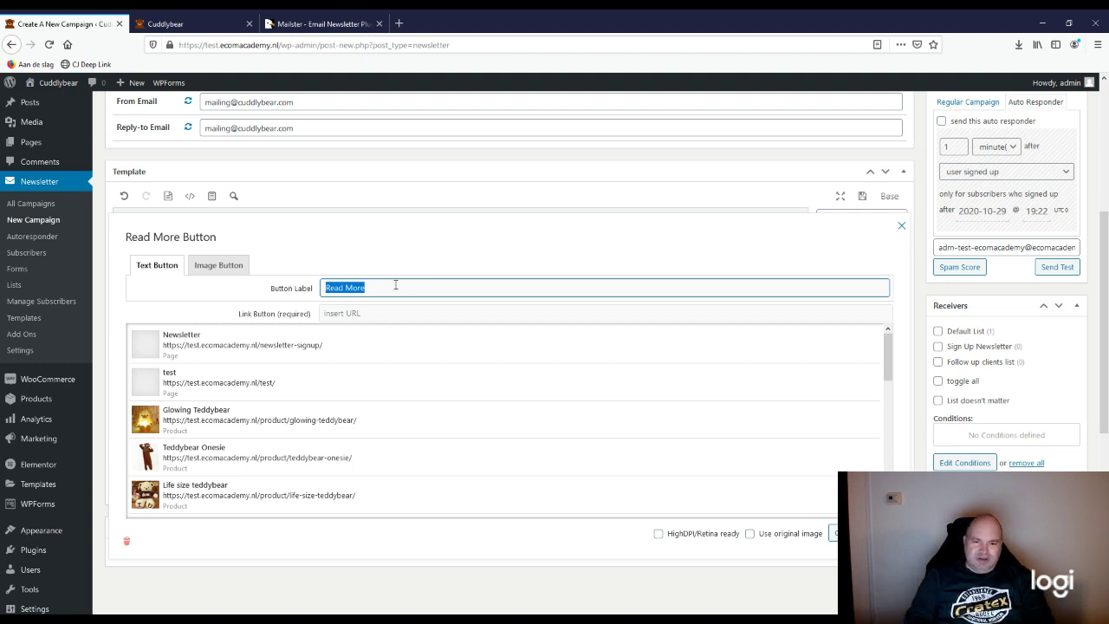
{"action": "type", "text": "Shop For"}
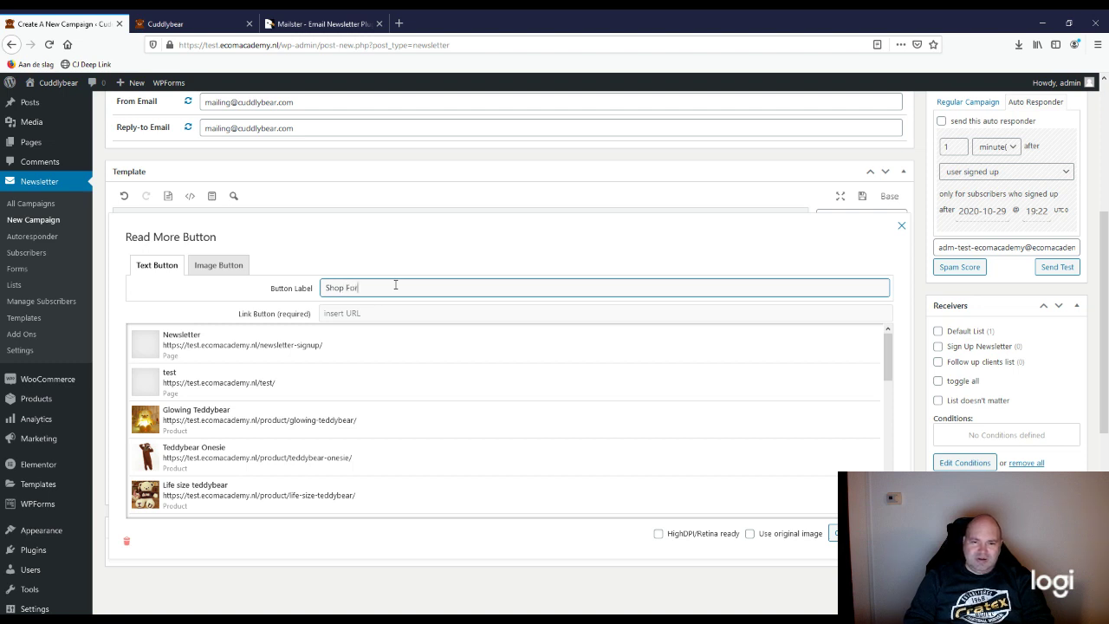
{"action": "type", "text": " Teddy"}
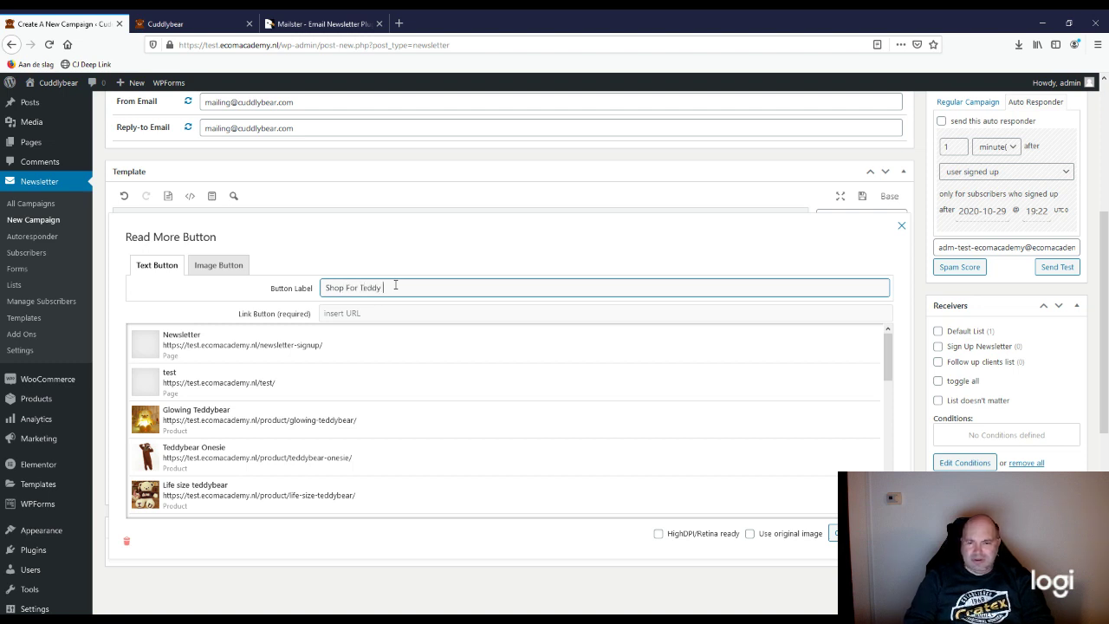
{"action": "type", "text": " Bears"}
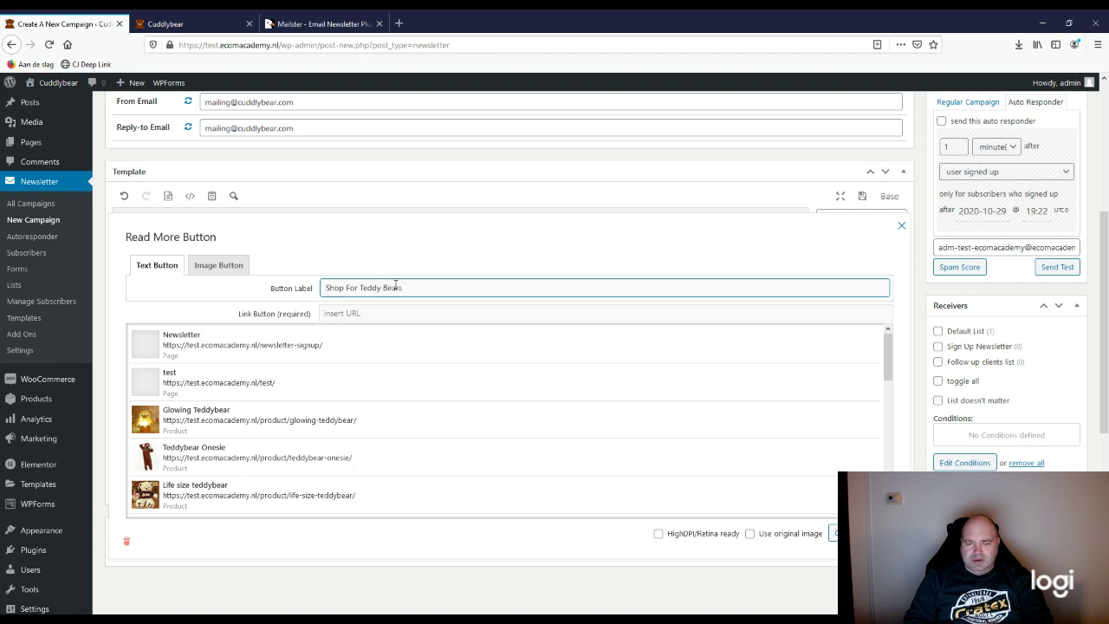
{"action": "type", "text": " Now!"}
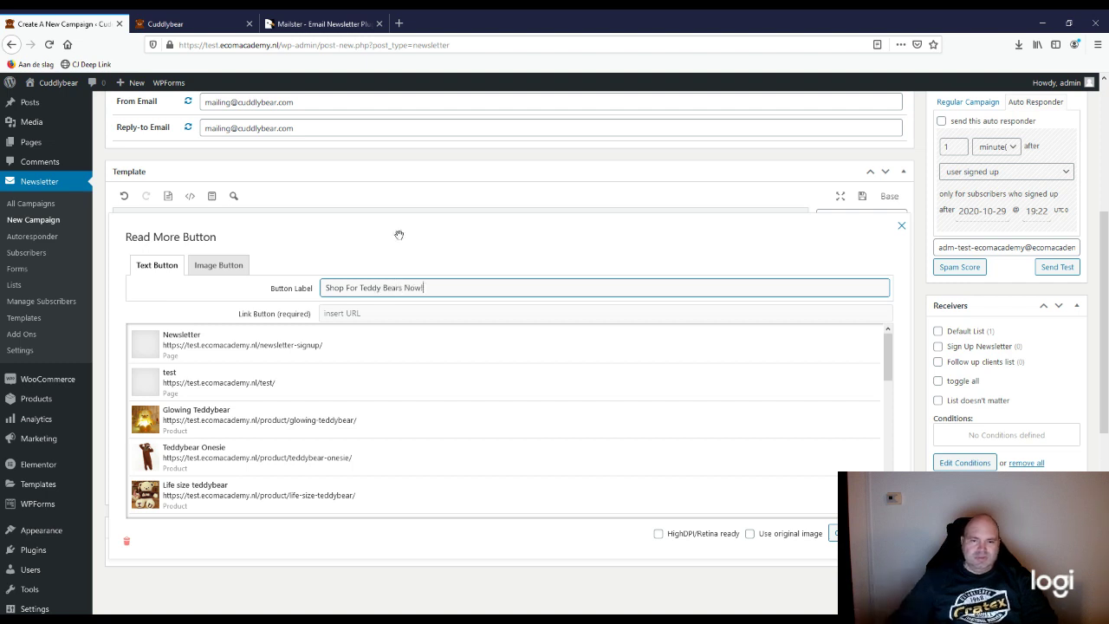
Step: Link the button to the store's Shop page and apply the changes
{"action": "left_click", "coordinate": [374, 314]}
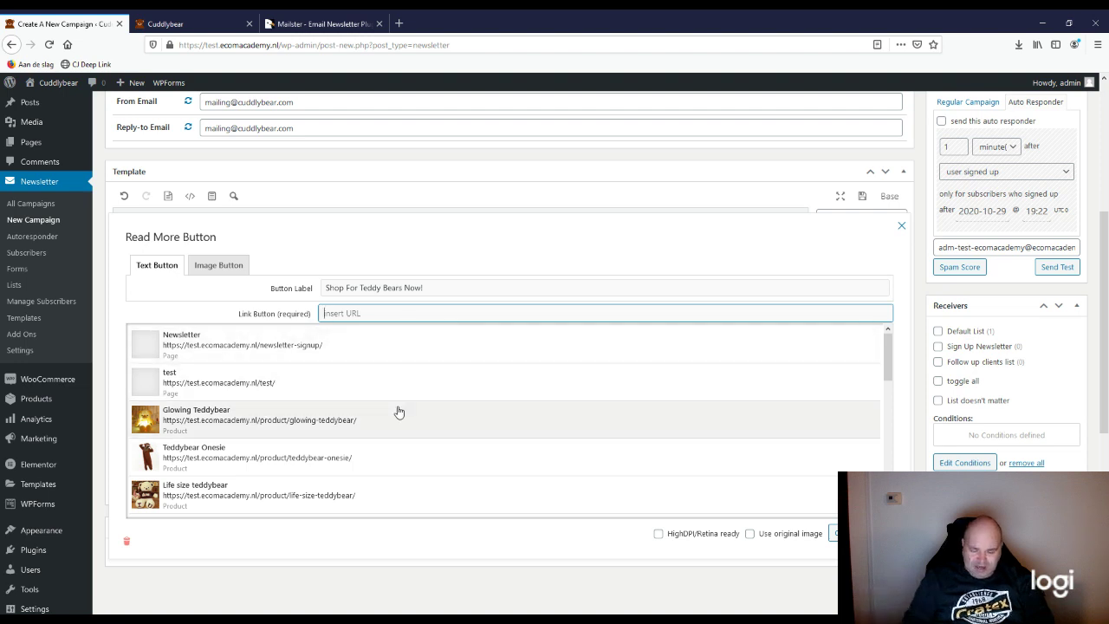
{"action": "type", "text": "shop"}
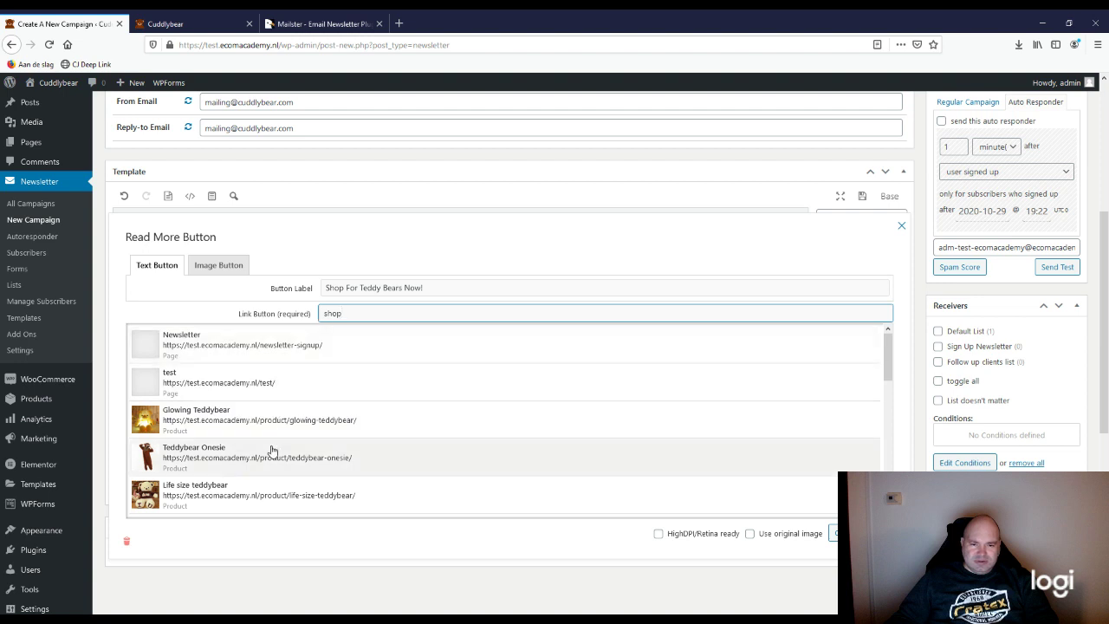
{"action": "scroll", "coordinate": [271, 449], "scroll_direction": "down", "scroll_amount": 1}
{"action": "scroll", "coordinate": [271, 449], "scroll_direction": "up", "scroll_amount": 1}
{"action": "scroll", "coordinate": [271, 449], "scroll_direction": "down", "scroll_amount": 3}
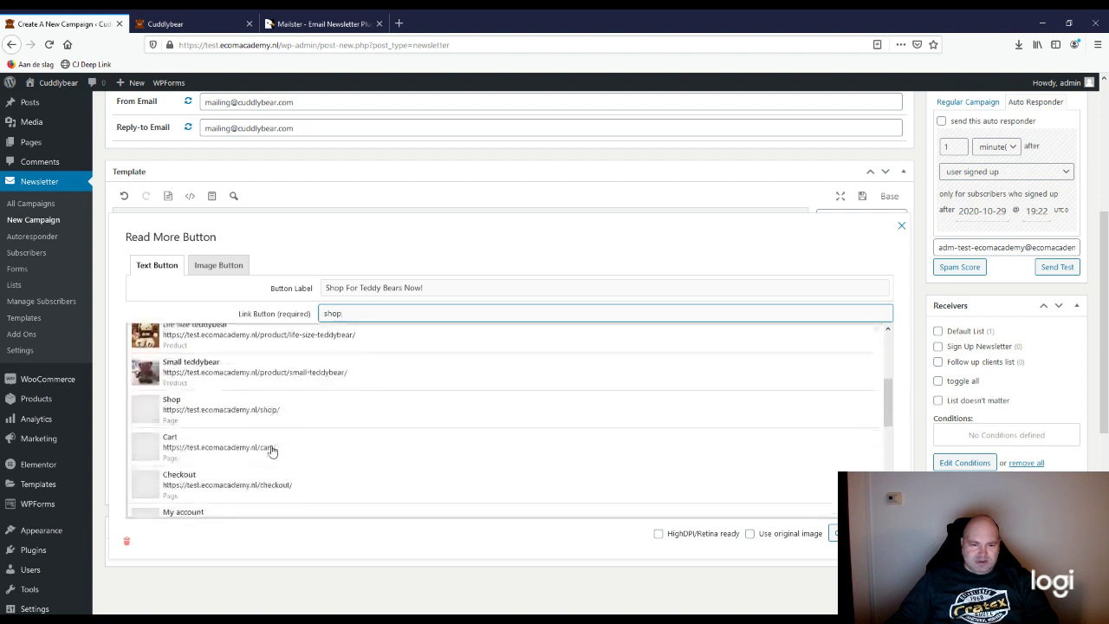
{"action": "scroll", "coordinate": [272, 449], "scroll_direction": "down", "scroll_amount": 1}
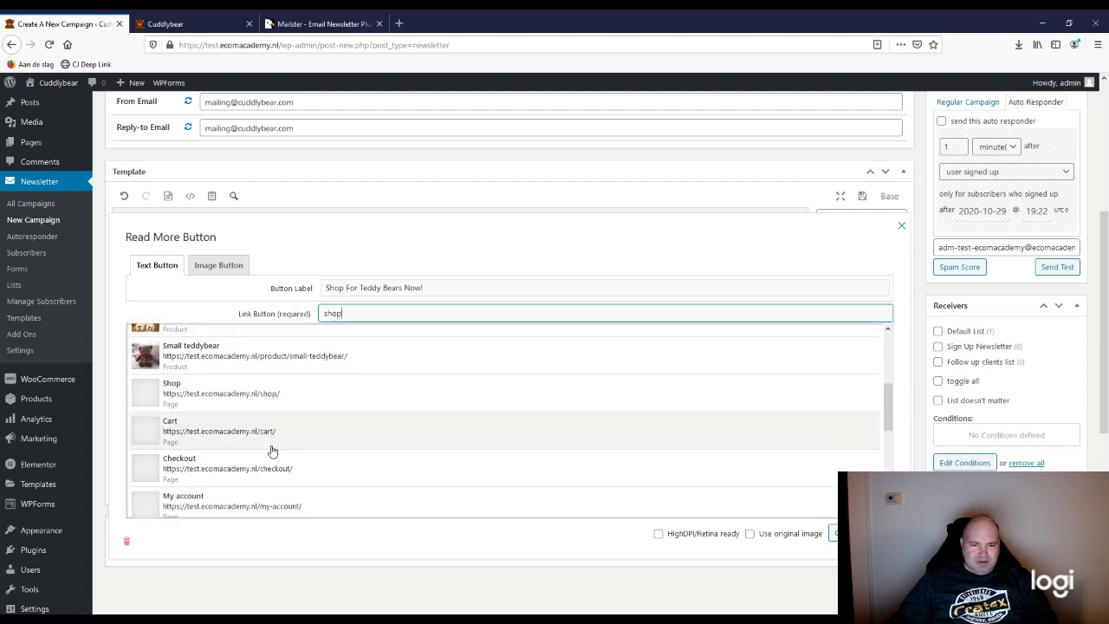
{"action": "left_click", "coordinate": [223, 397]}
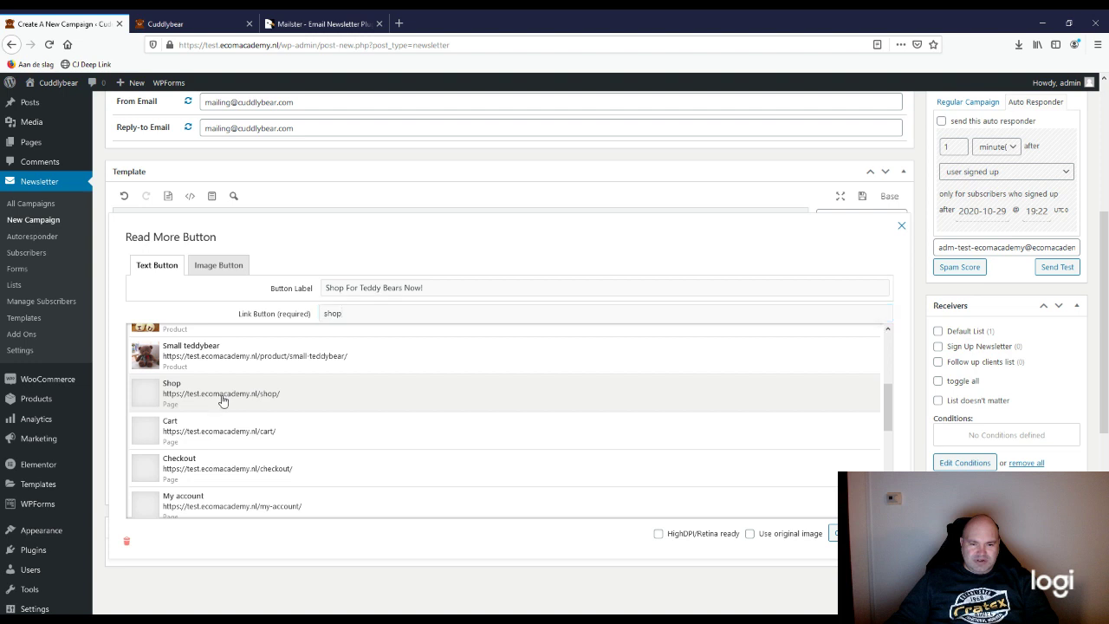
{"action": "left_click", "coordinate": [515, 289]}
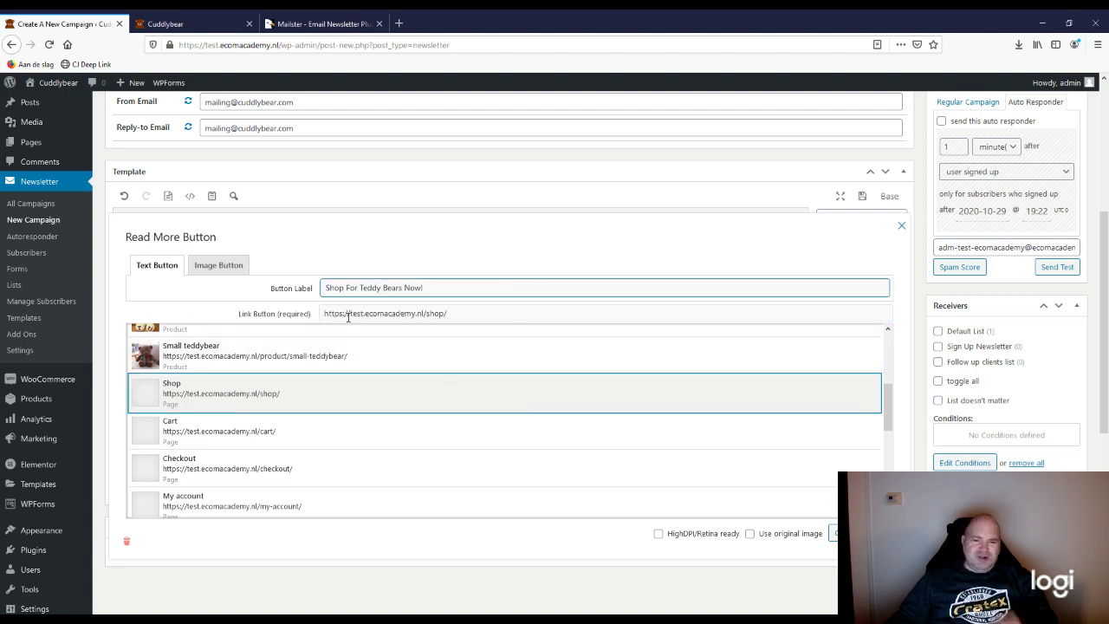
{"action": "scroll", "coordinate": [332, 404], "scroll_direction": "up", "scroll_amount": 3}
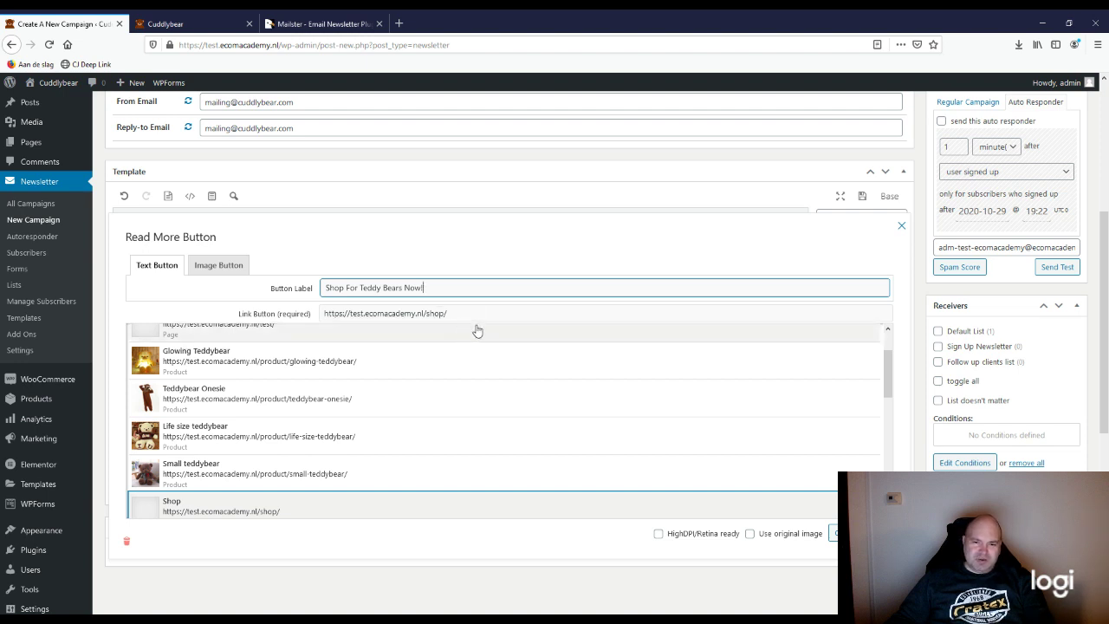
{"action": "left_click", "coordinate": [878, 533]}
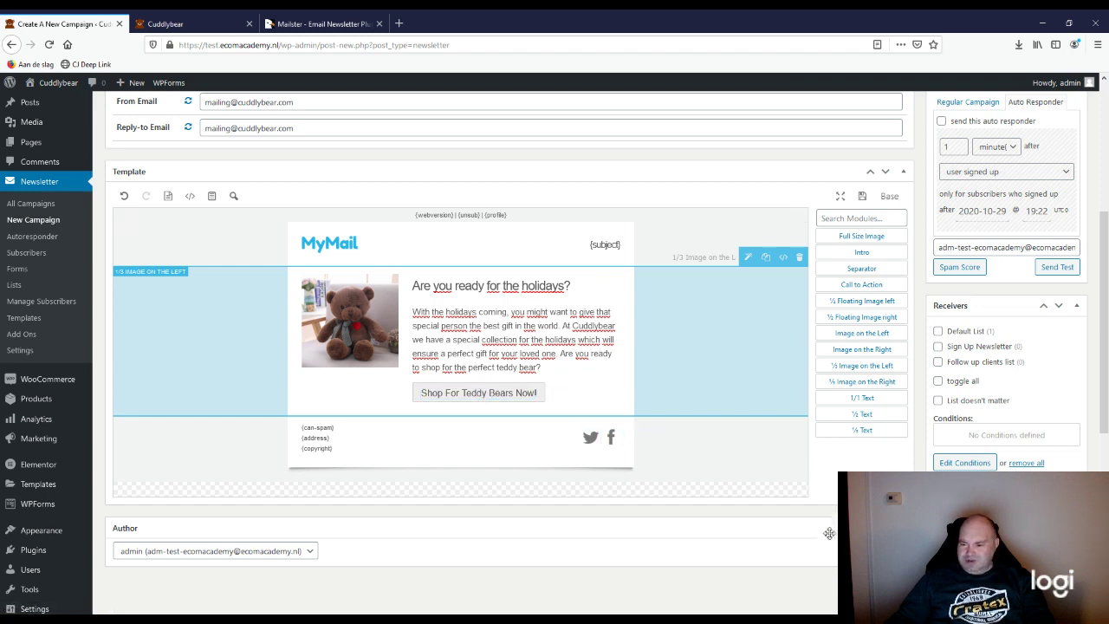
{"action": "scroll", "coordinate": [829, 537], "scroll_direction": "down", "scroll_amount": 5}
{"action": "scroll", "coordinate": [830, 538], "scroll_direction": "down", "scroll_amount": 3}
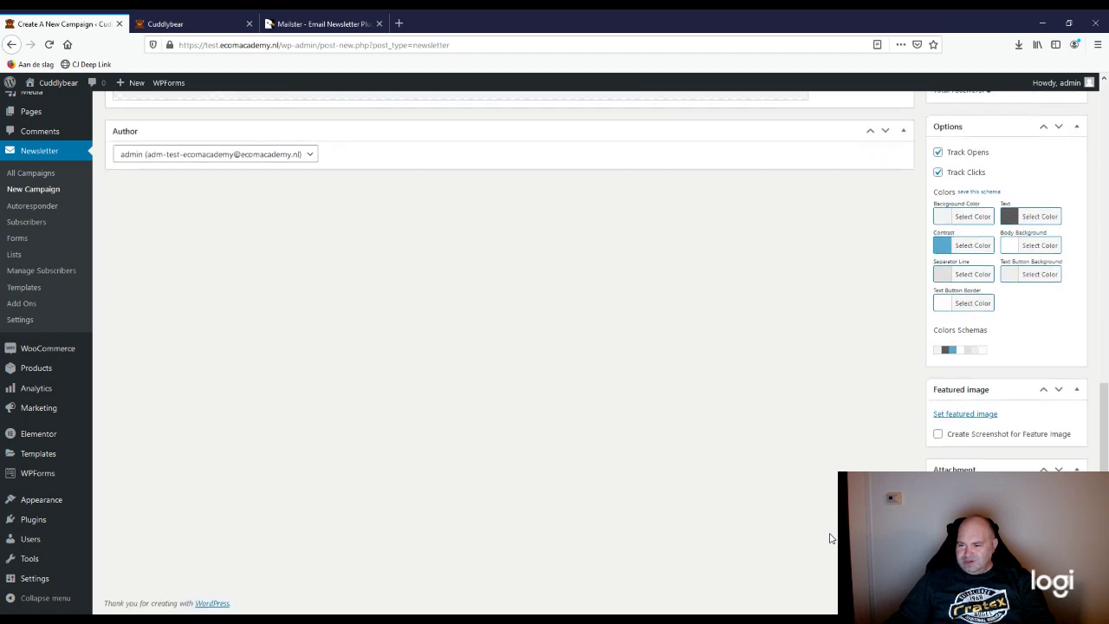
{"action": "scroll", "coordinate": [829, 537], "scroll_direction": "up", "scroll_amount": 8}
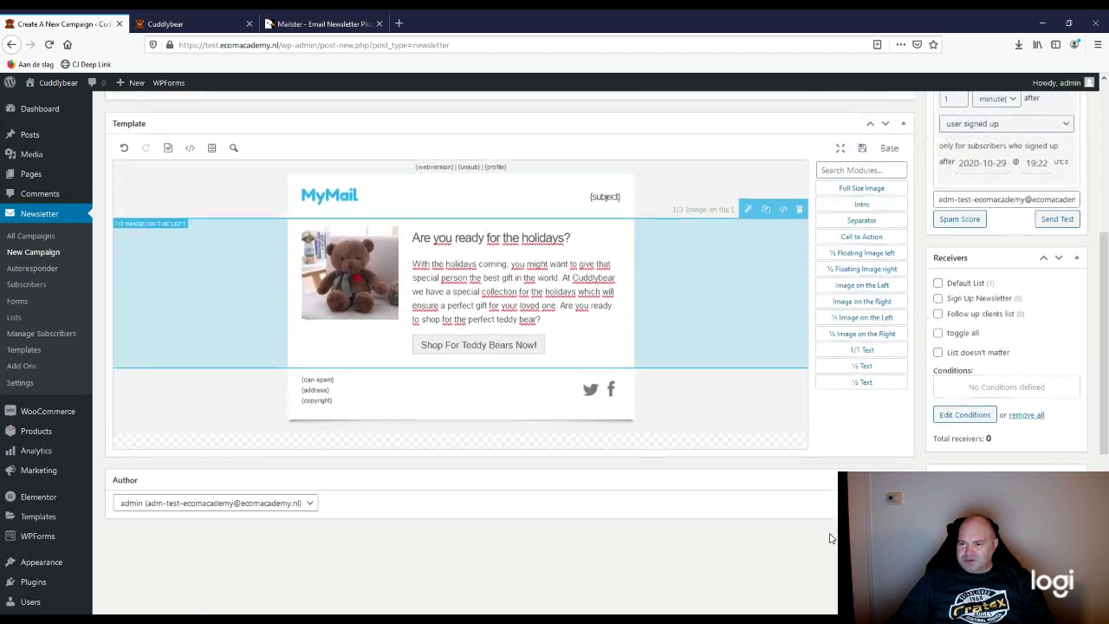
{"action": "scroll", "coordinate": [829, 537], "scroll_direction": "up", "scroll_amount": 3}
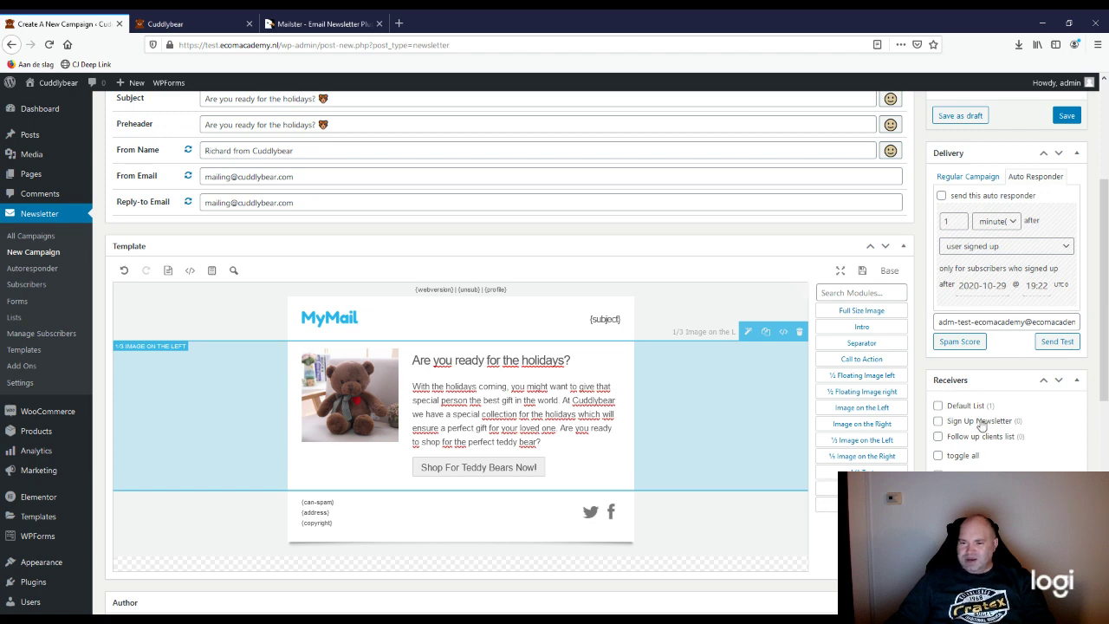
{"action": "scroll", "coordinate": [649, 511], "scroll_direction": "up", "scroll_amount": 3}
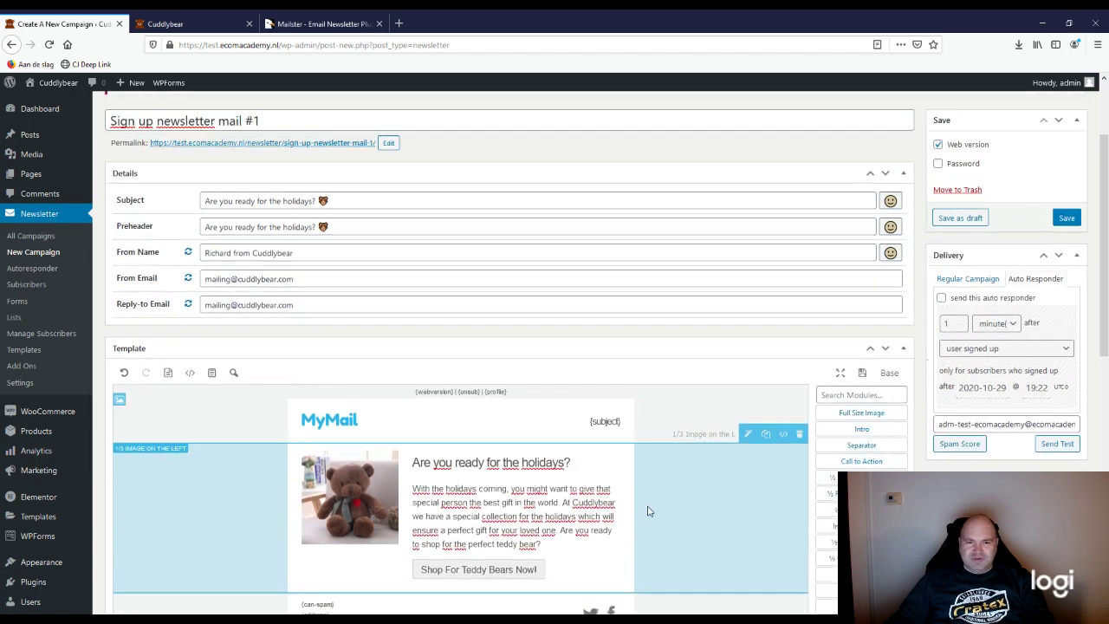
{"action": "scroll", "coordinate": [648, 511], "scroll_direction": "down", "scroll_amount": 6}
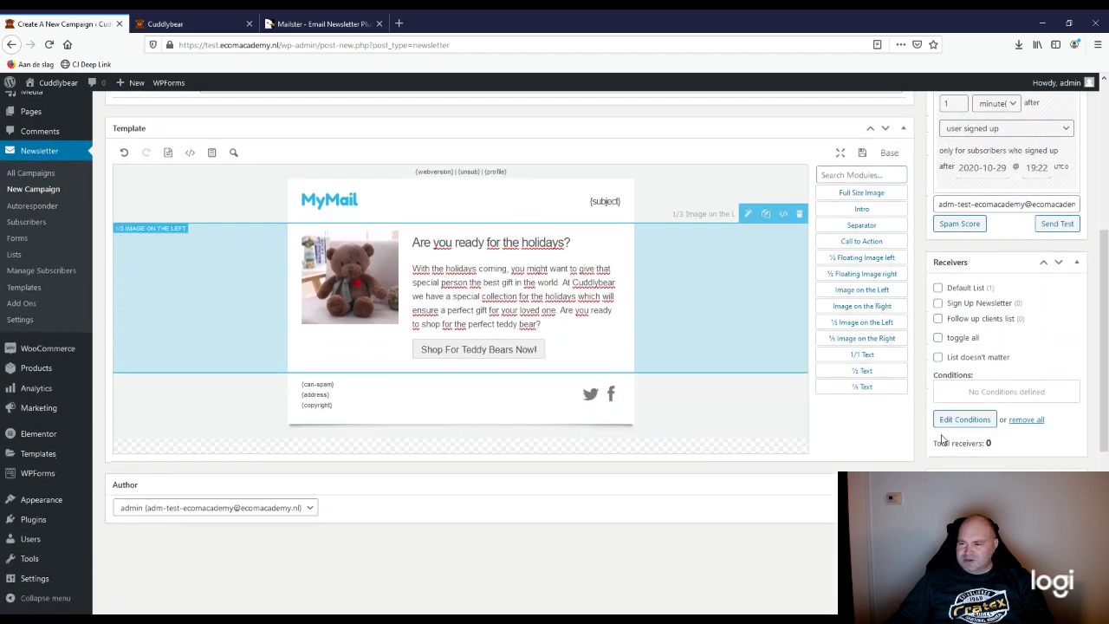
{"action": "scroll", "coordinate": [953, 419], "scroll_direction": "up", "scroll_amount": 1}
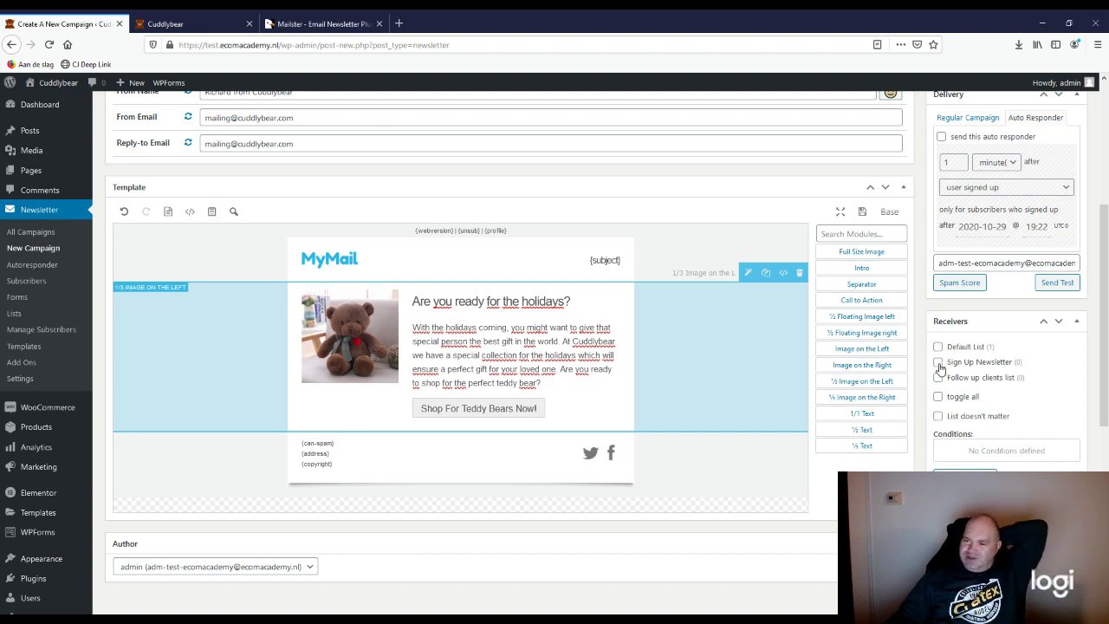
Step: Send the campaign to the Sign Up Newsletter list
{"action": "left_click", "coordinate": [938, 362]}
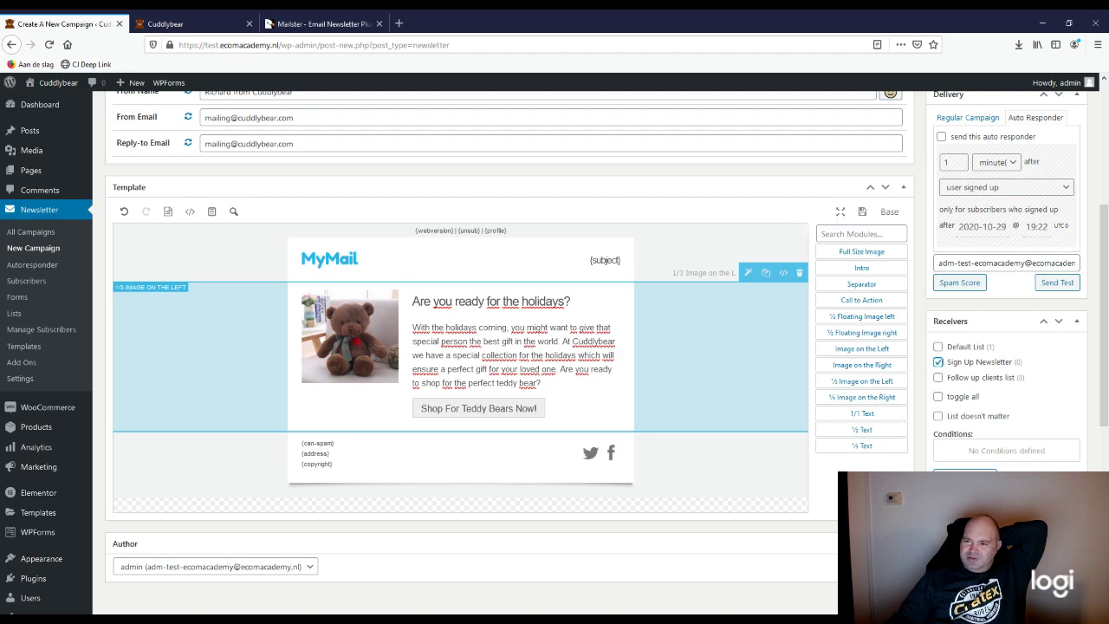
{"action": "scroll", "coordinate": [788, 476], "scroll_direction": "up", "scroll_amount": 3}
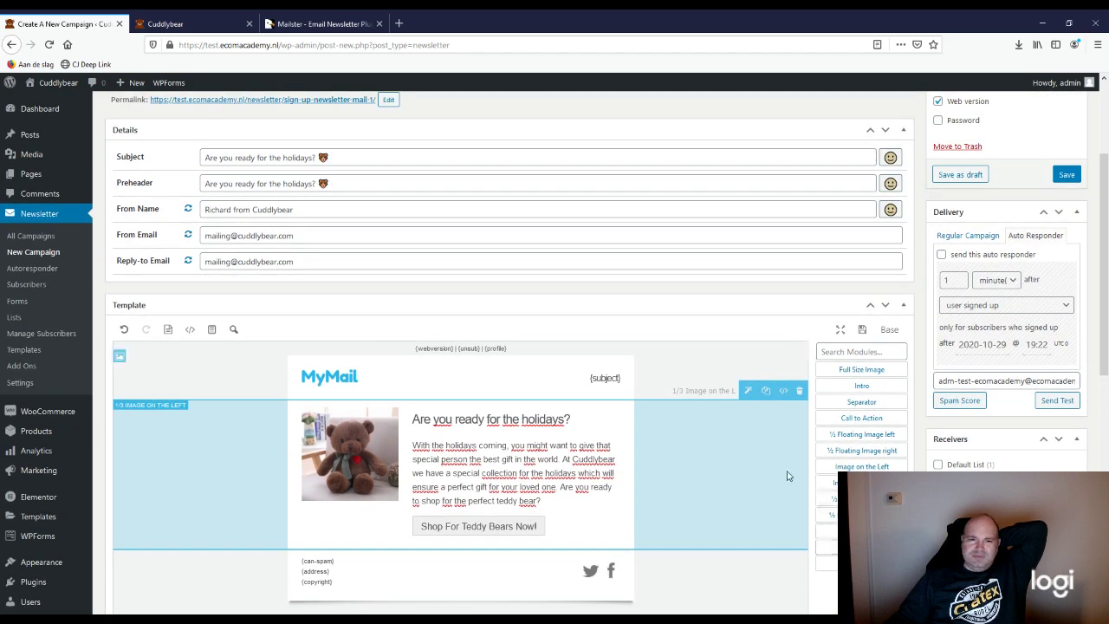
{"action": "scroll", "coordinate": [788, 476], "scroll_direction": "up", "scroll_amount": 4}
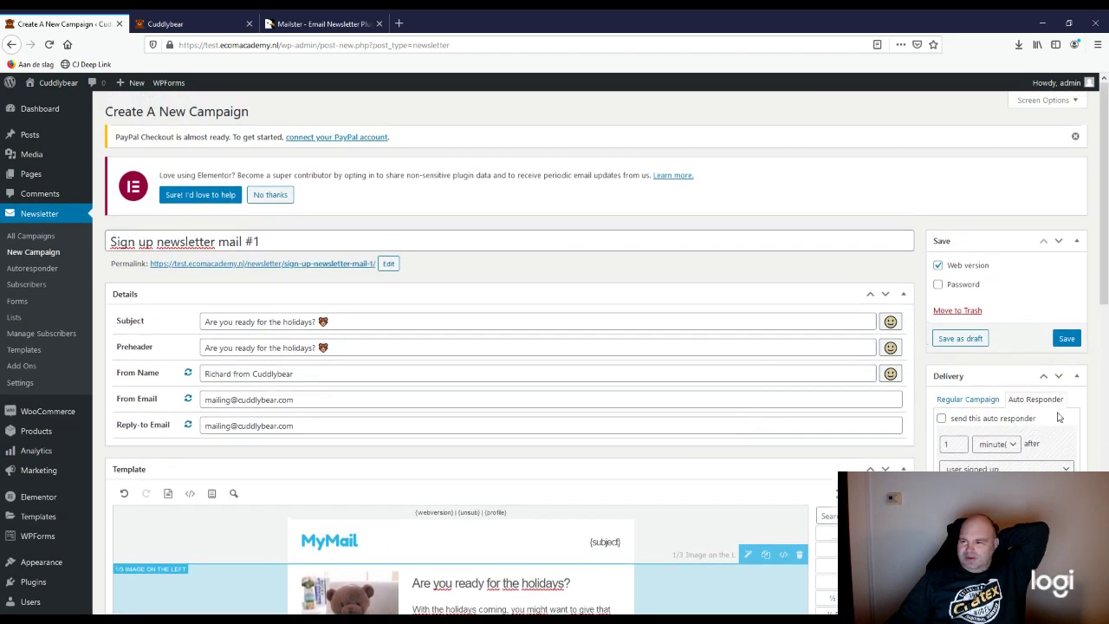
{"action": "scroll", "coordinate": [589, 347], "scroll_direction": "down", "scroll_amount": 3}
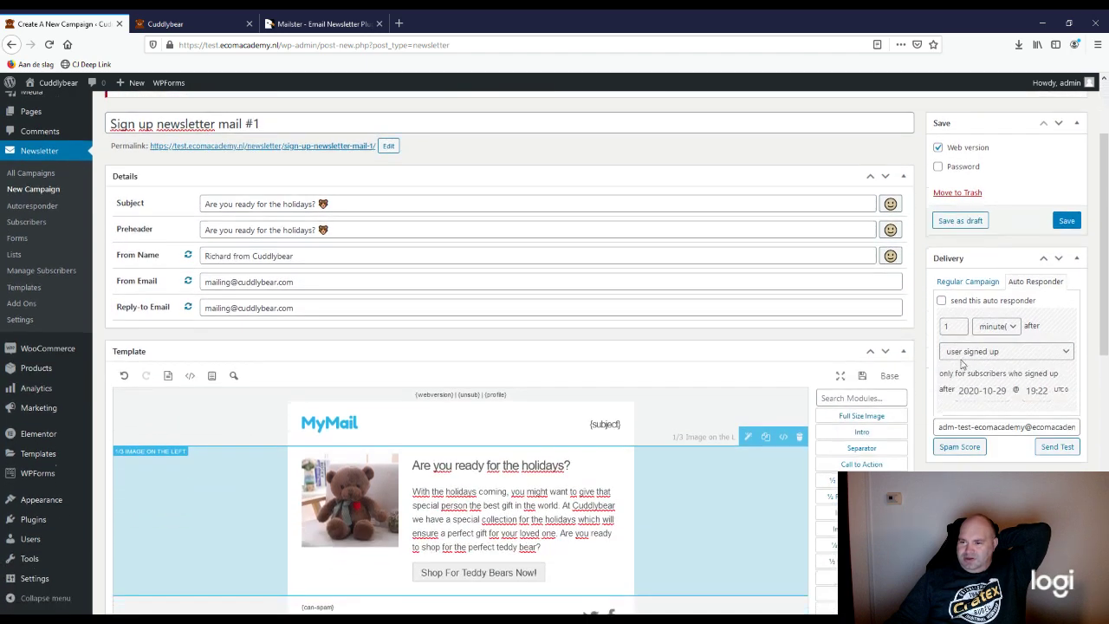
Step: Enable the auto responder with a 1 hour delay after a user signs up
{"action": "left_click", "coordinate": [944, 301]}
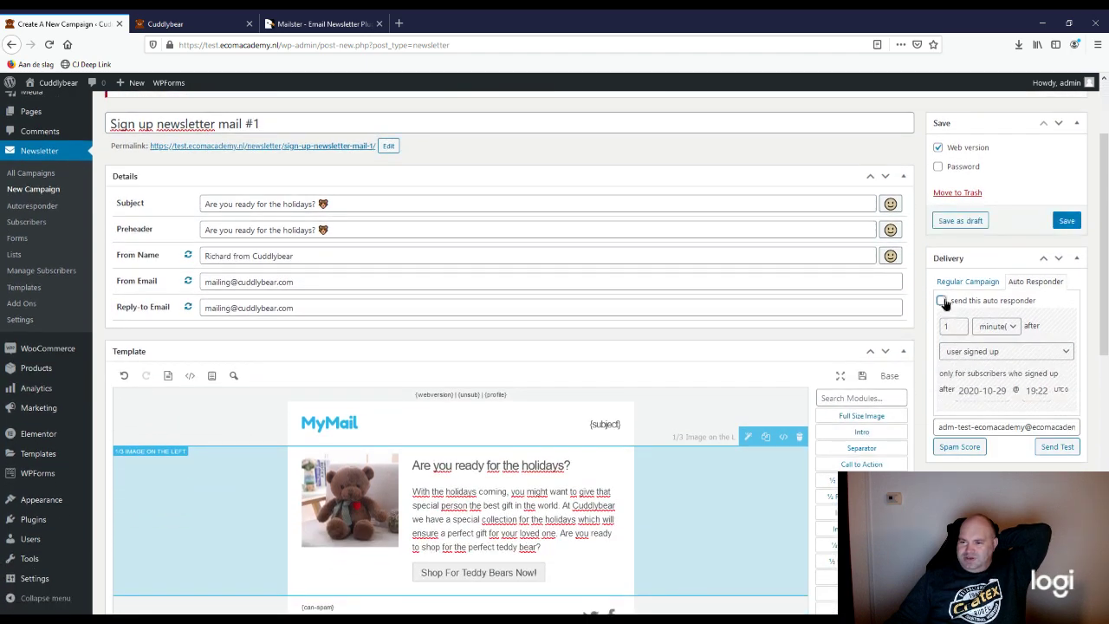
{"action": "scroll", "coordinate": [945, 286], "scroll_direction": "down", "scroll_amount": 2}
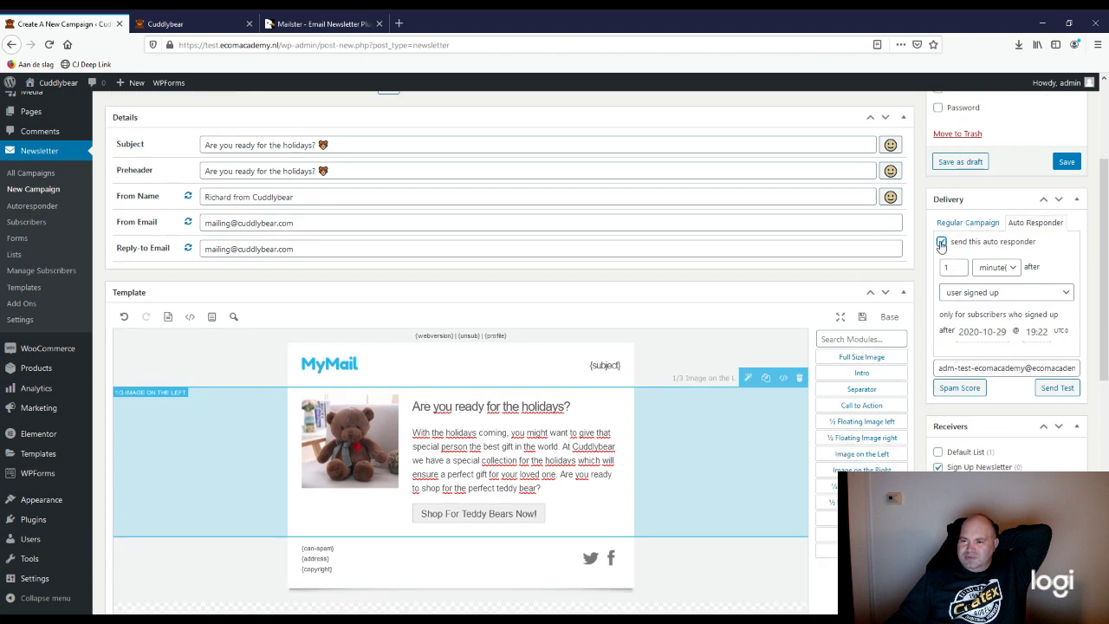
{"action": "left_click", "coordinate": [941, 243]}
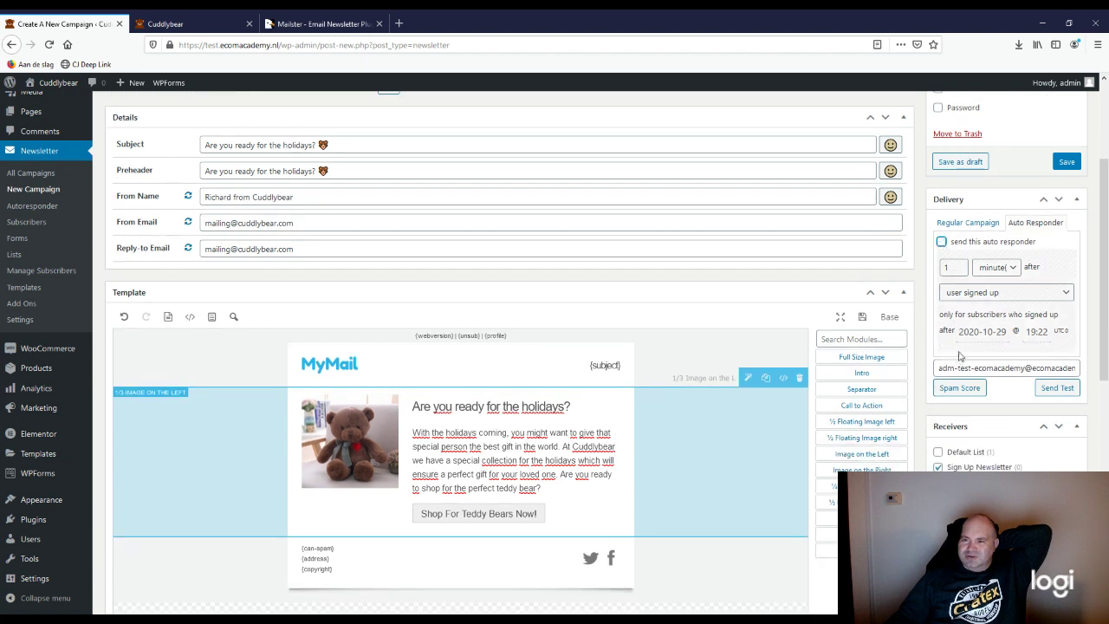
{"action": "left_click", "coordinate": [889, 317]}
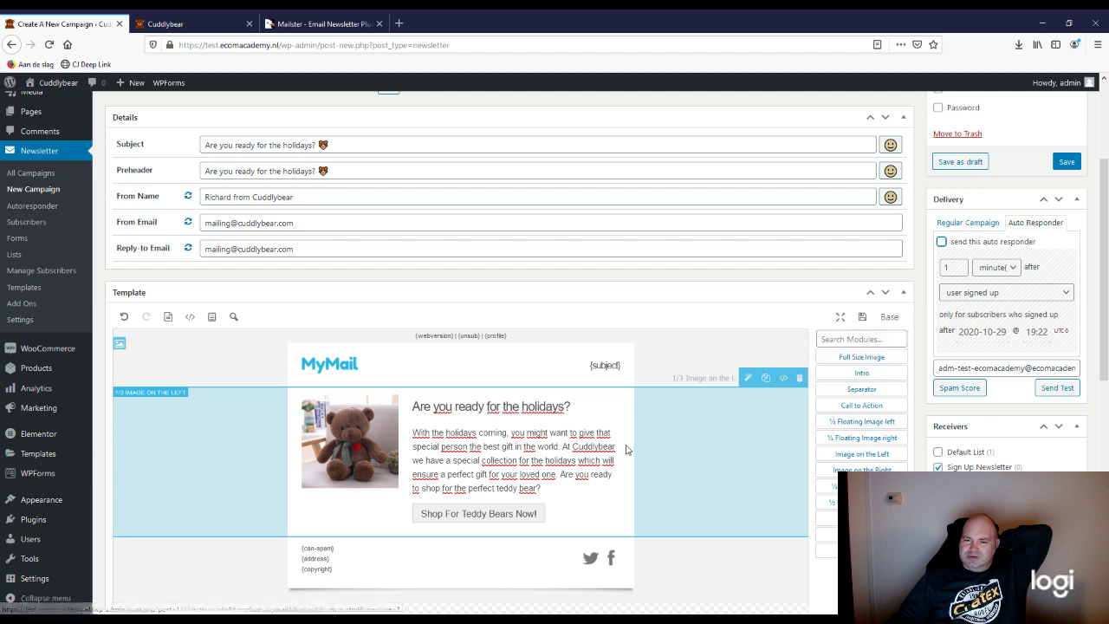
{"action": "left_click", "coordinate": [942, 243]}
{"action": "left_click", "coordinate": [941, 243]}
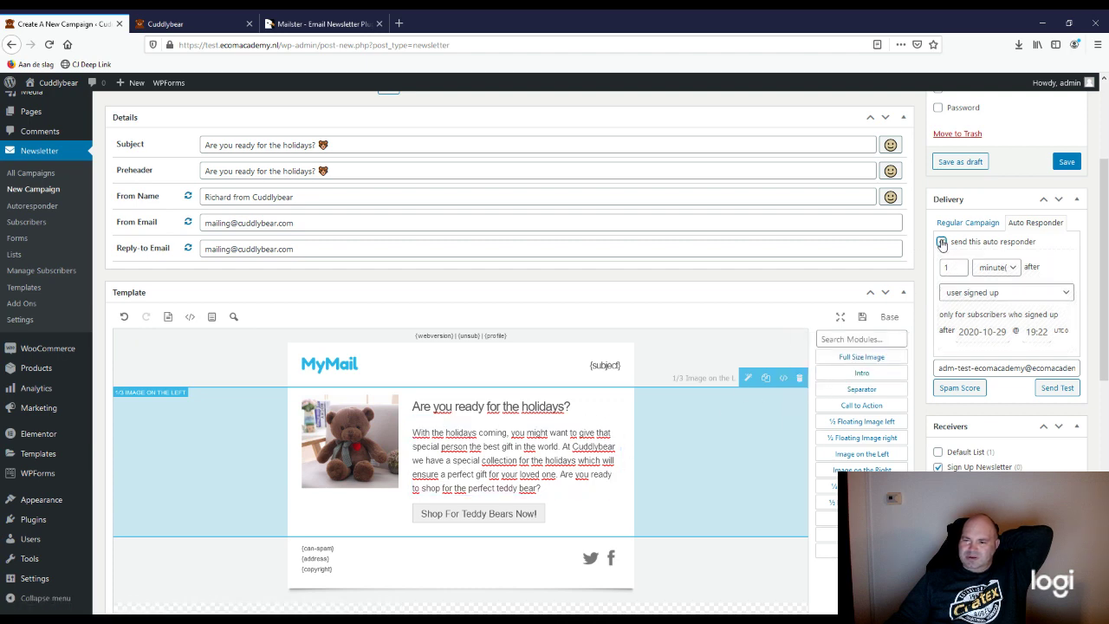
{"action": "left_click", "coordinate": [1006, 270]}
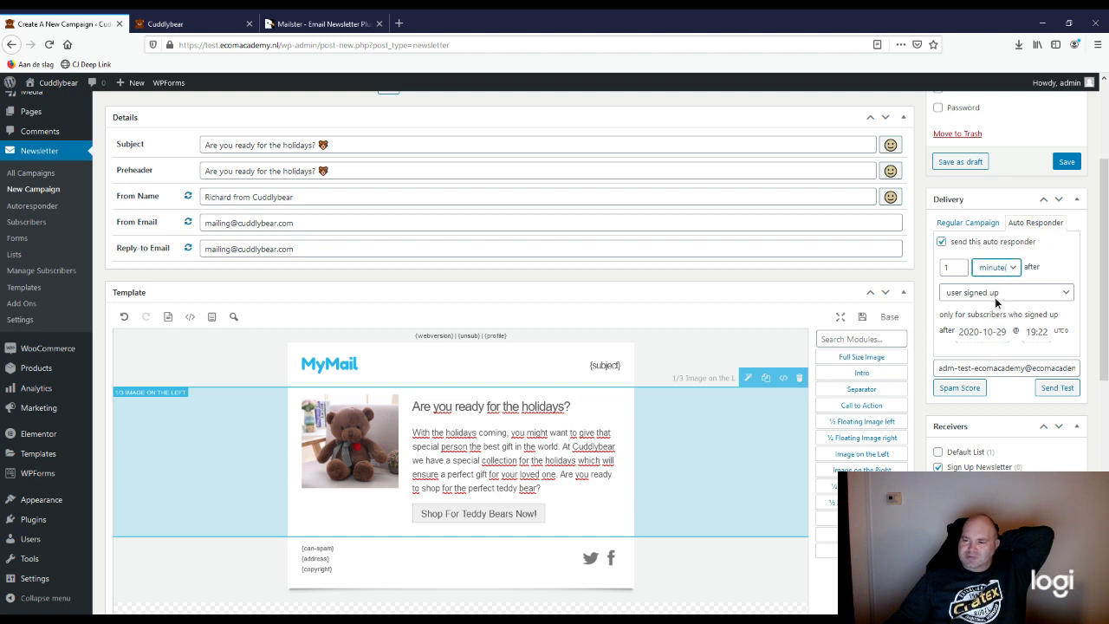
{"action": "key", "text": "Down"}
{"action": "left_click", "coordinate": [1055, 262]}
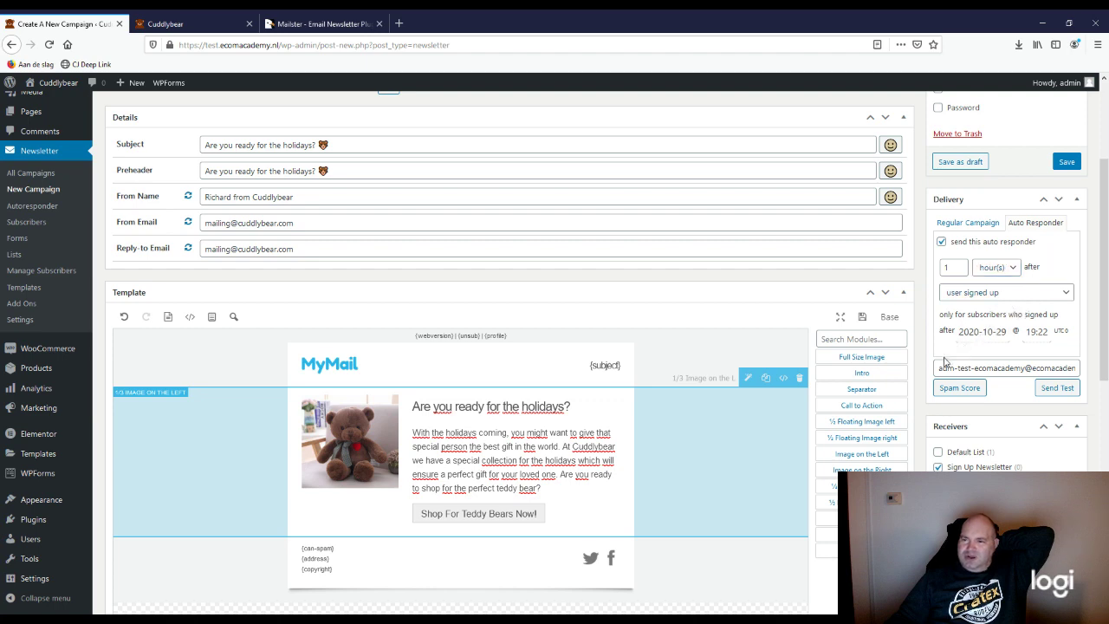
{"action": "scroll", "coordinate": [968, 405], "scroll_direction": "down", "scroll_amount": 1}
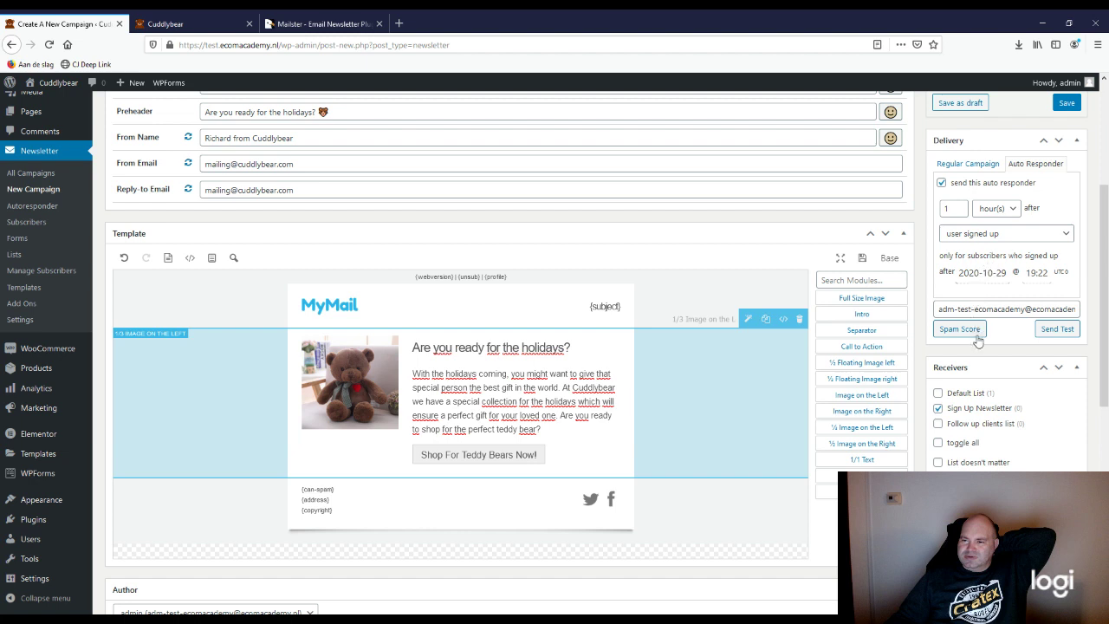
Step: Replace the test recipient with a new e-mail address and send a test campaign
{"action": "triple_click", "coordinate": [942, 310]}
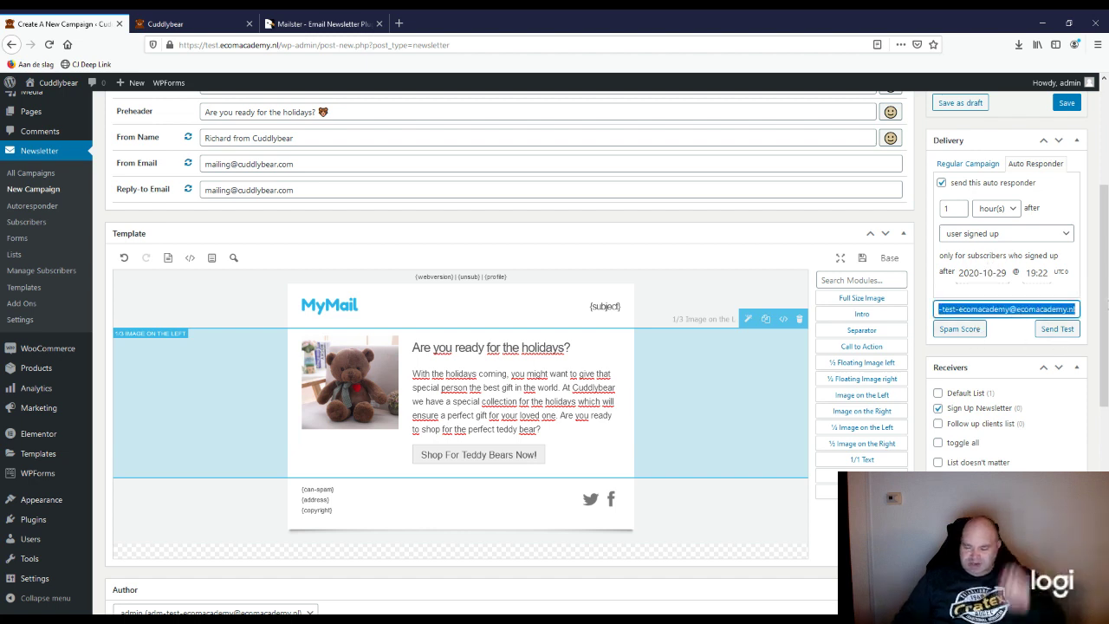
{"action": "key", "text": "BackSpace"}
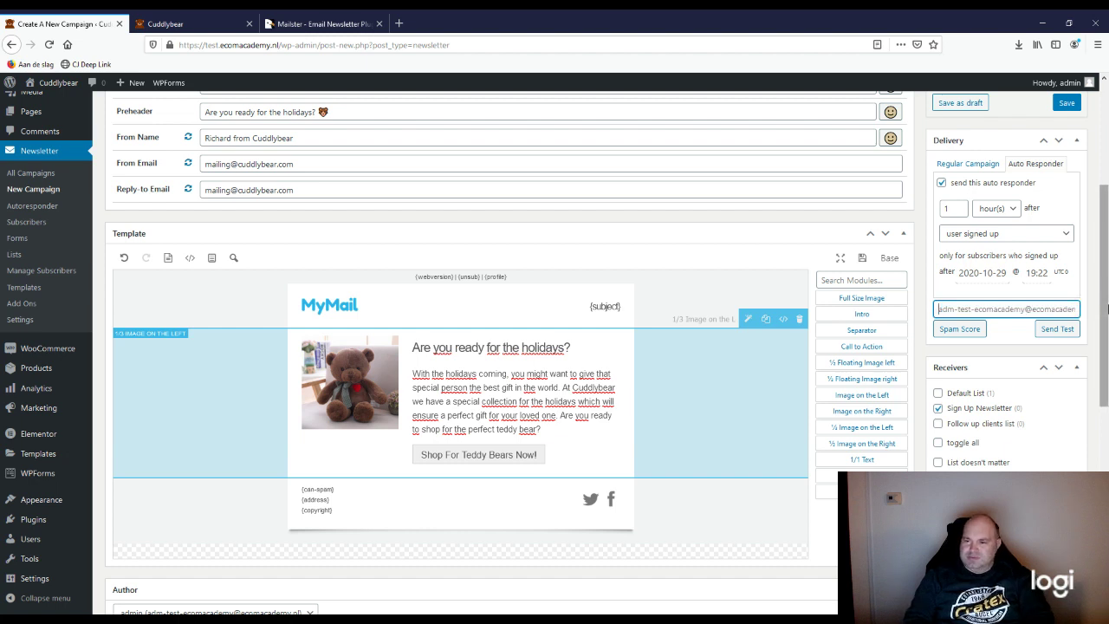
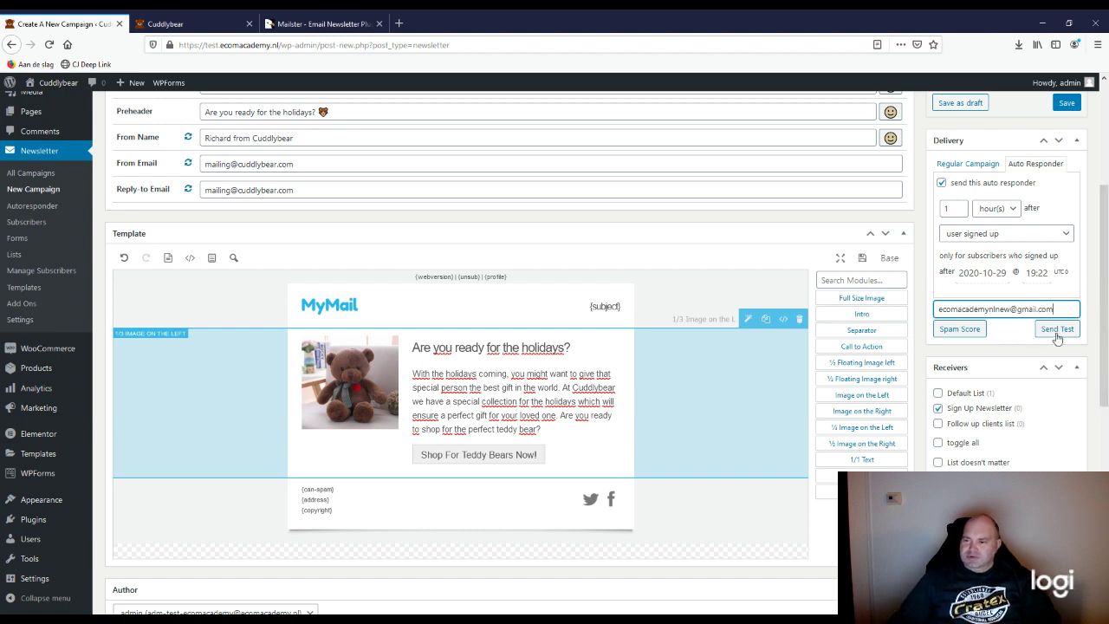
{"action": "left_click", "coordinate": [1058, 333]}
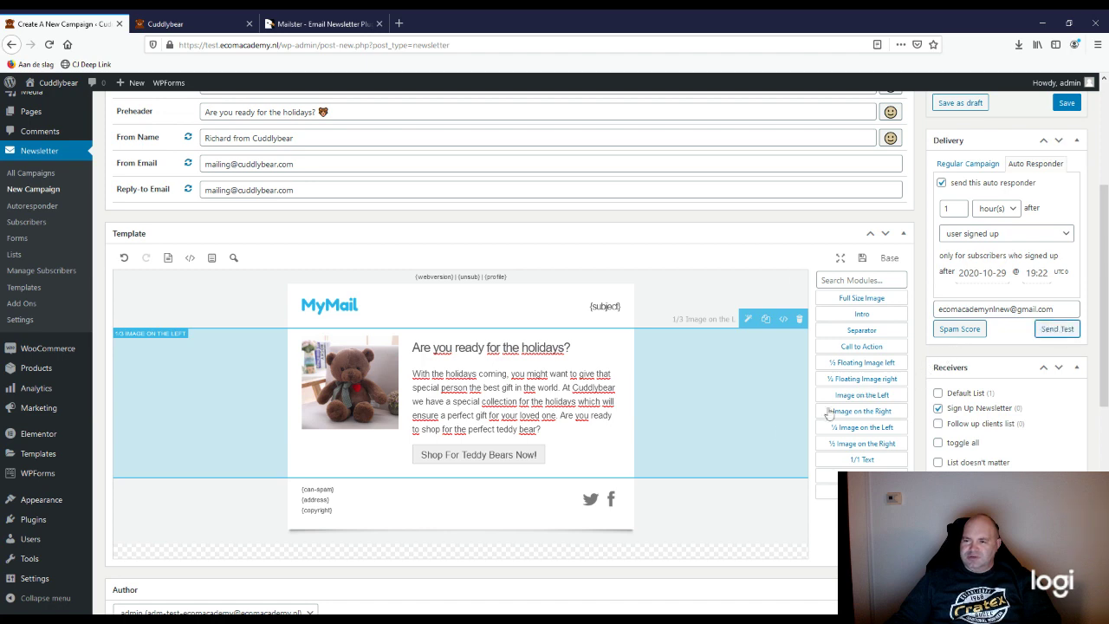
{"action": "scroll", "coordinate": [718, 500], "scroll_direction": "down", "scroll_amount": 2}
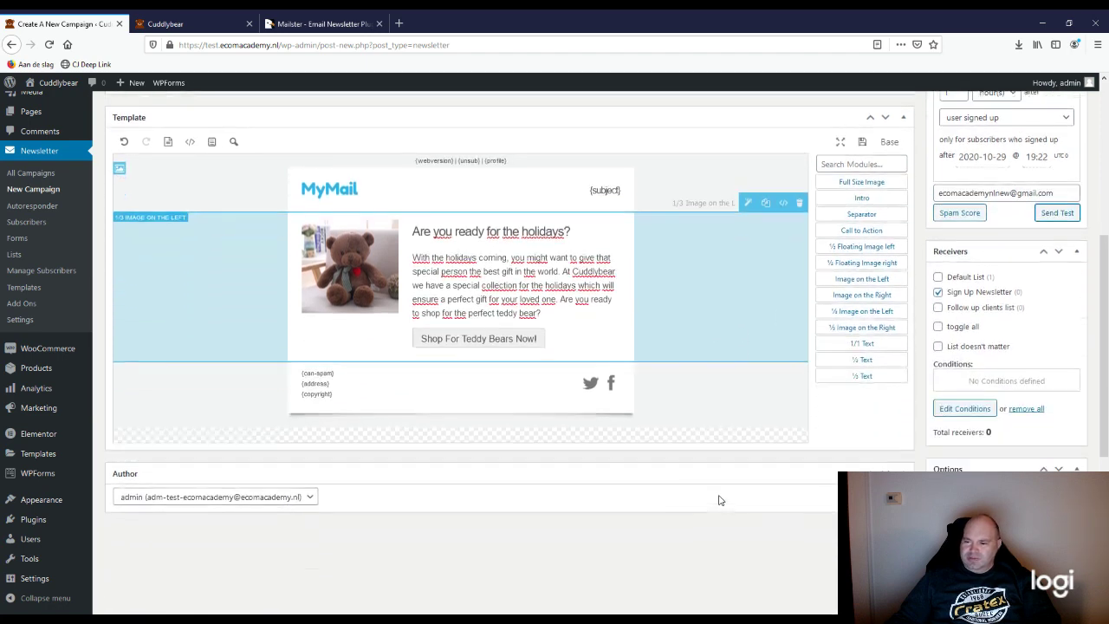
{"action": "scroll", "coordinate": [791, 544], "scroll_direction": "up", "scroll_amount": 5}
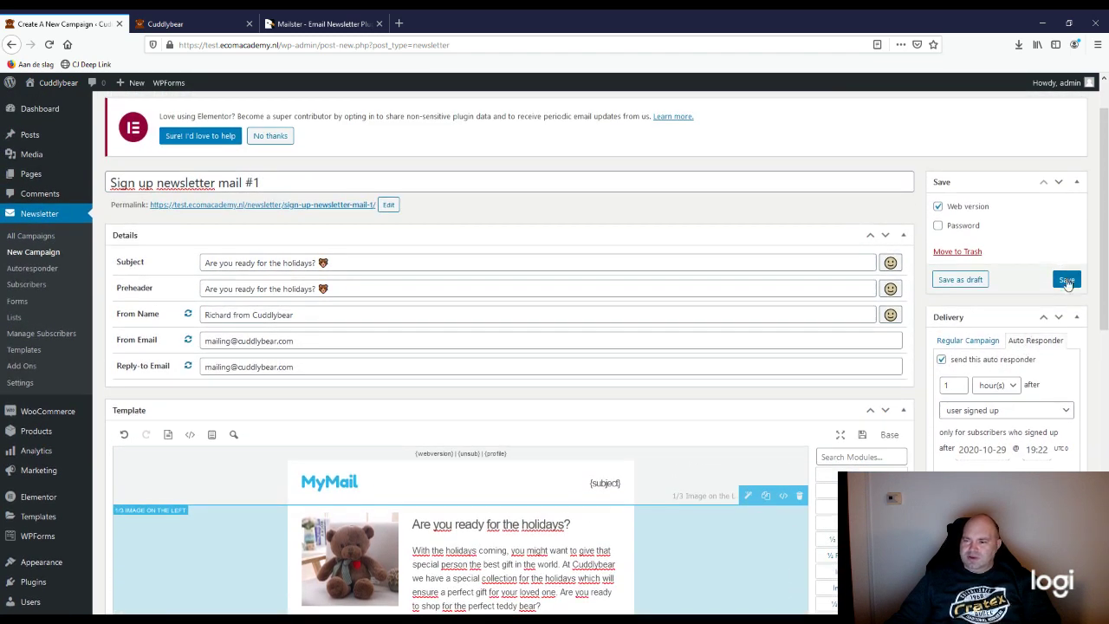
Step: Save the 'Sign up newsletter mail #1' autoresponder so the page reloads showing 'Campaign published'
{"action": "left_click", "coordinate": [1067, 282]}
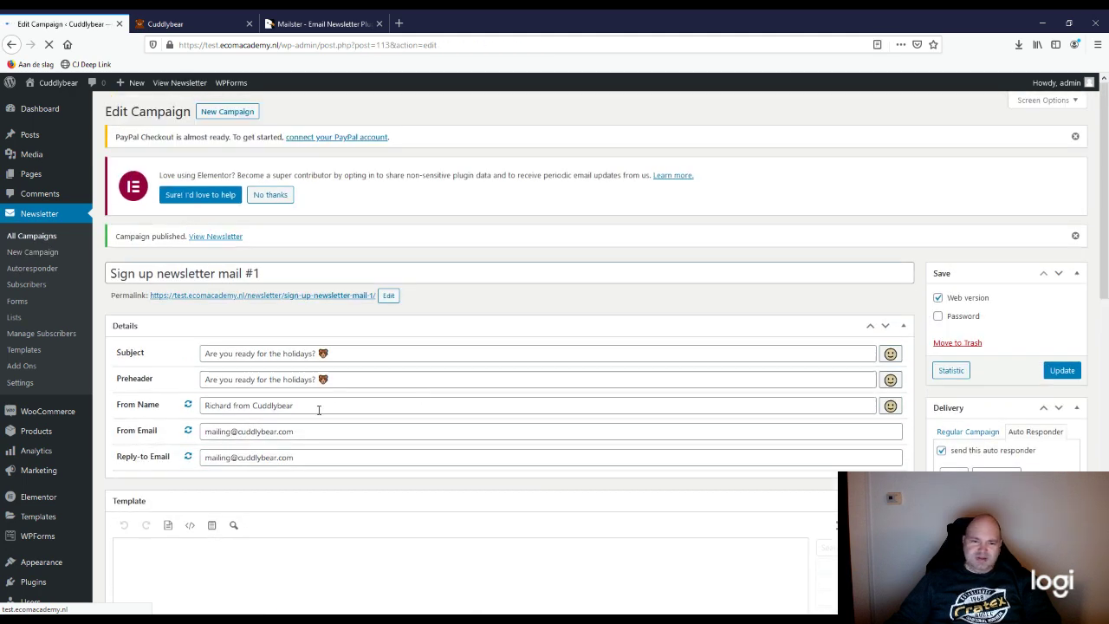
{"action": "scroll", "coordinate": [318, 411], "scroll_direction": "down", "scroll_amount": 3}
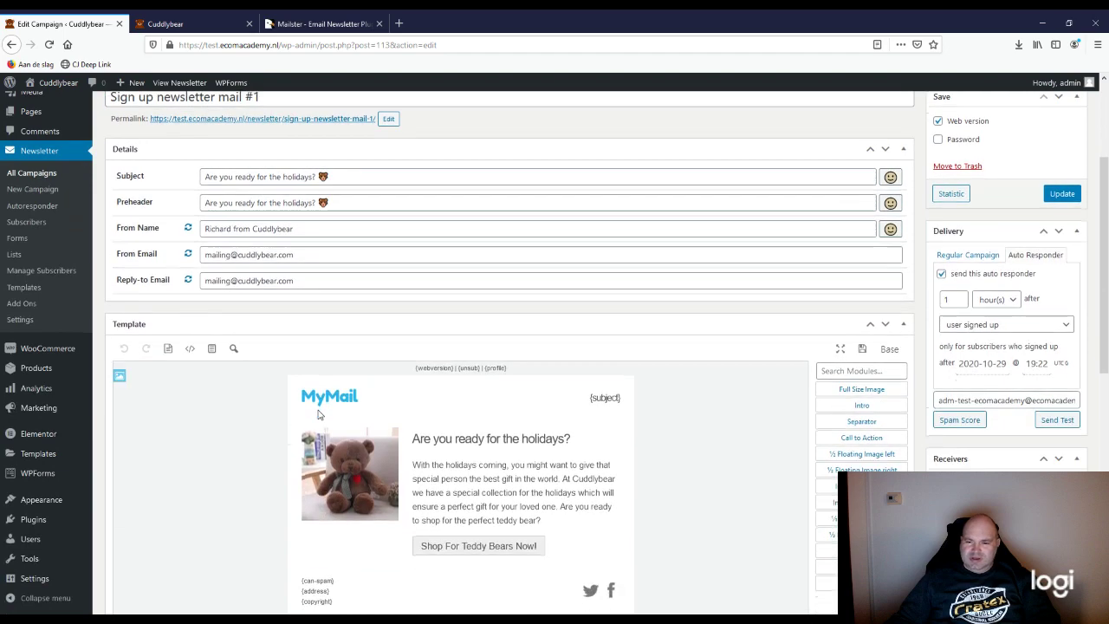
{"action": "scroll", "coordinate": [318, 414], "scroll_direction": "down", "scroll_amount": 3}
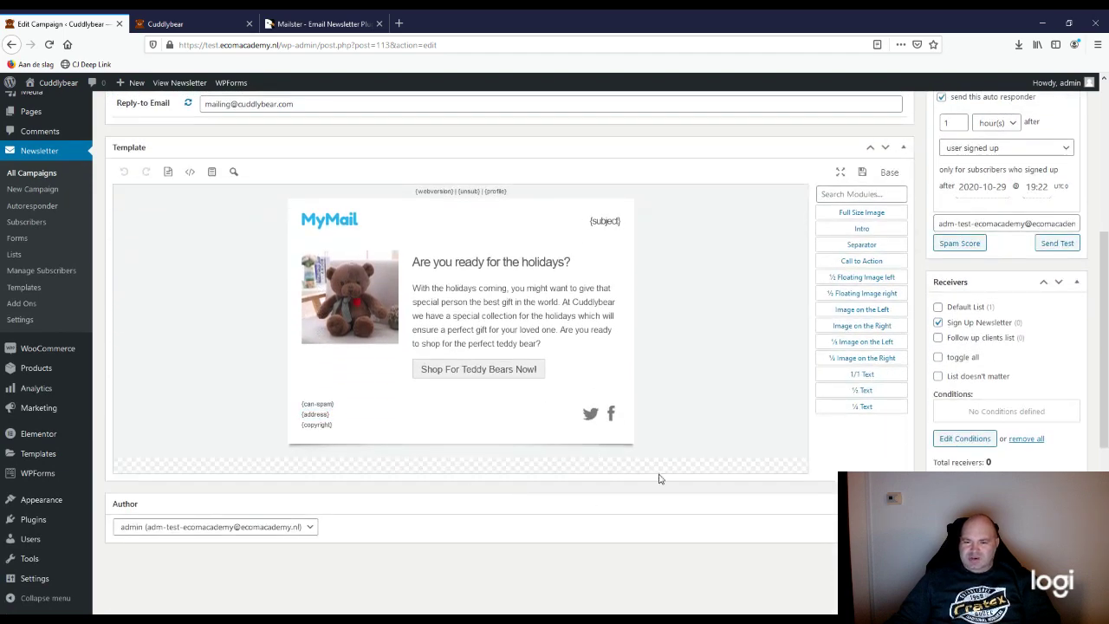
{"action": "scroll", "coordinate": [659, 479], "scroll_direction": "up", "scroll_amount": 3}
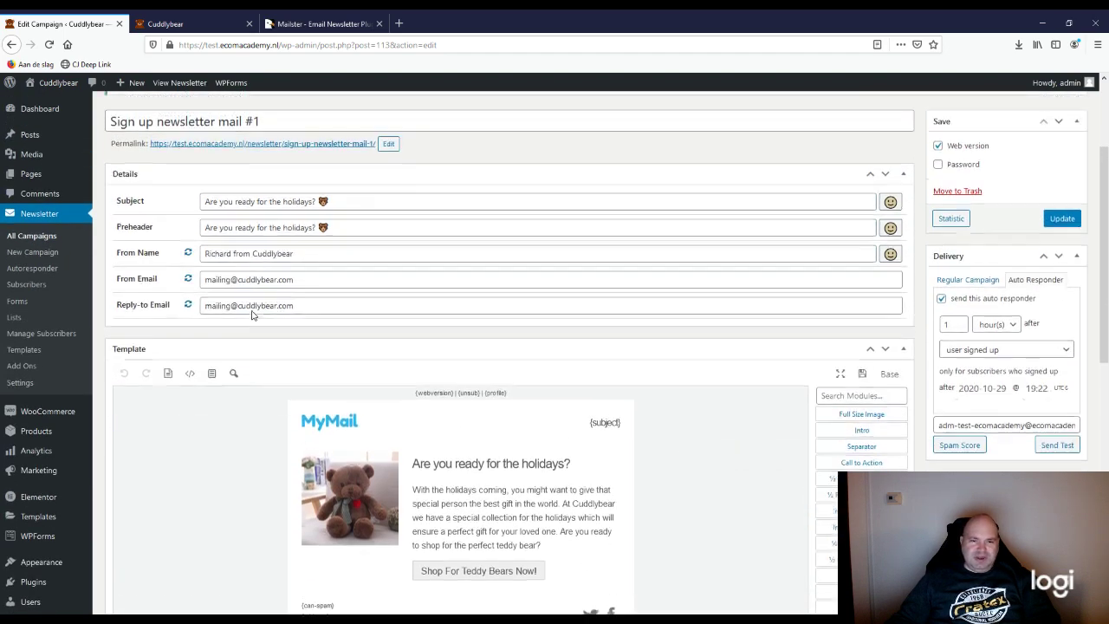
{"action": "scroll", "coordinate": [251, 315], "scroll_direction": "up", "scroll_amount": 2}
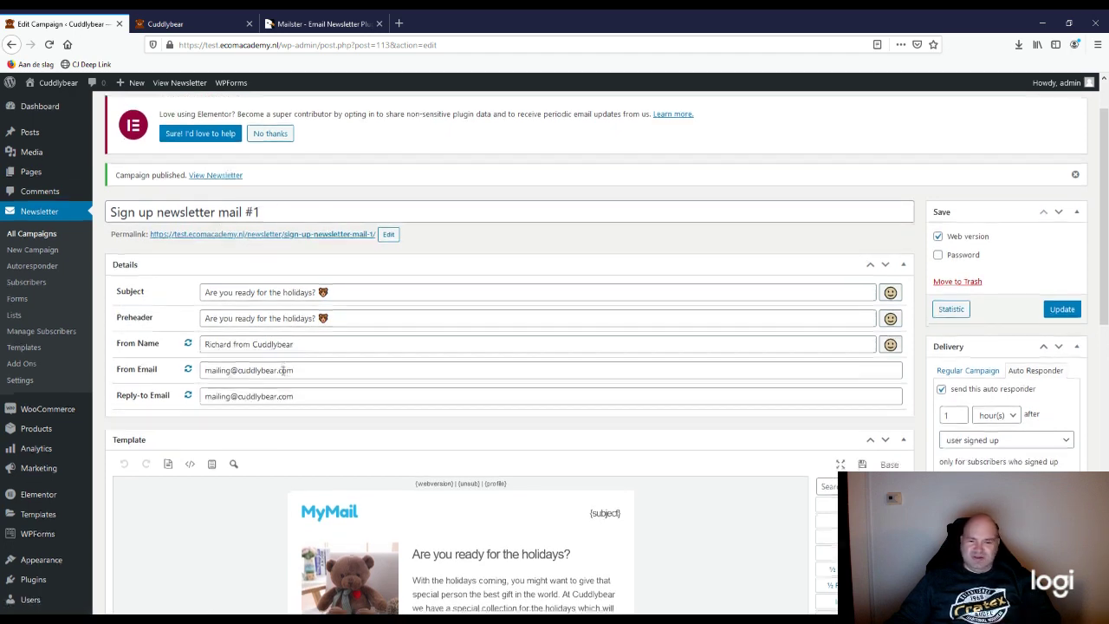
{"action": "scroll", "coordinate": [283, 370], "scroll_direction": "down", "scroll_amount": 4}
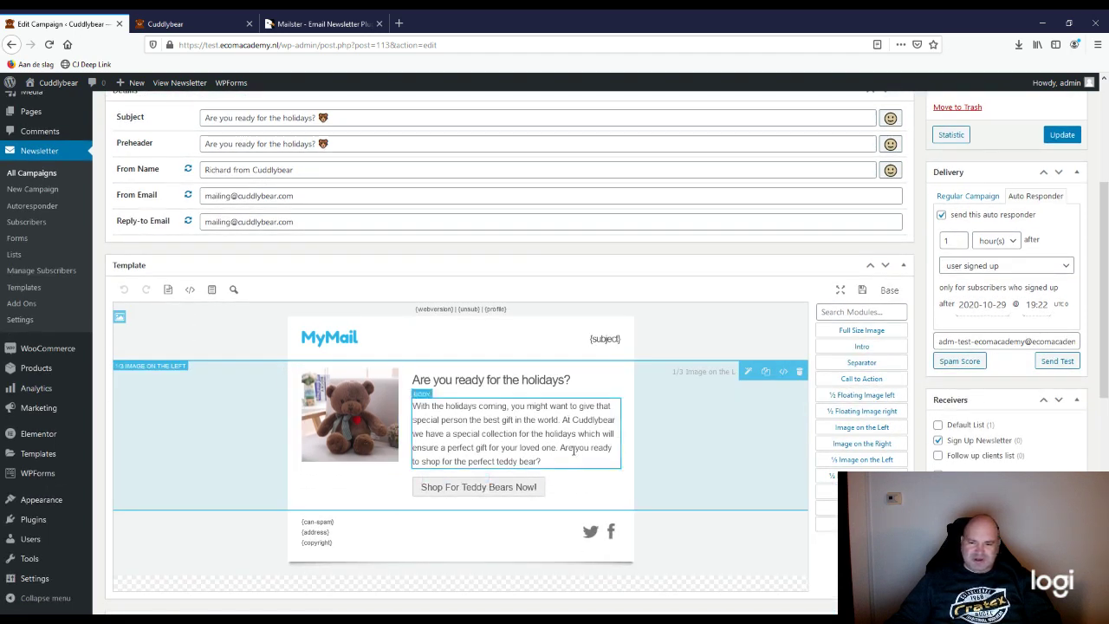
{"action": "scroll", "coordinate": [696, 494], "scroll_direction": "up", "scroll_amount": 3}
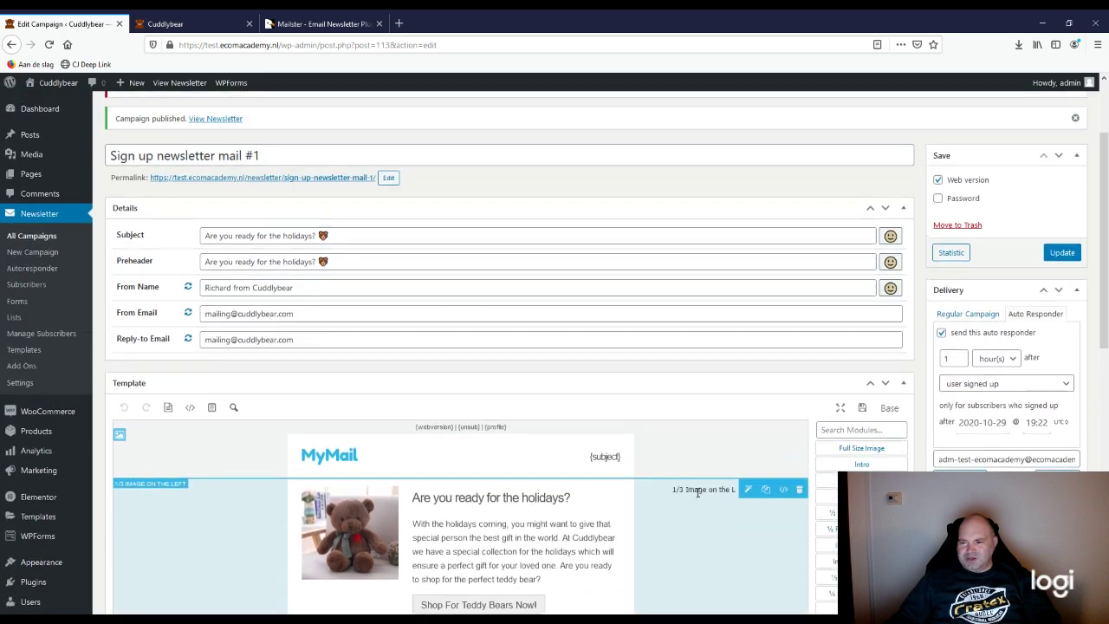
{"action": "scroll", "coordinate": [359, 434], "scroll_direction": "up", "scroll_amount": 2}
{"action": "scroll", "coordinate": [309, 428], "scroll_direction": "down", "scroll_amount": 2}
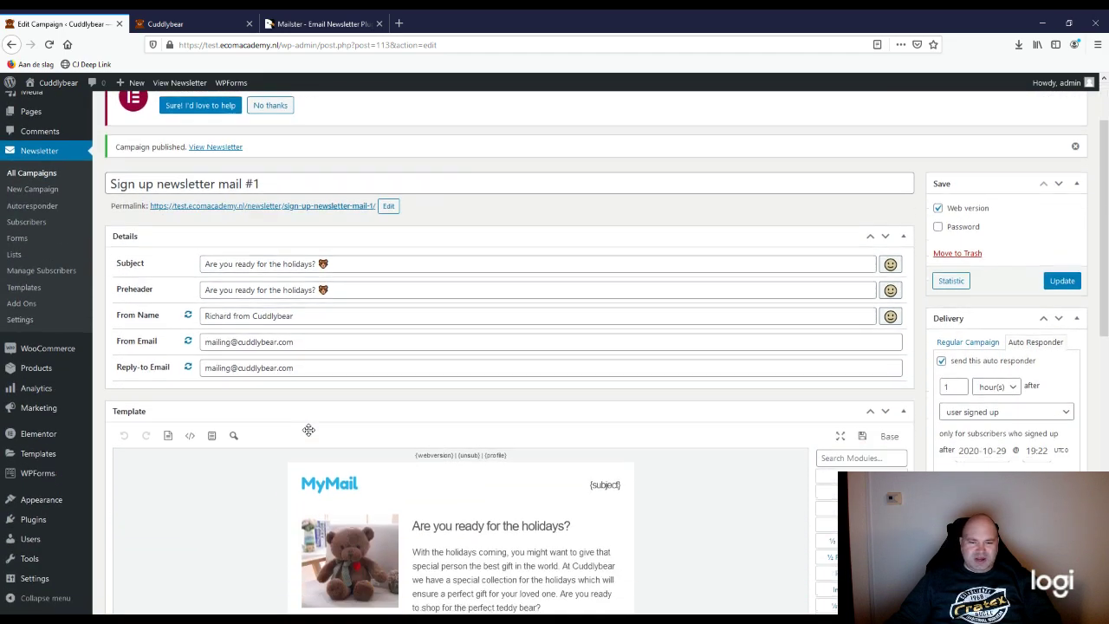
{"action": "scroll", "coordinate": [280, 428], "scroll_direction": "down", "scroll_amount": 3}
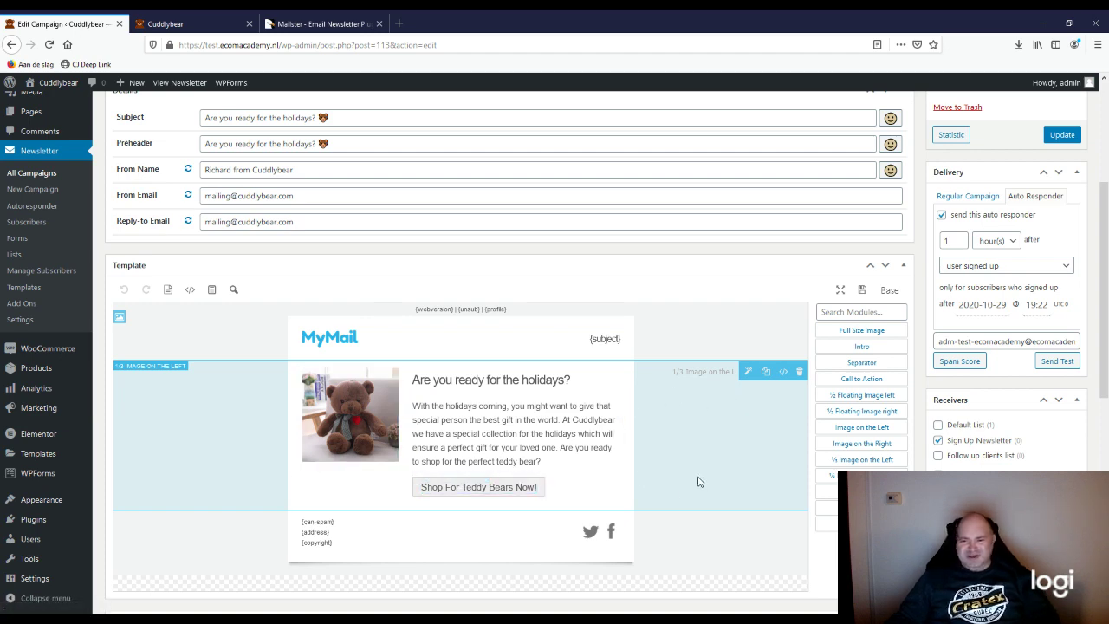
{"action": "scroll", "coordinate": [699, 481], "scroll_direction": "up", "scroll_amount": 2}
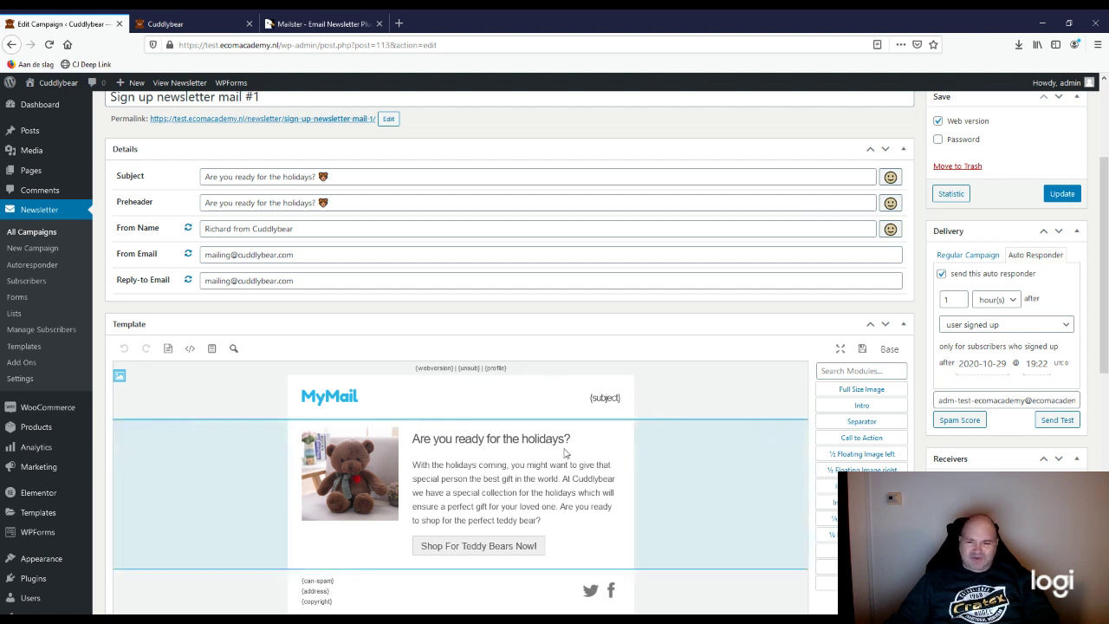
Step: Scroll the Edit Campaign page to confirm the 'Campaign published' notice and 1-hour sign-up trigger
{"action": "scroll", "coordinate": [572, 452], "scroll_direction": "down", "scroll_amount": 1}
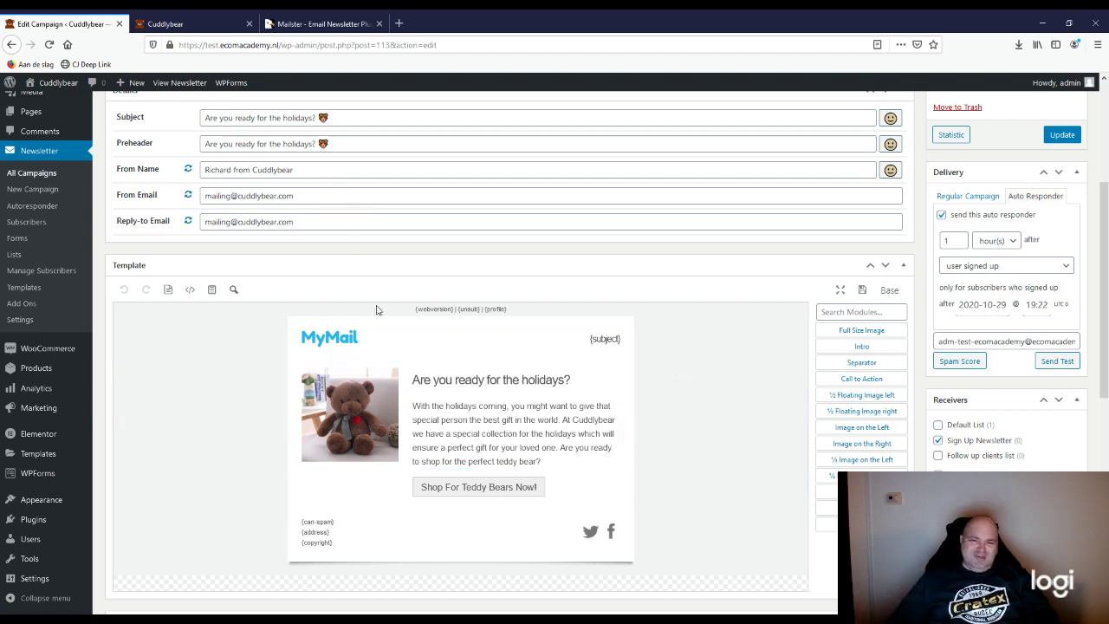
{"action": "scroll", "coordinate": [346, 267], "scroll_direction": "up", "scroll_amount": 3}
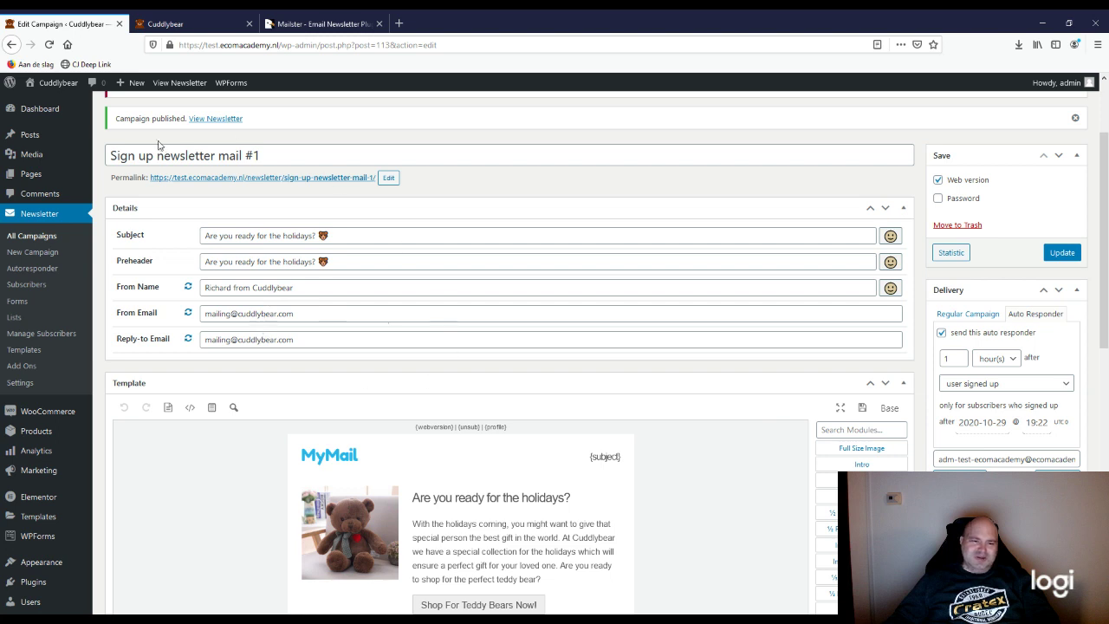
{"action": "left_click_drag", "start_coordinate": [265, 155], "coordinate": [107, 156]}
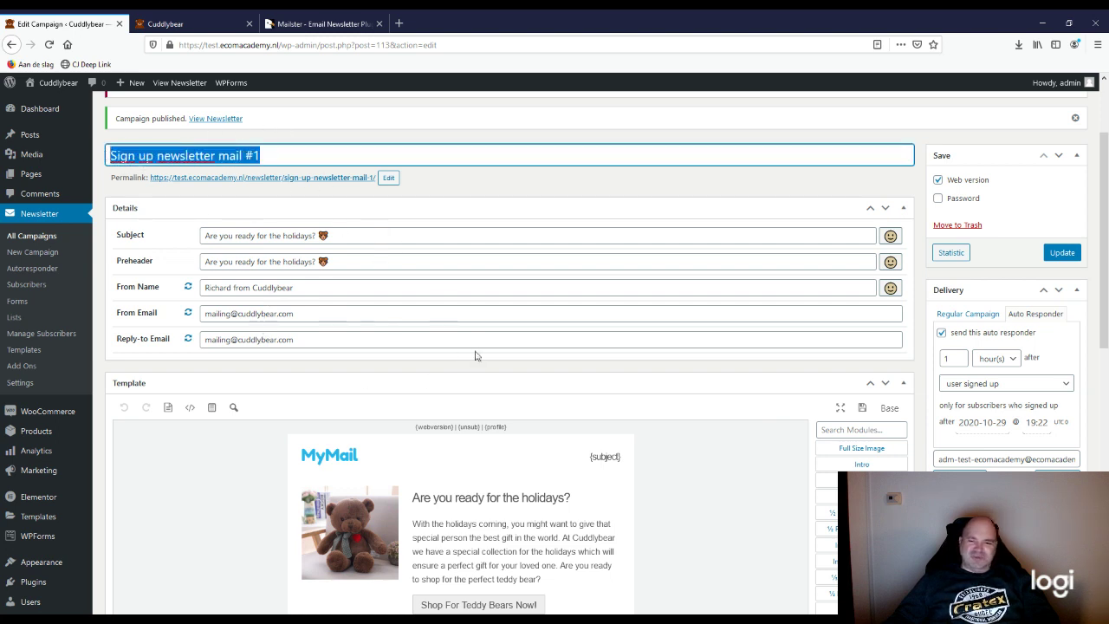
{"action": "scroll", "coordinate": [286, 429], "scroll_direction": "down", "scroll_amount": 2}
{"action": "scroll", "coordinate": [348, 492], "scroll_direction": "down", "scroll_amount": 1}
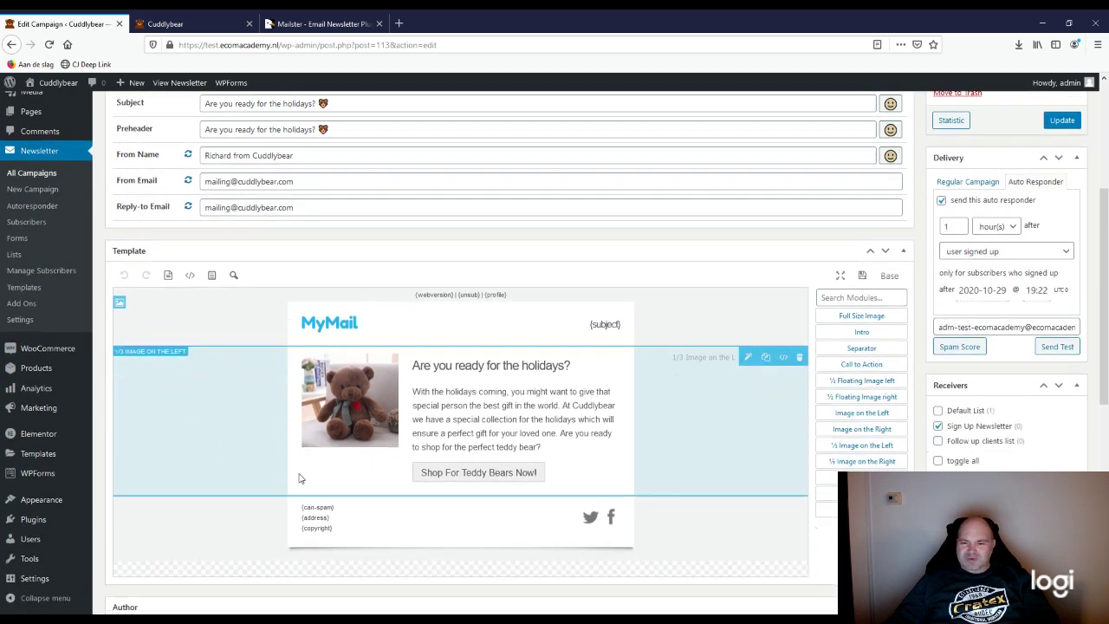
{"action": "scroll", "coordinate": [503, 463], "scroll_direction": "up", "scroll_amount": 1}
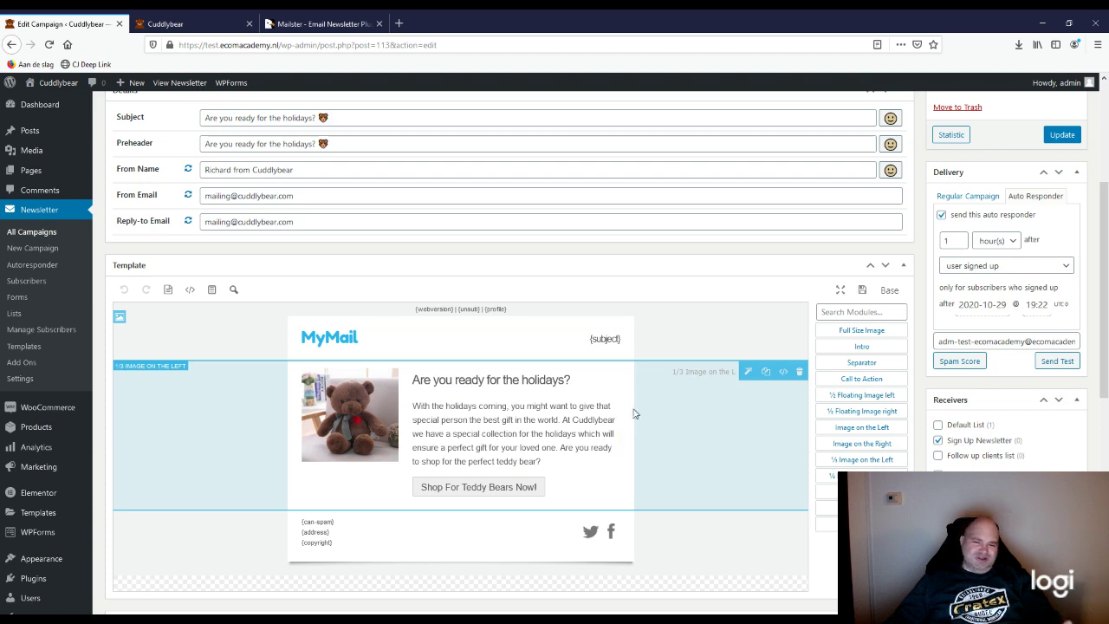
{"action": "scroll", "coordinate": [511, 425], "scroll_direction": "up", "scroll_amount": 4}
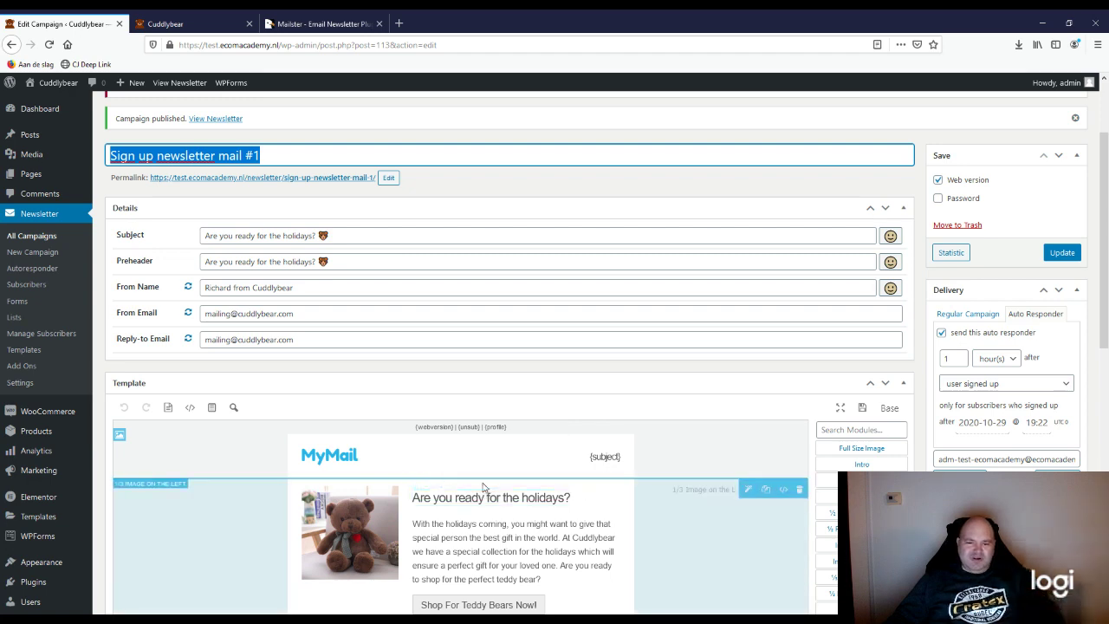
{"action": "scroll", "coordinate": [520, 503], "scroll_direction": "down", "scroll_amount": 3}
{"action": "scroll", "coordinate": [577, 520], "scroll_direction": "down", "scroll_amount": 2}
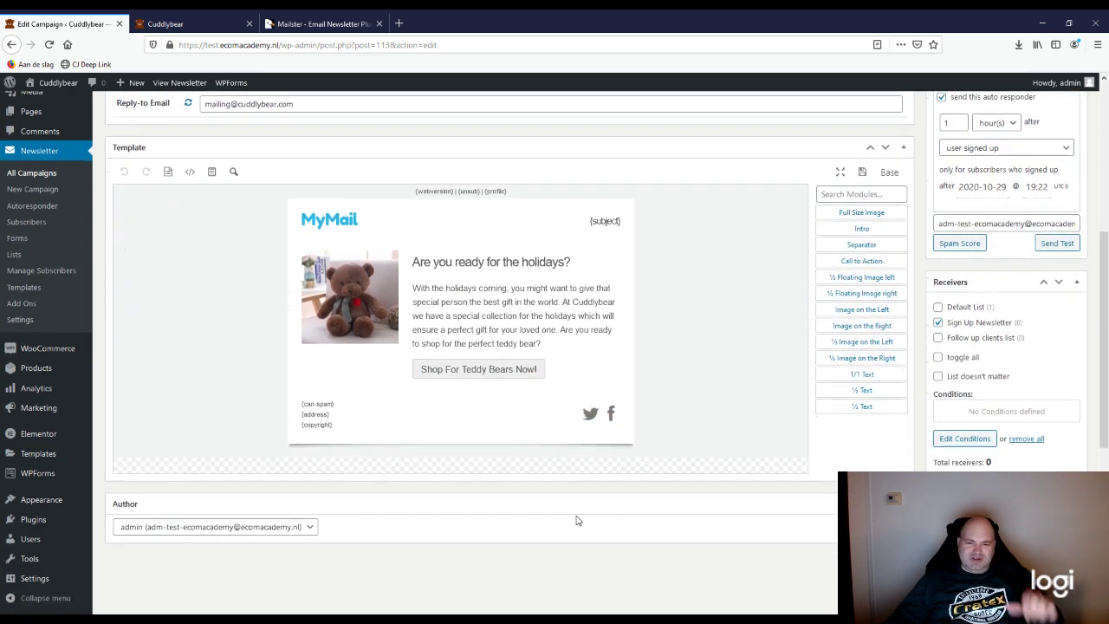
{"action": "scroll", "coordinate": [577, 520], "scroll_direction": "up", "scroll_amount": 3}
{"action": "scroll", "coordinate": [576, 520], "scroll_direction": "up", "scroll_amount": 5}
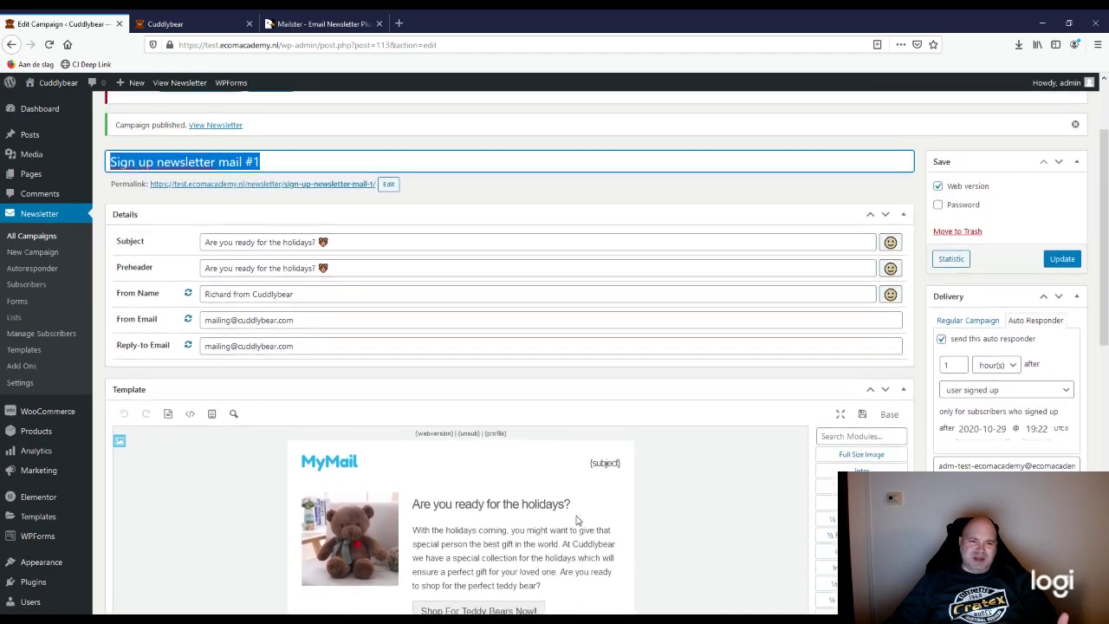
{"action": "left_click", "coordinate": [466, 211]}
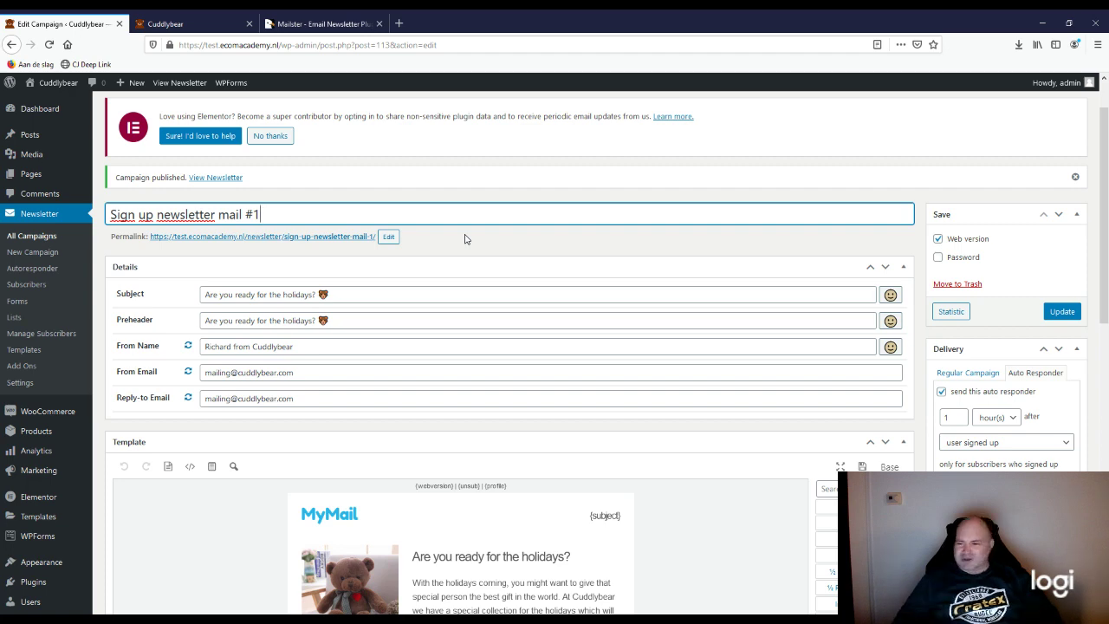
{"action": "scroll", "coordinate": [863, 266], "scroll_direction": "down", "scroll_amount": 1}
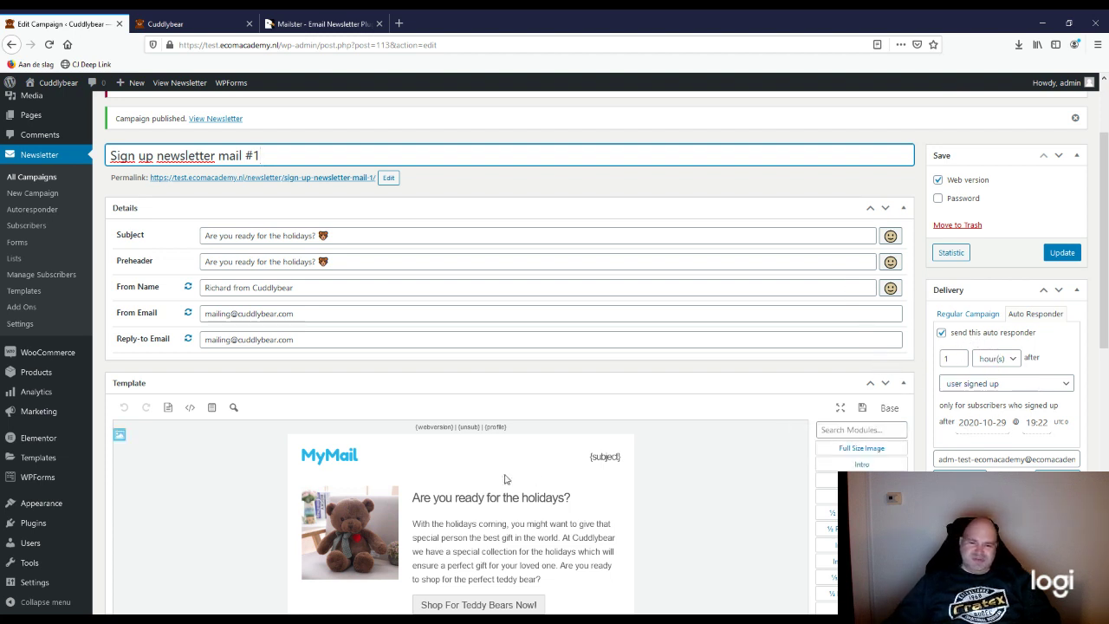
{"action": "scroll", "coordinate": [598, 470], "scroll_direction": "down", "scroll_amount": 1}
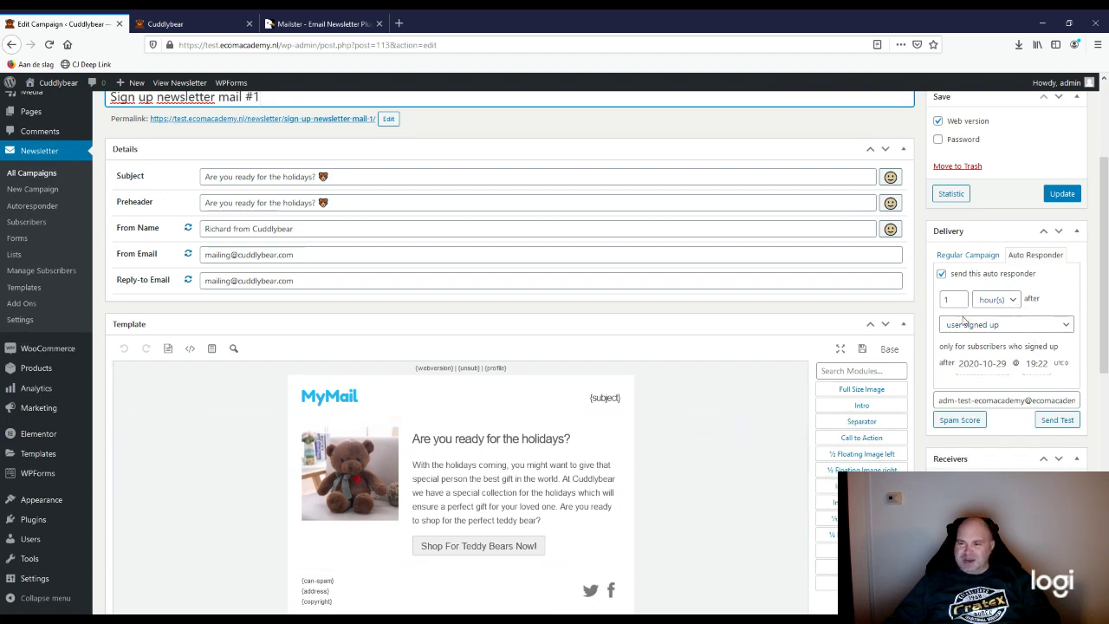
{"action": "left_click", "coordinate": [890, 348]}
{"action": "left_click", "coordinate": [806, 394]}
{"action": "scroll", "coordinate": [607, 451], "scroll_direction": "up", "scroll_amount": 1}
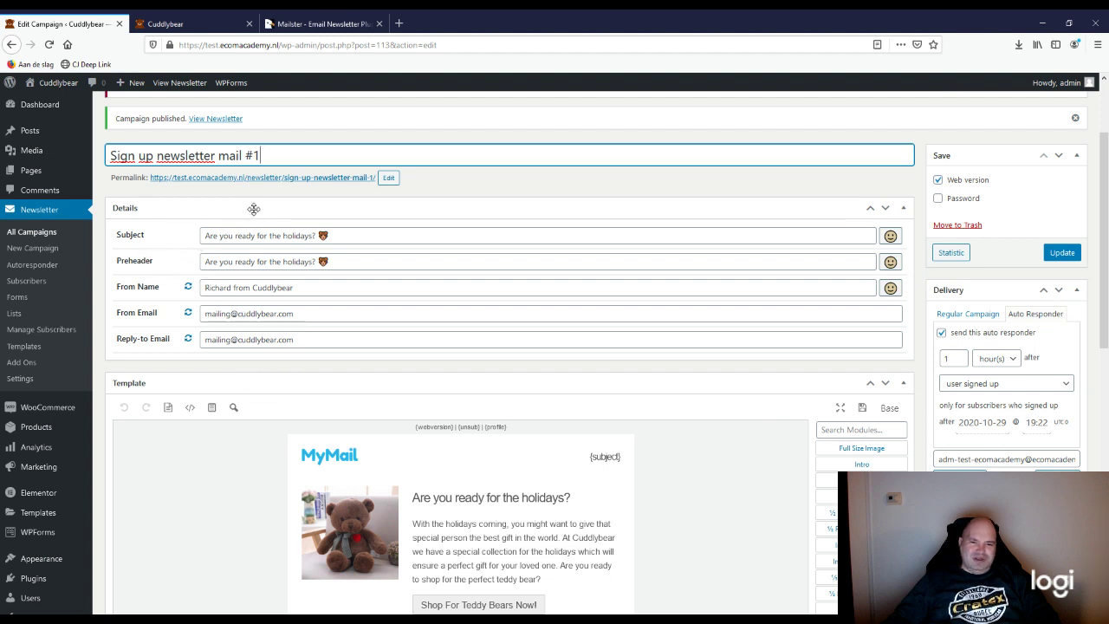
{"action": "left_click", "coordinate": [294, 209]}
{"action": "left_click", "coordinate": [288, 211]}
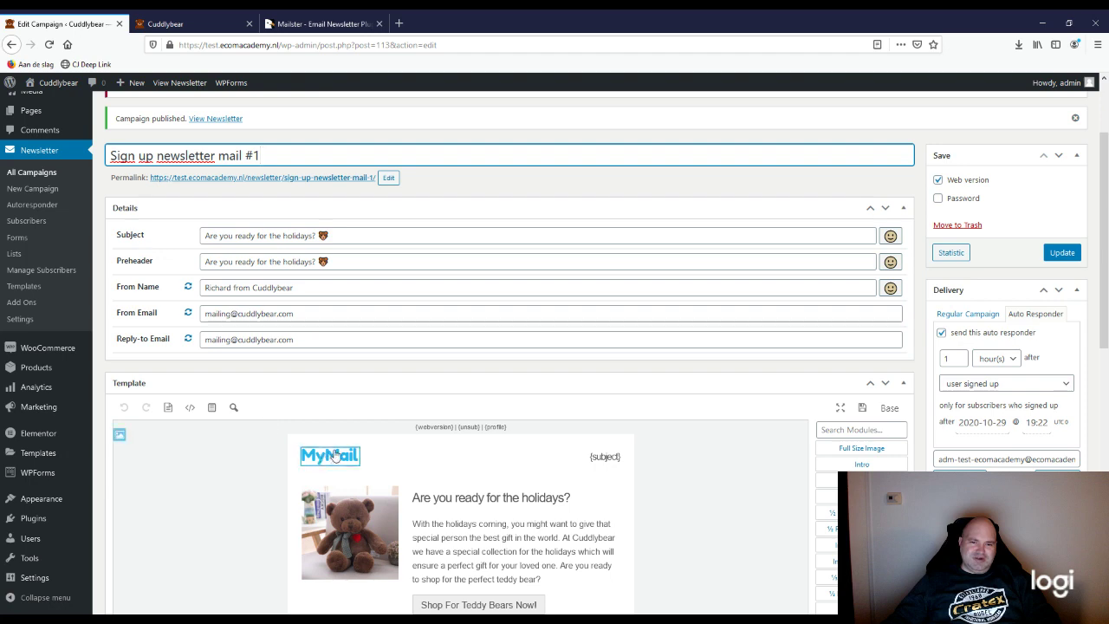
{"action": "scroll", "coordinate": [286, 416], "scroll_direction": "up", "scroll_amount": 3}
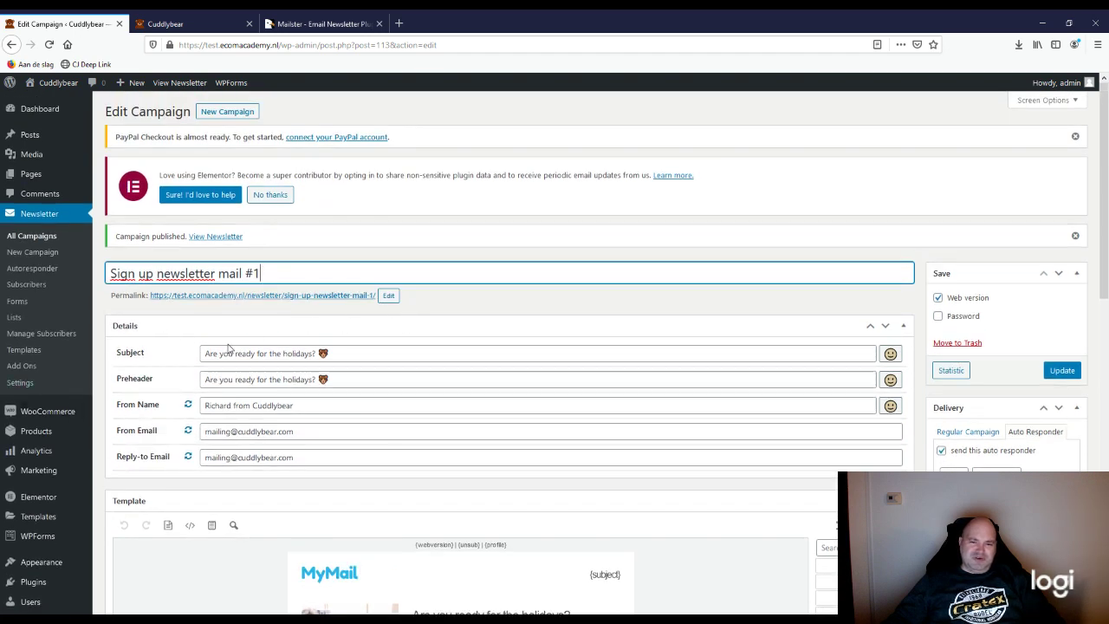
{"action": "scroll", "coordinate": [701, 444], "scroll_direction": "down", "scroll_amount": 1}
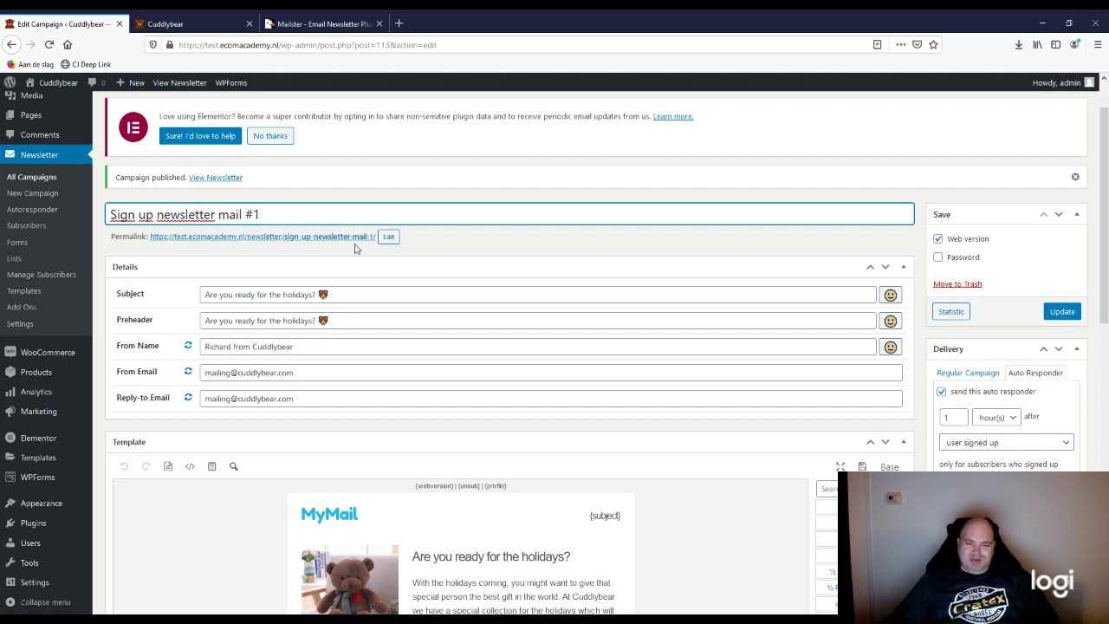
{"action": "scroll", "coordinate": [371, 520], "scroll_direction": "down", "scroll_amount": 3}
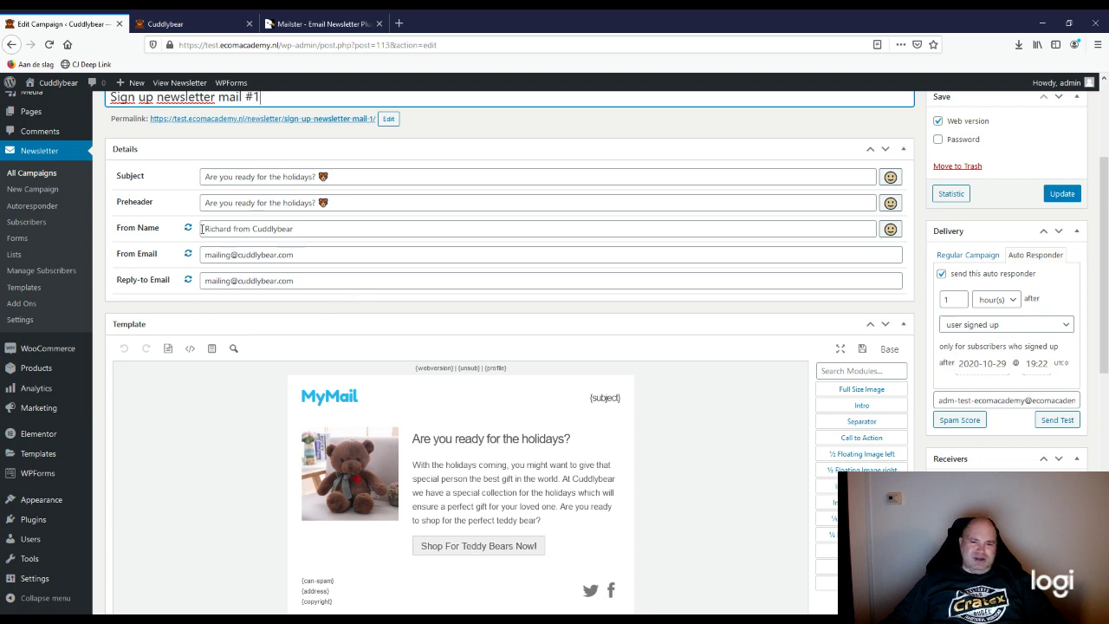
{"action": "scroll", "coordinate": [168, 257], "scroll_direction": "up", "scroll_amount": 2}
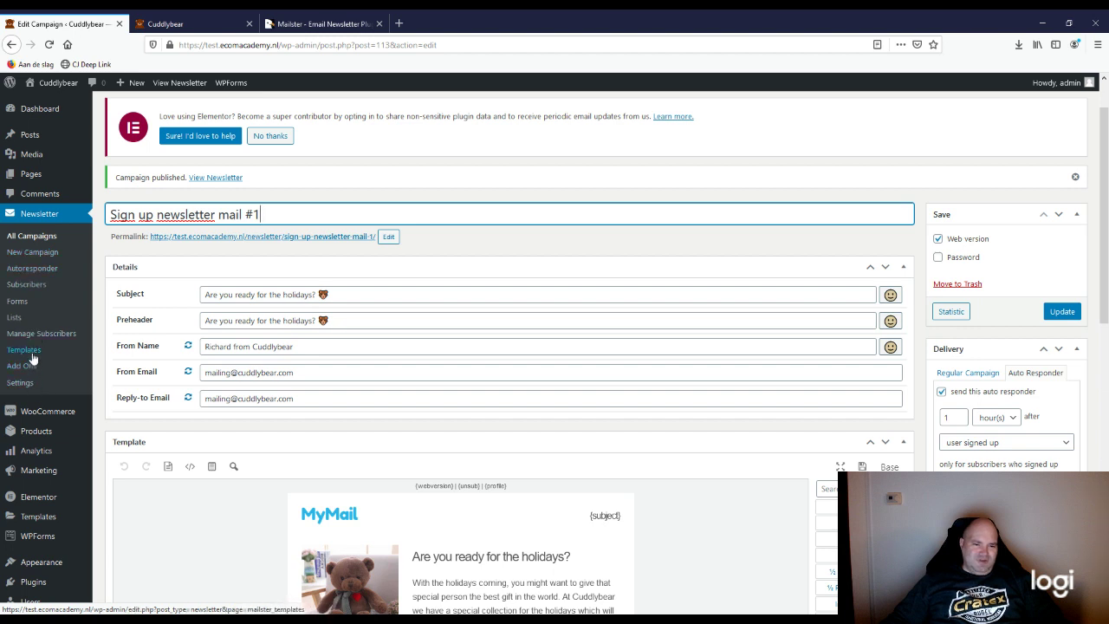
Step: Open Newsletter > All Campaigns, which lists one autoresponder and no regular campaigns
{"action": "left_click", "coordinate": [49, 238]}
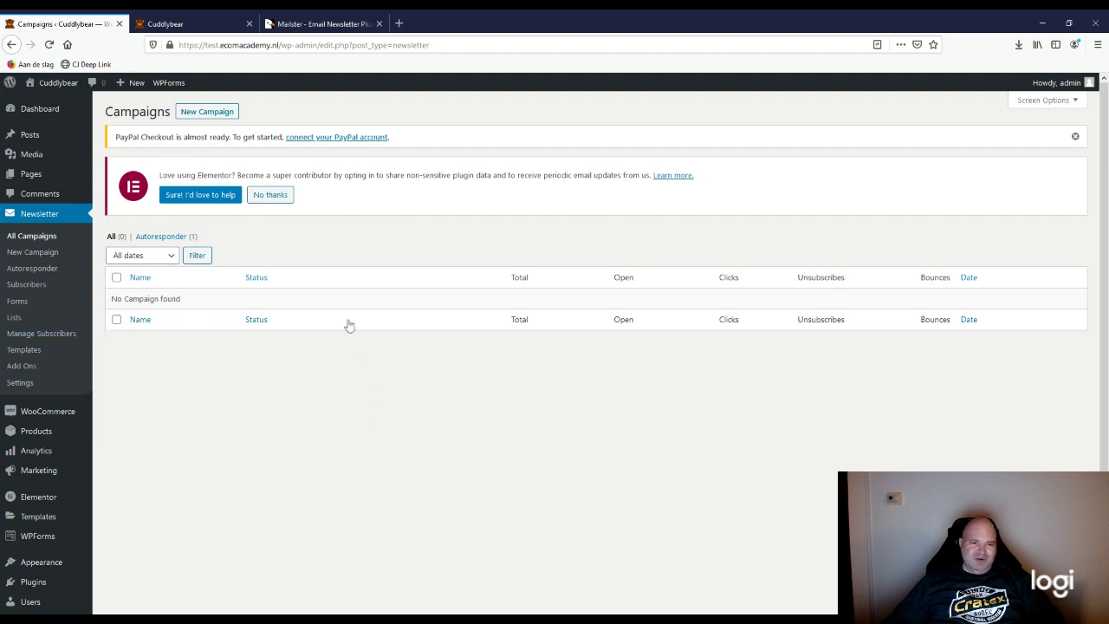
Step: Glance at the Cuddlybear website, then look over the campaigns list in the admin tab
{"action": "left_click", "coordinate": [173, 24]}
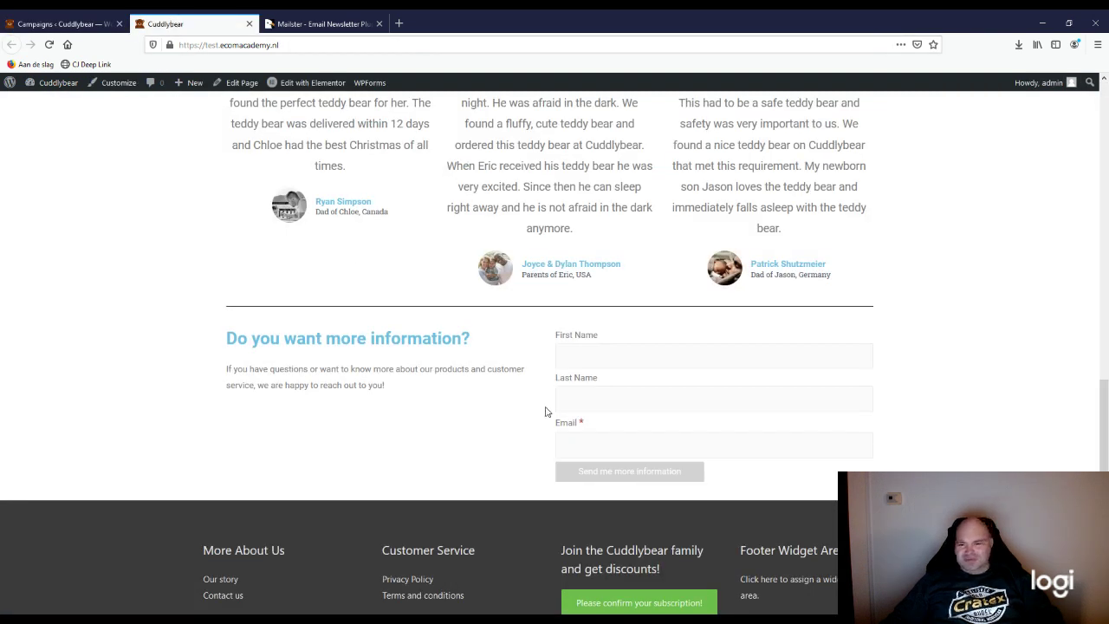
{"action": "scroll", "coordinate": [546, 412], "scroll_direction": "up", "scroll_amount": 1}
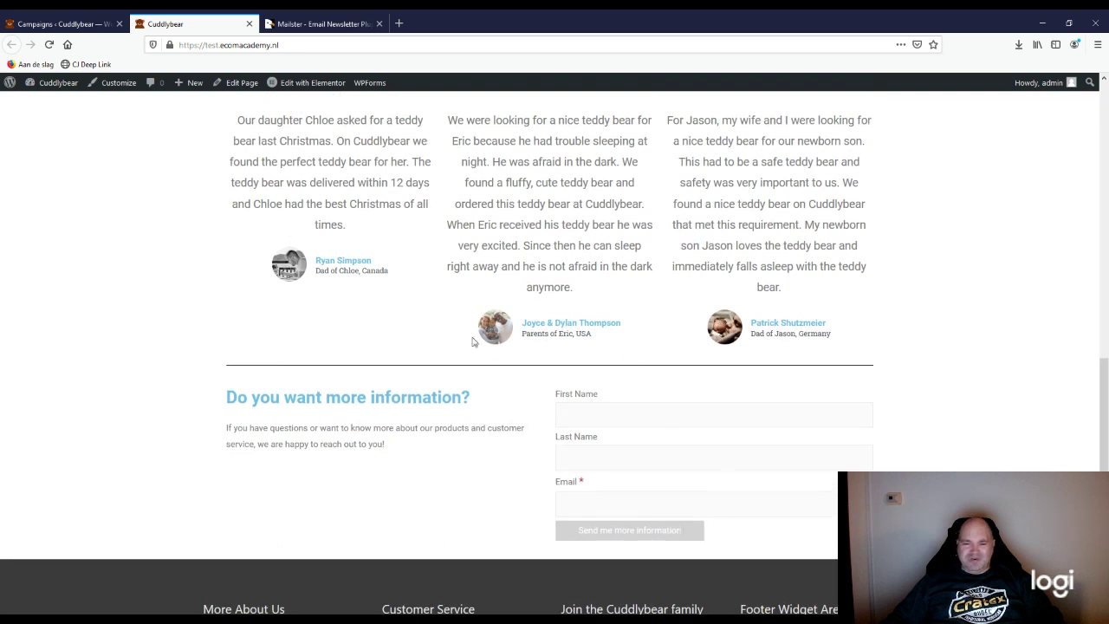
{"action": "left_click", "coordinate": [76, 26]}
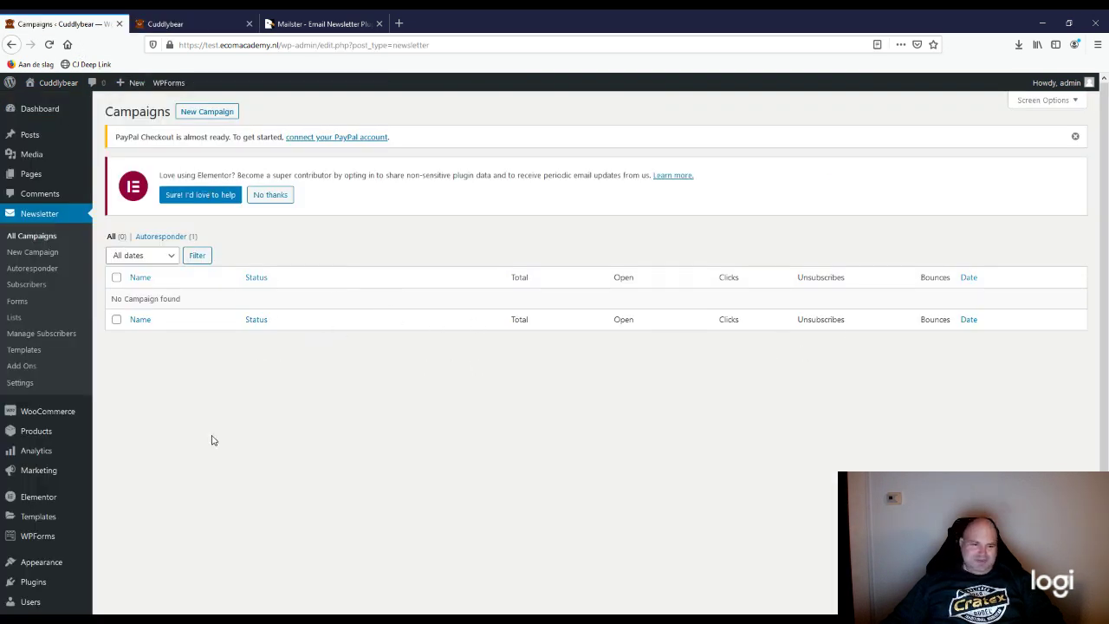
{"action": "scroll", "coordinate": [212, 440], "scroll_direction": "down", "scroll_amount": 1}
{"action": "scroll", "coordinate": [221, 420], "scroll_direction": "up", "scroll_amount": 1}
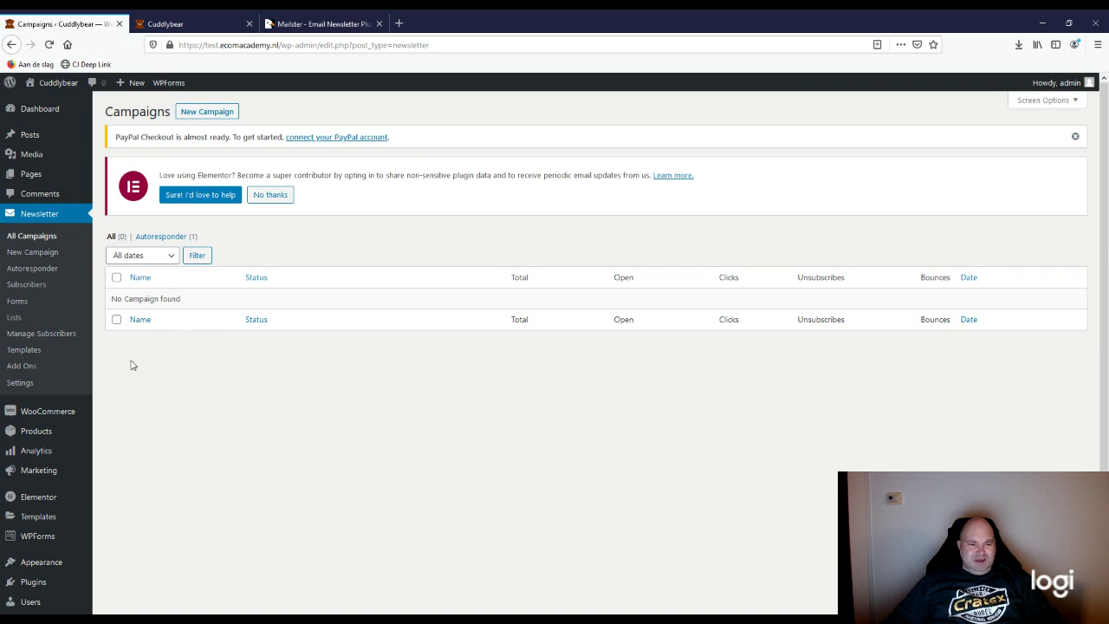
Step: Reload the Cuddlybear site to check the footer 'Join the Cuddlybear family' form, then return to Campaigns
{"action": "left_click", "coordinate": [190, 28]}
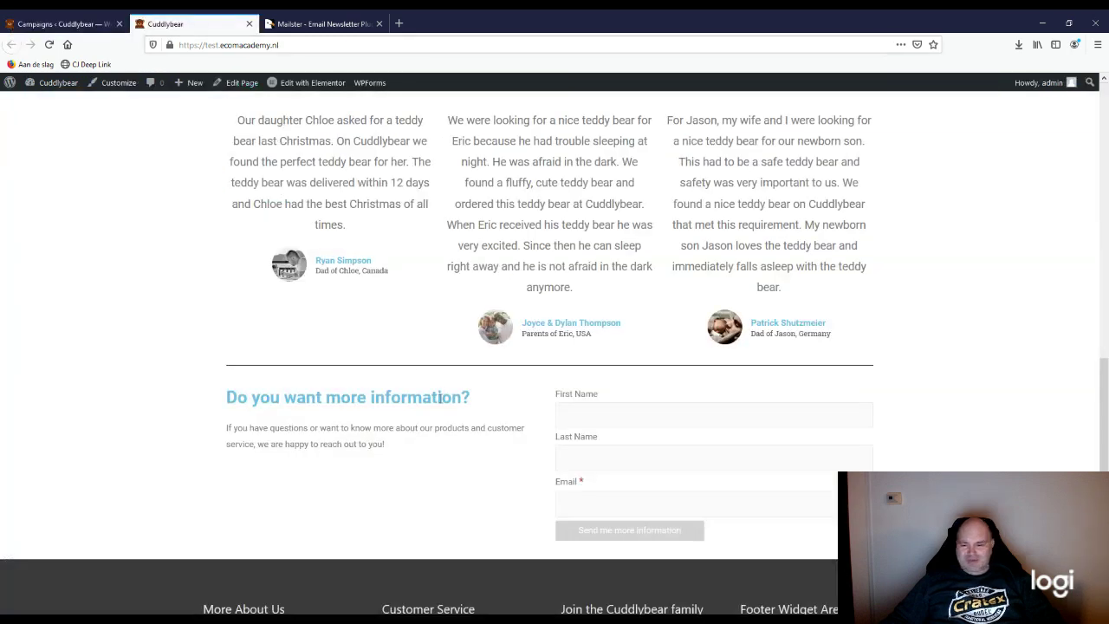
{"action": "scroll", "coordinate": [440, 403], "scroll_direction": "down", "scroll_amount": 1}
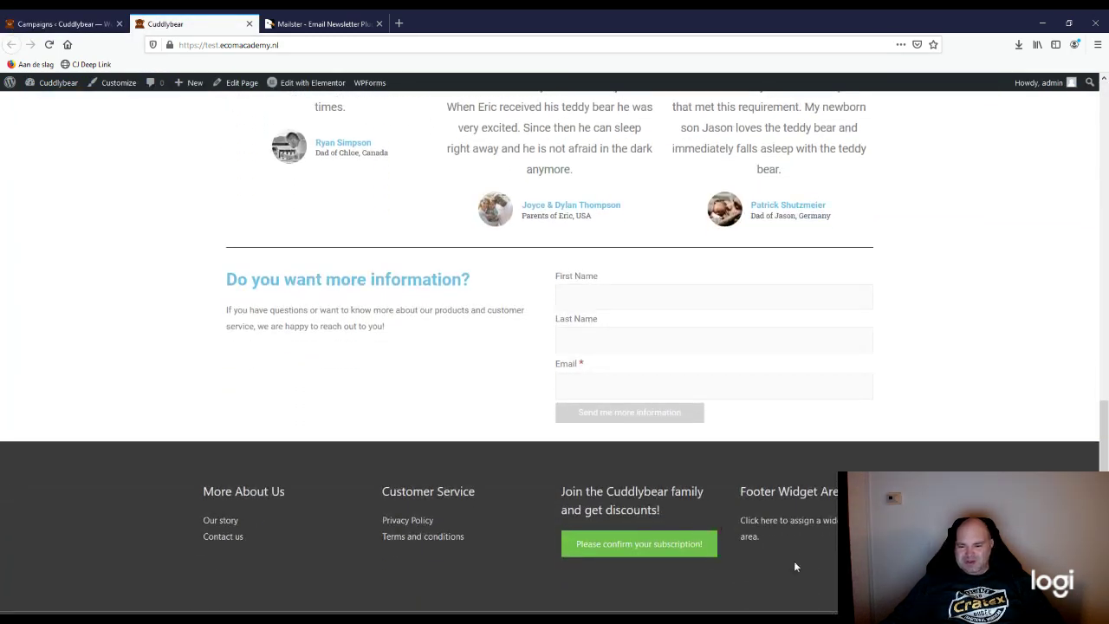
{"action": "left_click", "coordinate": [49, 45]}
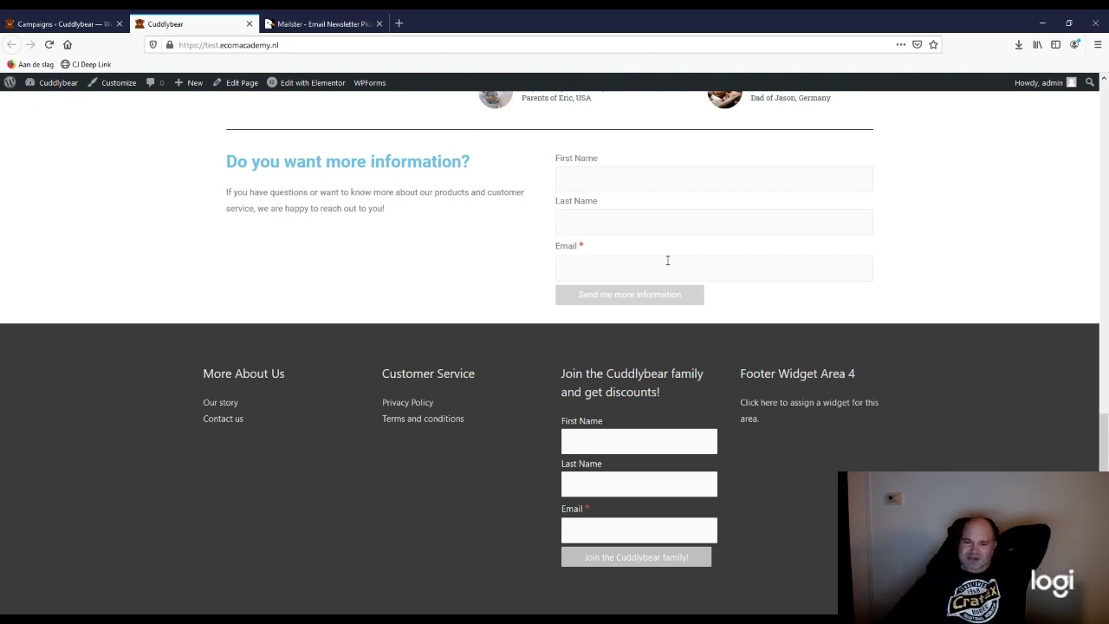
{"action": "scroll", "coordinate": [641, 416], "scroll_direction": "down", "scroll_amount": 1}
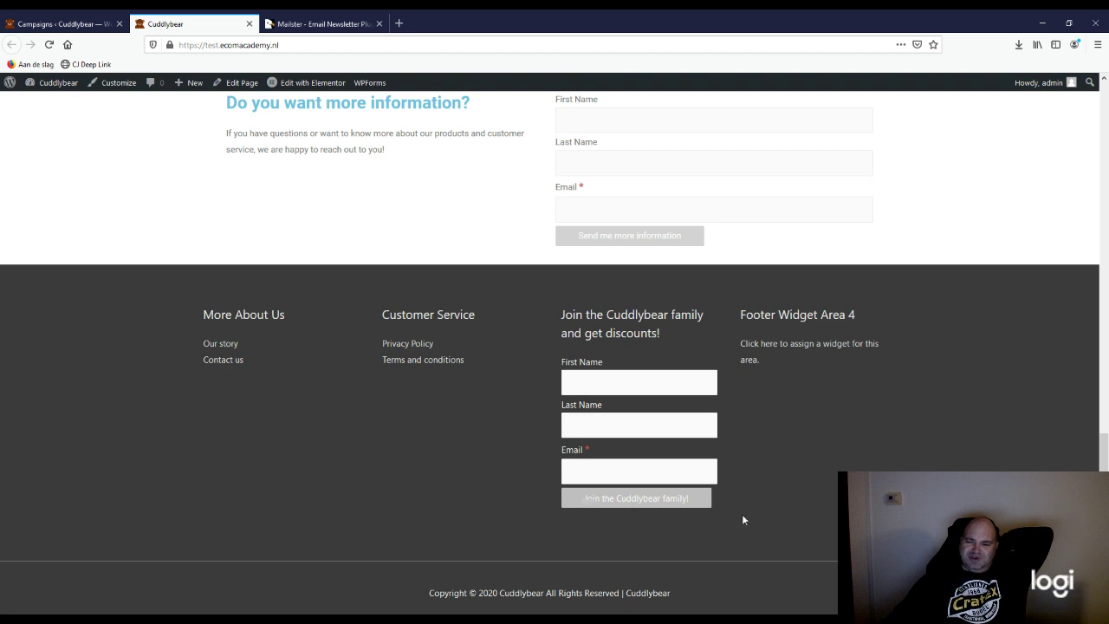
{"action": "left_click", "coordinate": [35, 23]}
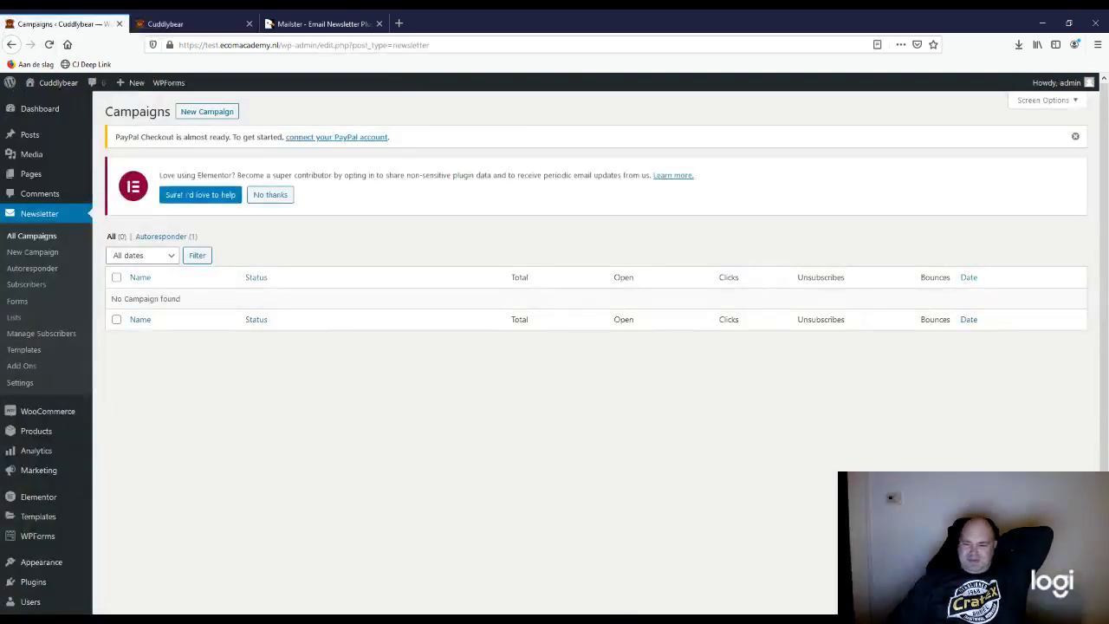